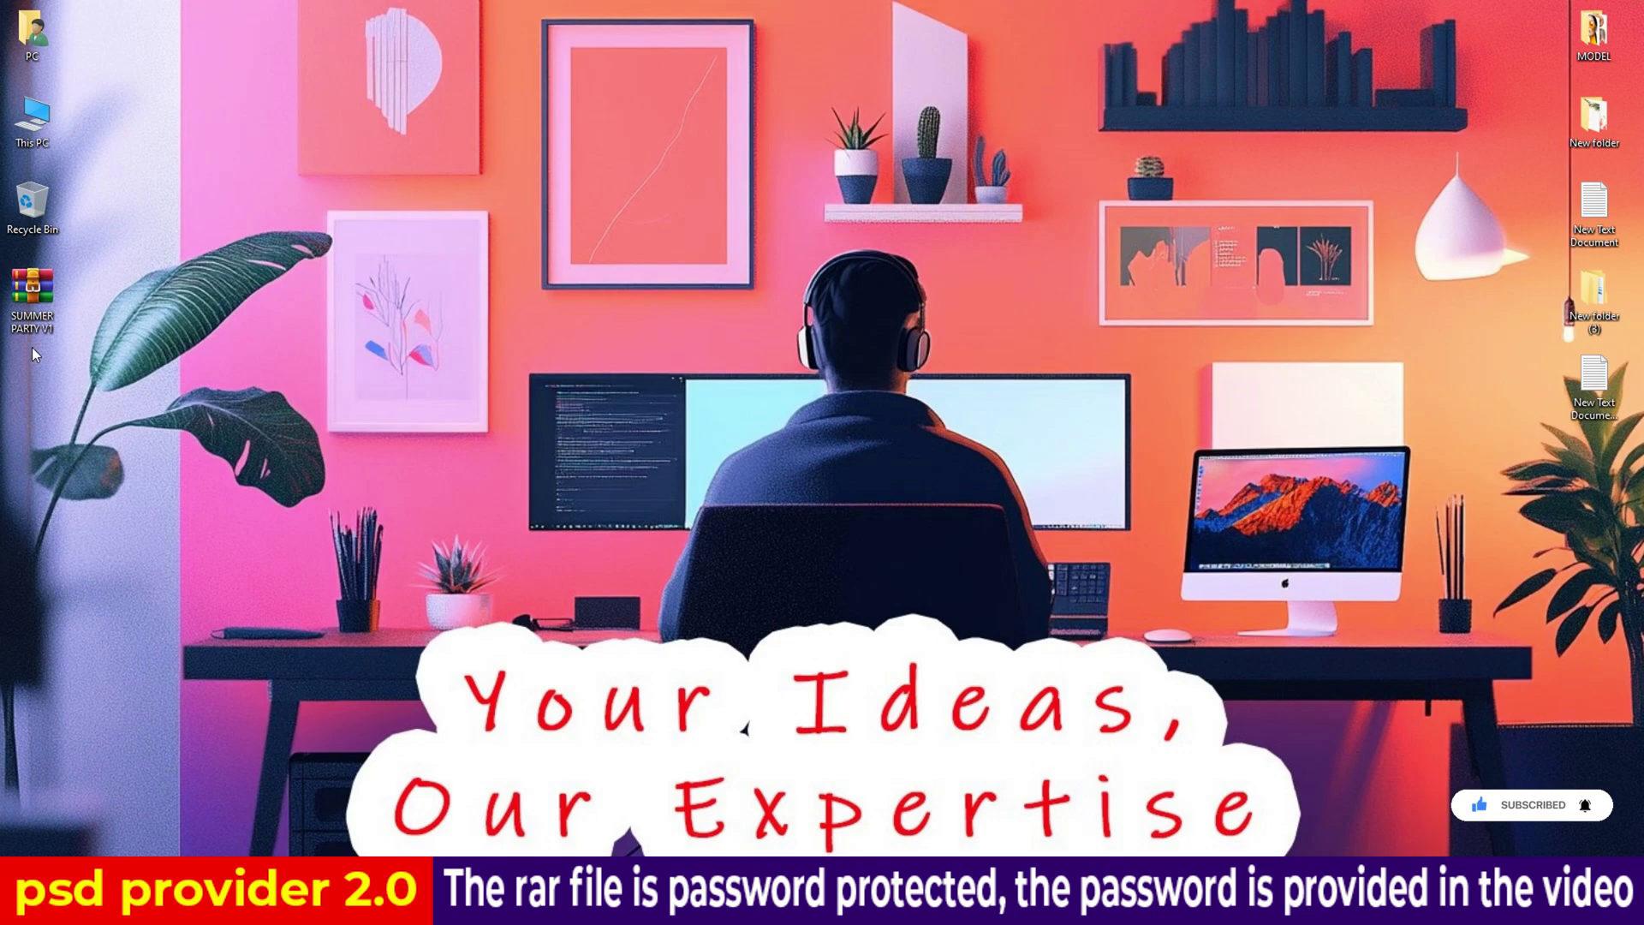
# Extract the password-protected SUMMER PARTY V1 archive in place and open its folder
pyautogui.rightClick(27, 283)
pyautogui.click(84, 370)
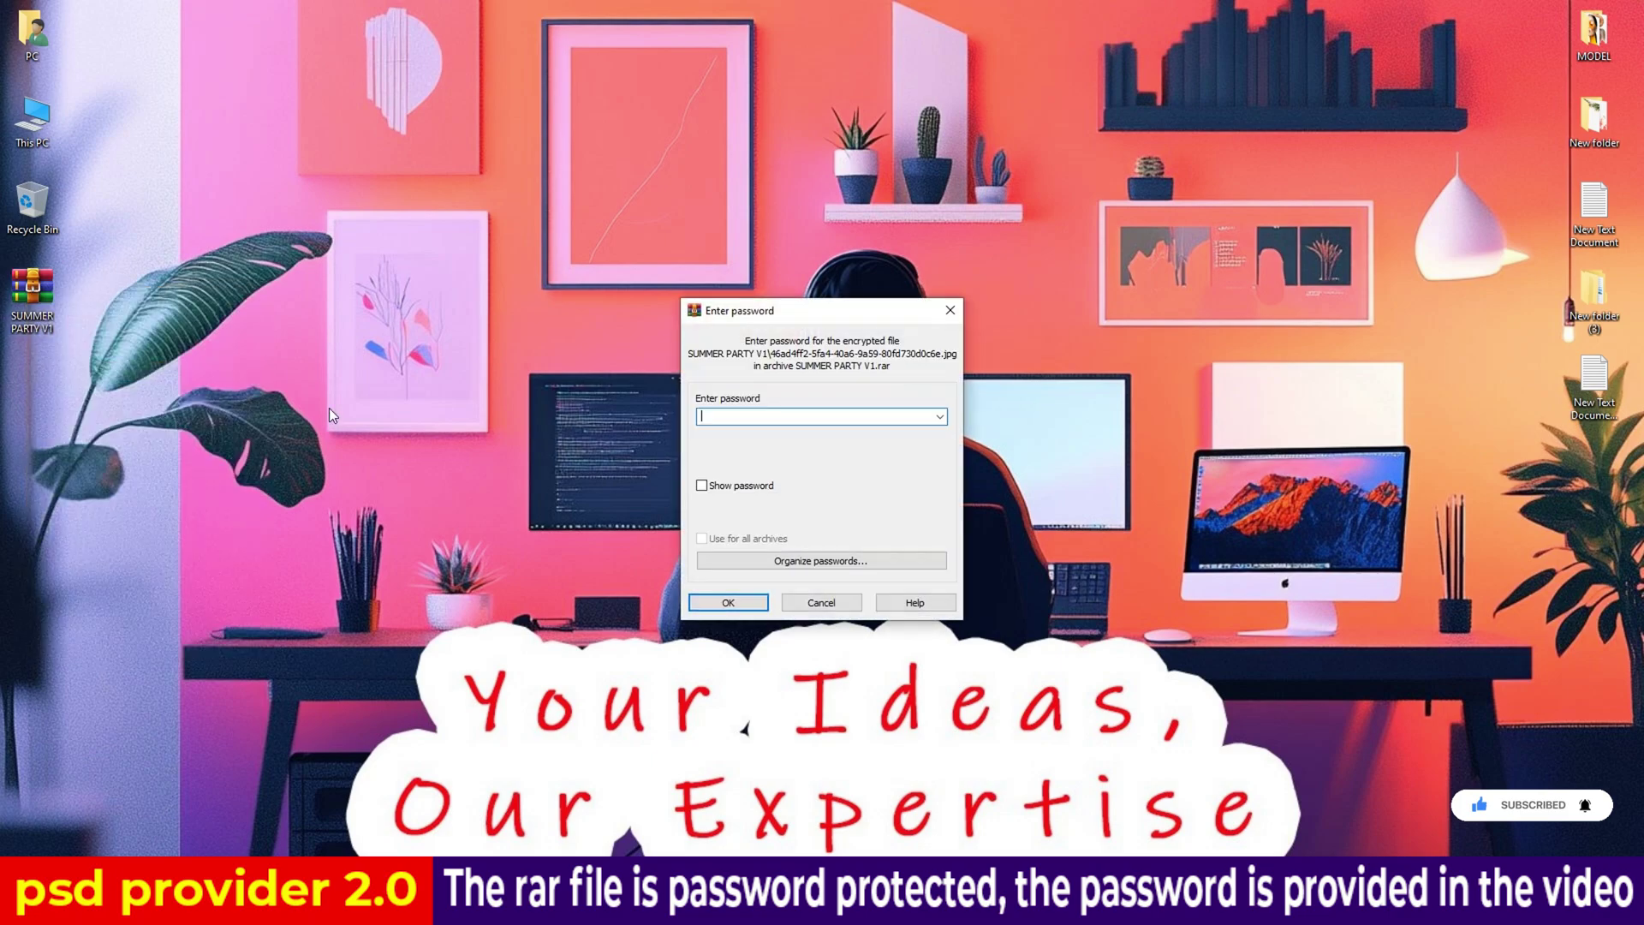
pyautogui.hotkey('ctrl', 'v')
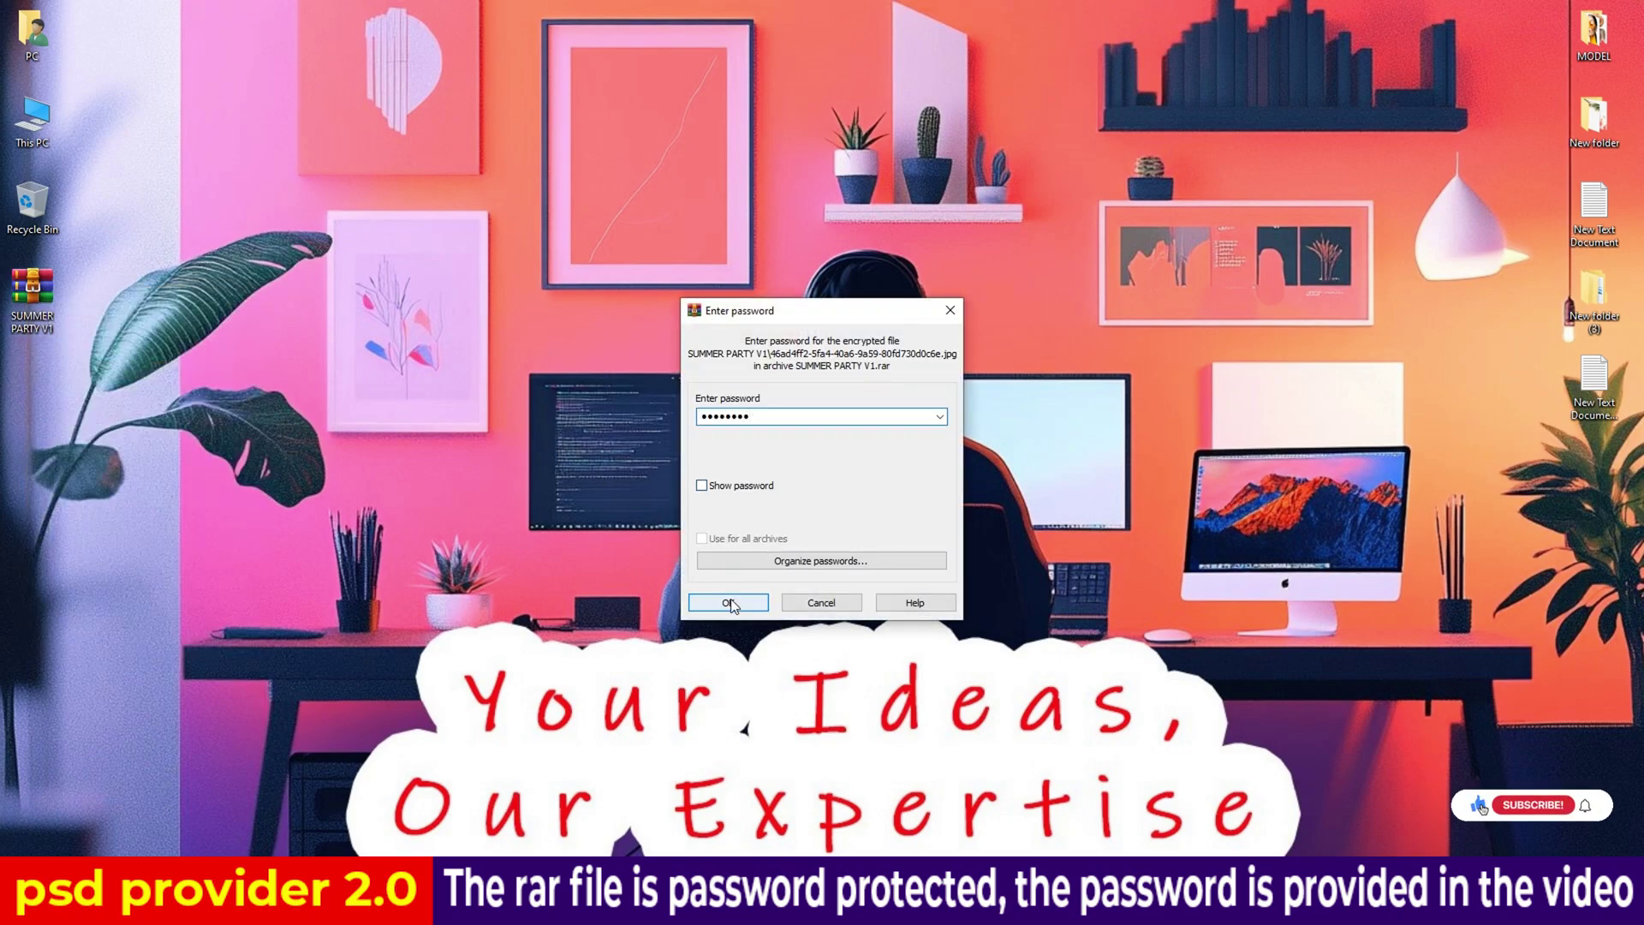
pyautogui.click(730, 602)
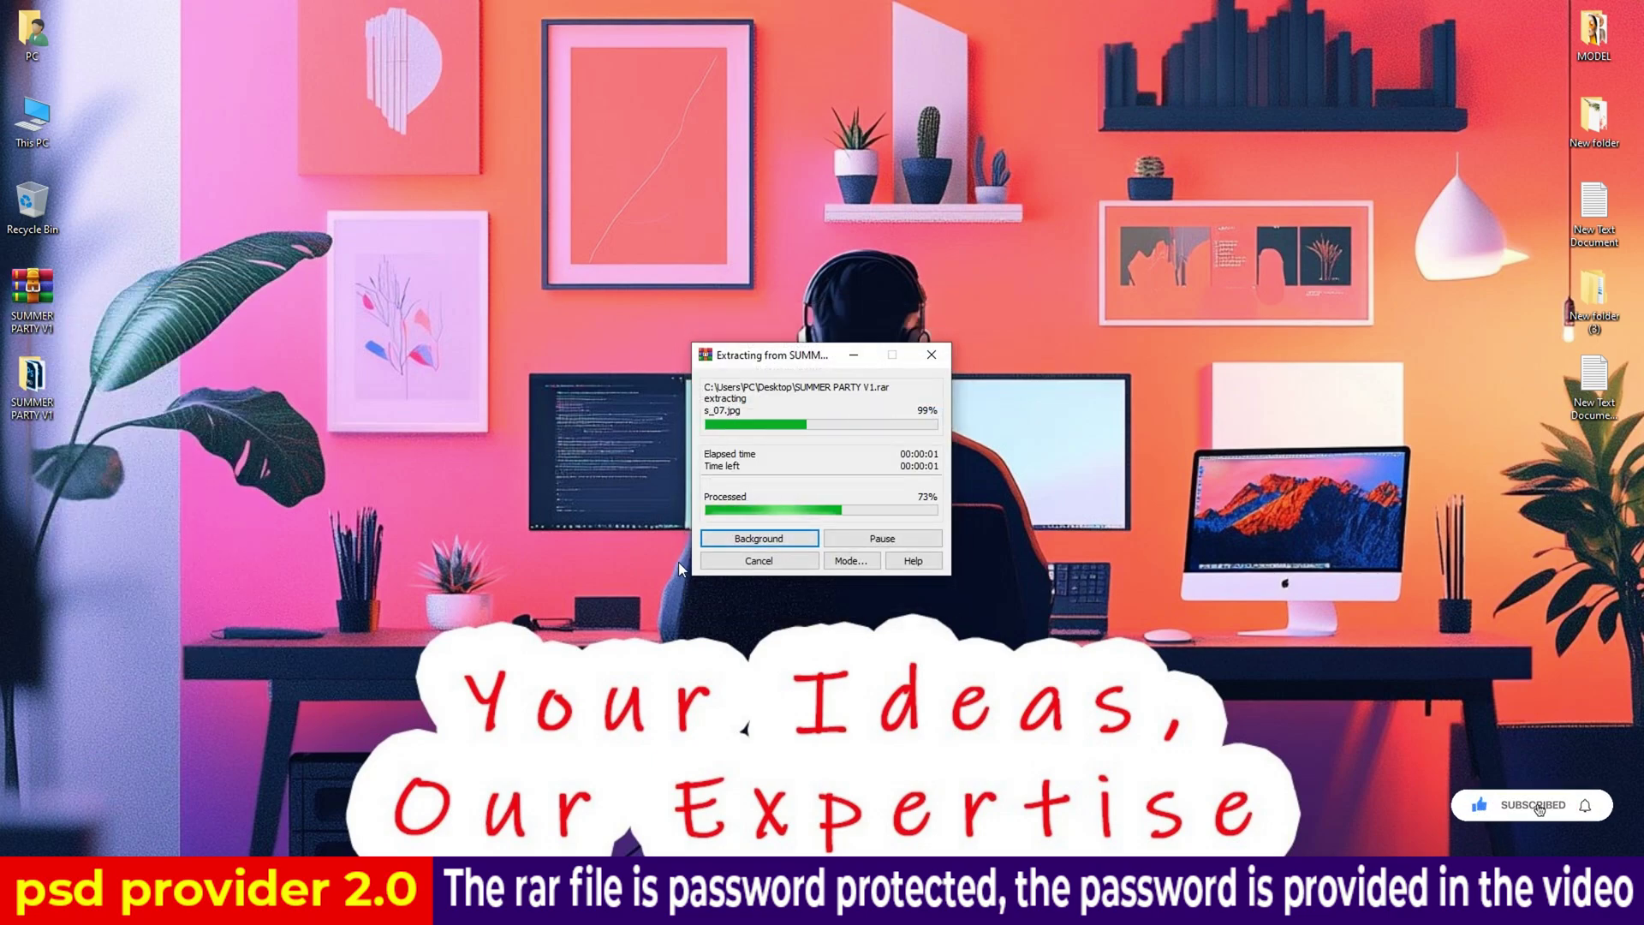
pyautogui.doubleClick(26, 387)
# Show the SUMMER PARTY V1 files as large icon thumbnails and refresh the folder
pyautogui.rightClick(1242, 435)
pyautogui.moveTo(1335, 442)
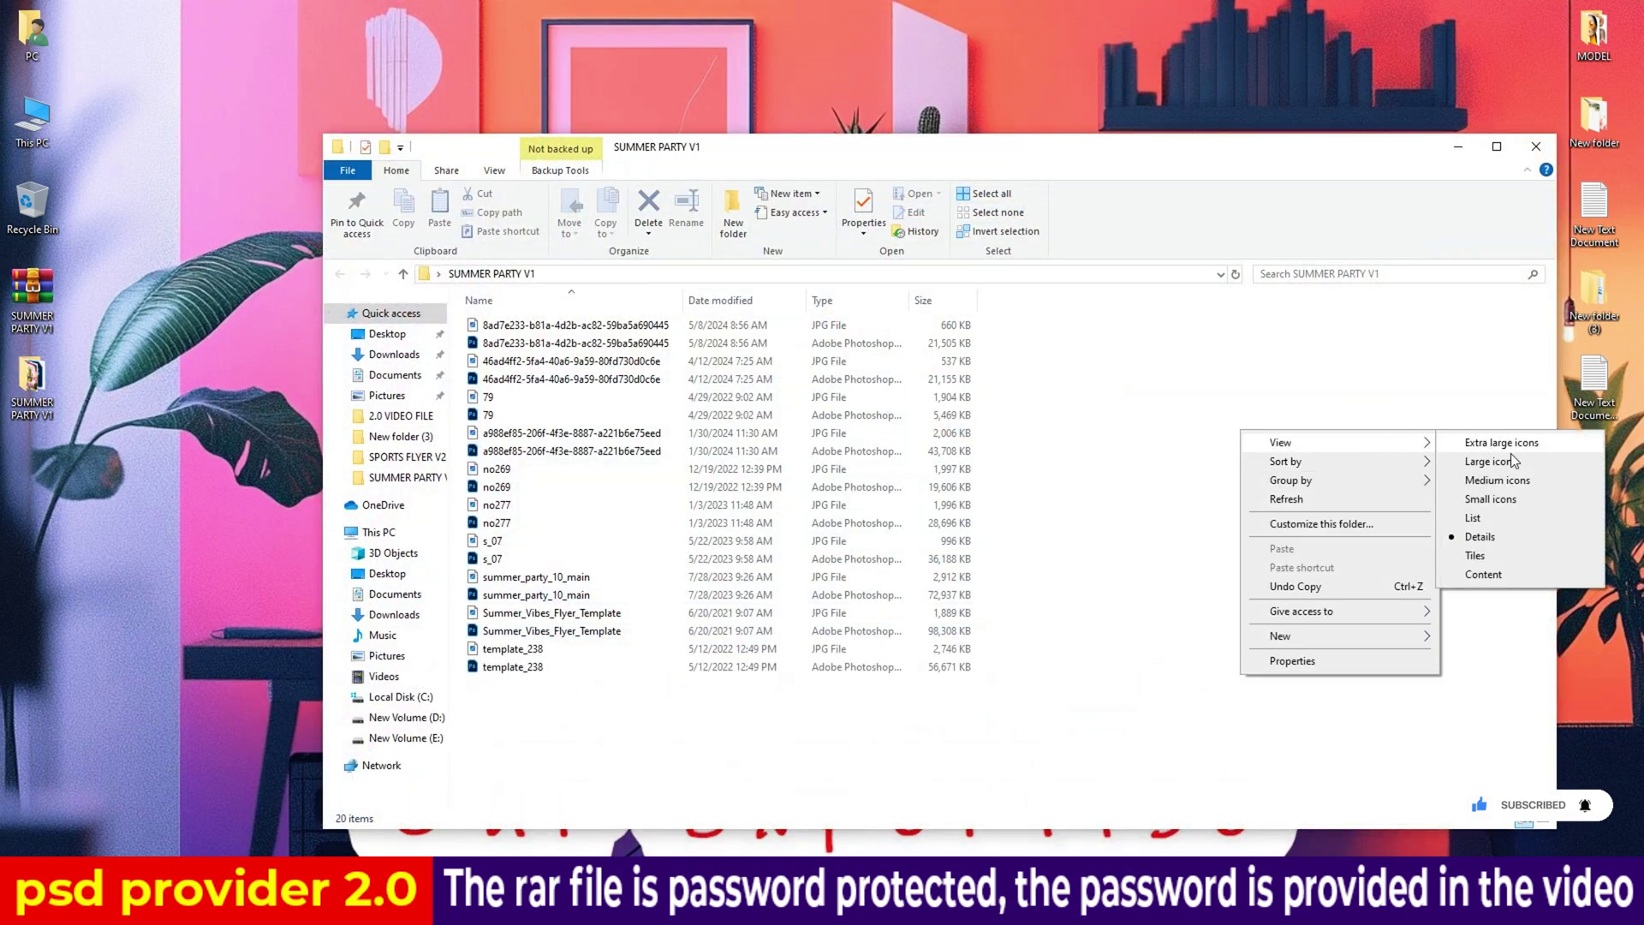
pyautogui.click(1507, 462)
pyautogui.rightClick(761, 606)
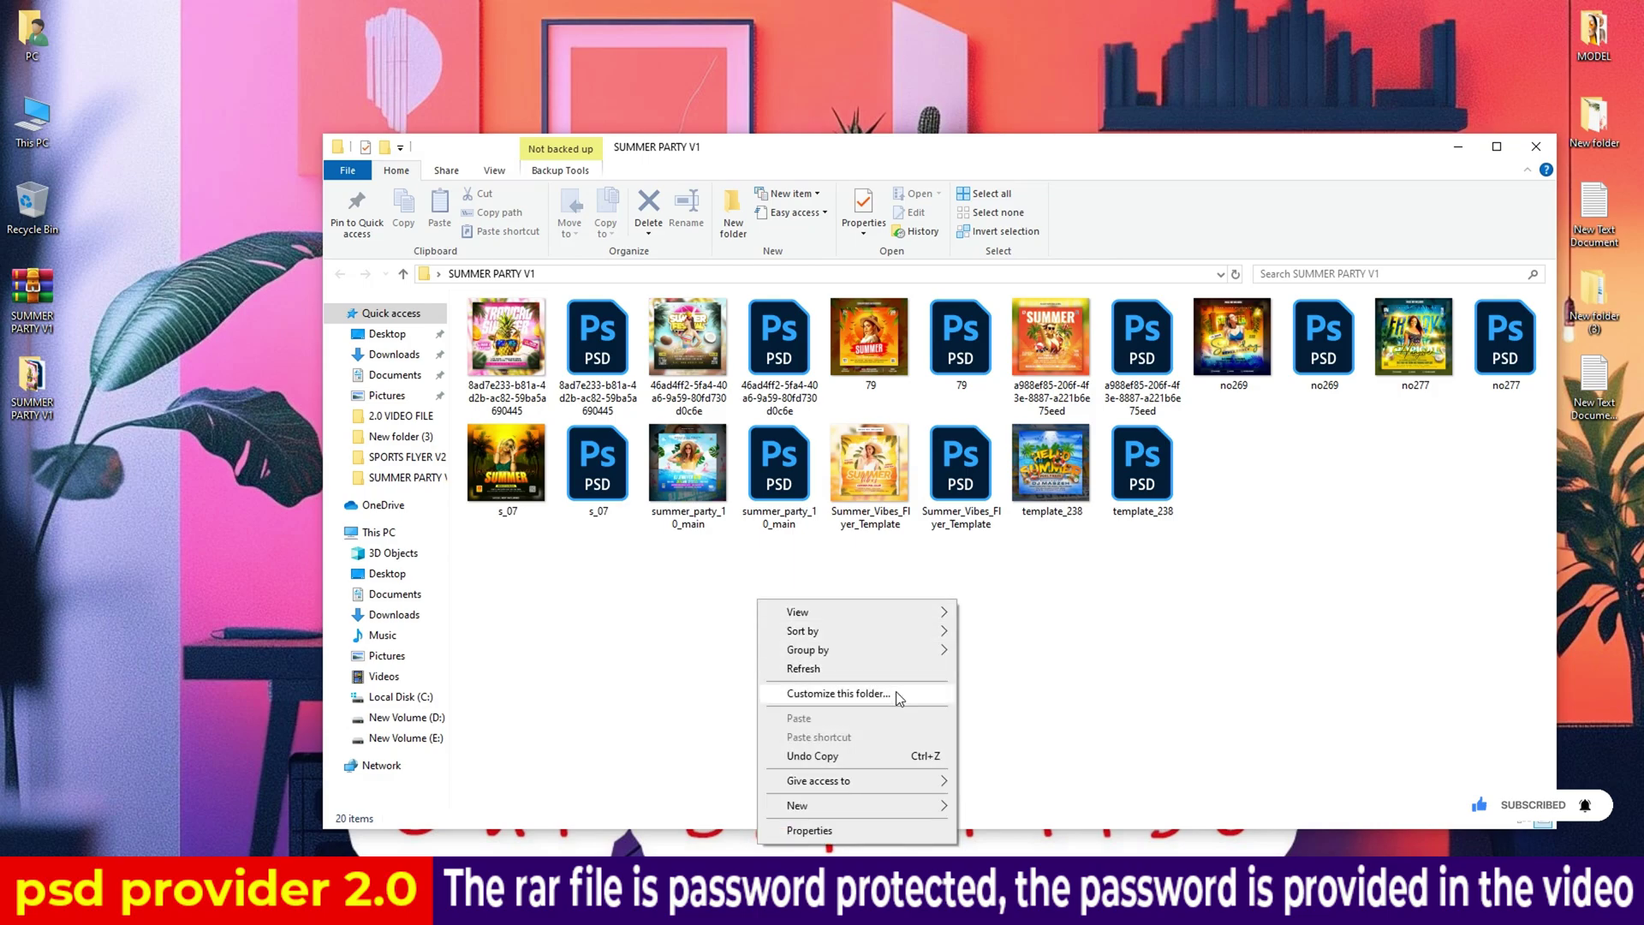
pyautogui.click(884, 677)
# Refresh the folder again and open the first flyer preview JPG in Photos
pyautogui.rightClick(690, 589)
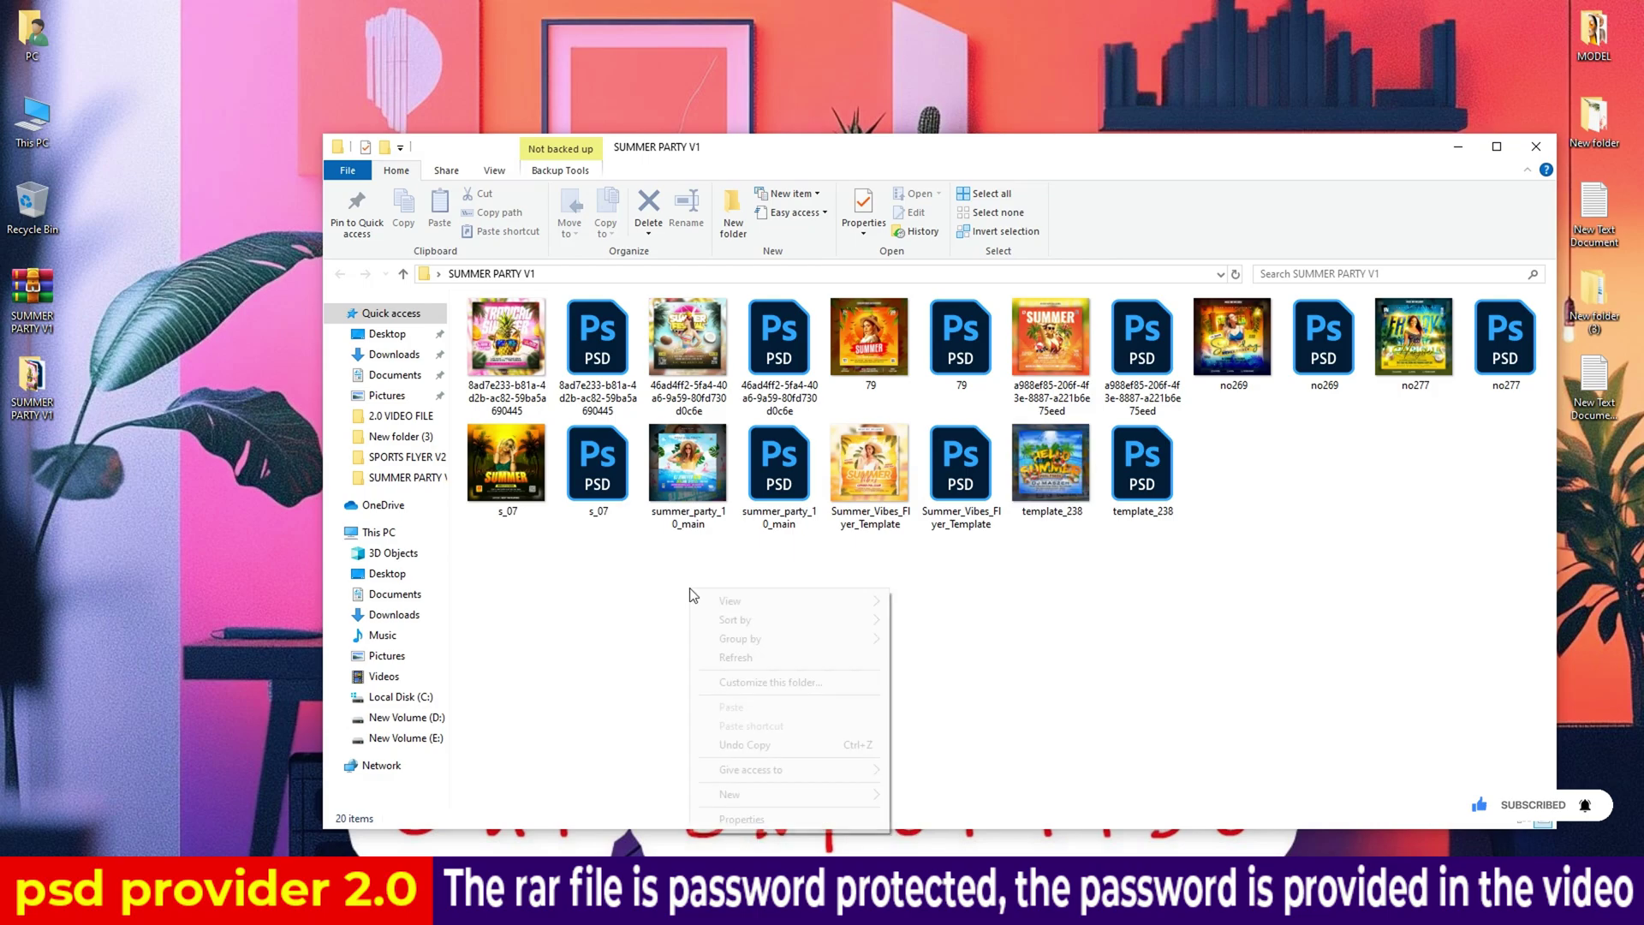
pyautogui.click(780, 660)
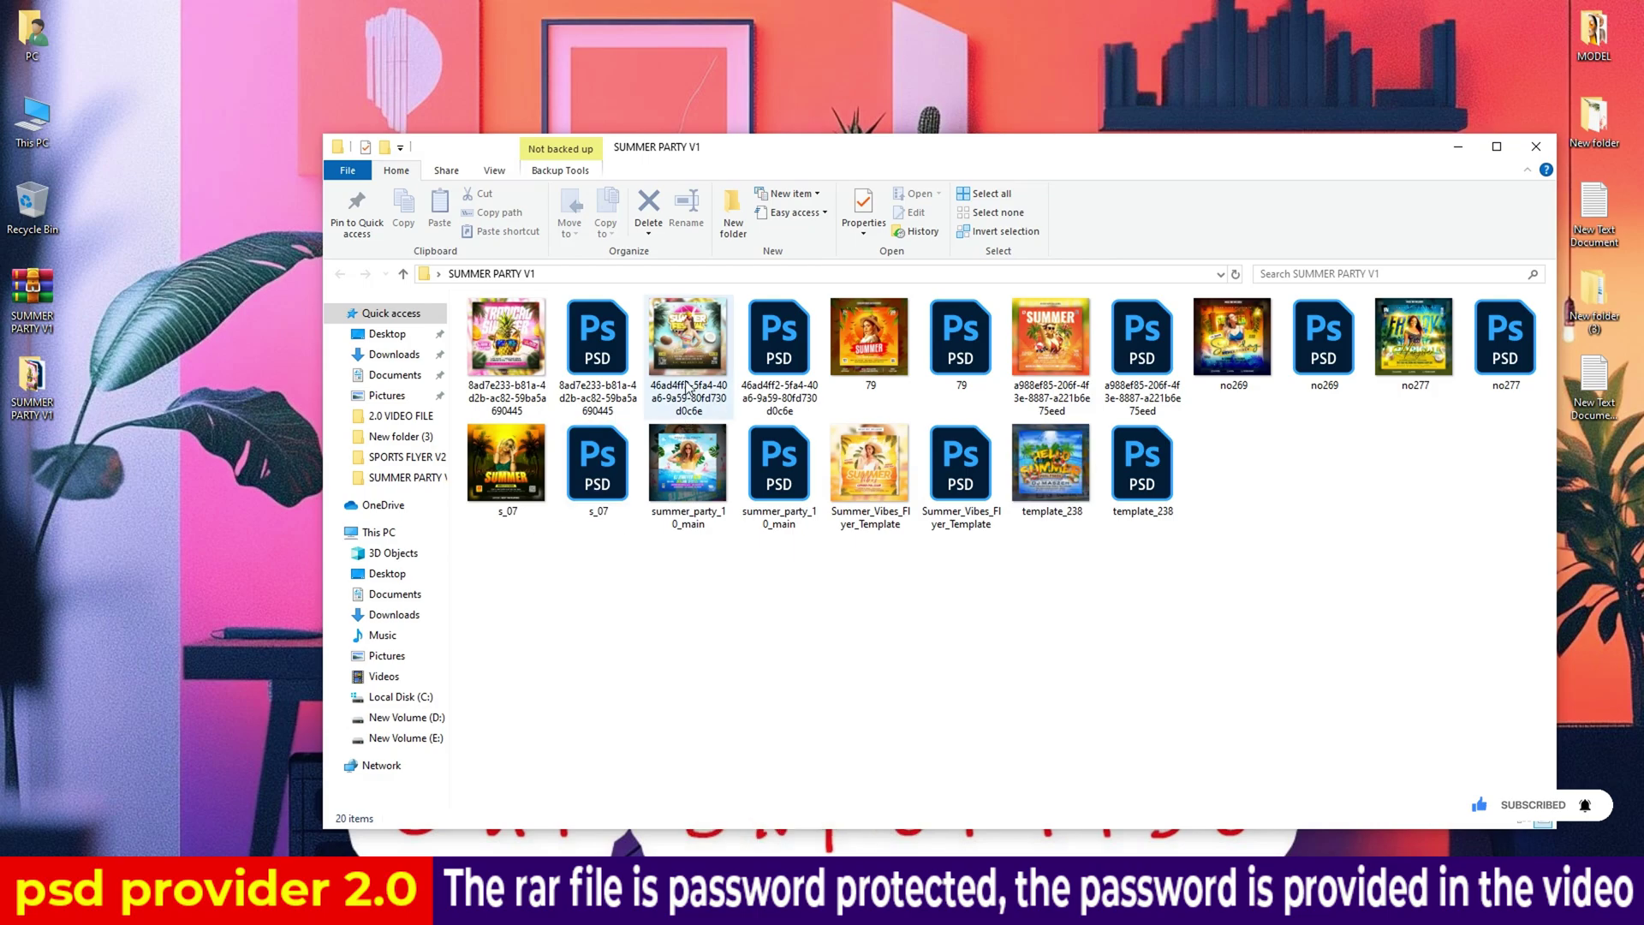
pyautogui.click(507, 360)
pyautogui.press('Return')
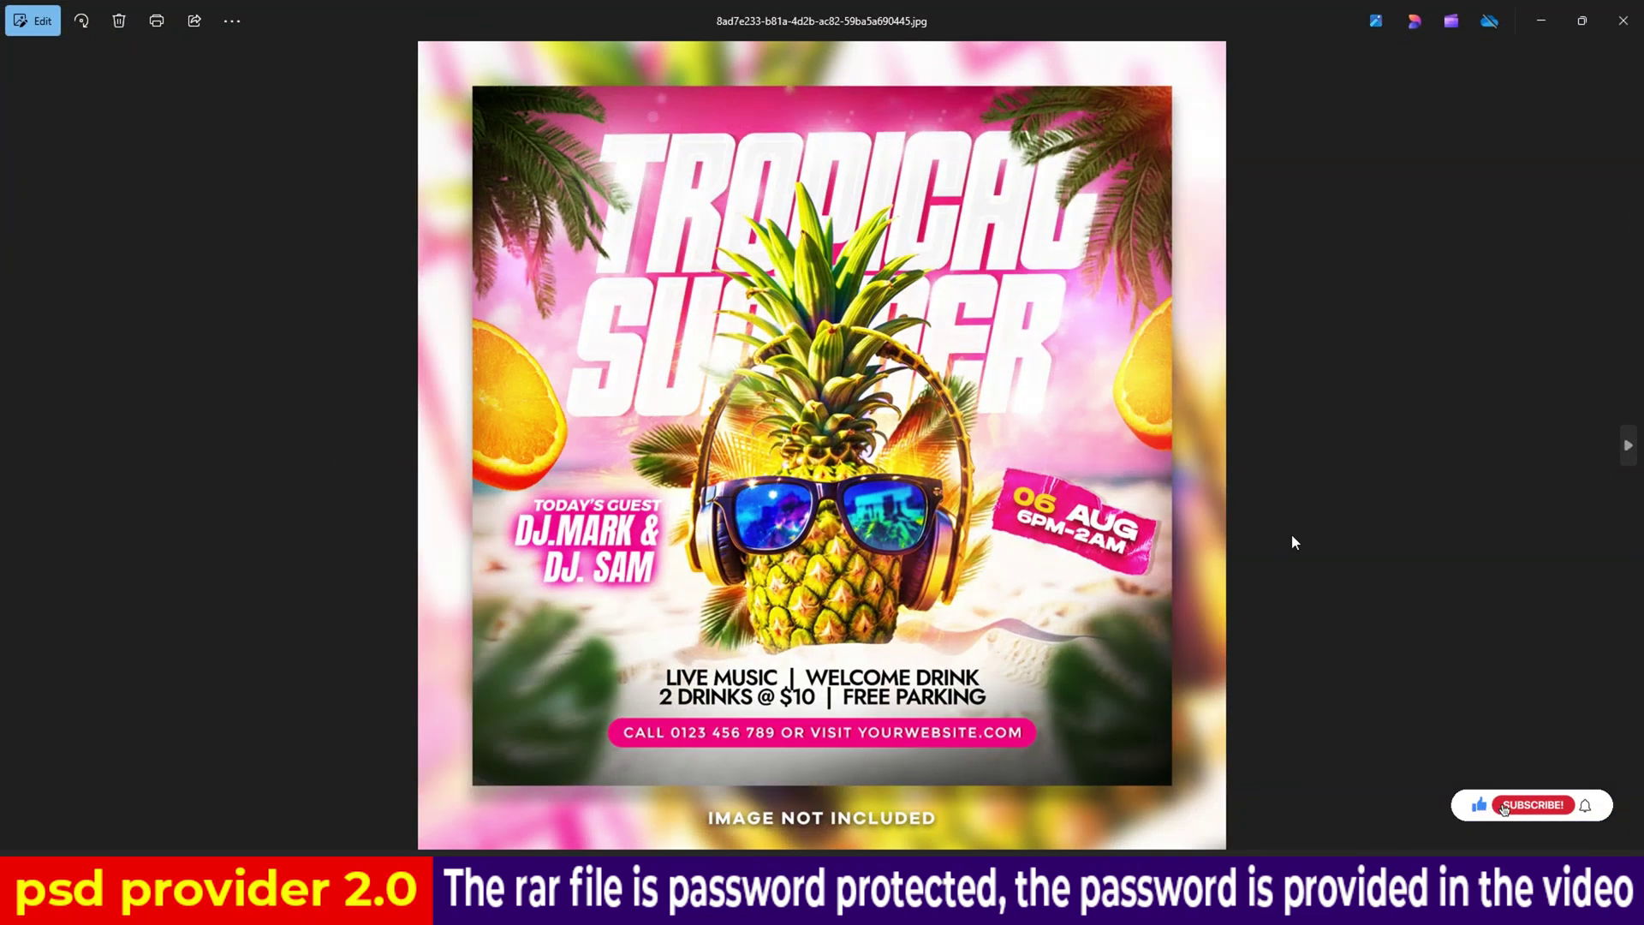
# View all ten flyer previews through template_238 in Photos, then close the viewer
pyautogui.click(1629, 446)
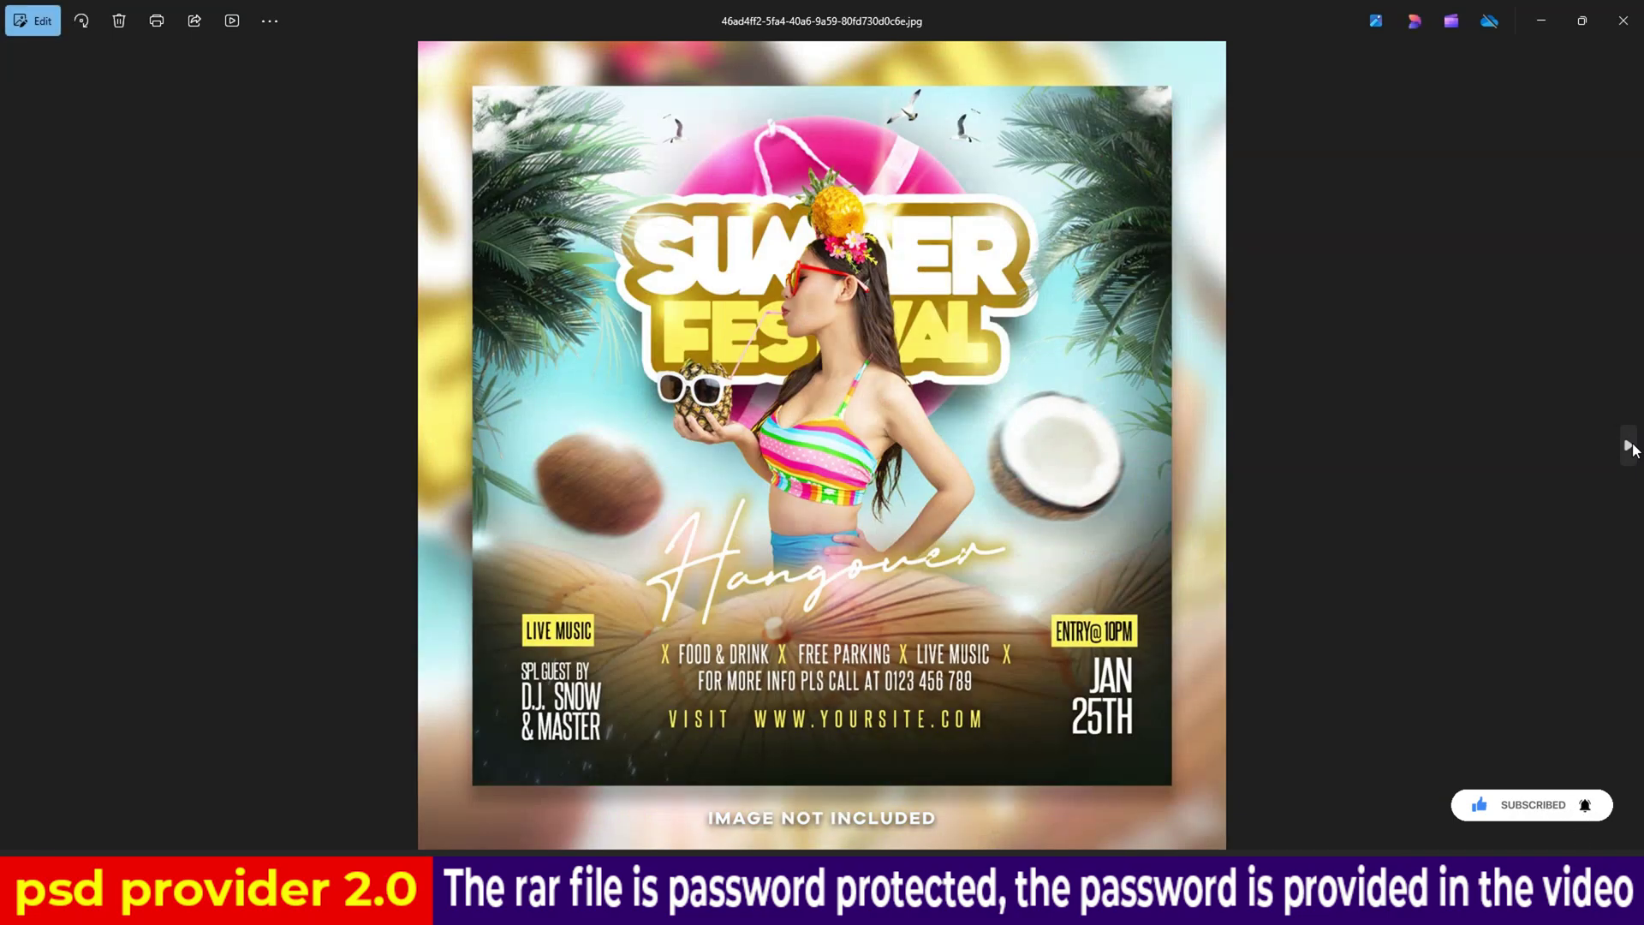
pyautogui.click(1629, 446)
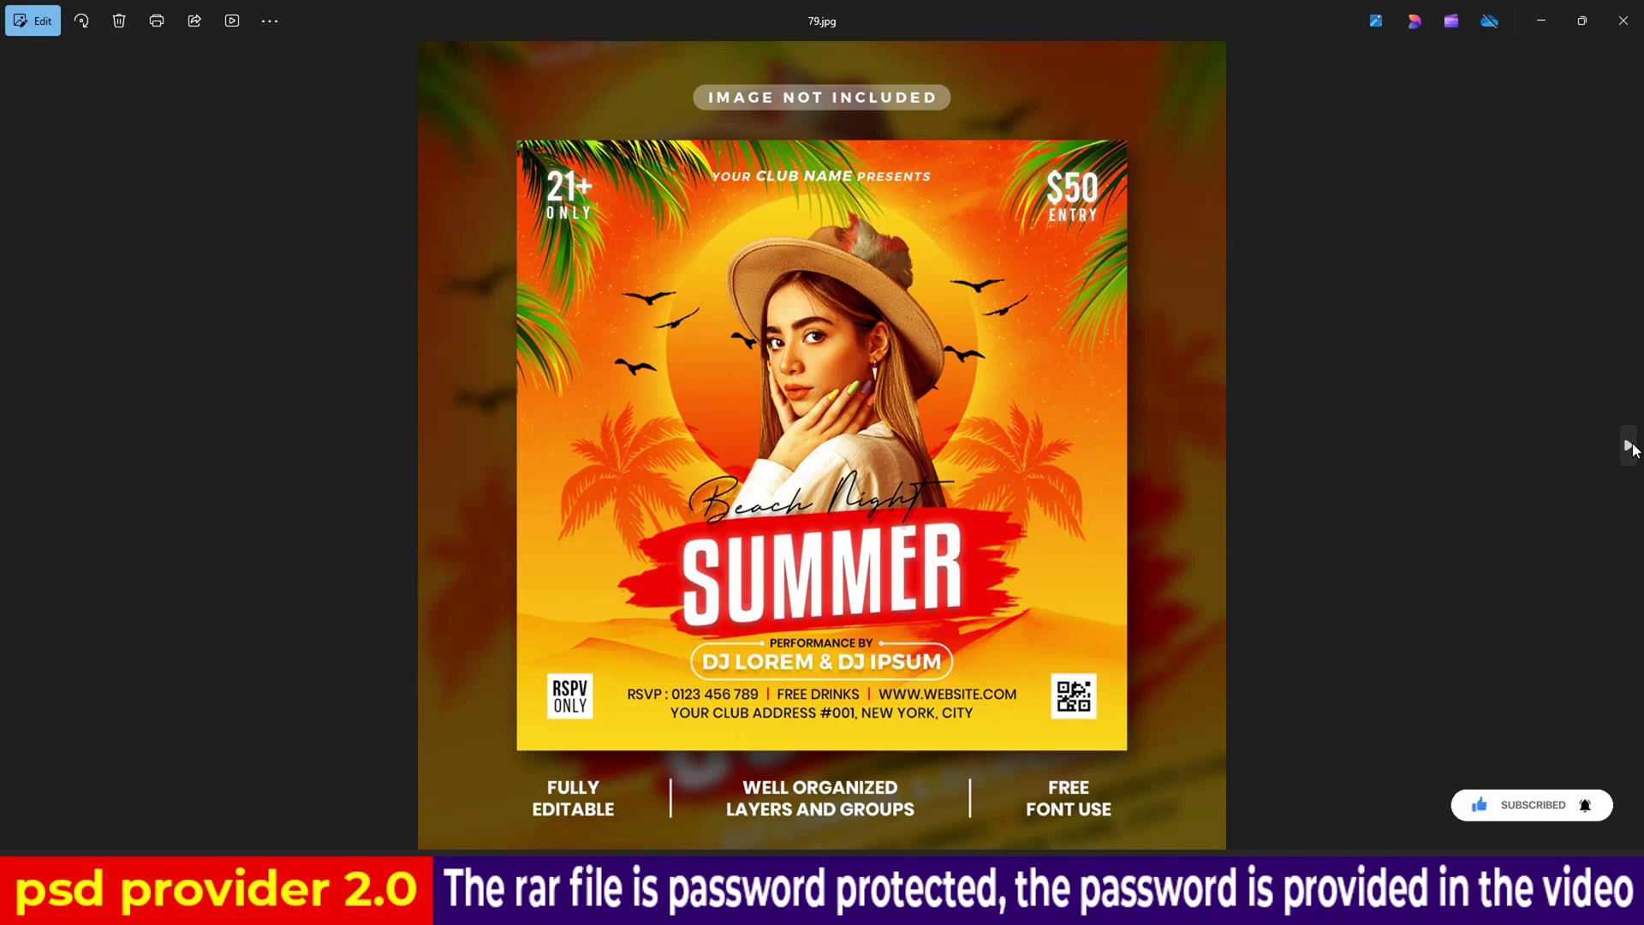
pyautogui.click(1629, 446)
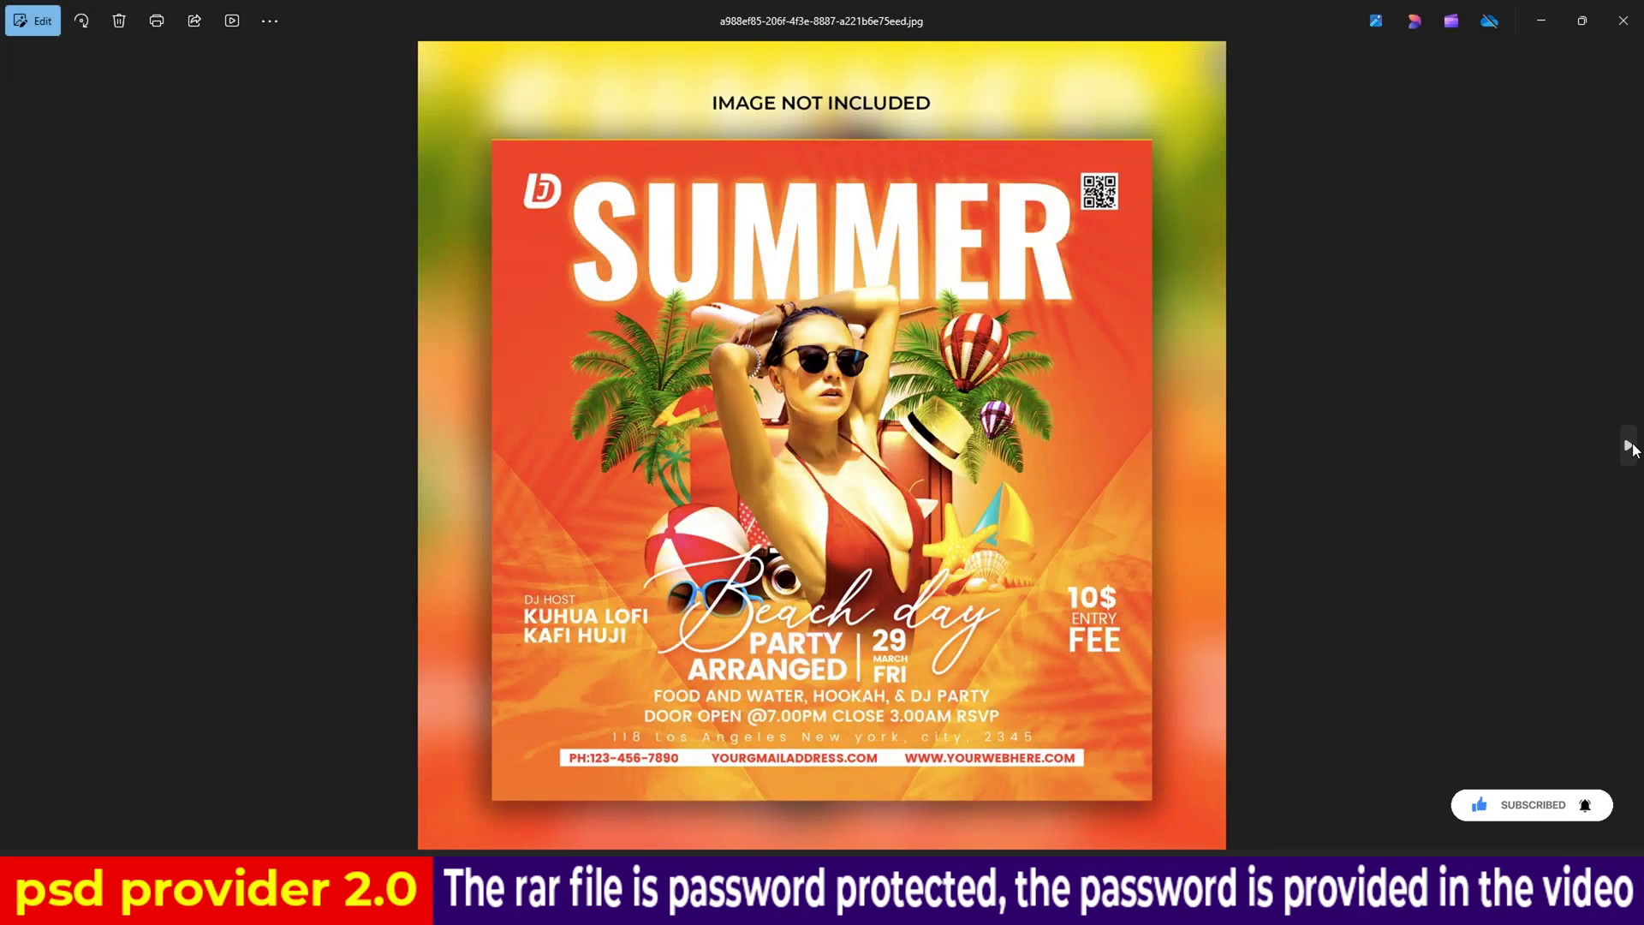
pyautogui.click(1629, 446)
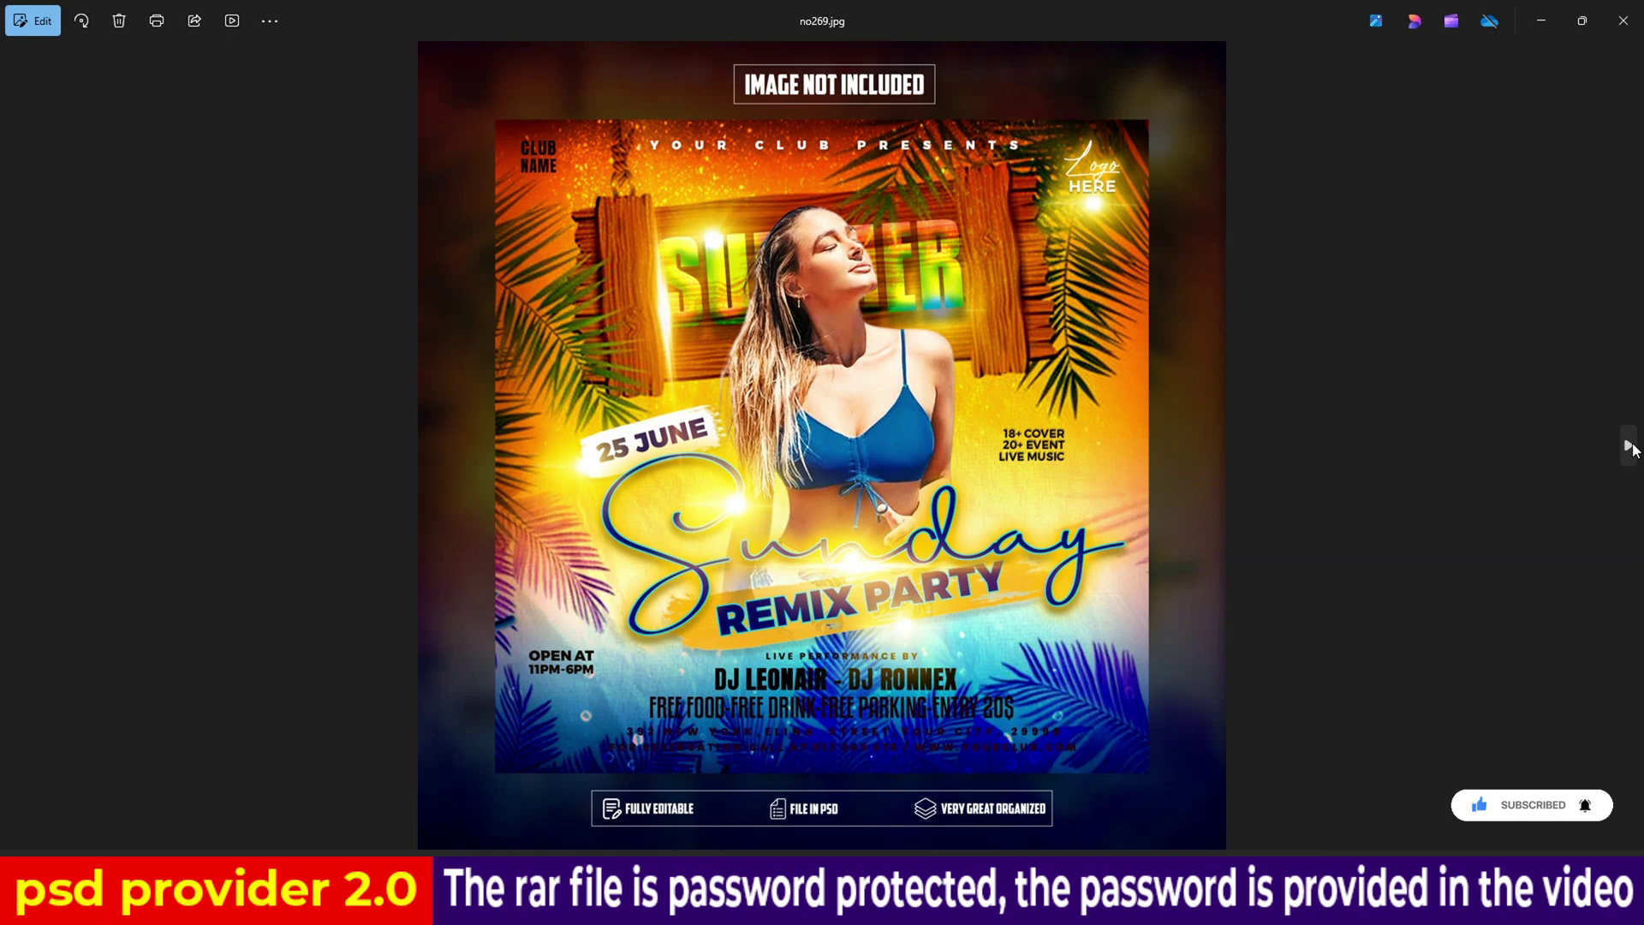
pyautogui.click(1629, 446)
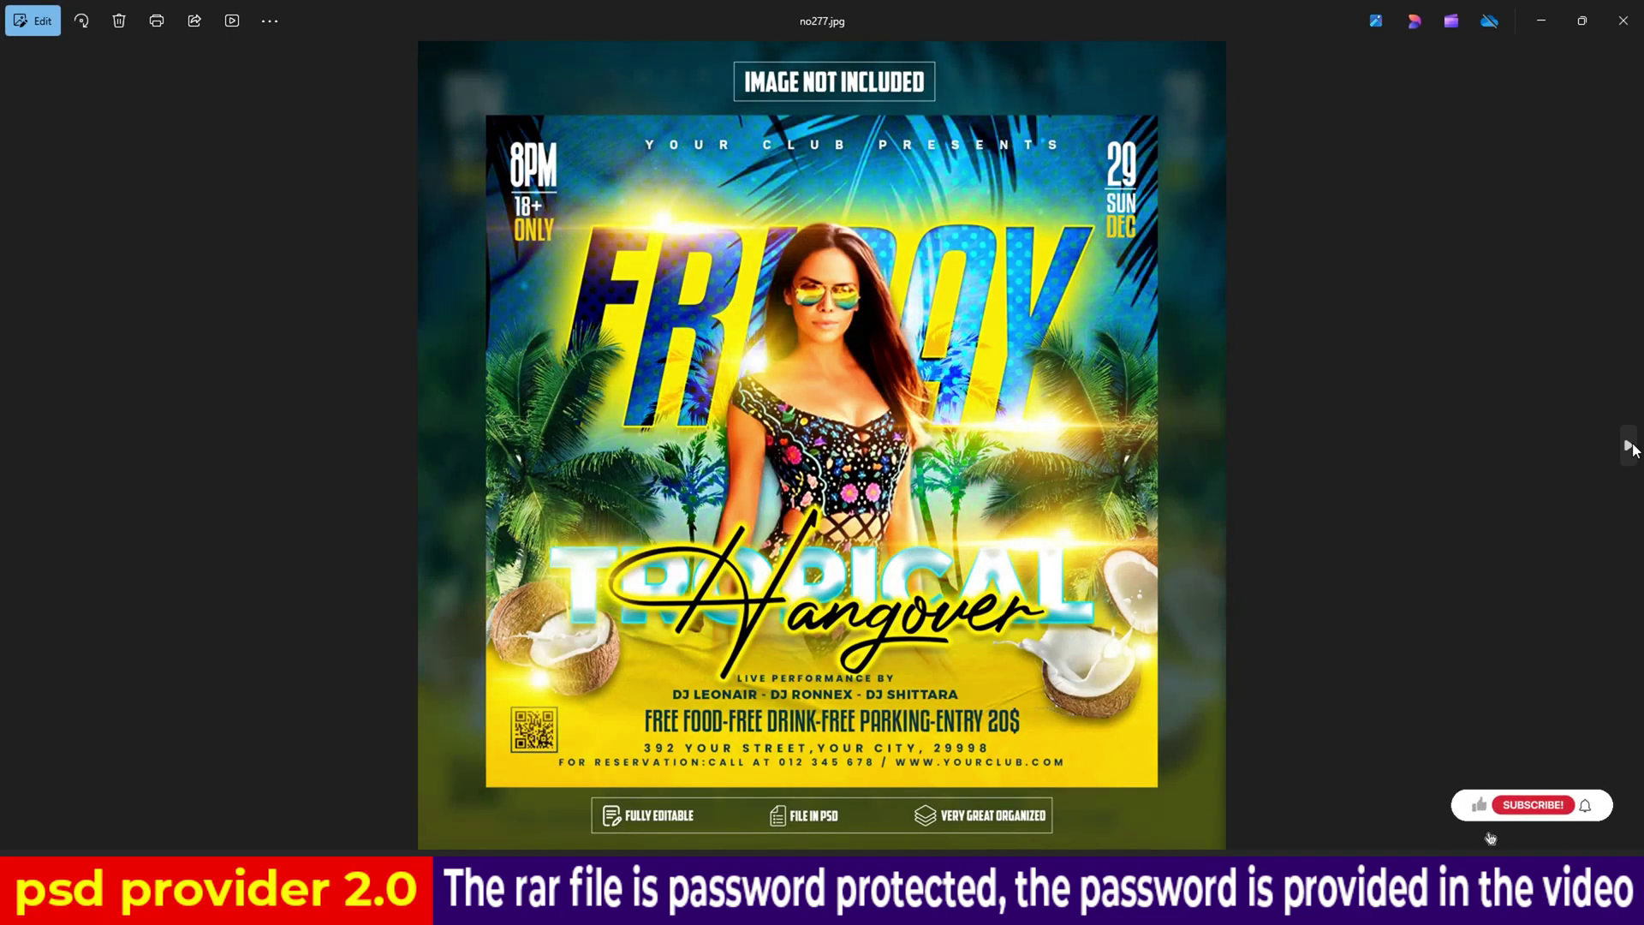
pyautogui.click(1629, 446)
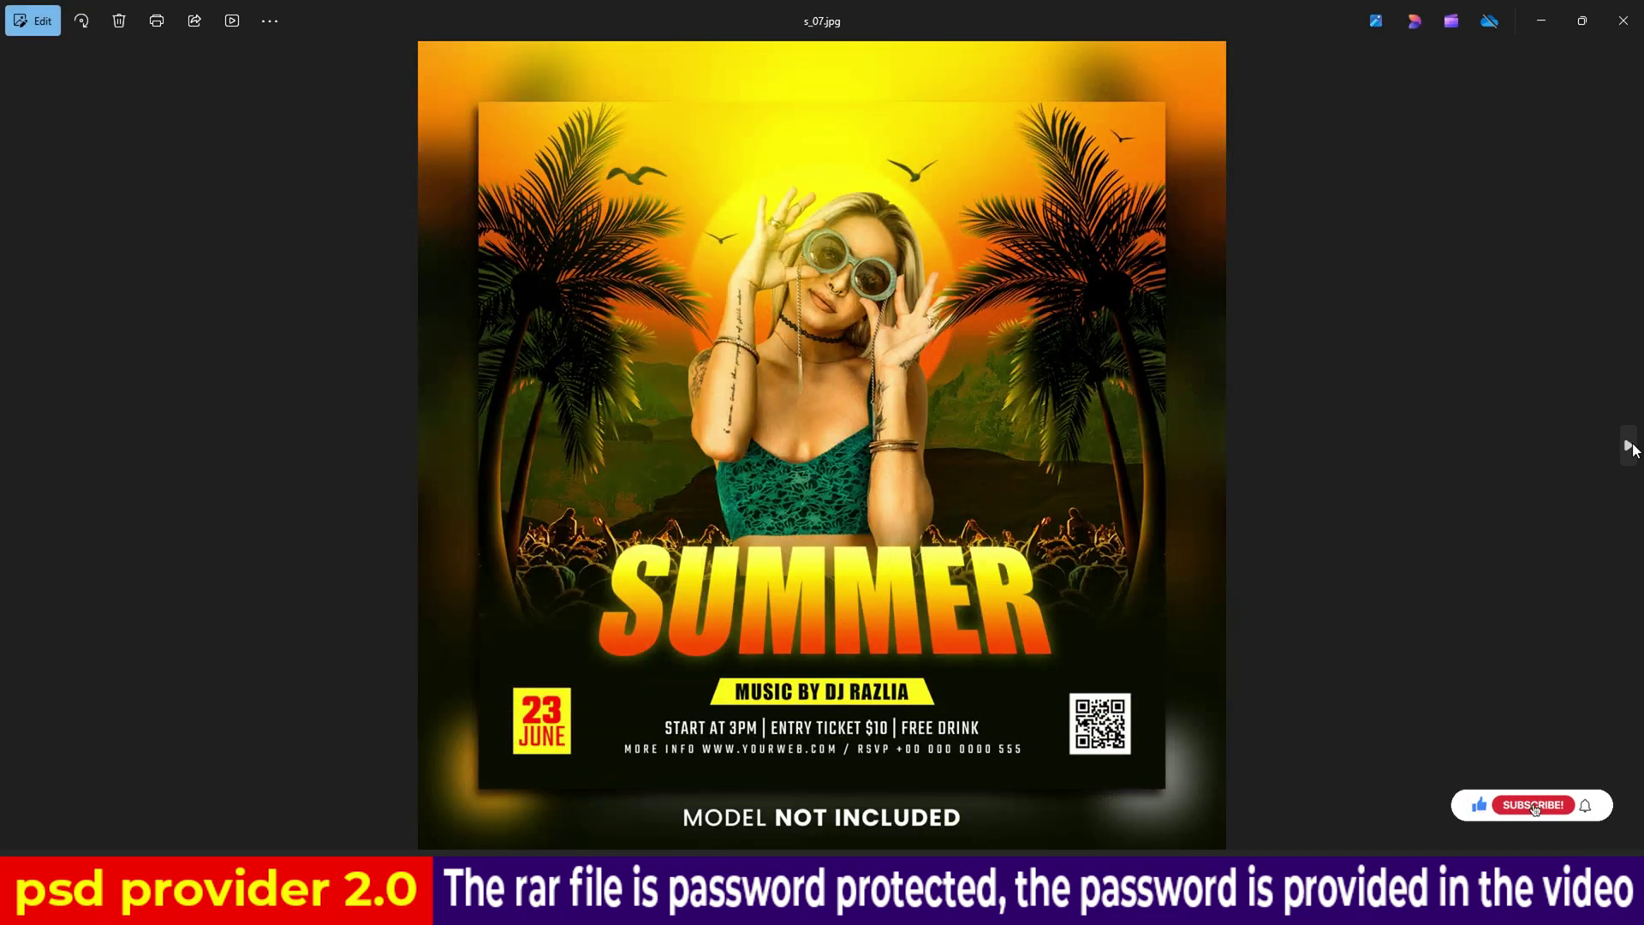
pyautogui.click(1630, 446)
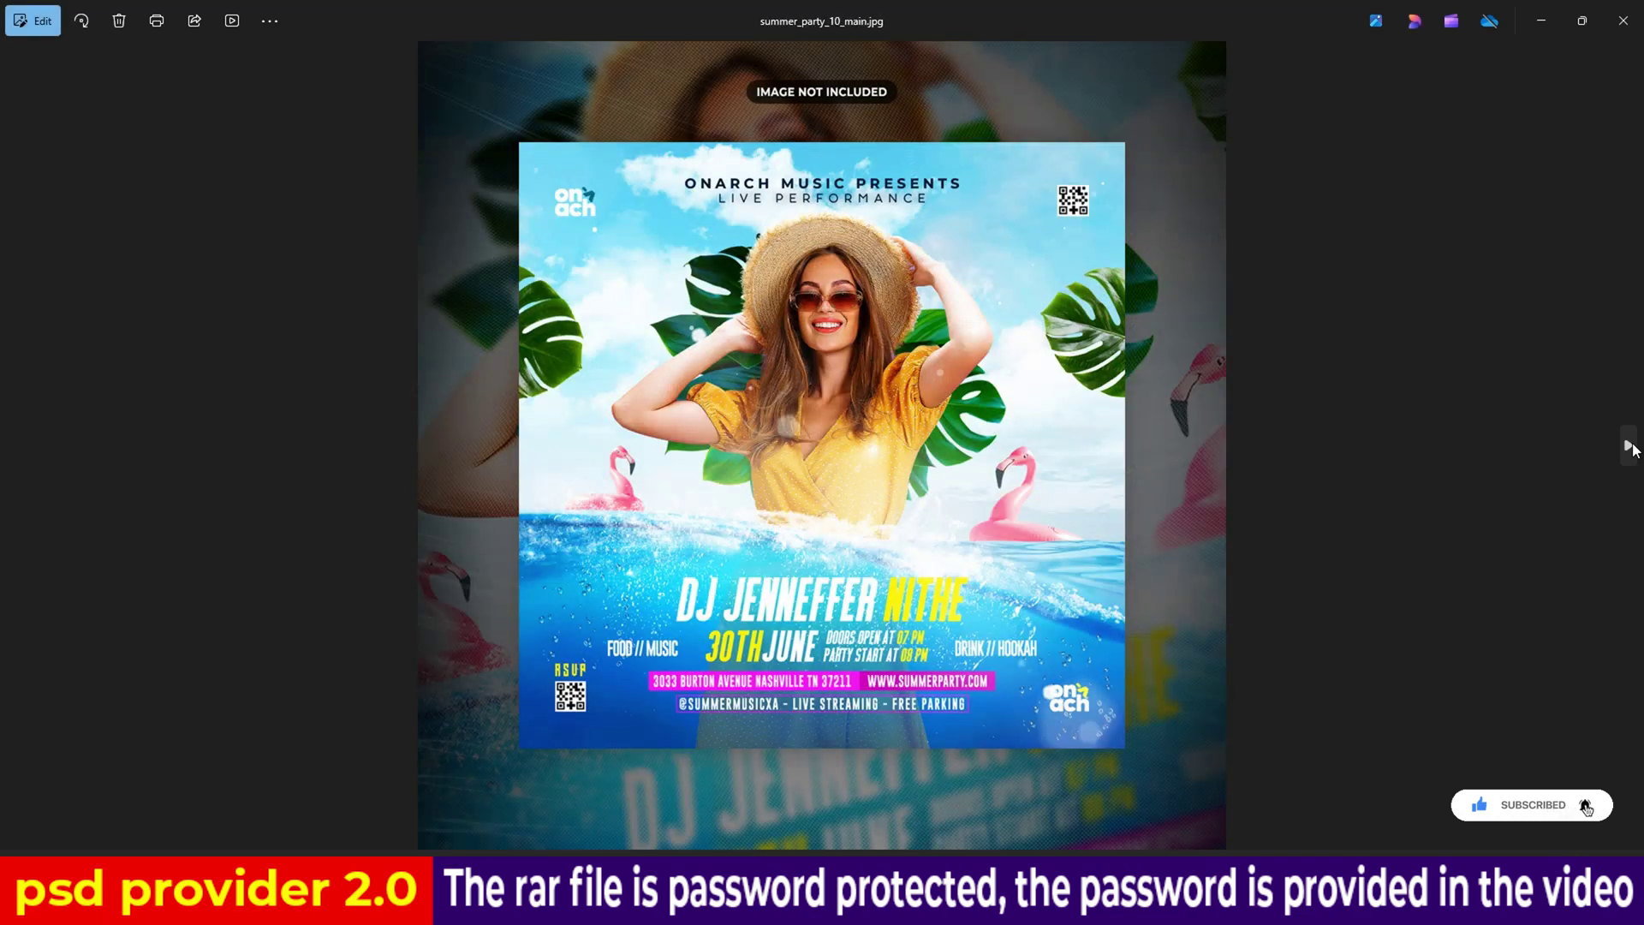
pyautogui.click(1630, 446)
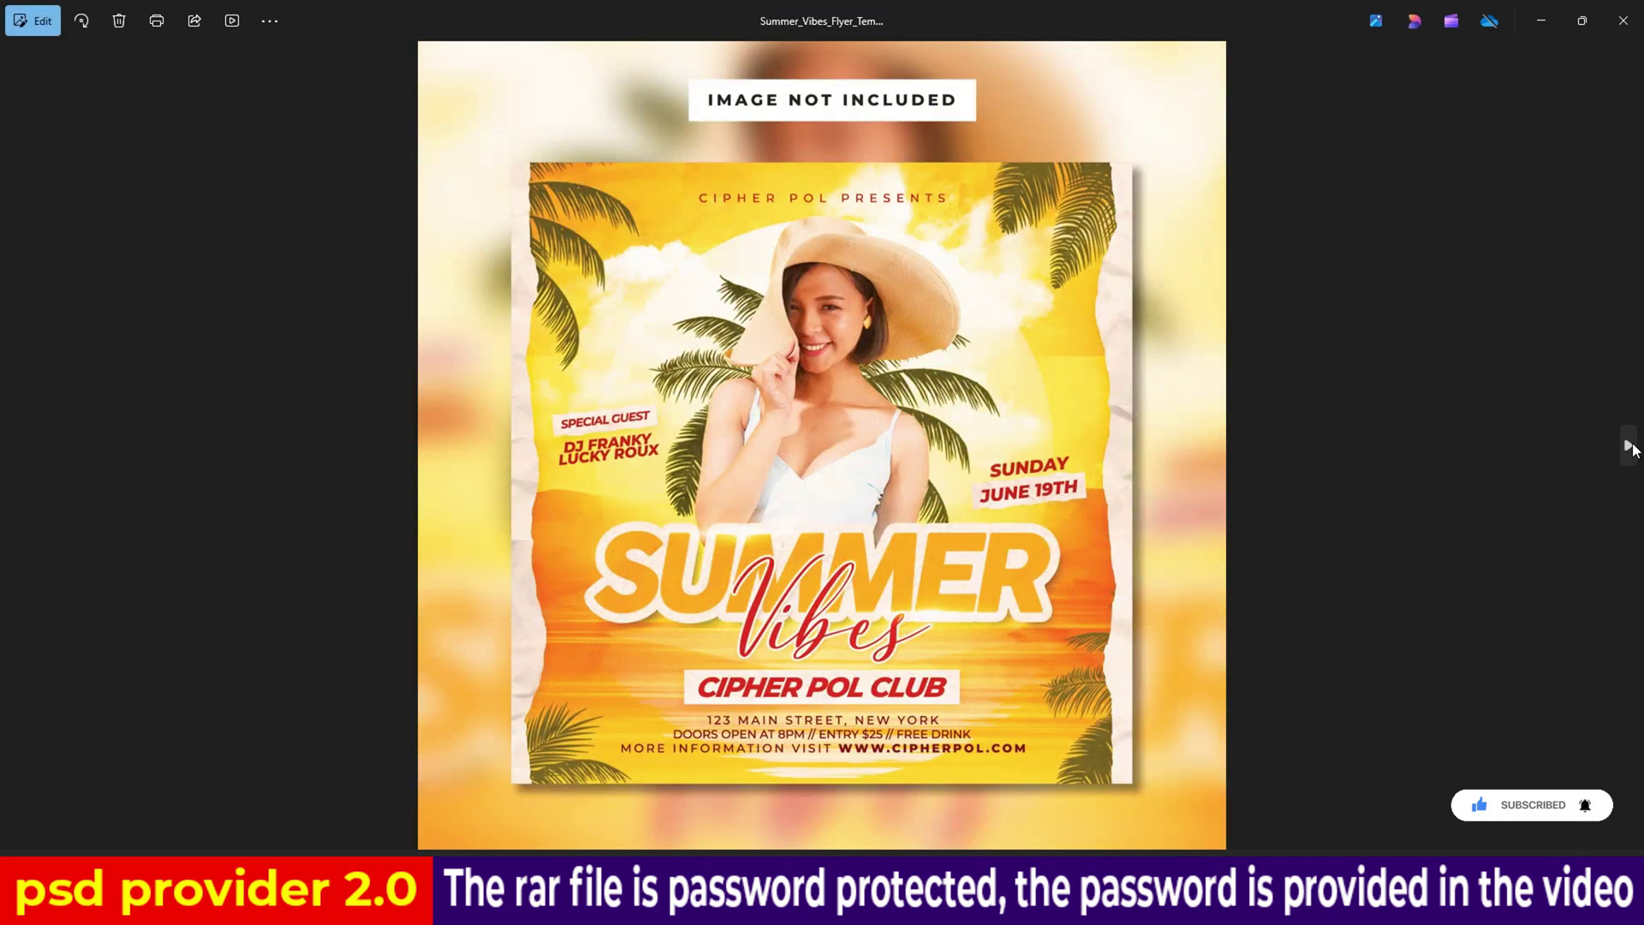
pyautogui.click(1629, 446)
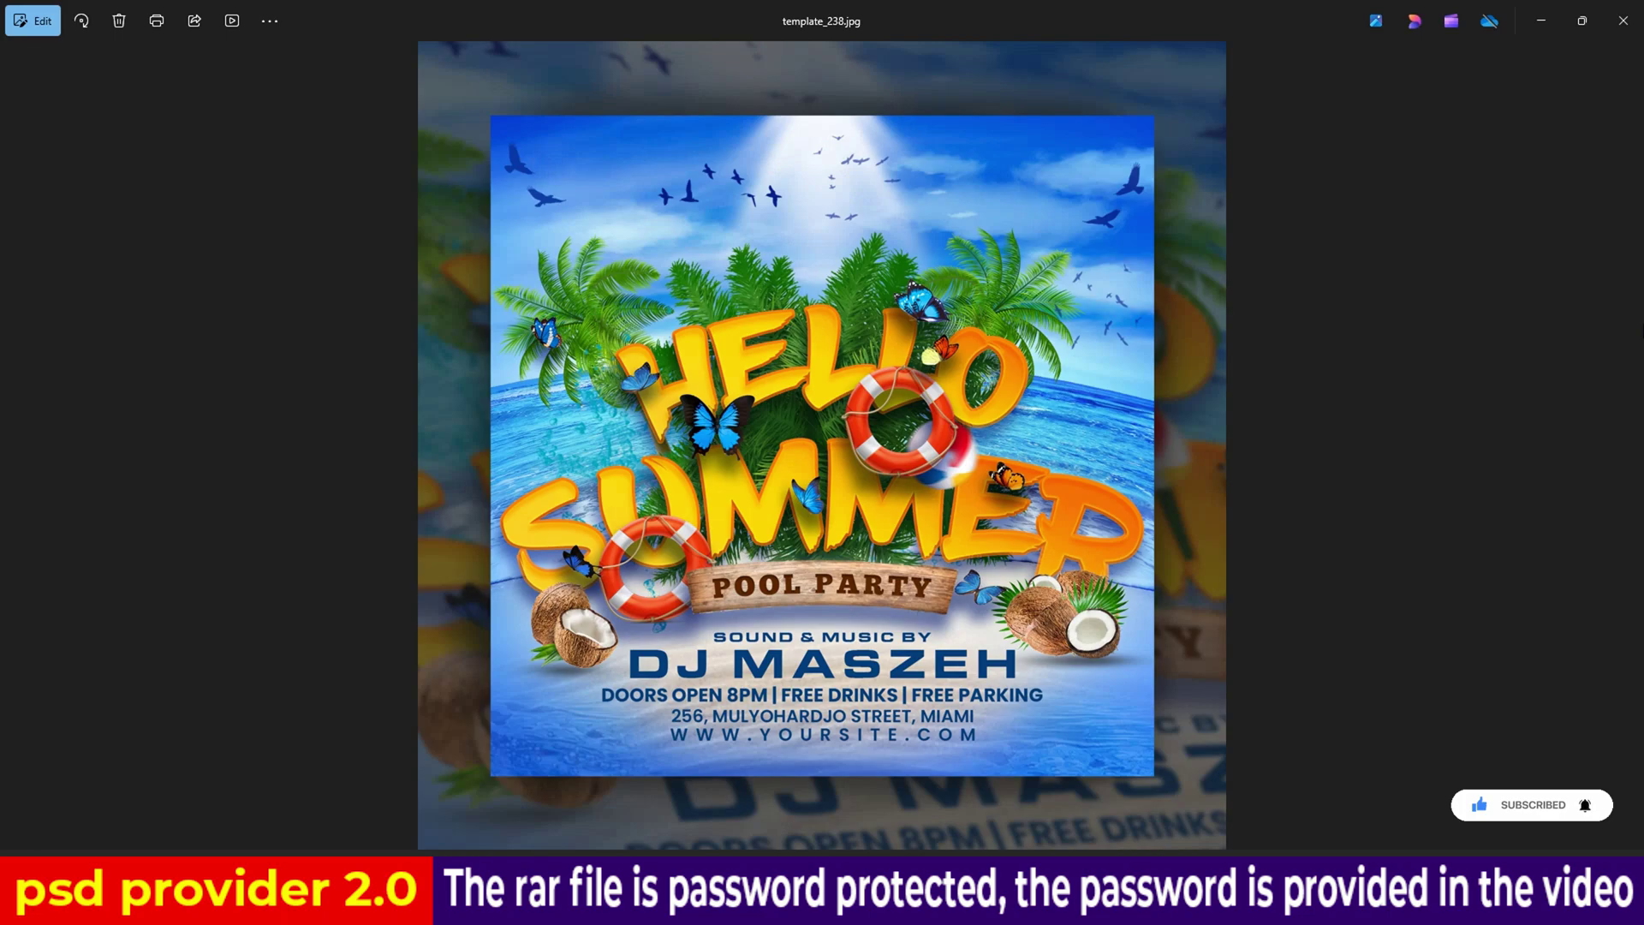
pyautogui.click(1622, 20)
# Open the tropical flyer PSD with layers kept, hide guides and enable Move tool auto-select
pyautogui.rightClick(1378, 557)
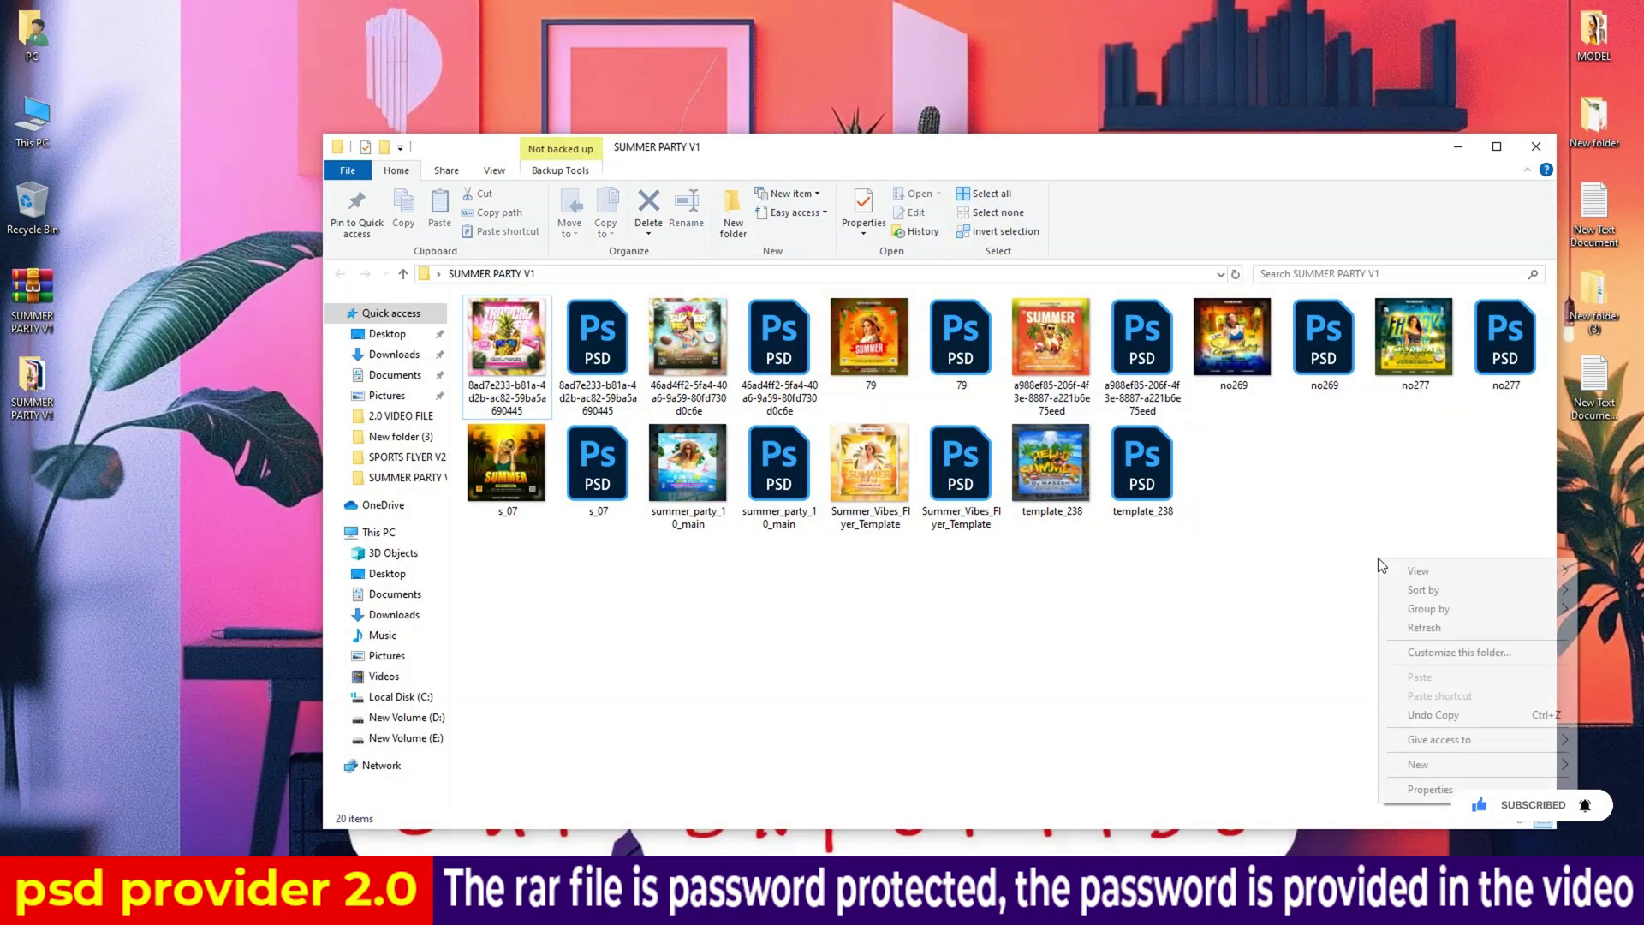
pyautogui.click(1451, 627)
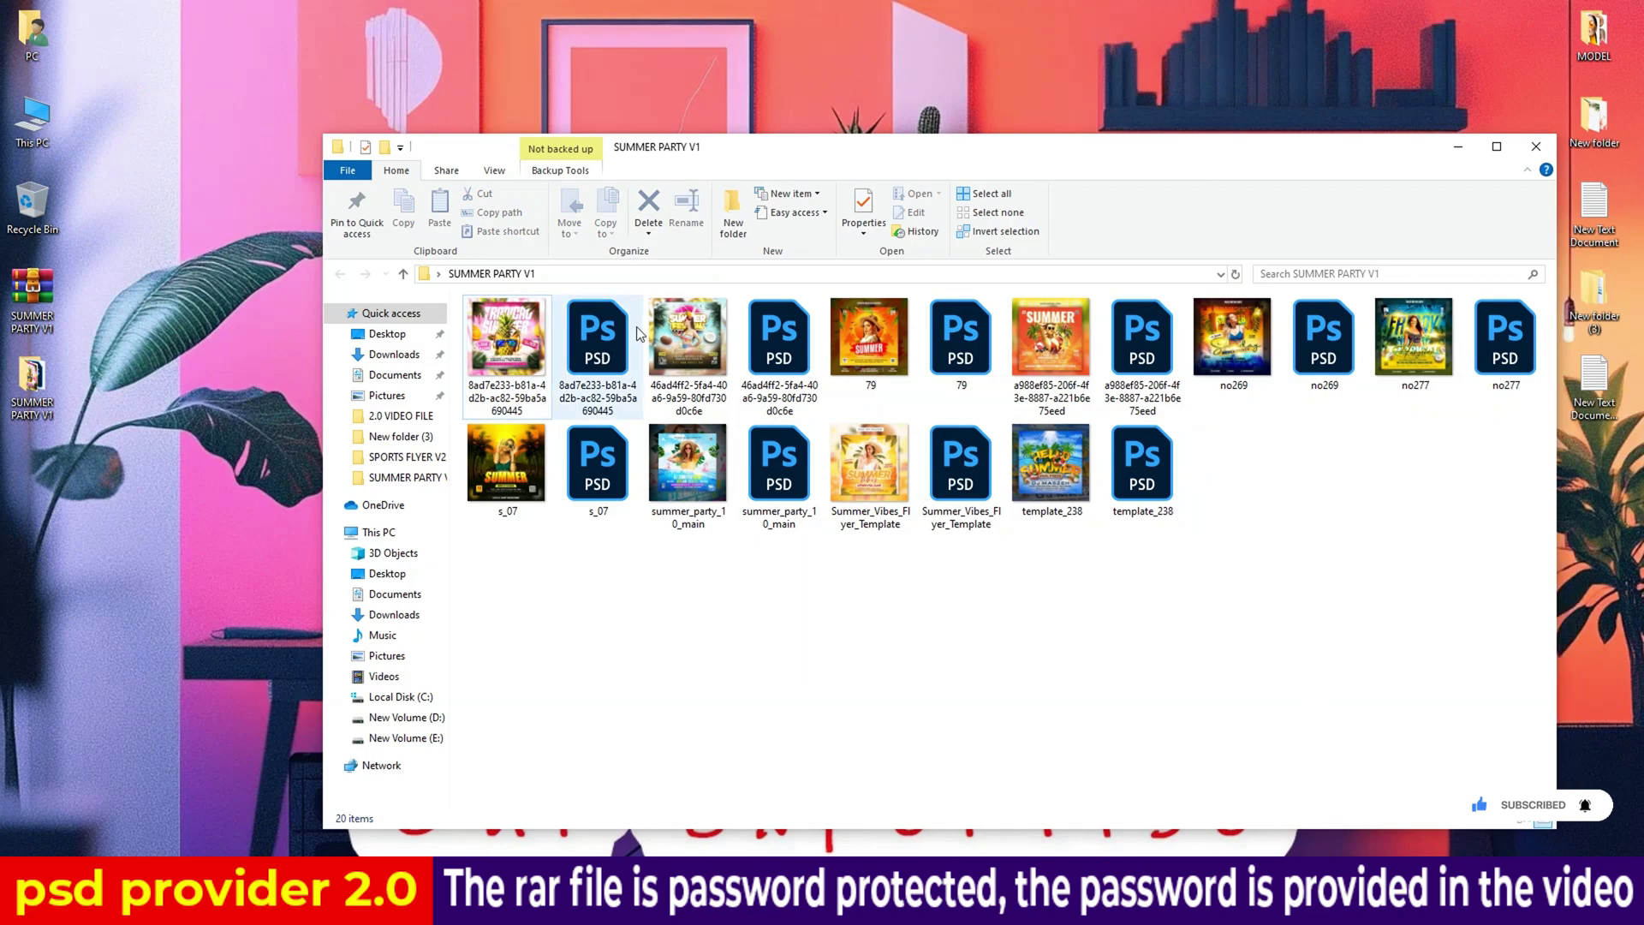
pyautogui.doubleClick(605, 338)
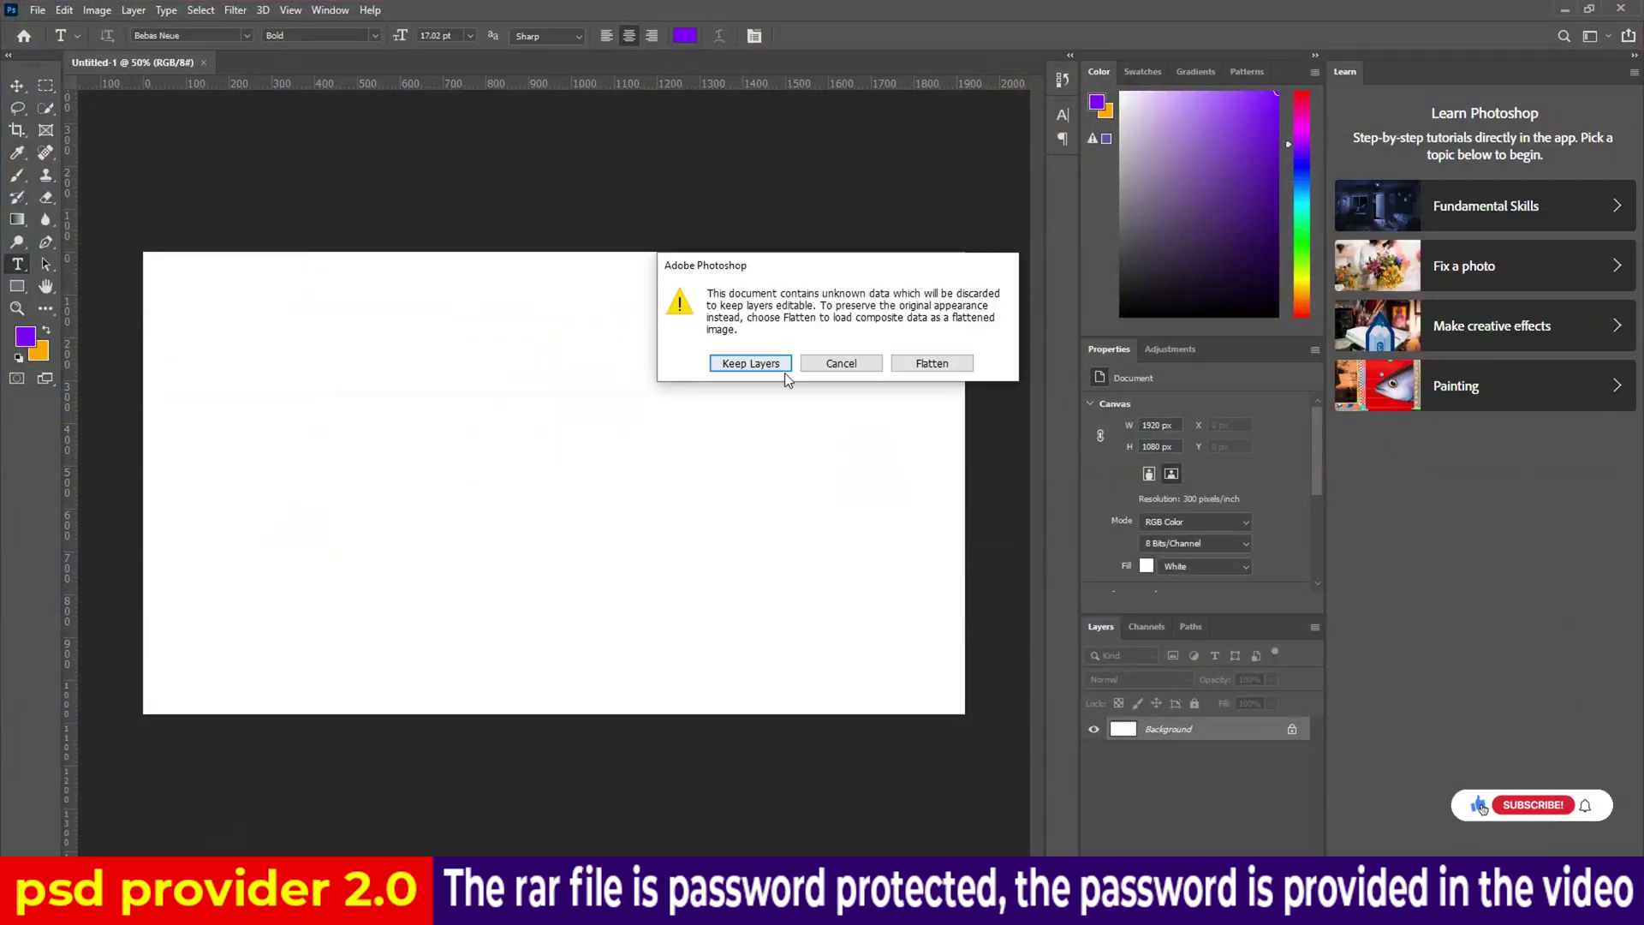
pyautogui.click(770, 365)
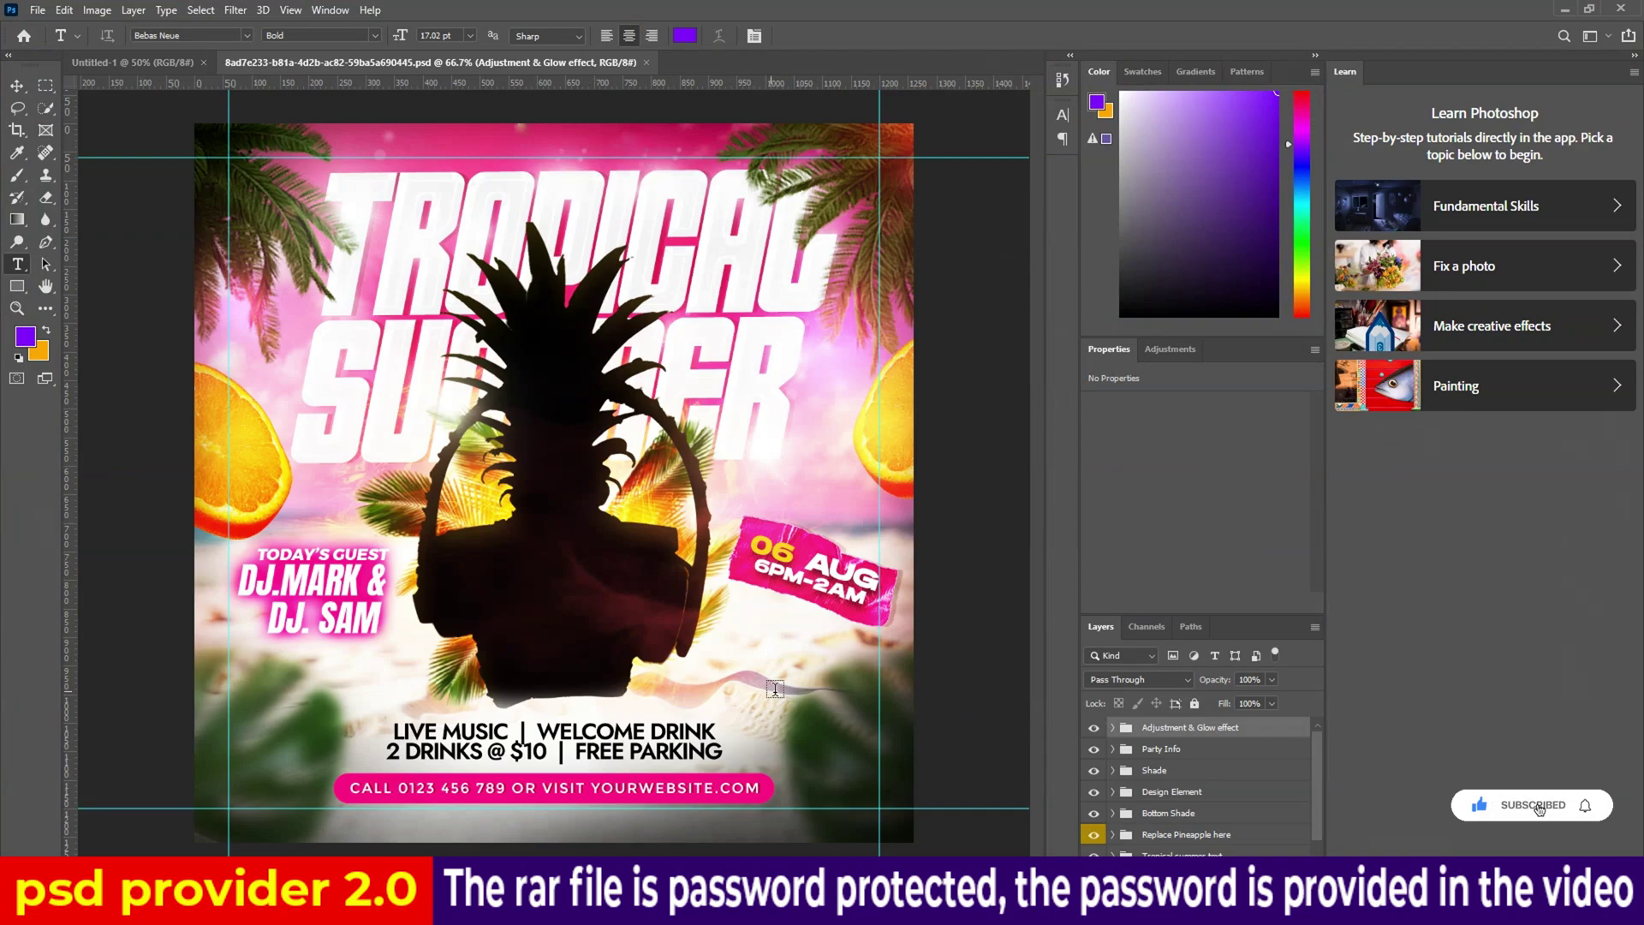
pyautogui.scroll(-1, 1198, 822)
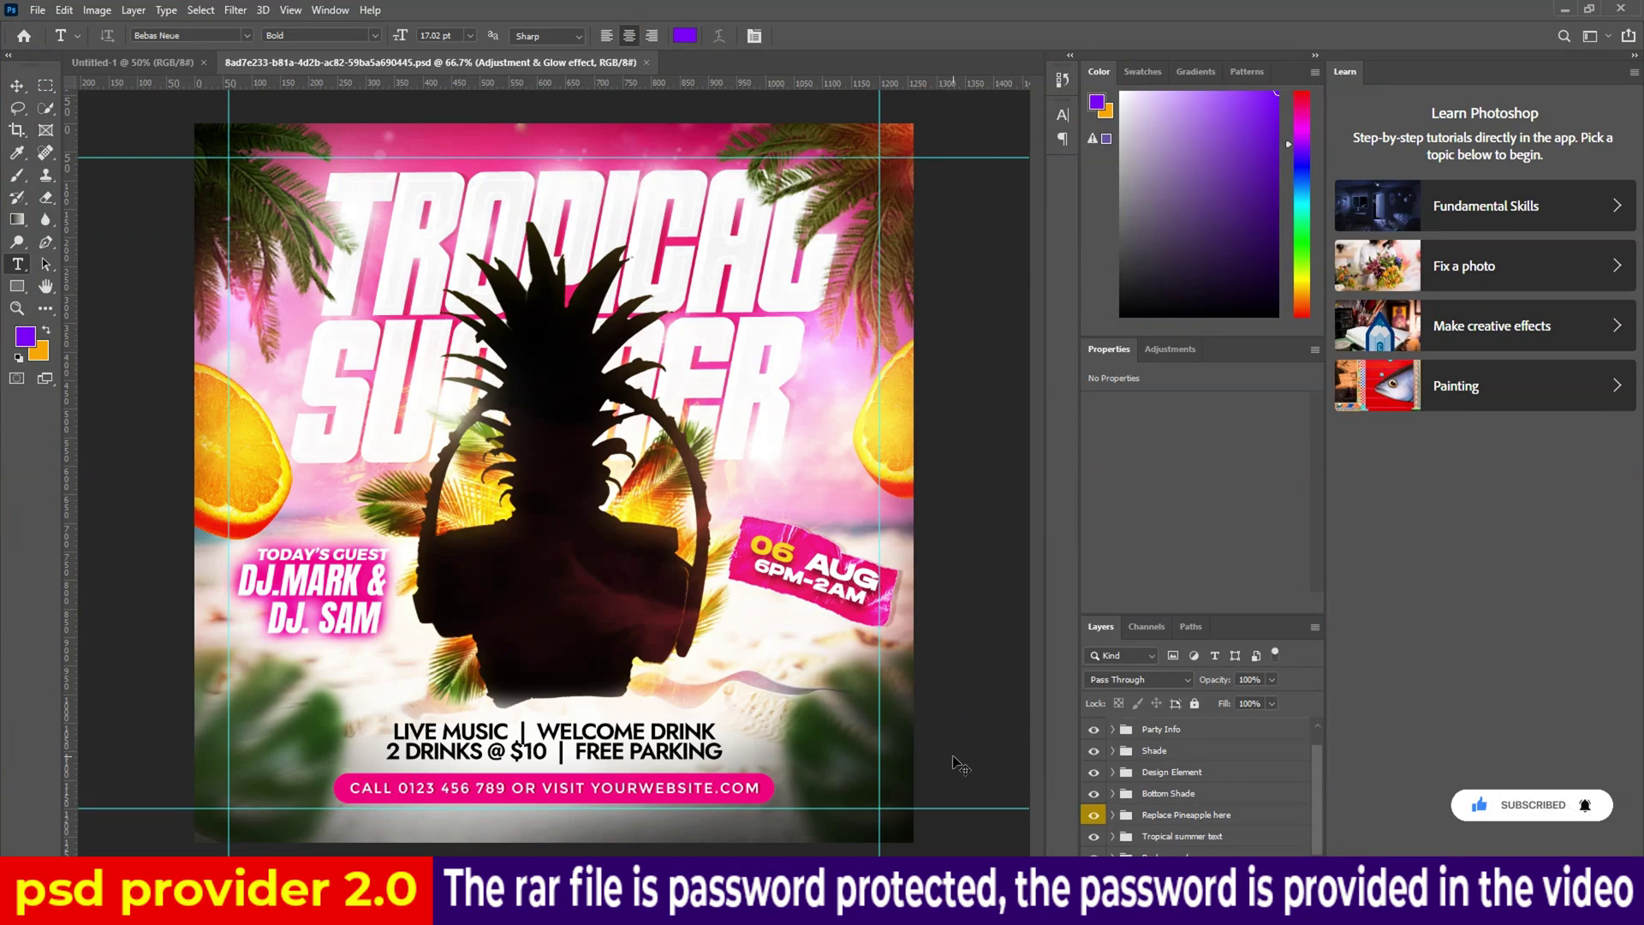
pyautogui.hotkey('ctrl', ';')
pyautogui.click(16, 85)
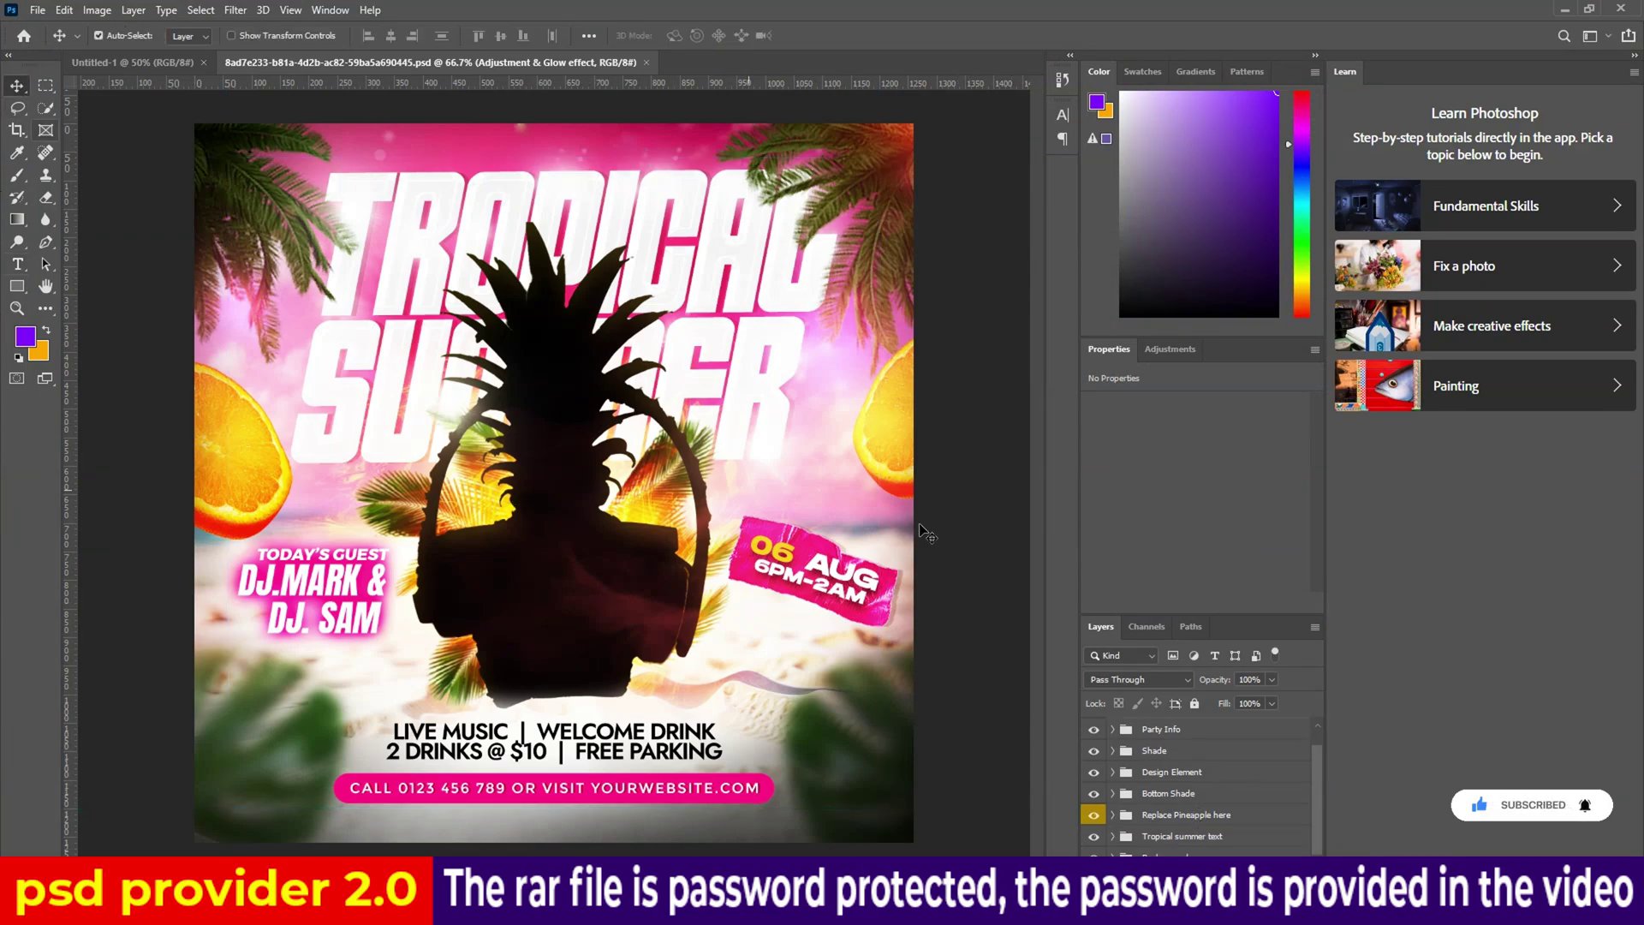
pyautogui.scroll(-1, 933, 673)
pyautogui.press('ctrl')
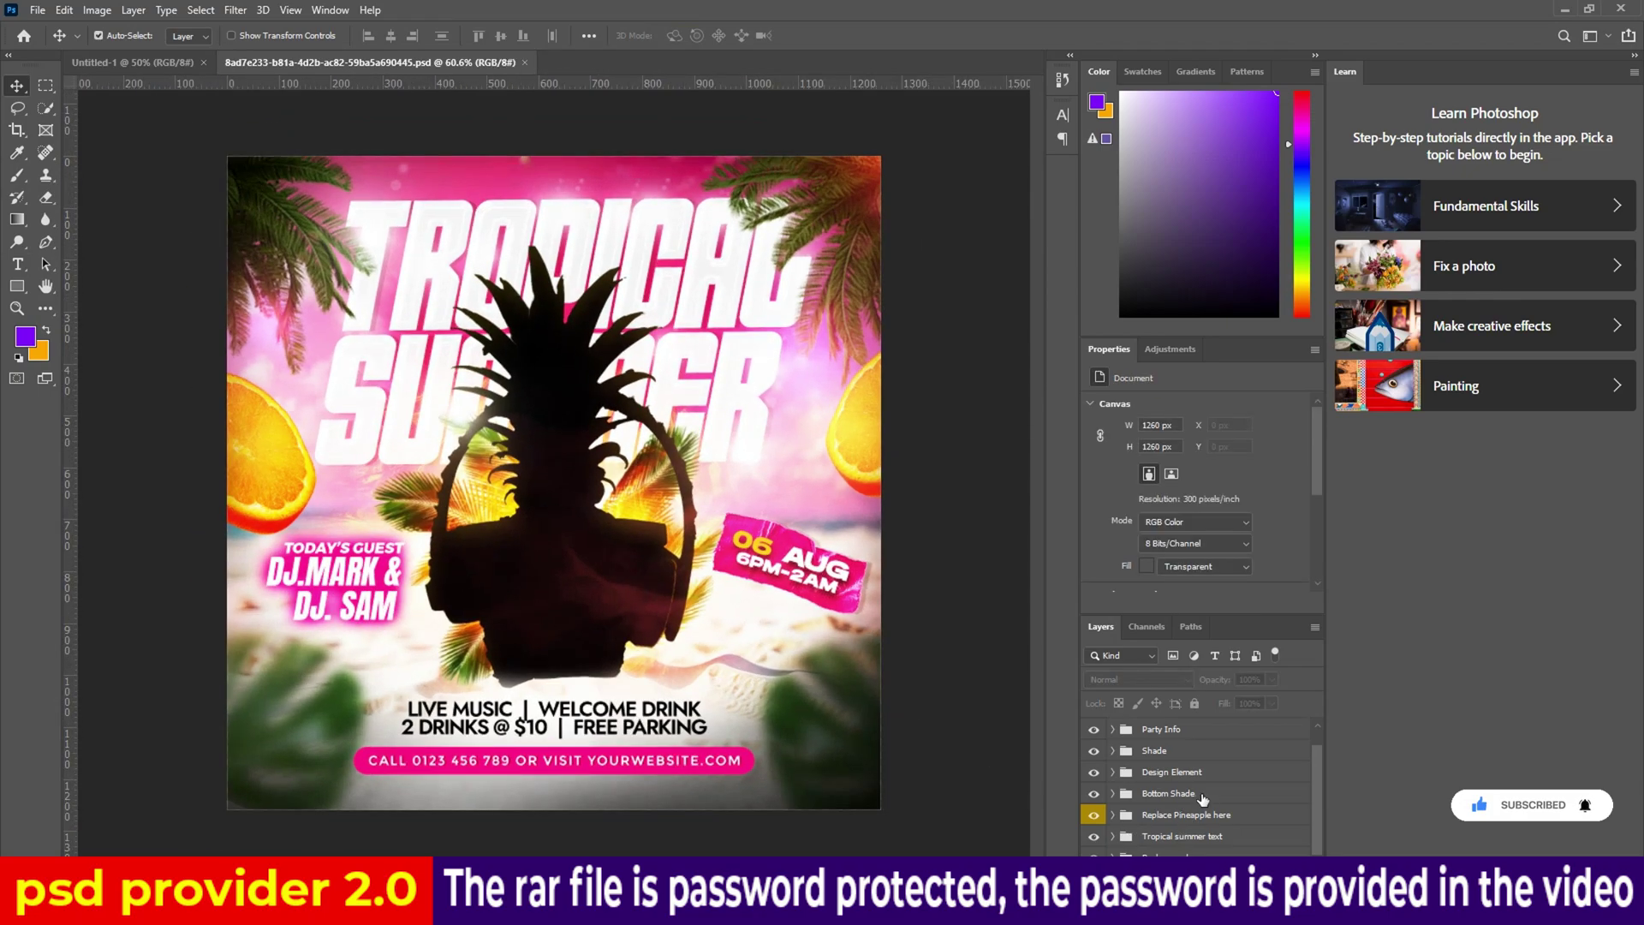
# Open the Pineapple smart object from 'Replace Pineapple here' and hide its black silhouette
pyautogui.click(1088, 816)
pyautogui.click(1112, 814)
pyautogui.doubleClick(1137, 800)
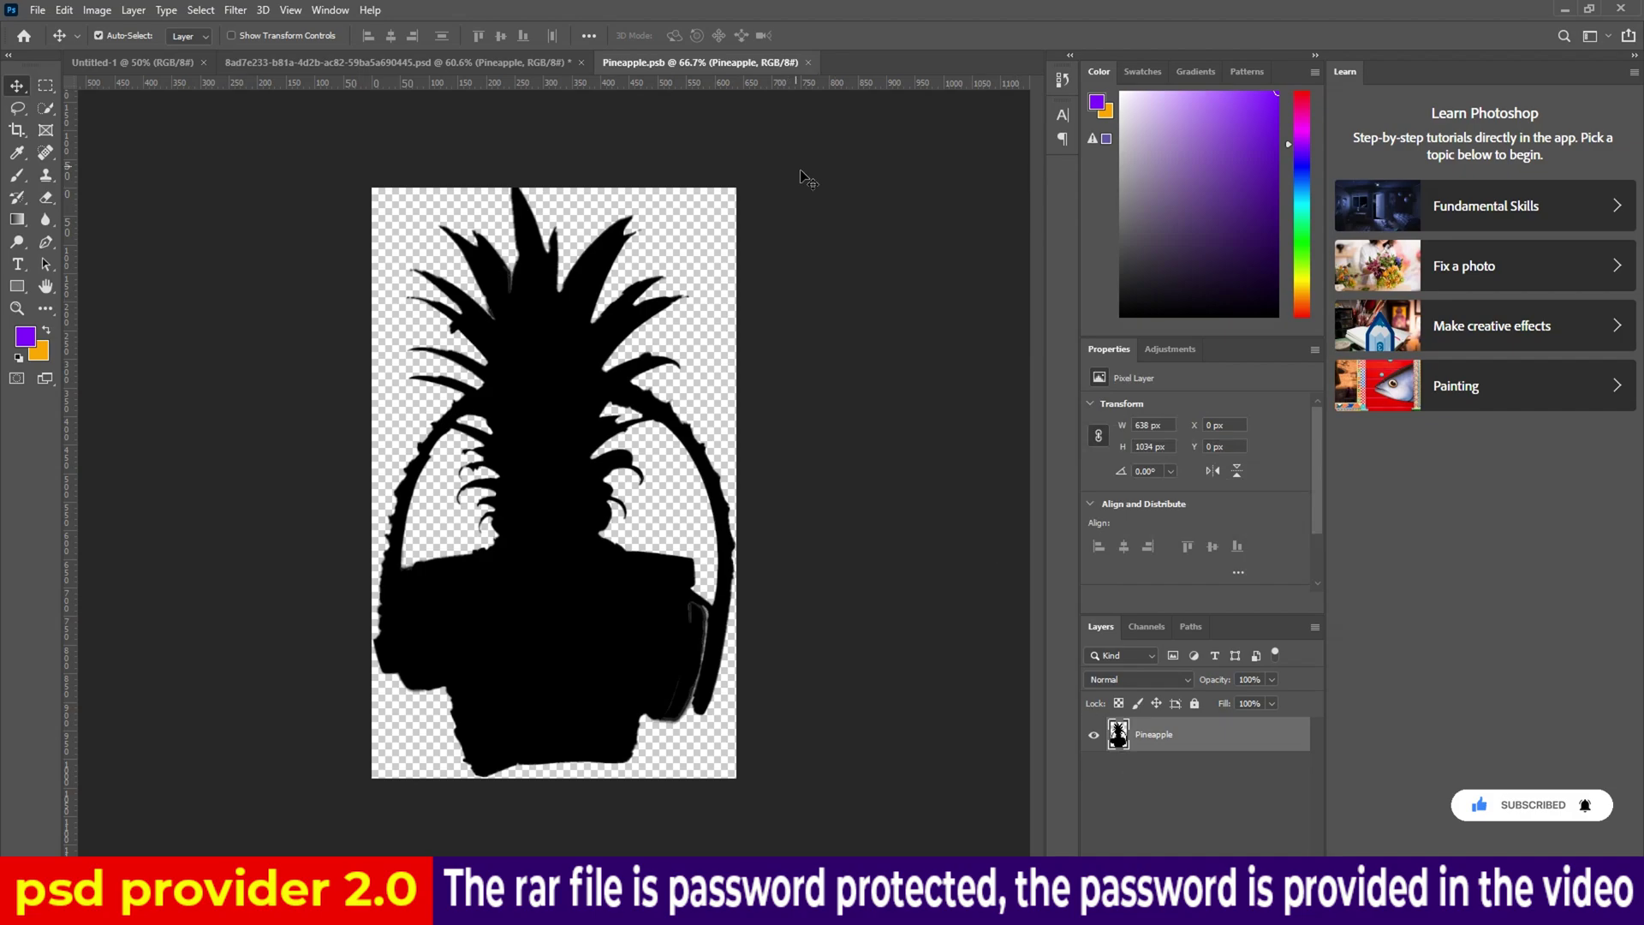
pyautogui.click(1094, 738)
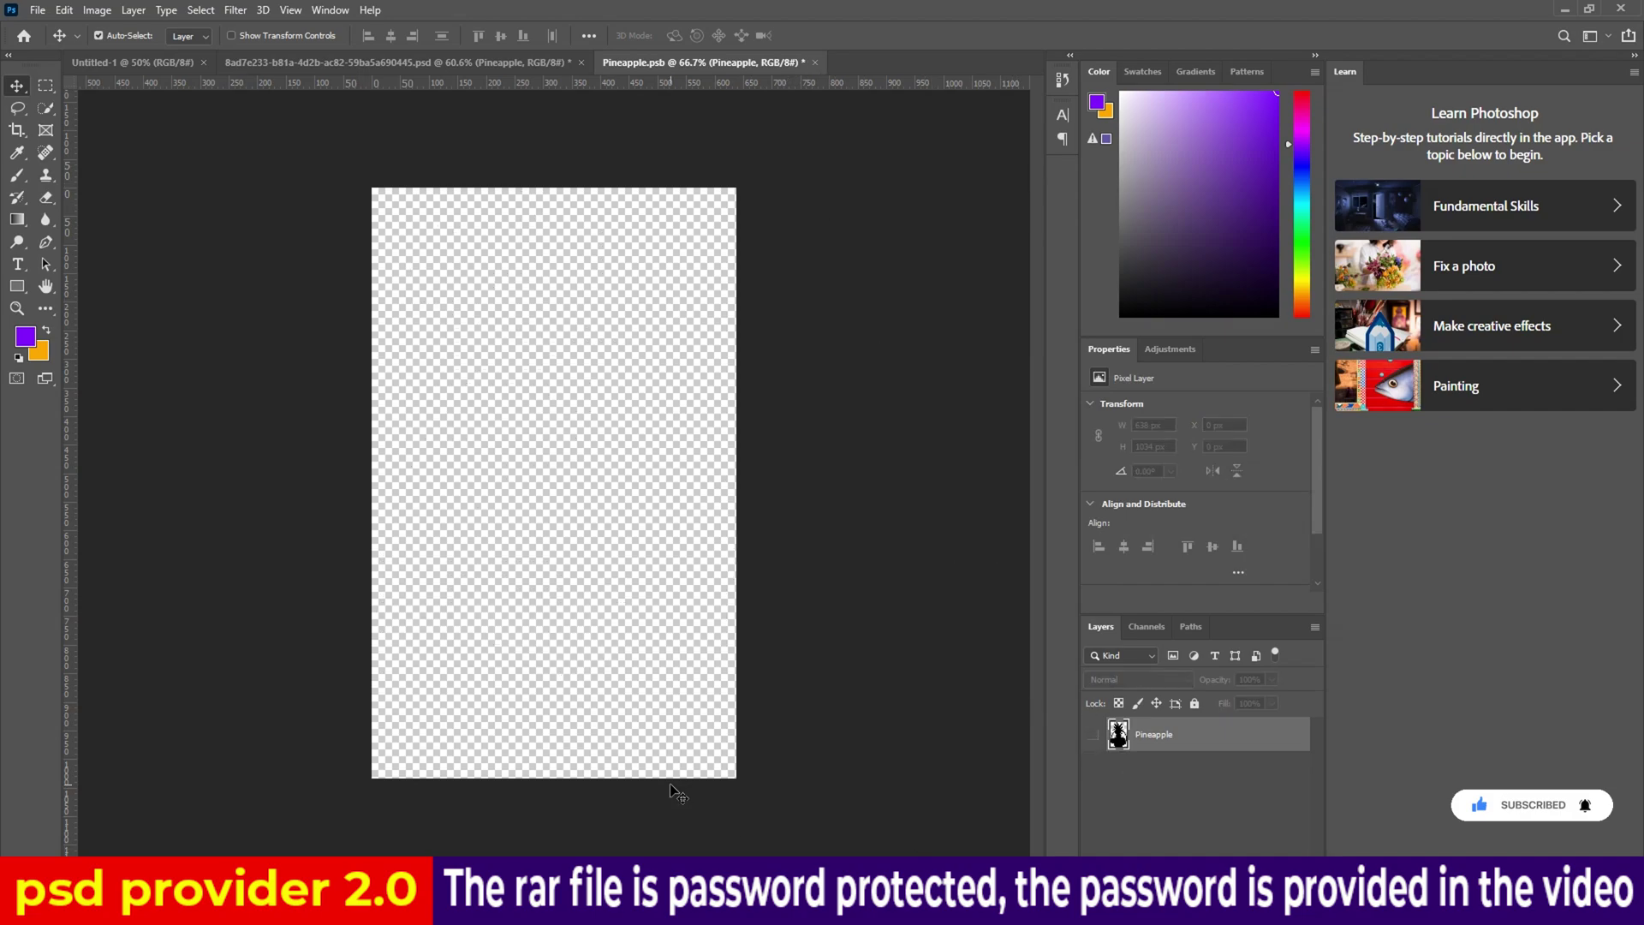
pyautogui.click(1563, 16)
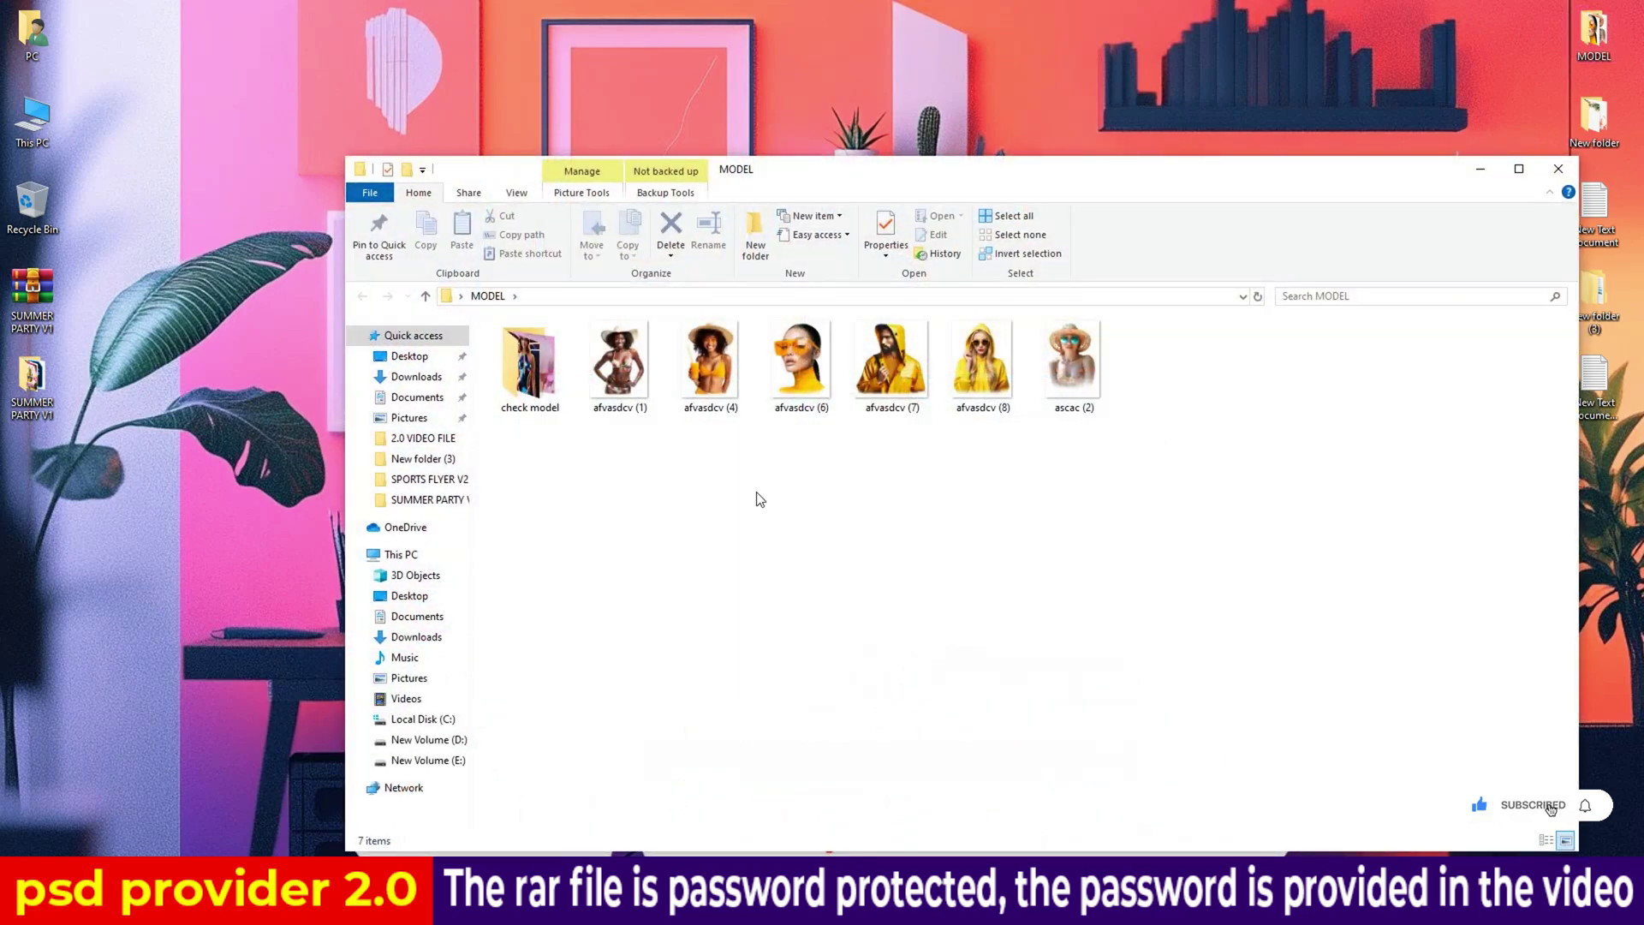
# Place the orange-sunglasses photo afvasdcv (6) into Pineapple.psb, commit it, and save
pyautogui.moveTo(779, 378)
pyautogui.mouseDown()
pyautogui.moveTo(653, 814)
pyautogui.moveTo(531, 482)
pyautogui.mouseUp()
pyautogui.click(822, 35)
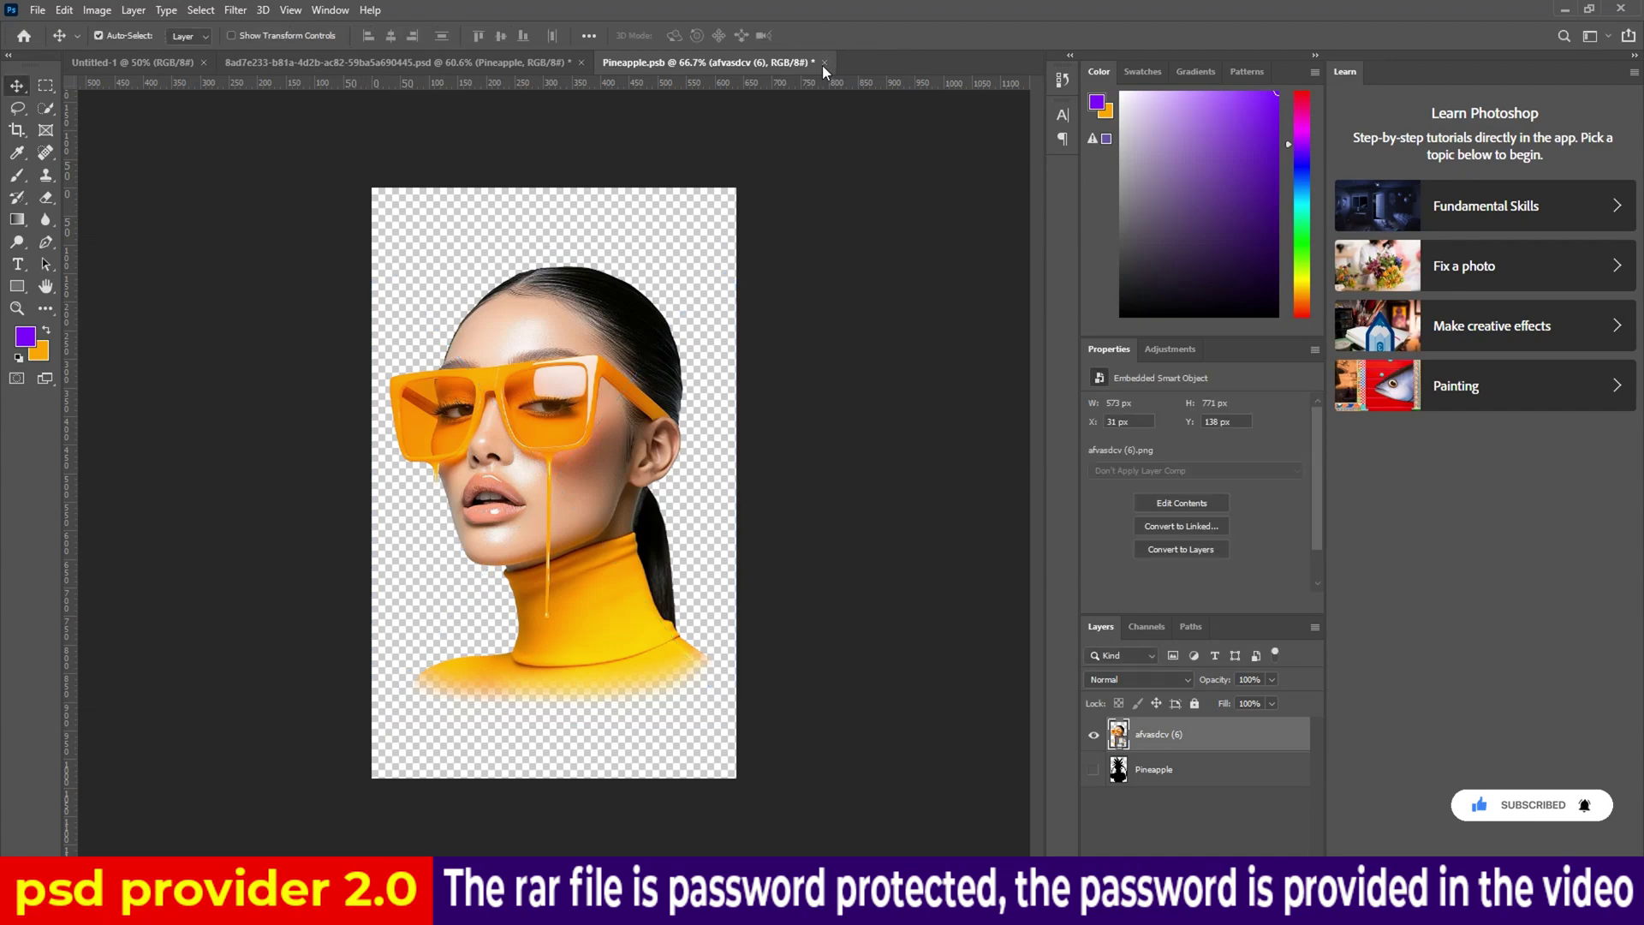
pyautogui.click(740, 335)
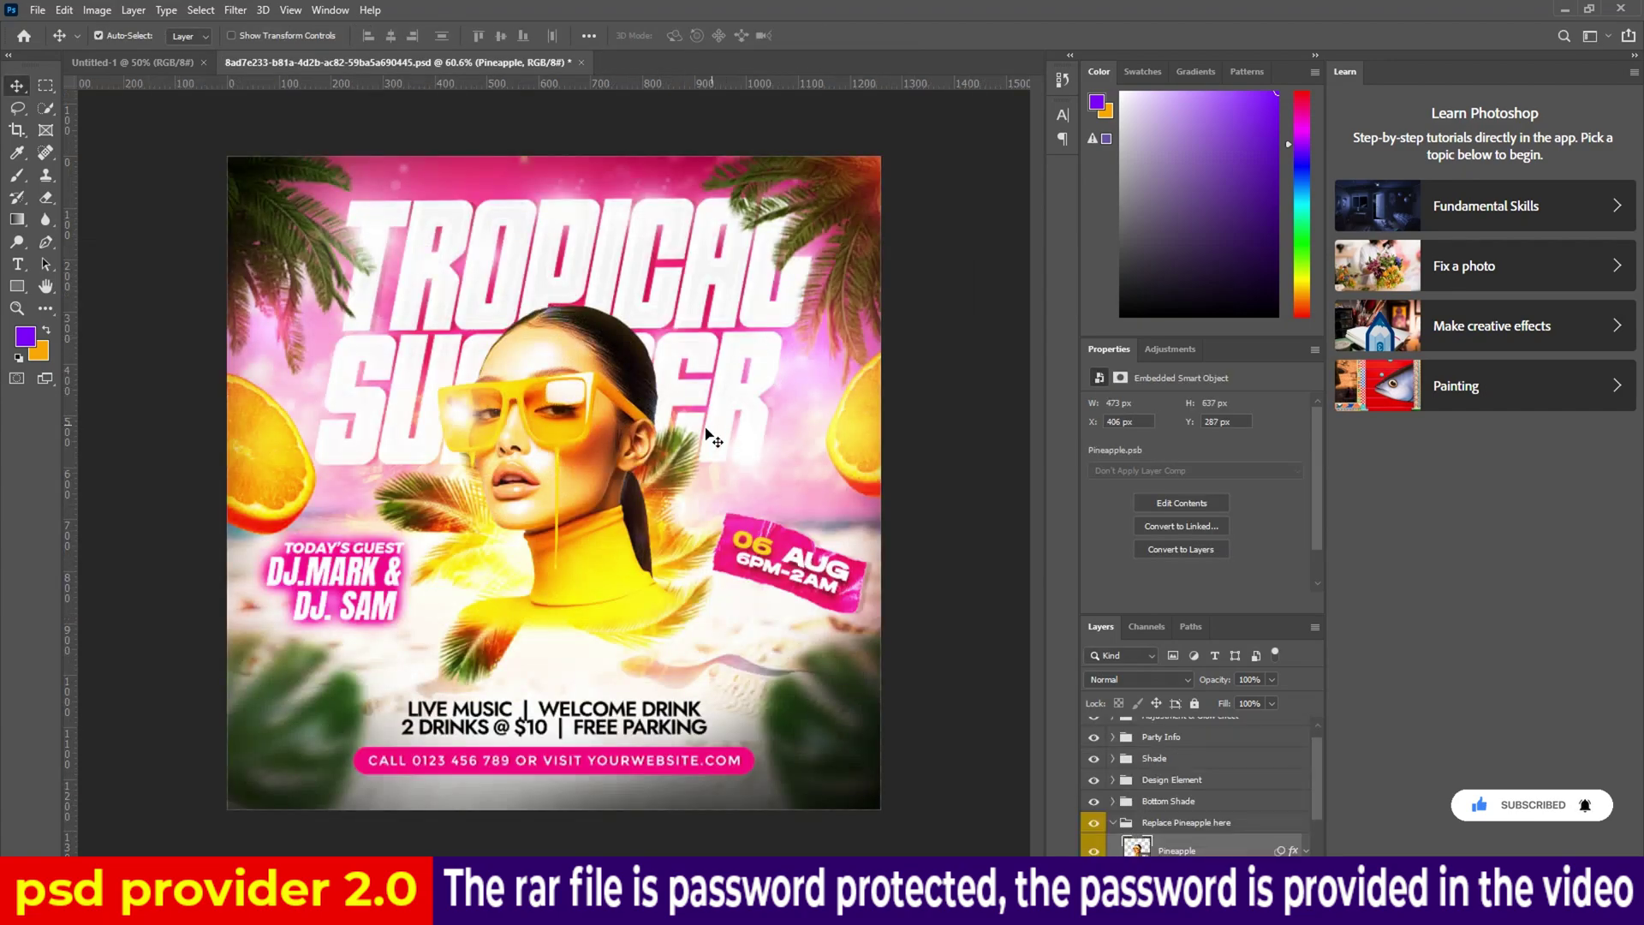
# Scale the model photo to 103.64%, move it up 100 px and slightly left, then close the flyer
pyautogui.hotkey('ctrl', '-')
pyautogui.hotkey('ctrl', 't')
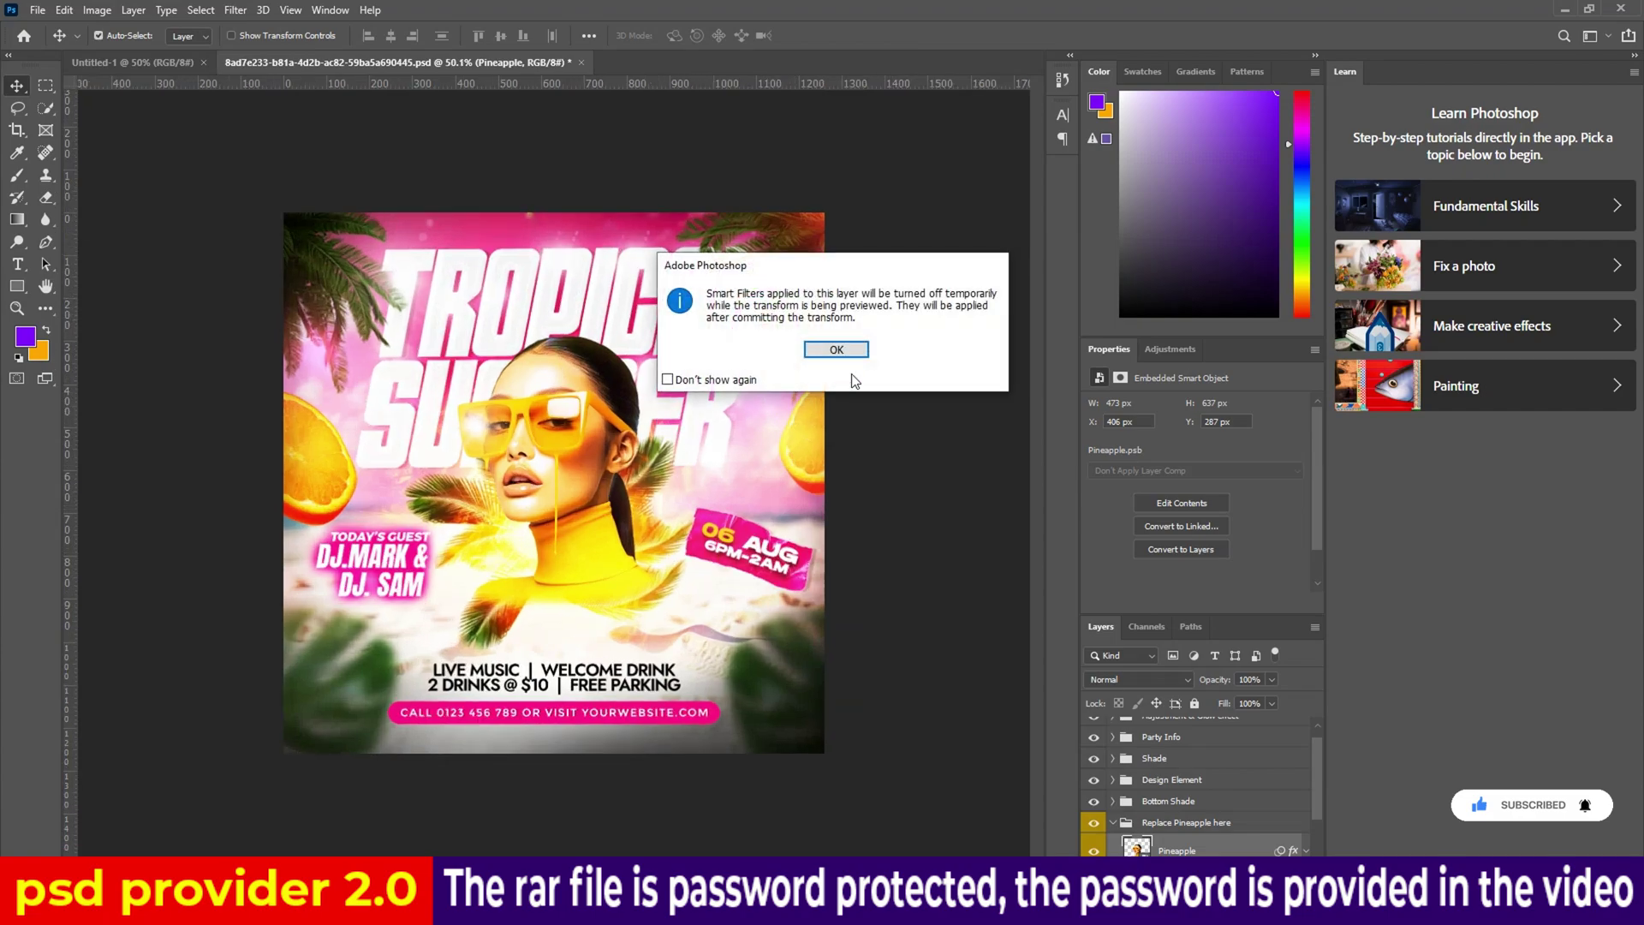
pyautogui.click(836, 355)
pyautogui.moveTo(678, 286); pyautogui.dragTo(707, 239)
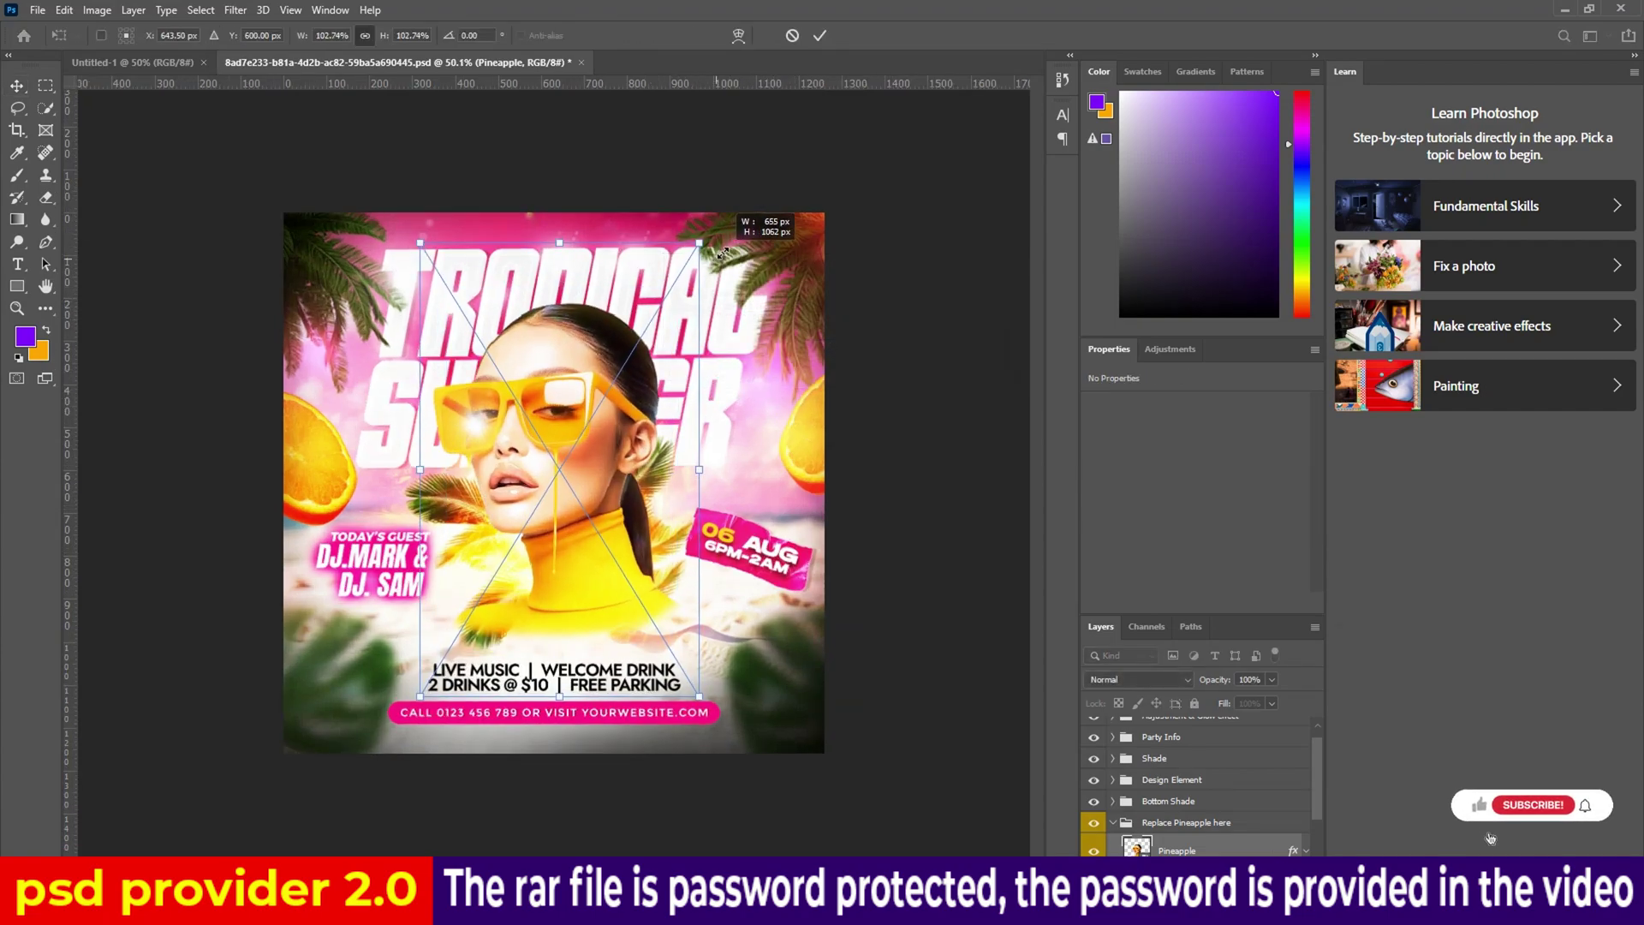
pyautogui.moveTo(600, 417); pyautogui.dragTo(600, 374)
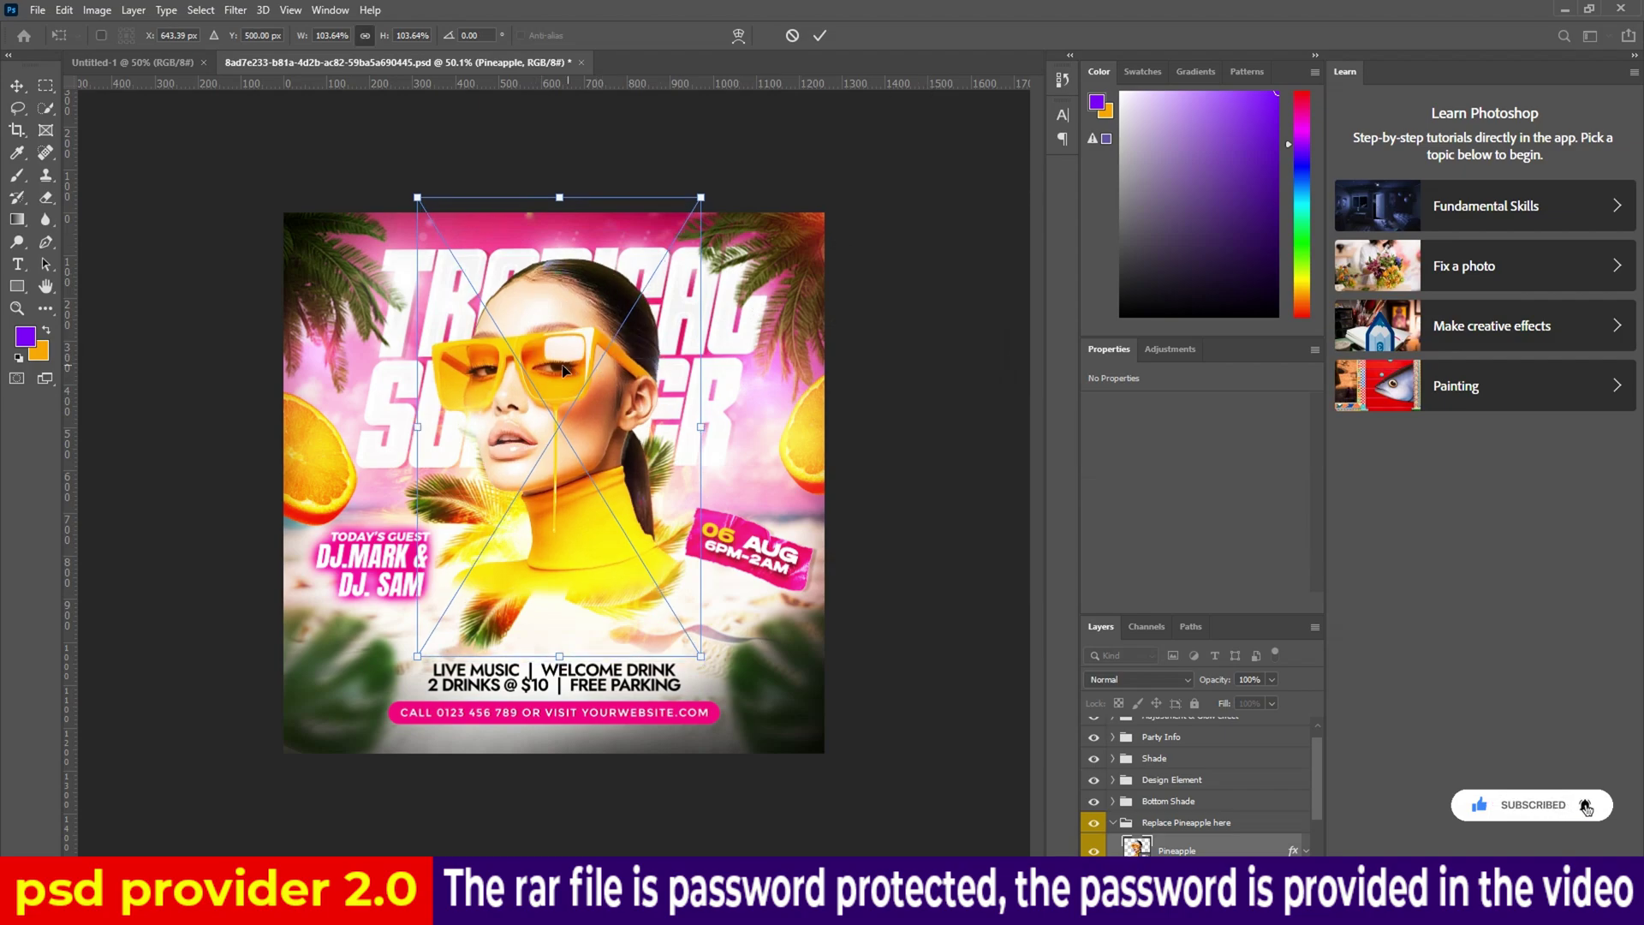
pyautogui.press('Left')
pyautogui.press('Left')
pyautogui.press('Left')
pyautogui.press('Left')
pyautogui.press('Left')
pyautogui.press('Left')
pyautogui.press('Left')
pyautogui.press('Left')
pyautogui.press('Left')
pyautogui.press('Left')
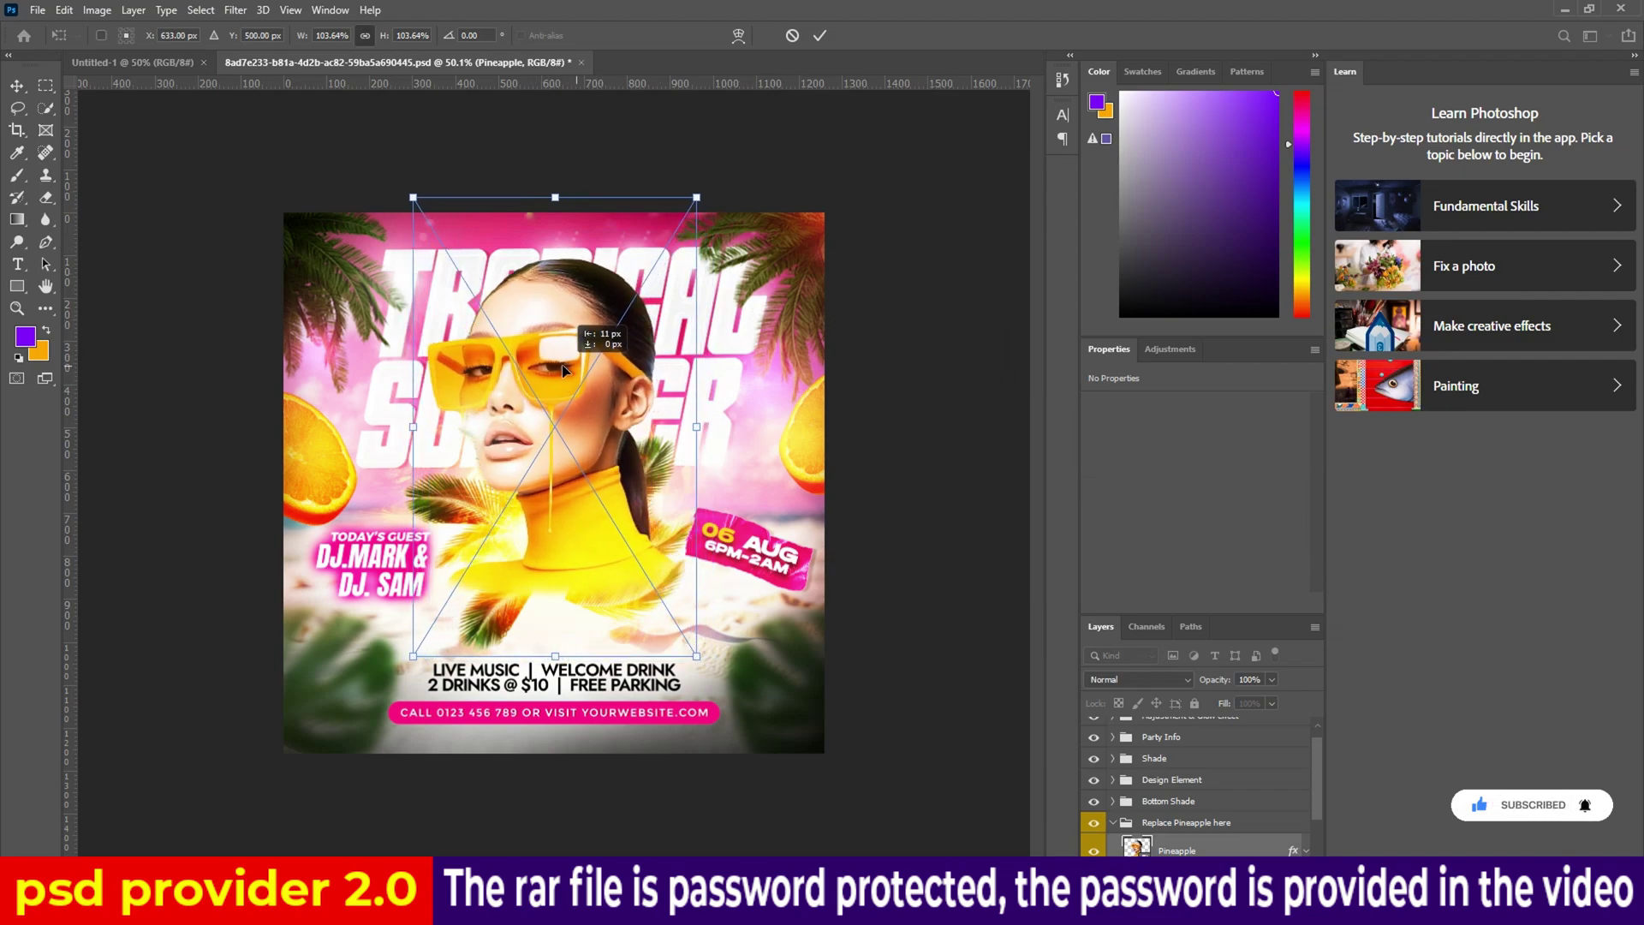
pyautogui.click(820, 37)
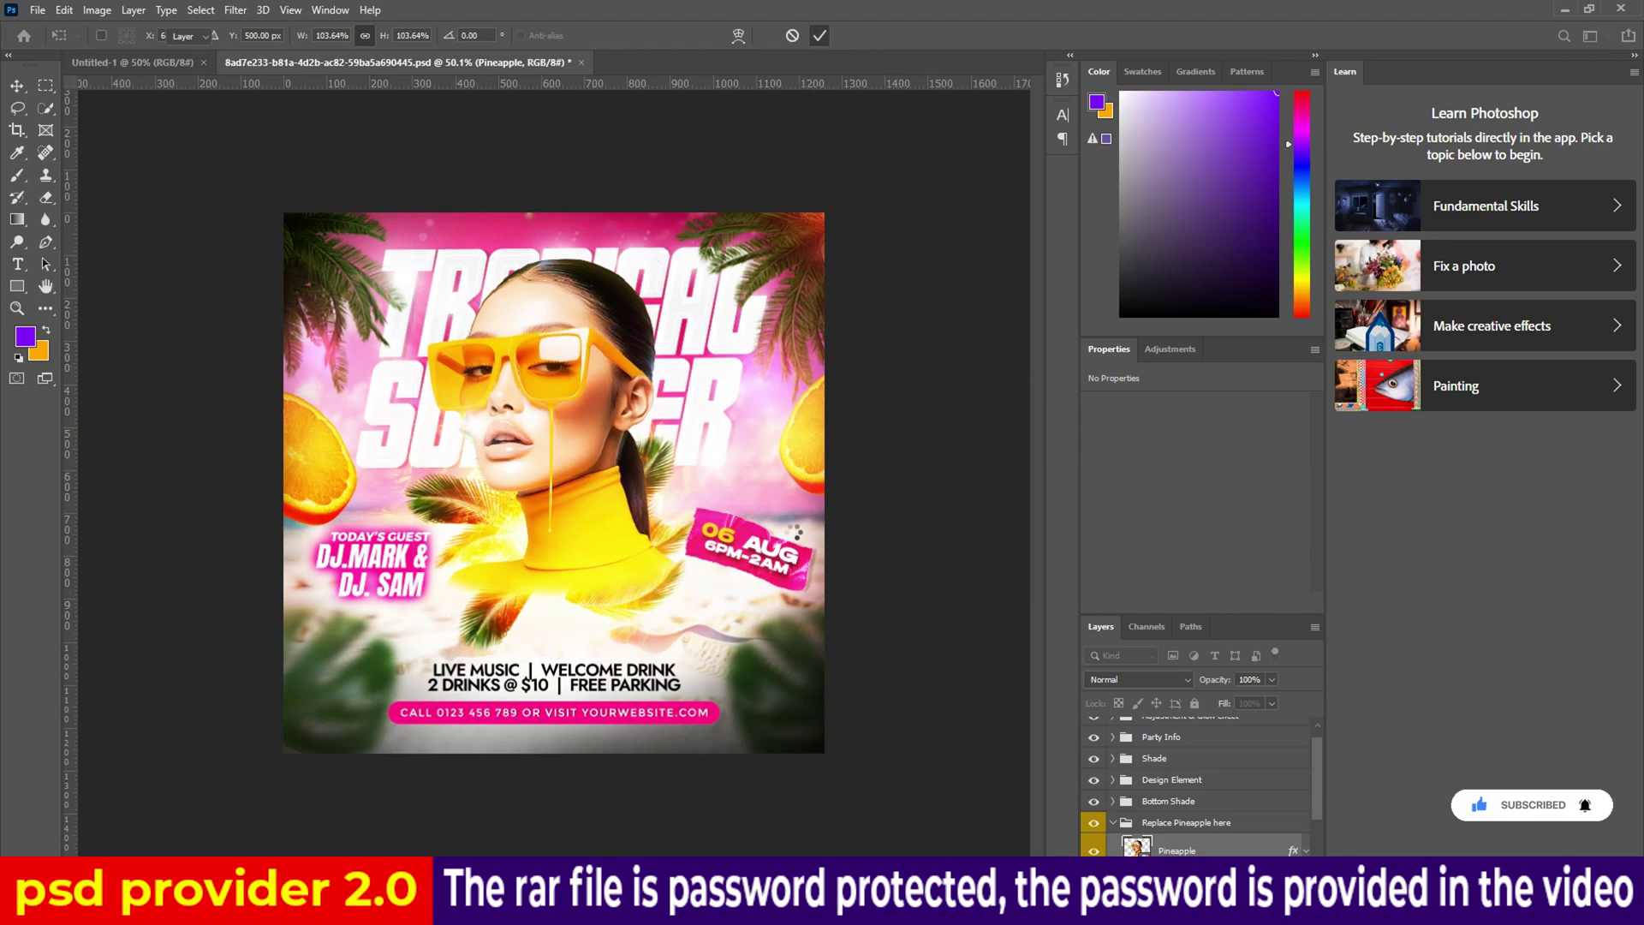
pyautogui.hotkey('ctrl', '0')
pyautogui.hotkey('ctrl', '0')
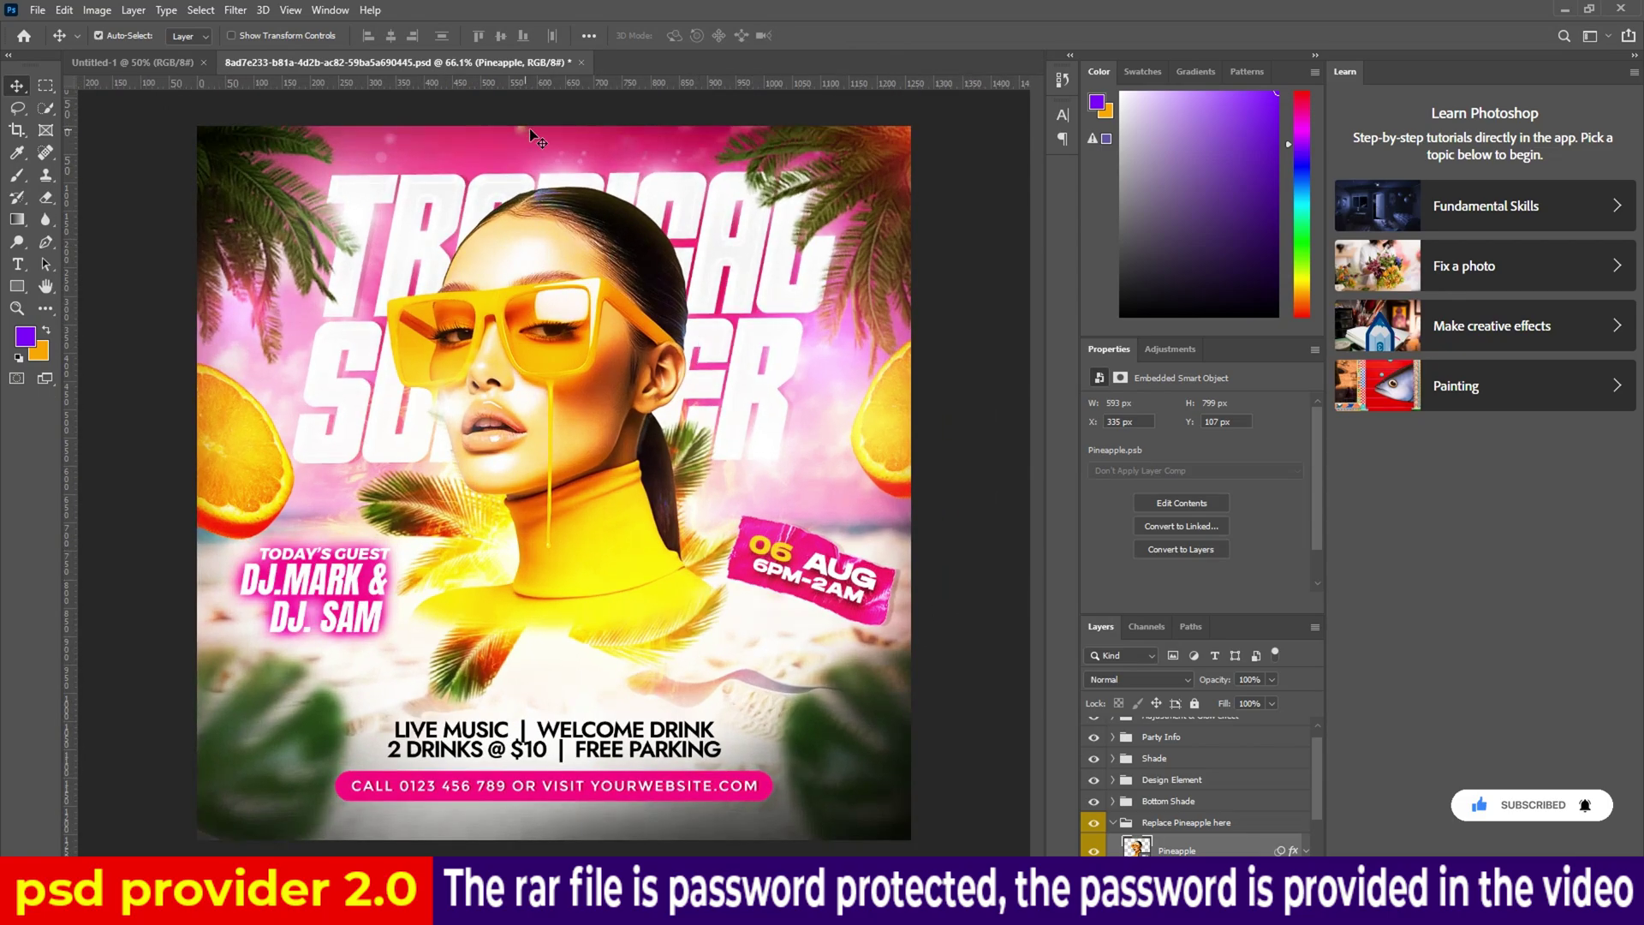
pyautogui.click(581, 61)
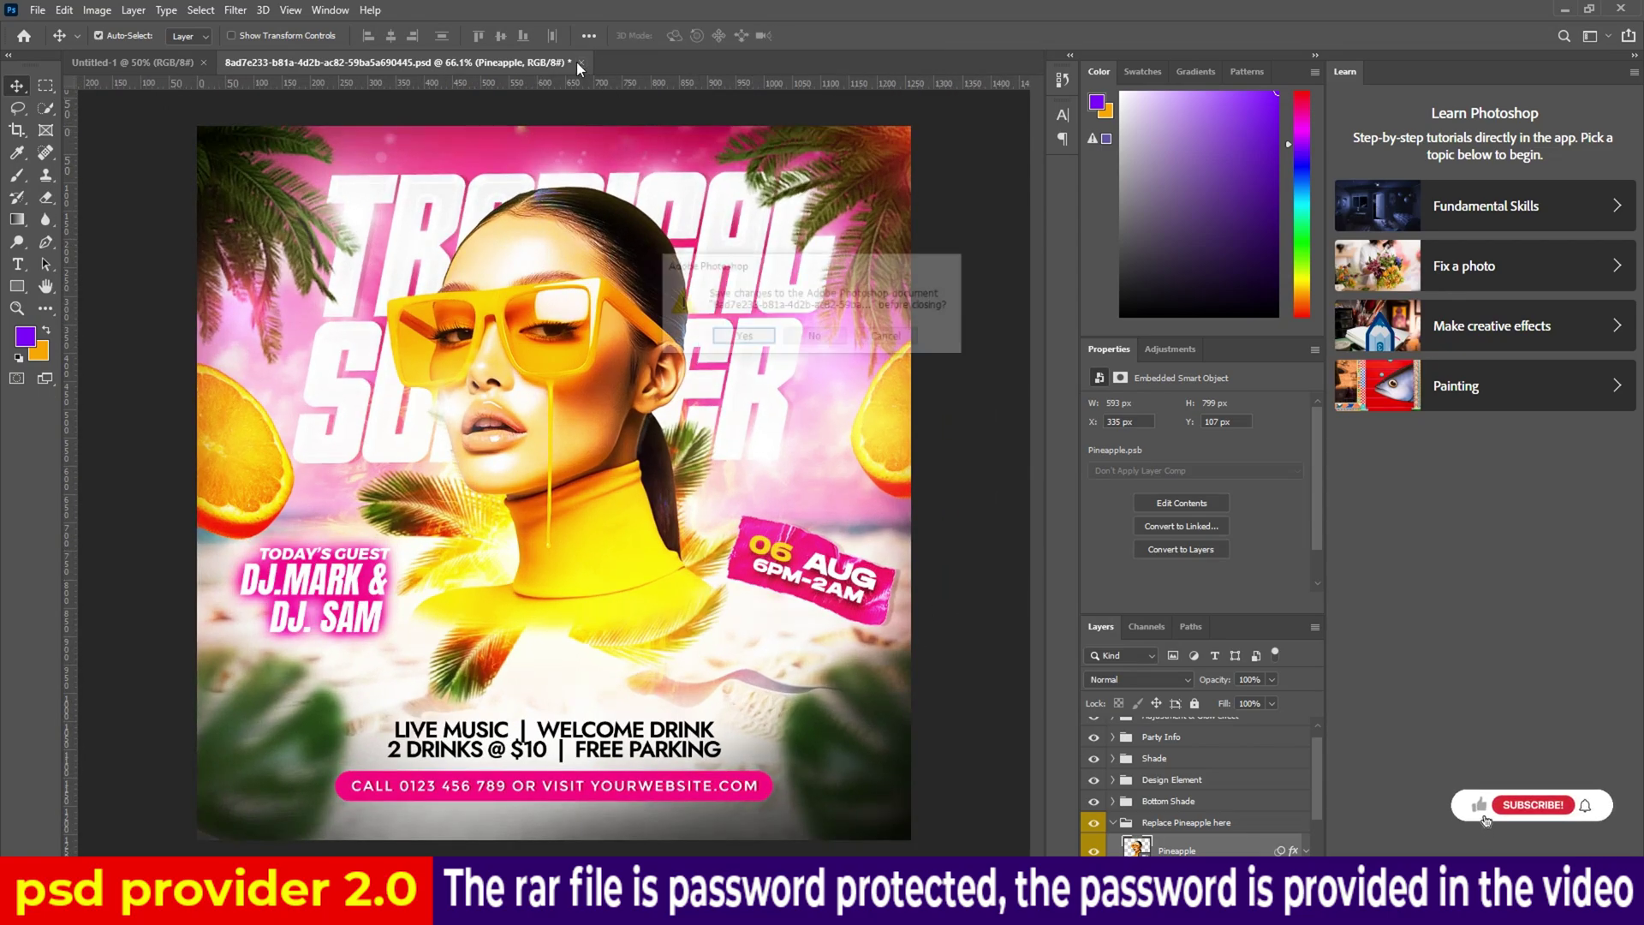
# Close the tropical flyer without saving and open the 46ad4ff2 Summer Festival flyer PSD
pyautogui.click(809, 341)
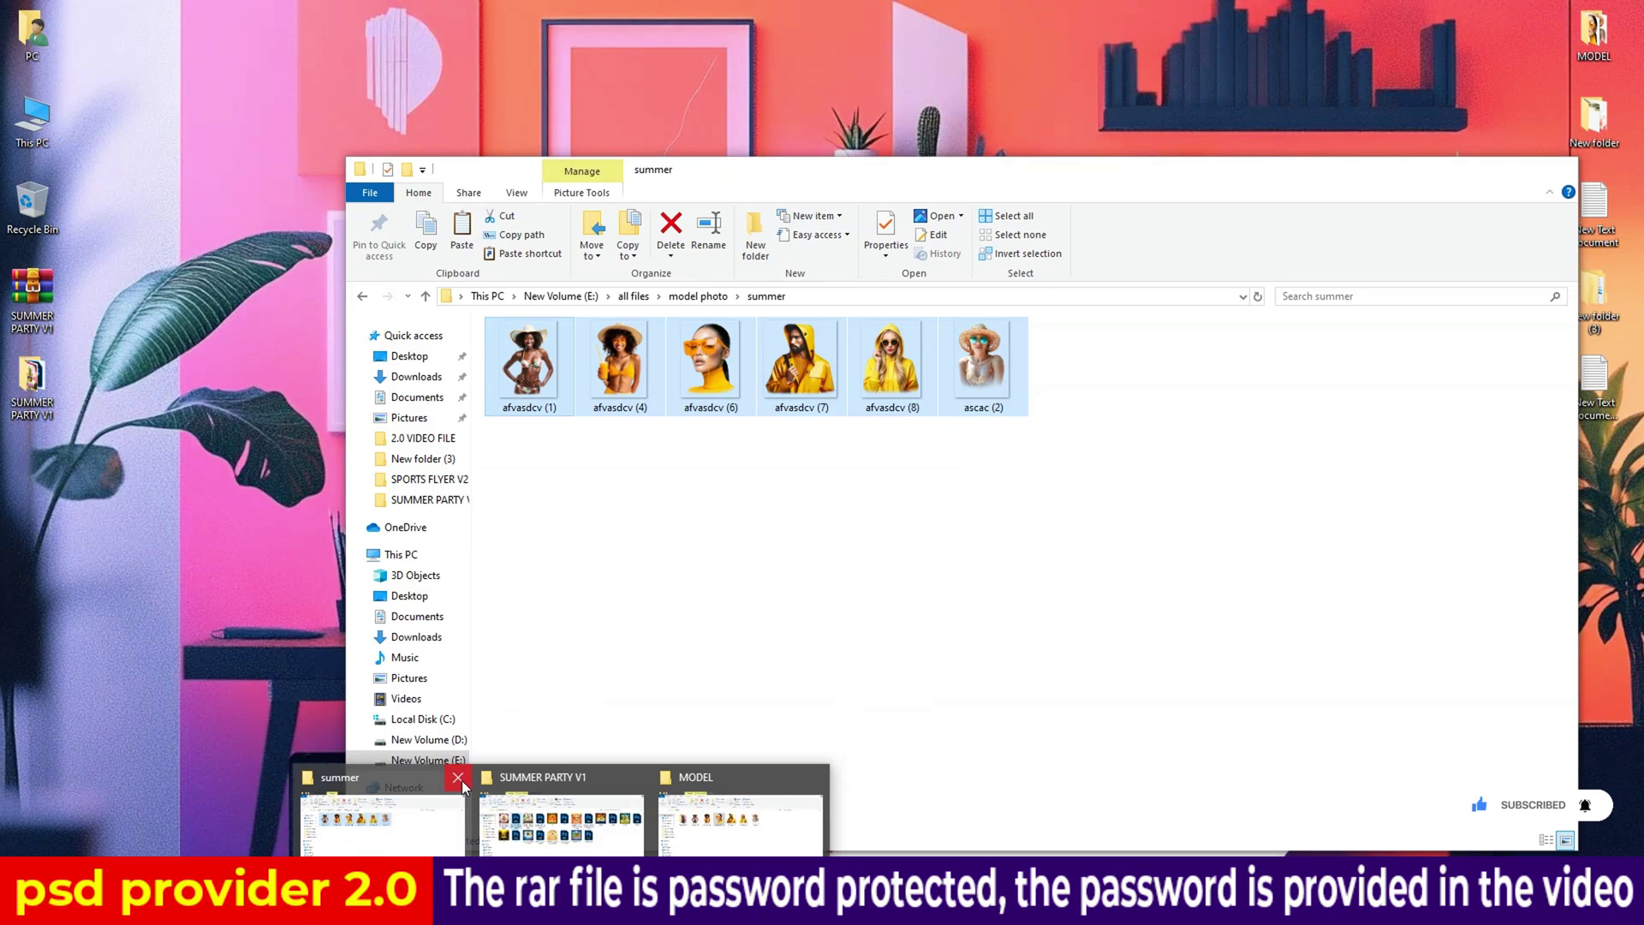
pyautogui.click(461, 780)
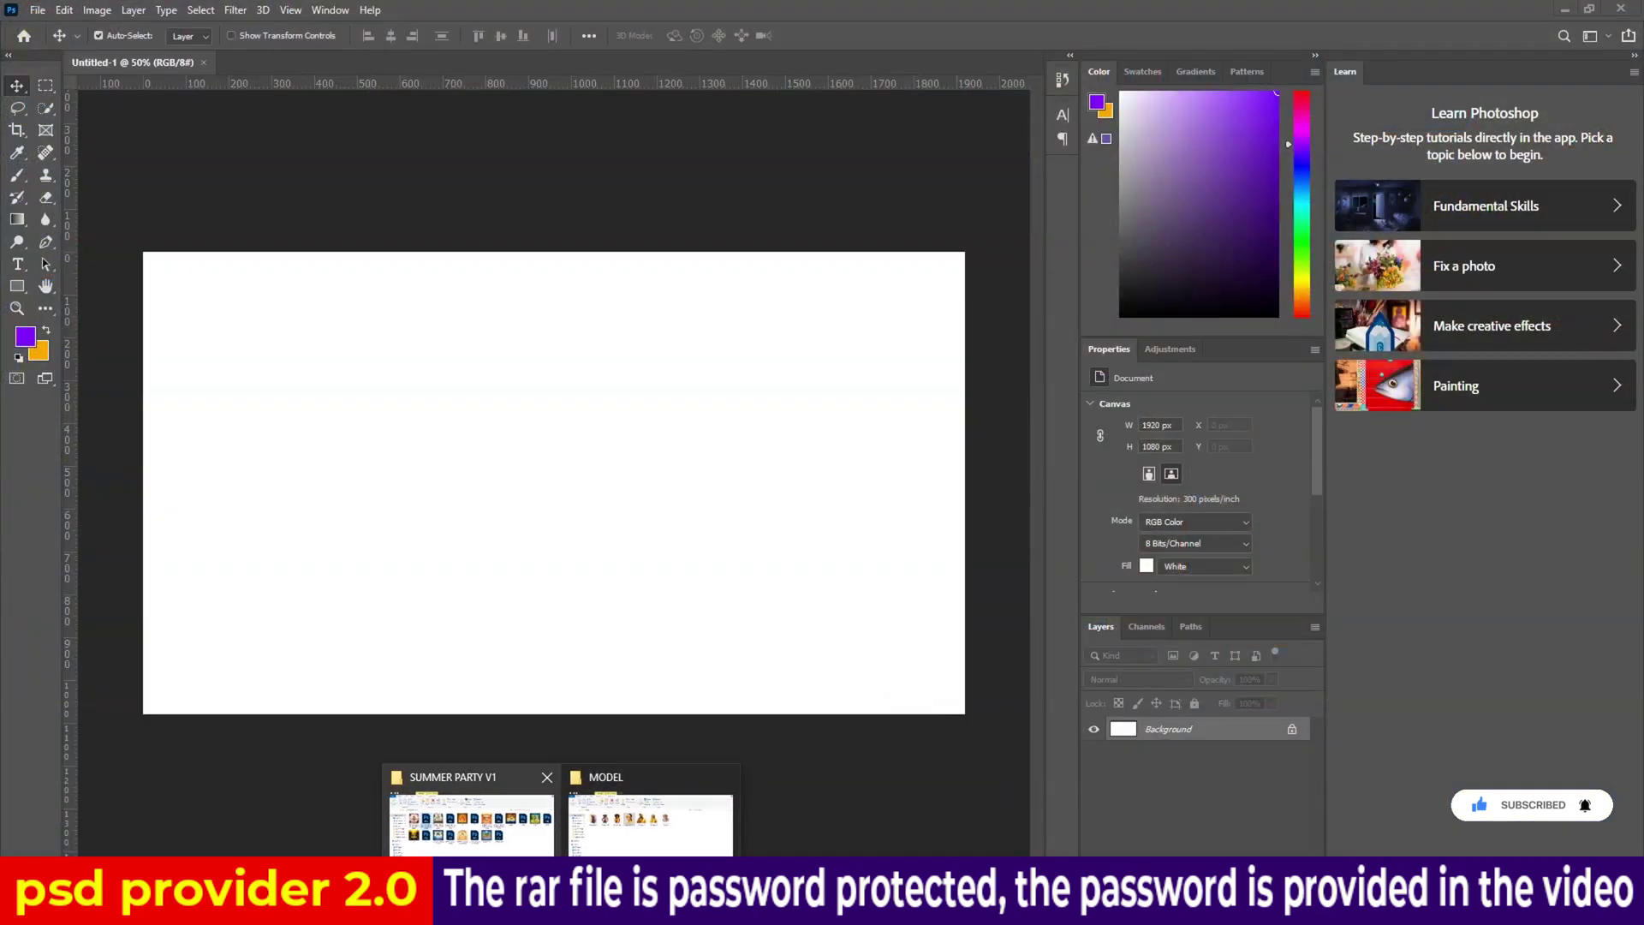
pyautogui.click(471, 818)
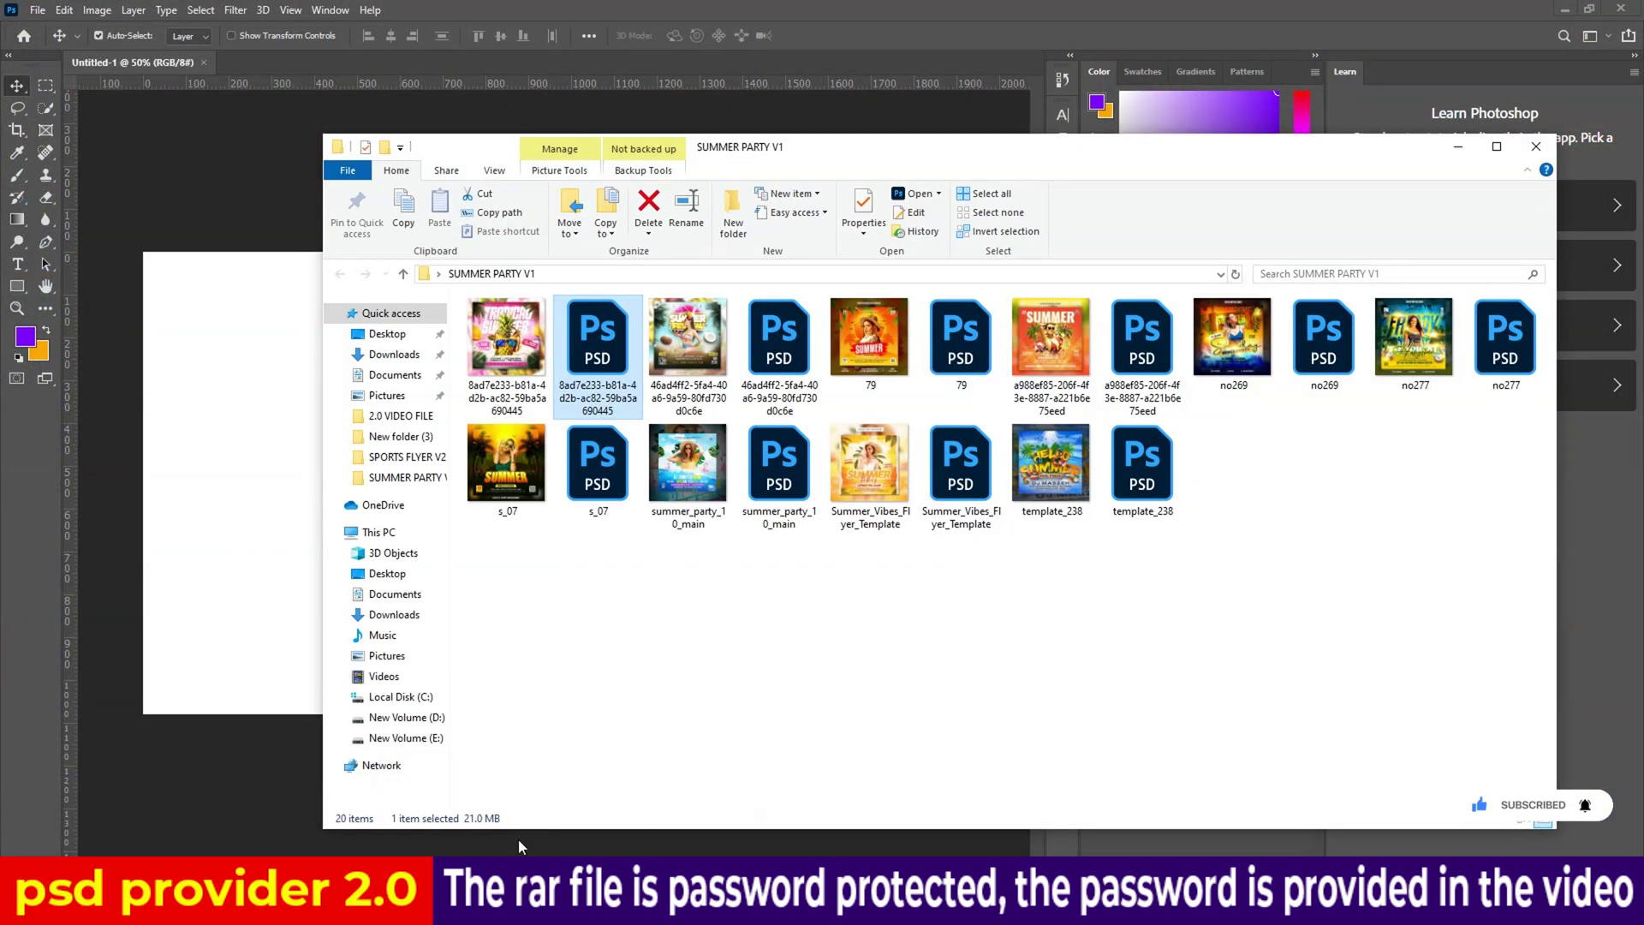
pyautogui.doubleClick(775, 374)
pyautogui.click(754, 364)
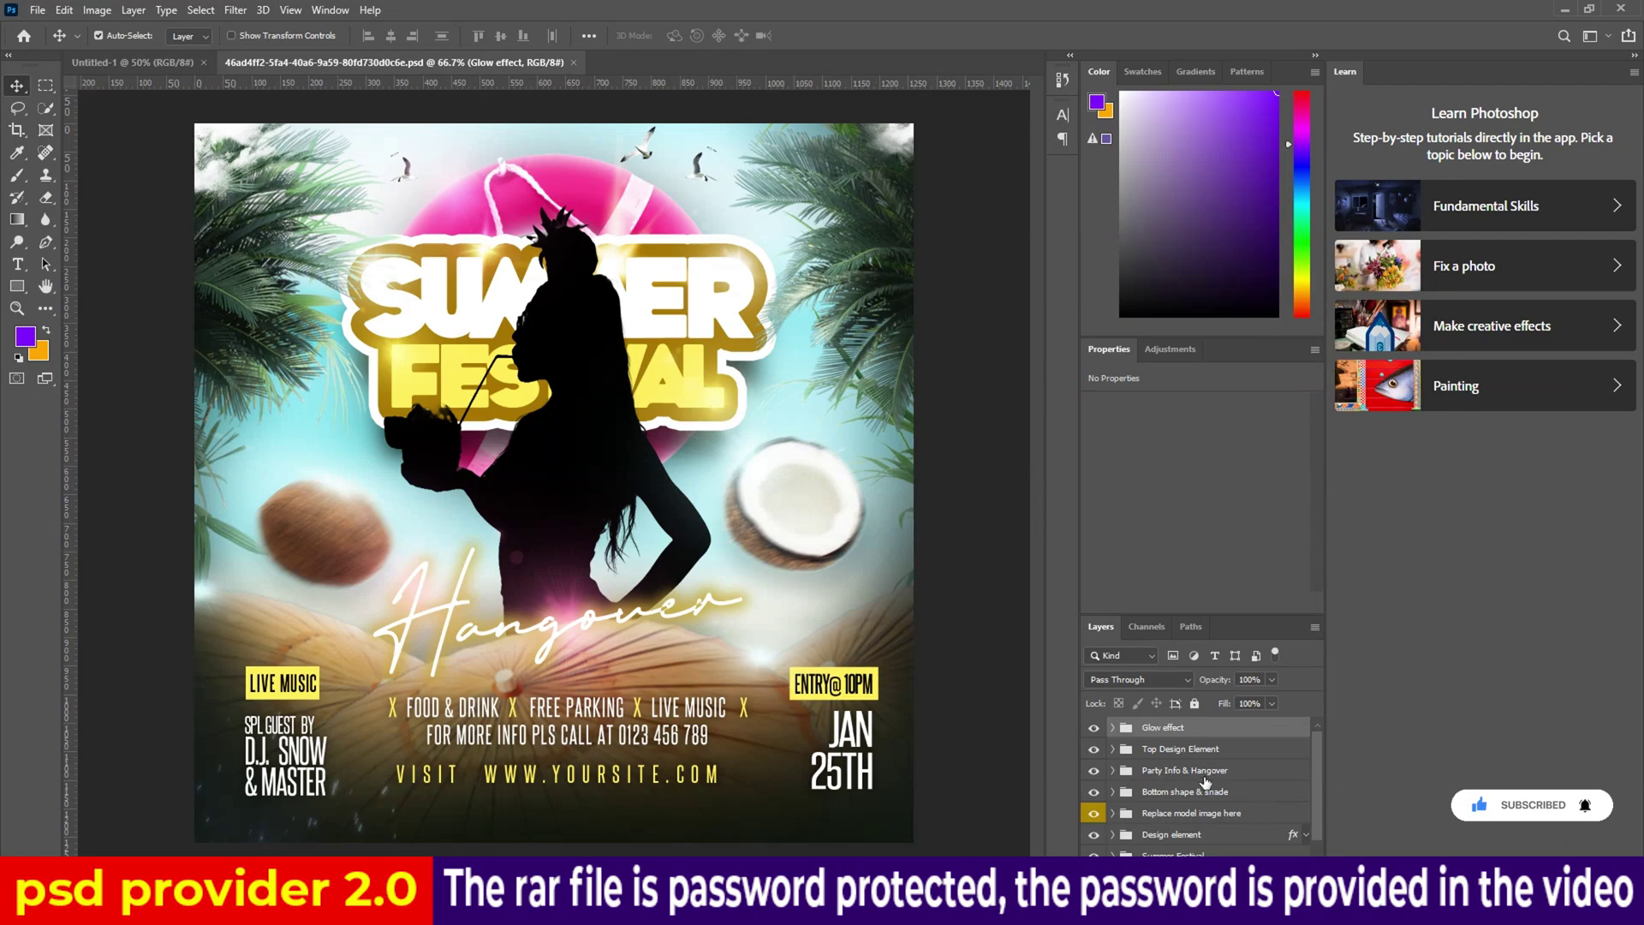
# Open the 'Replace model image here' smart object and hide its placeholder silhouette
pyautogui.click(1093, 814)
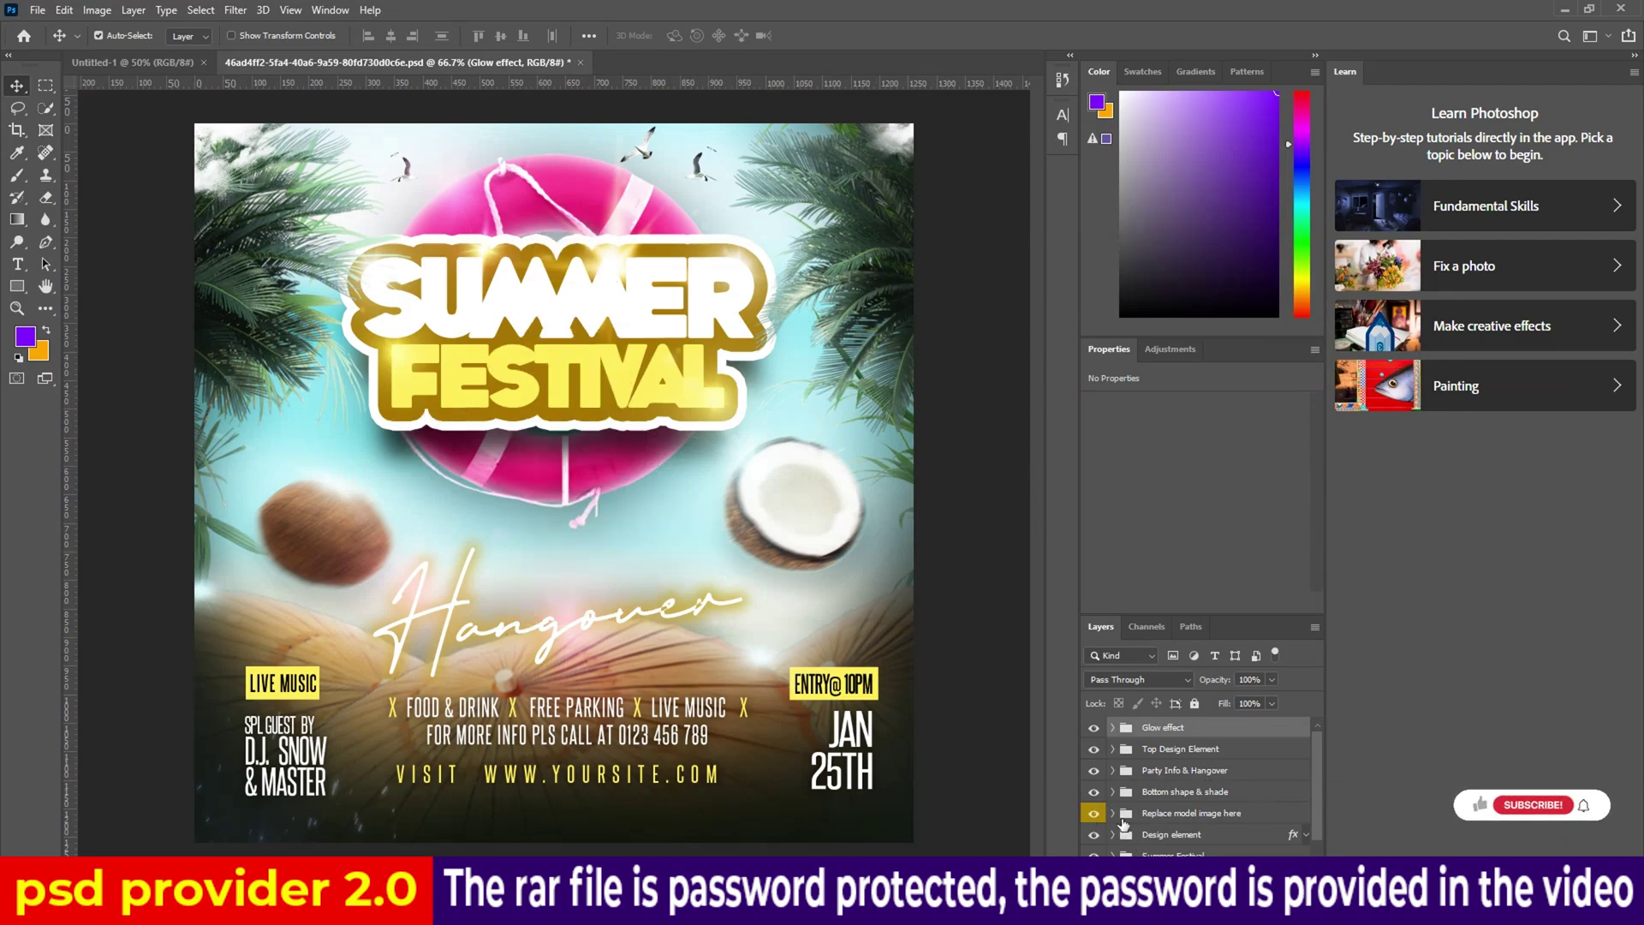
pyautogui.click(1092, 813)
pyautogui.doubleClick(1136, 799)
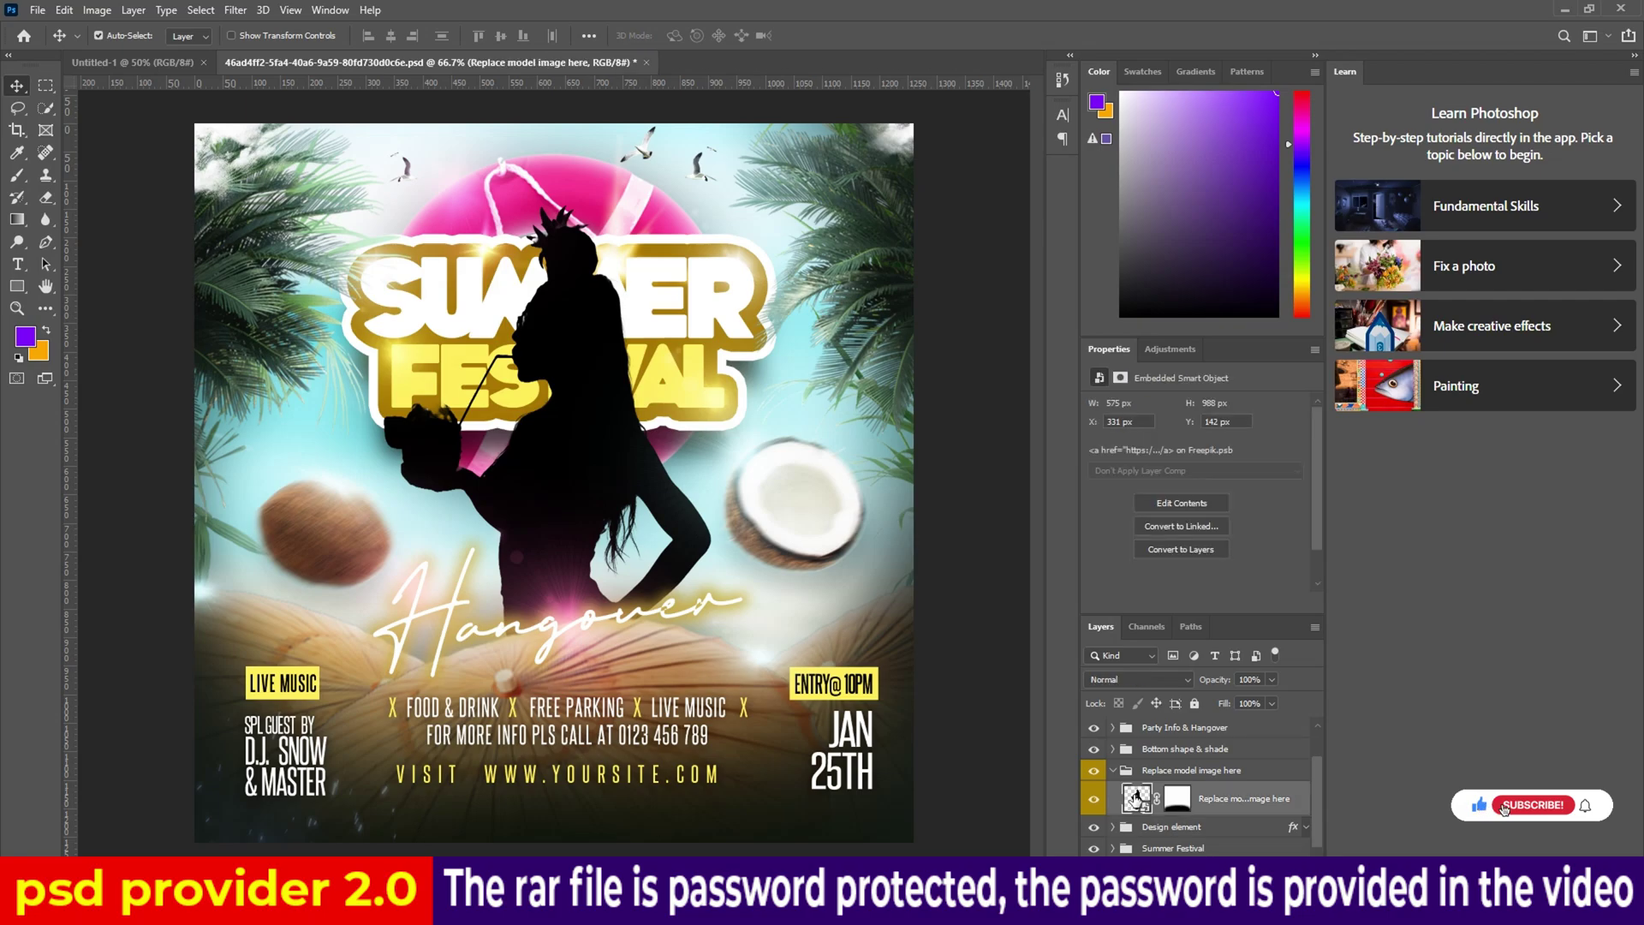
pyautogui.click(1093, 735)
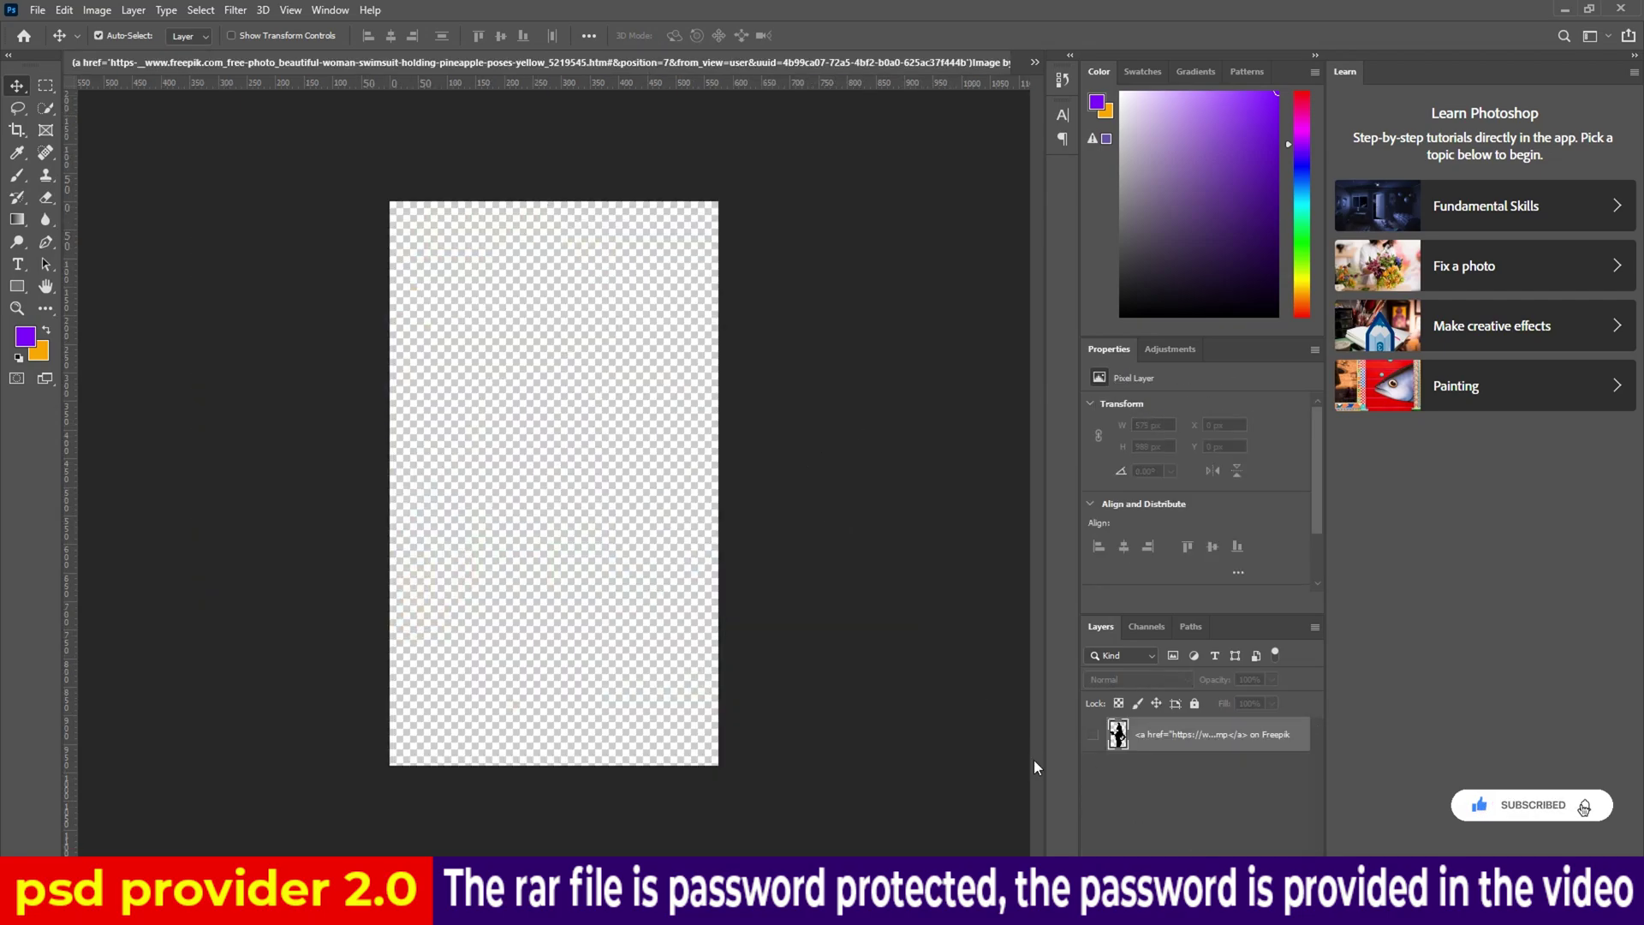
# Place and commit the straw-hat photo afvasdcv (4), save, and switch to Untitled-1
pyautogui.click(651, 822)
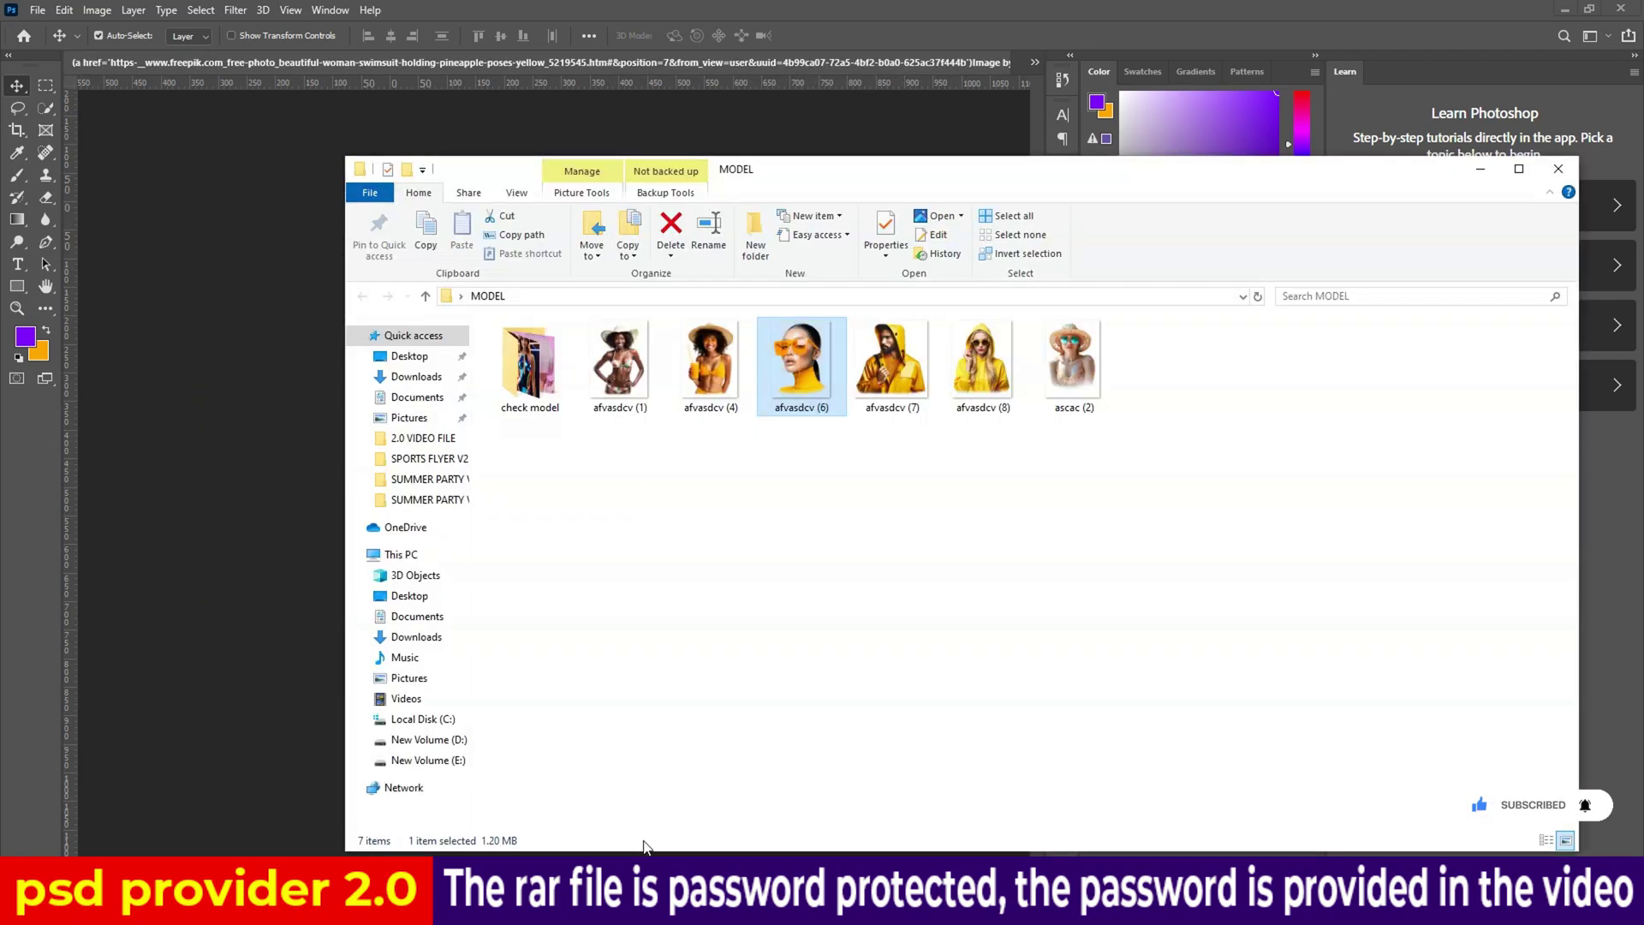
pyautogui.moveTo(709, 383); pyautogui.dragTo(585, 456)
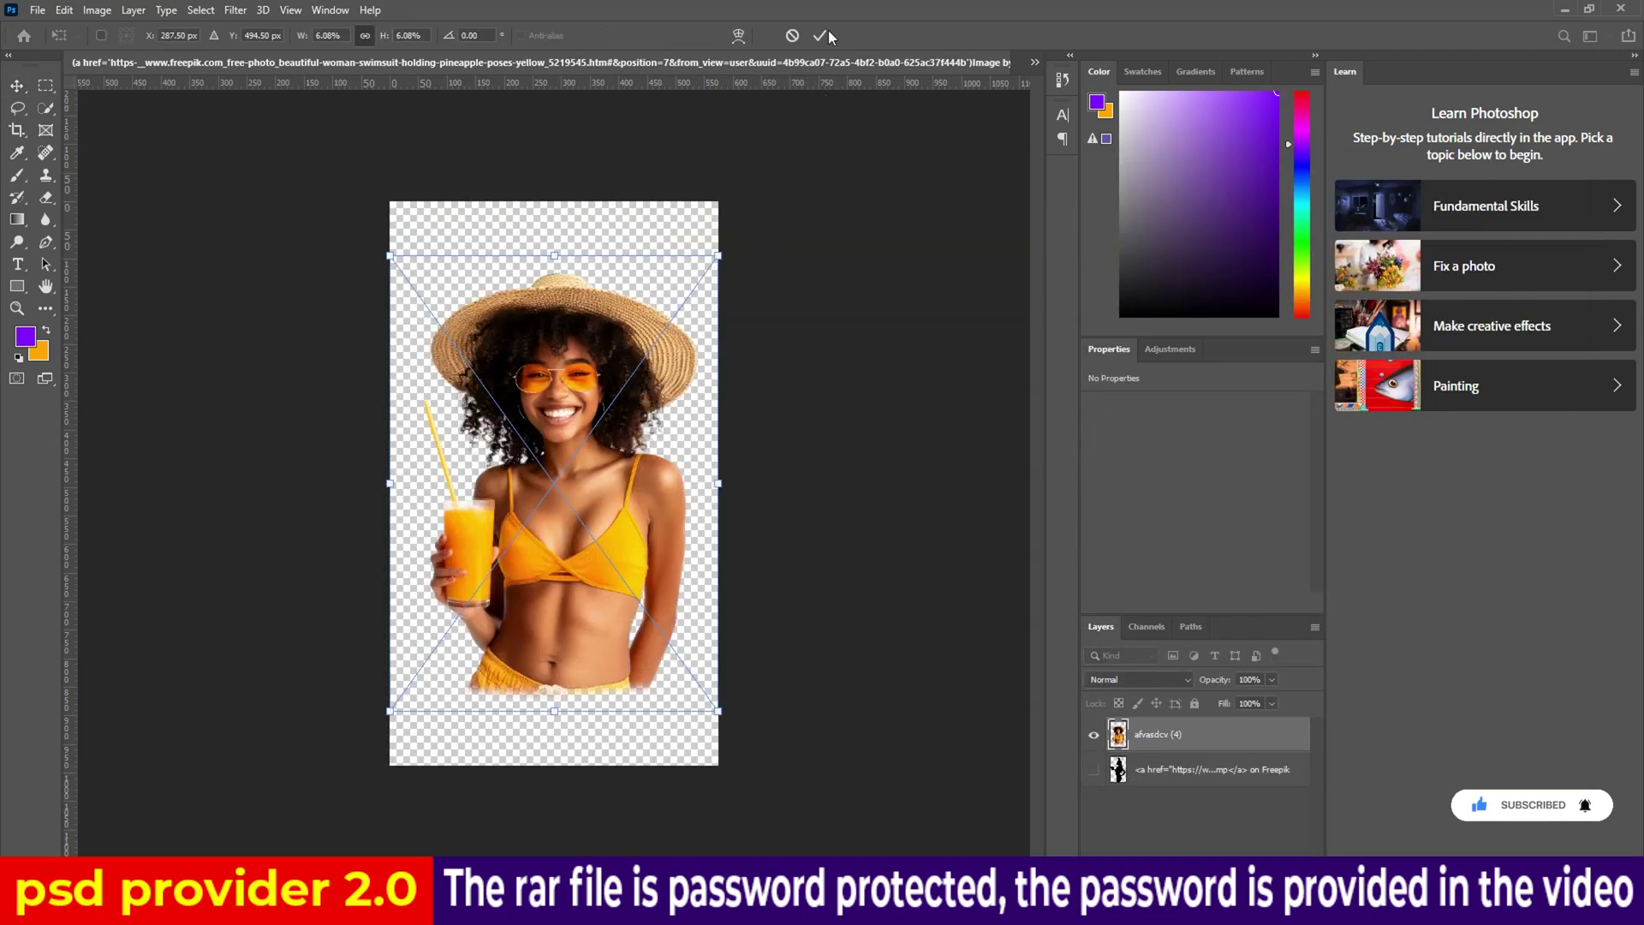
pyautogui.click(822, 35)
pyautogui.click(1035, 65)
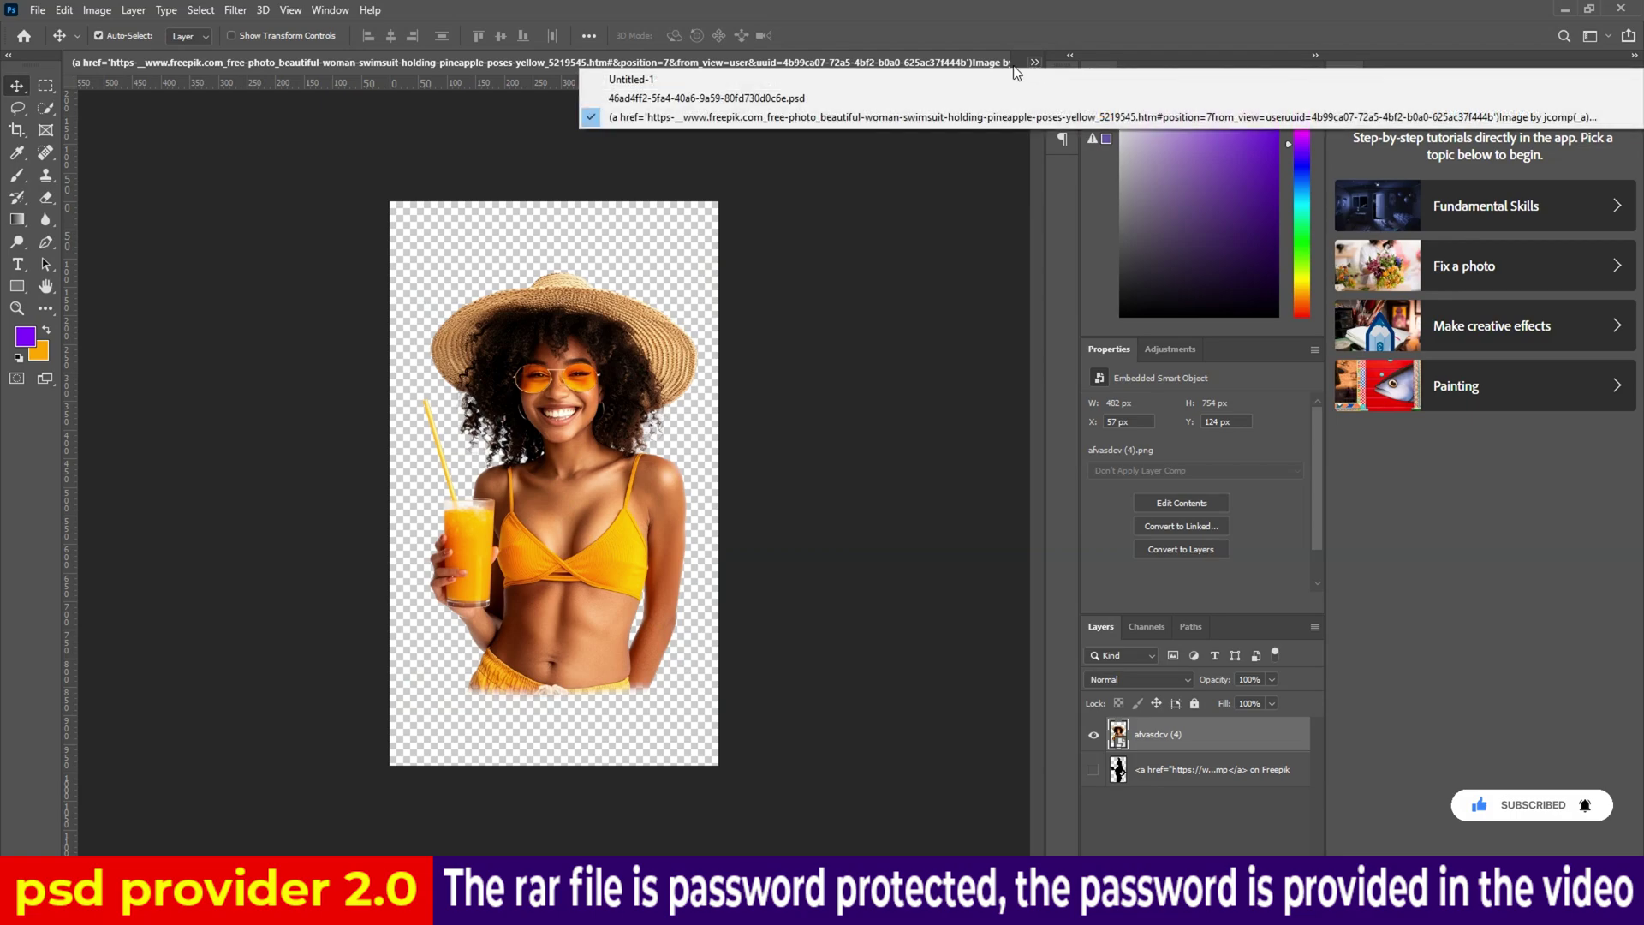
pyautogui.click(890, 116)
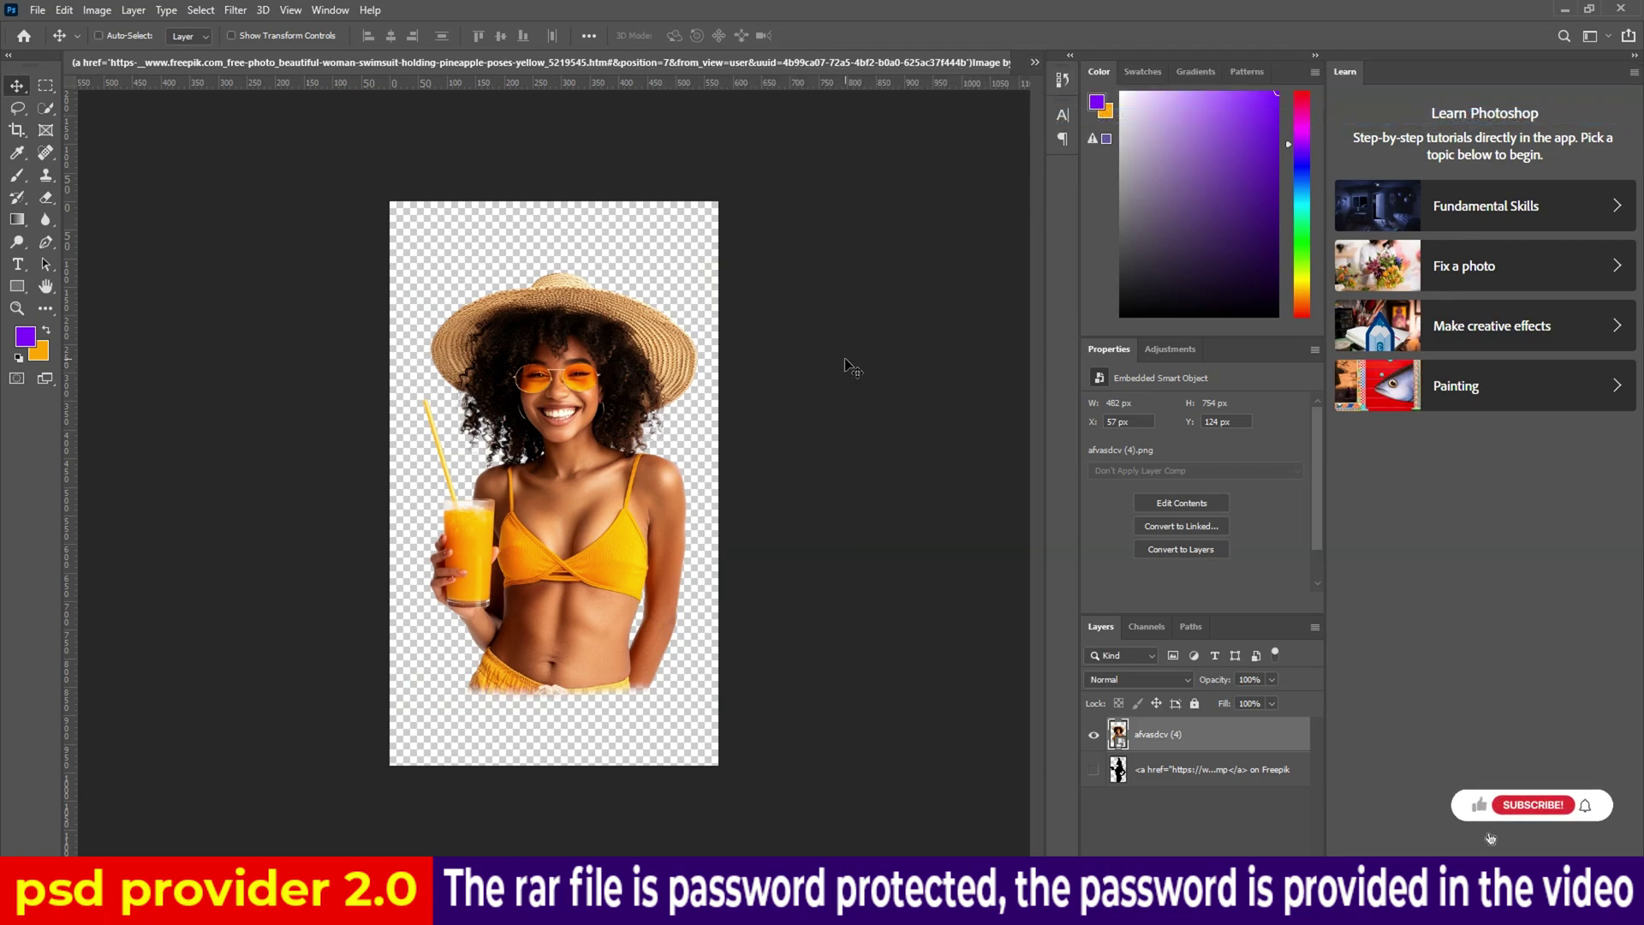
pyautogui.press('ctrl')
pyautogui.click(1035, 62)
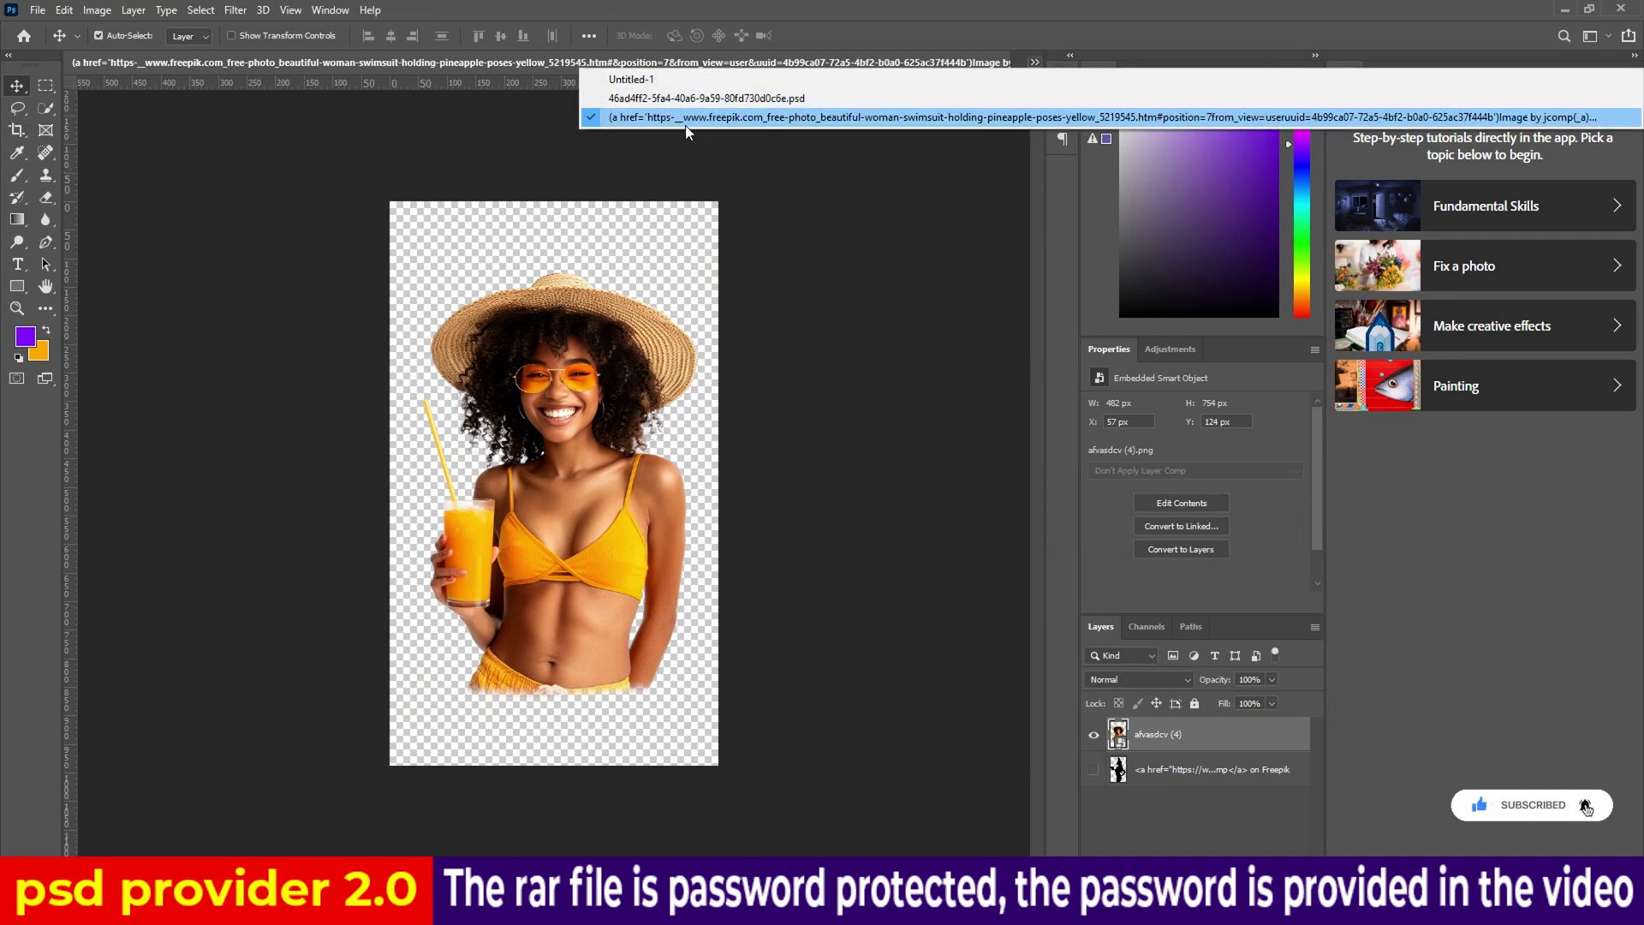
pyautogui.click(694, 80)
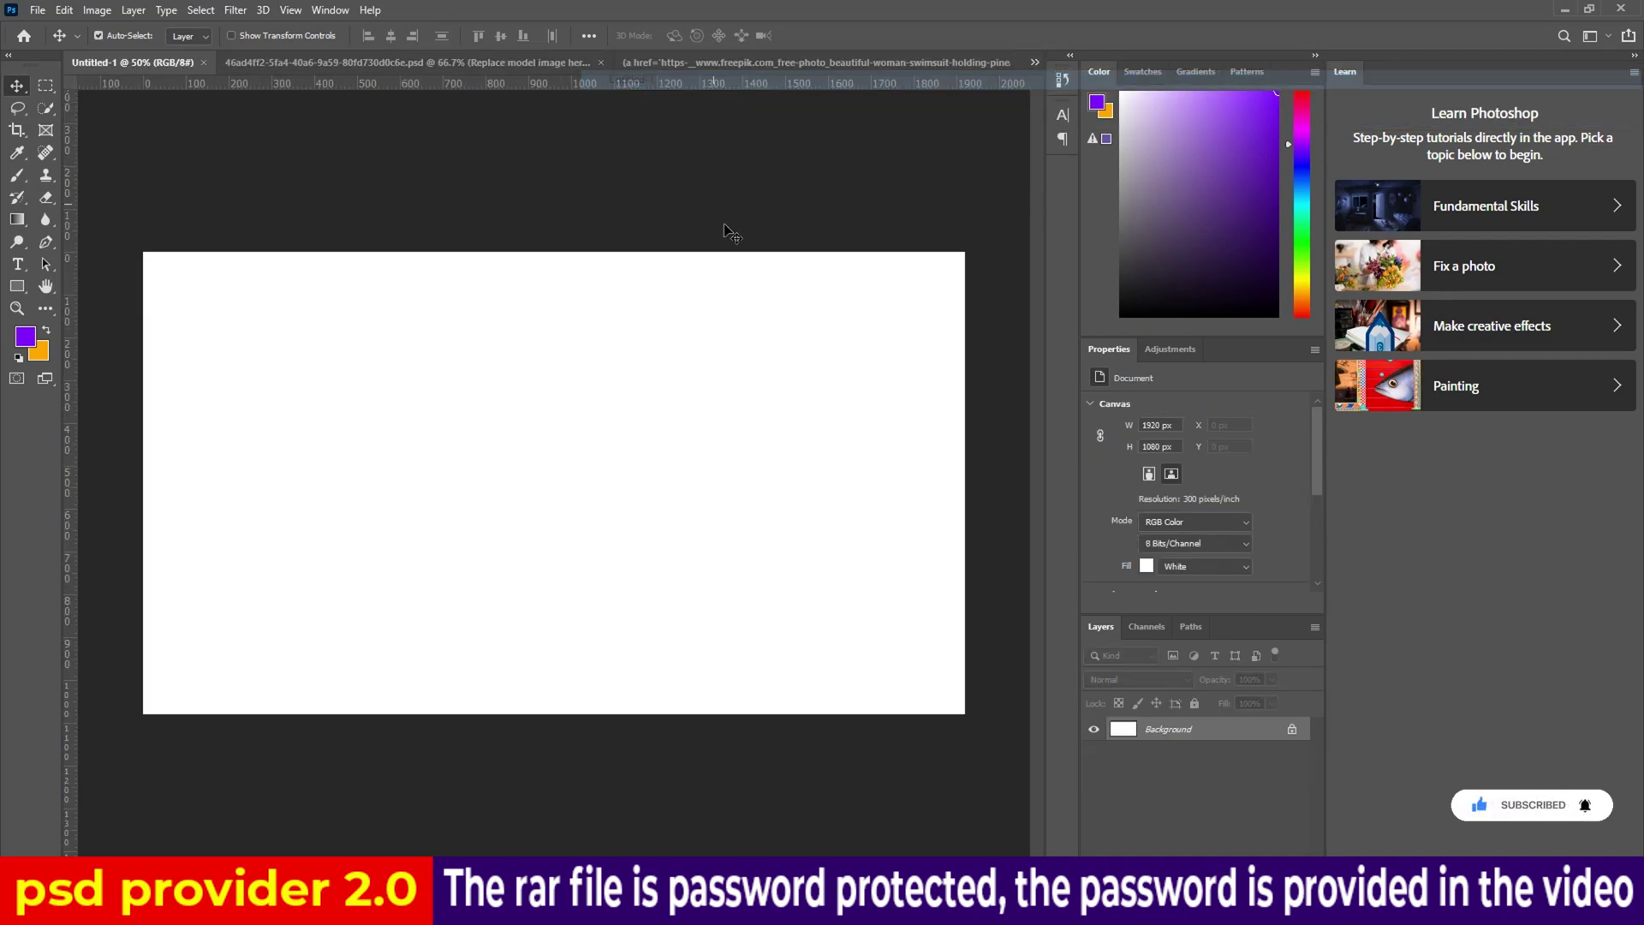
# Check the straw-hat model's placement and edge distances on the Summer Festival flyer
pyautogui.click(368, 63)
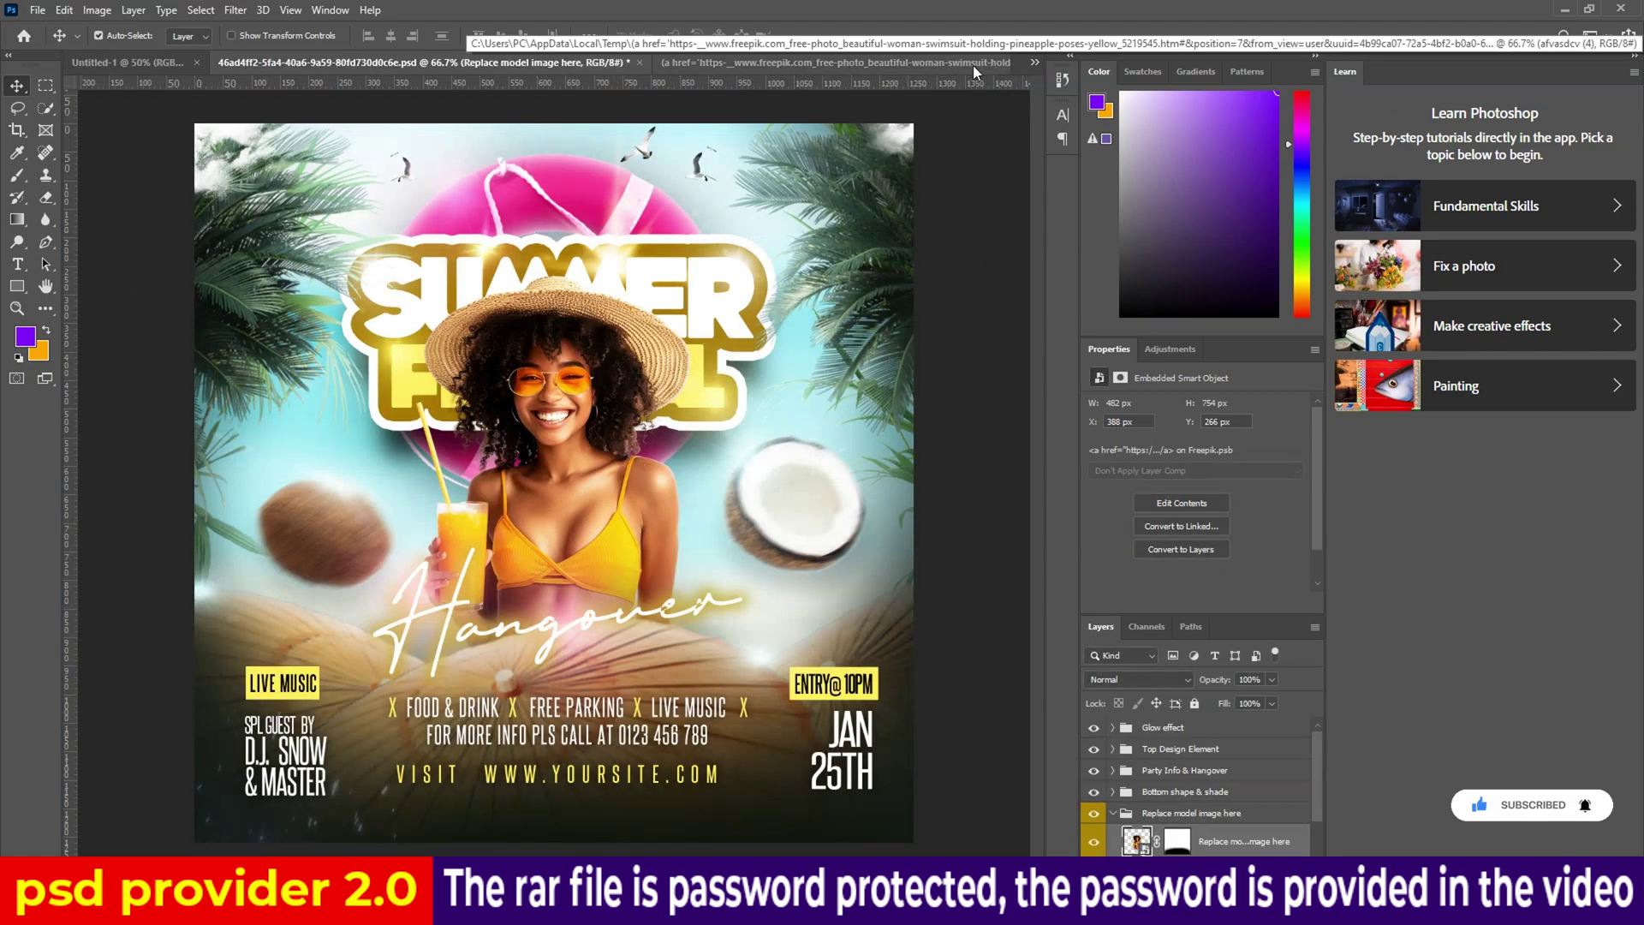
pyautogui.press('ctrl')
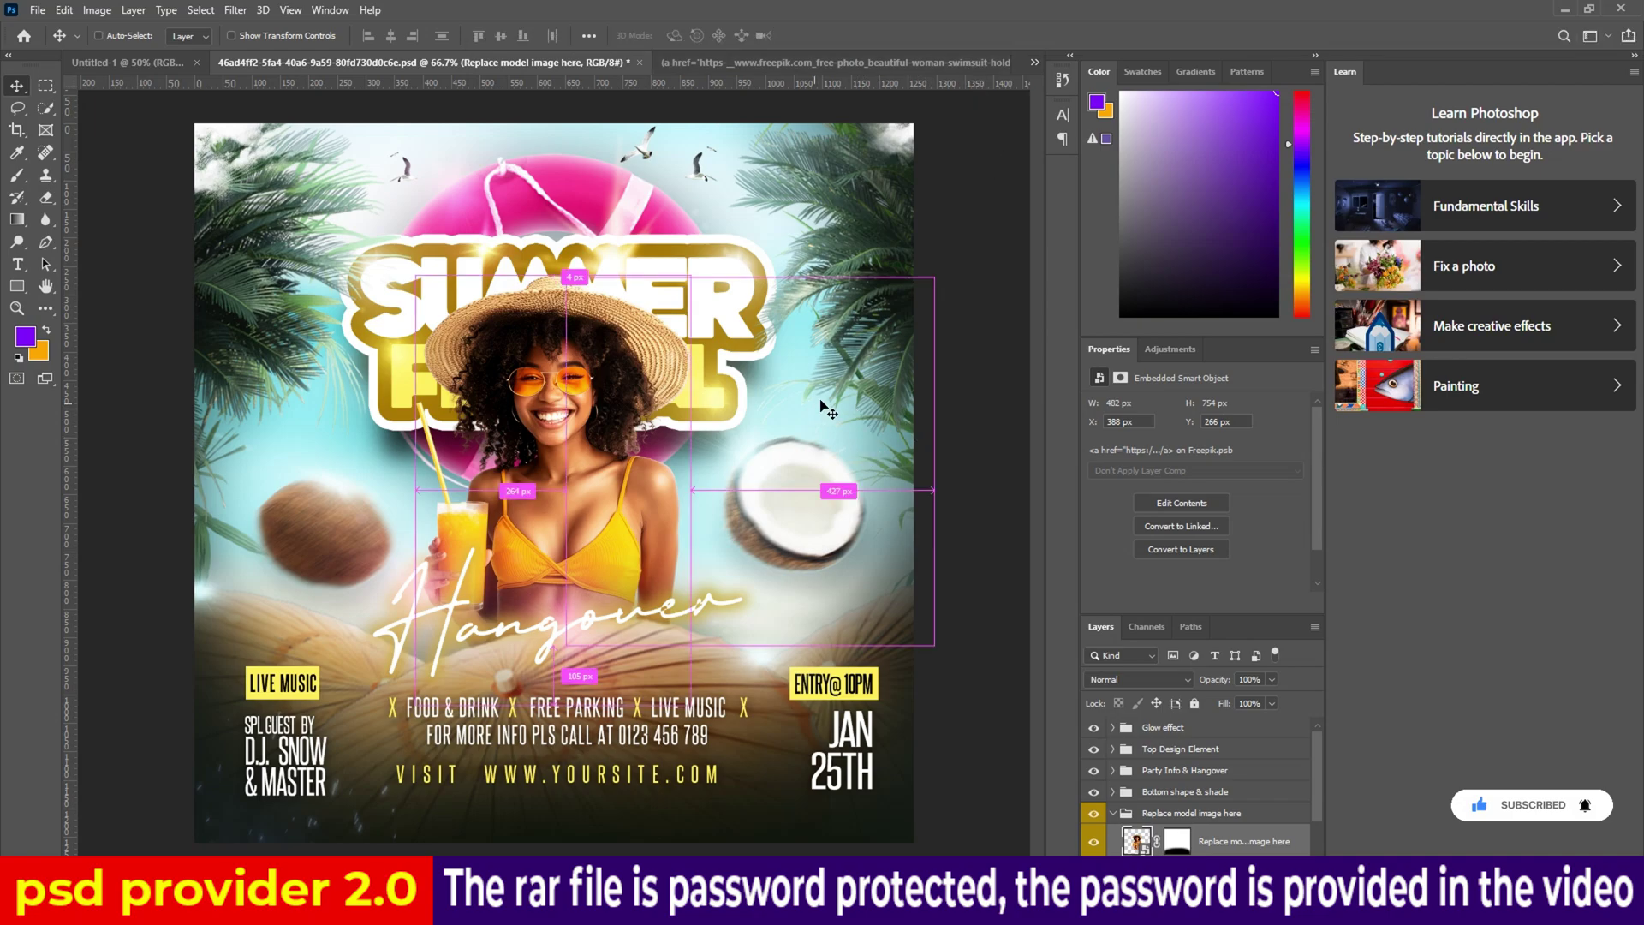
pyautogui.keyDown('ctrl'); pyautogui.click(976, 501); pyautogui.keyUp('ctrl')
pyautogui.scroll(1, 959, 433)
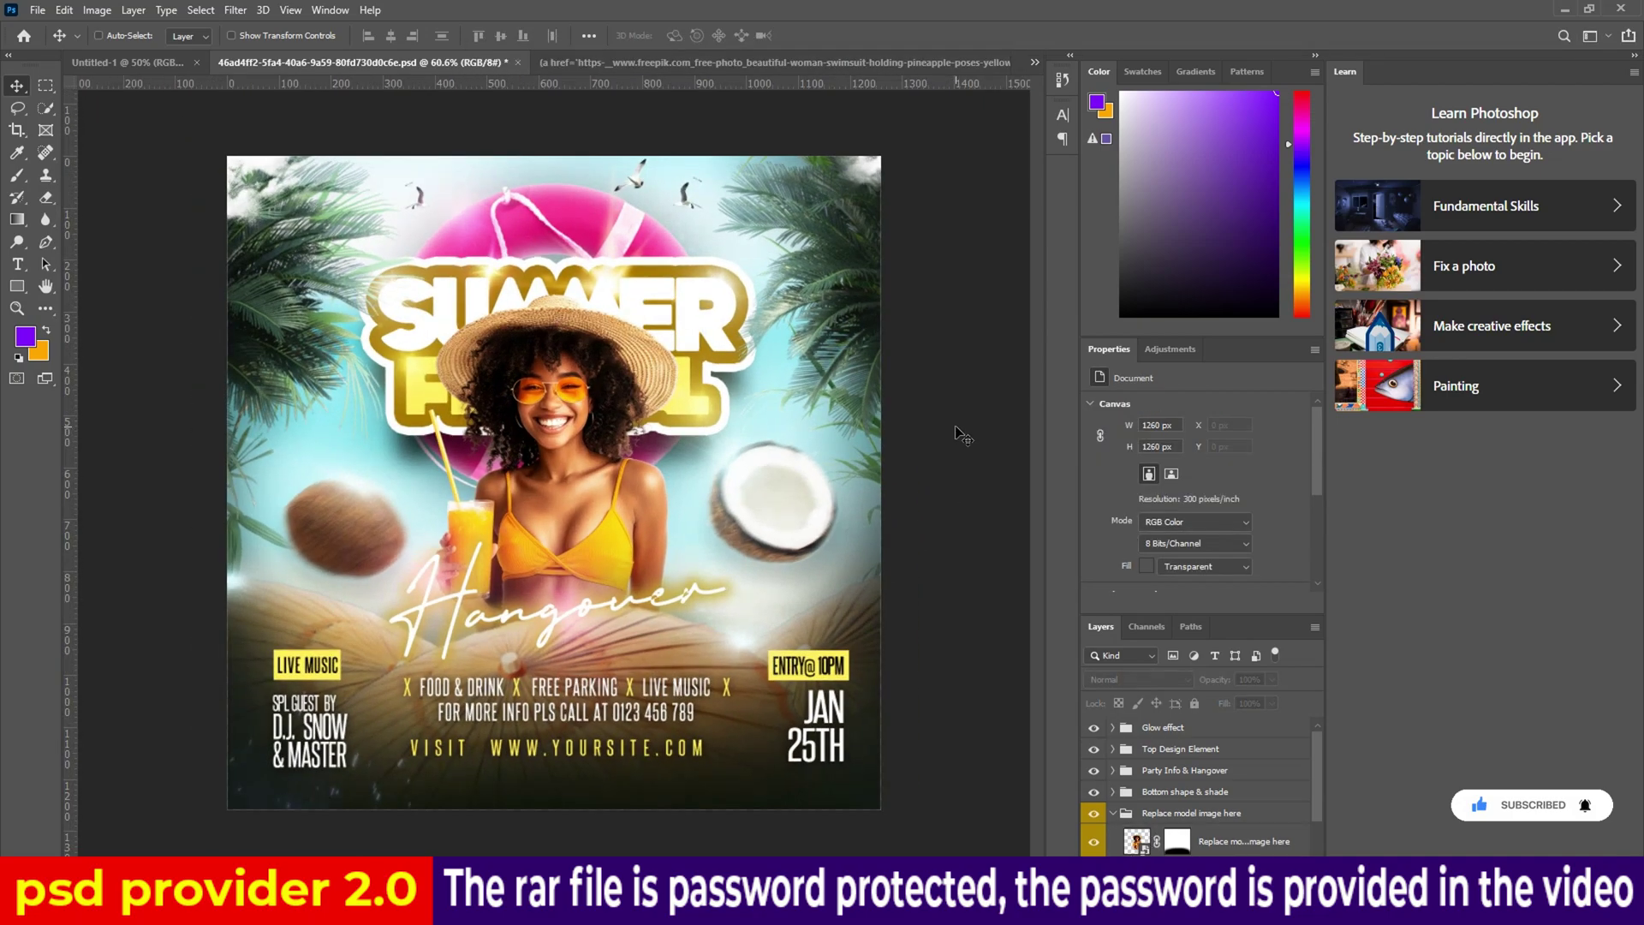
pyautogui.scroll(-1, 963, 435)
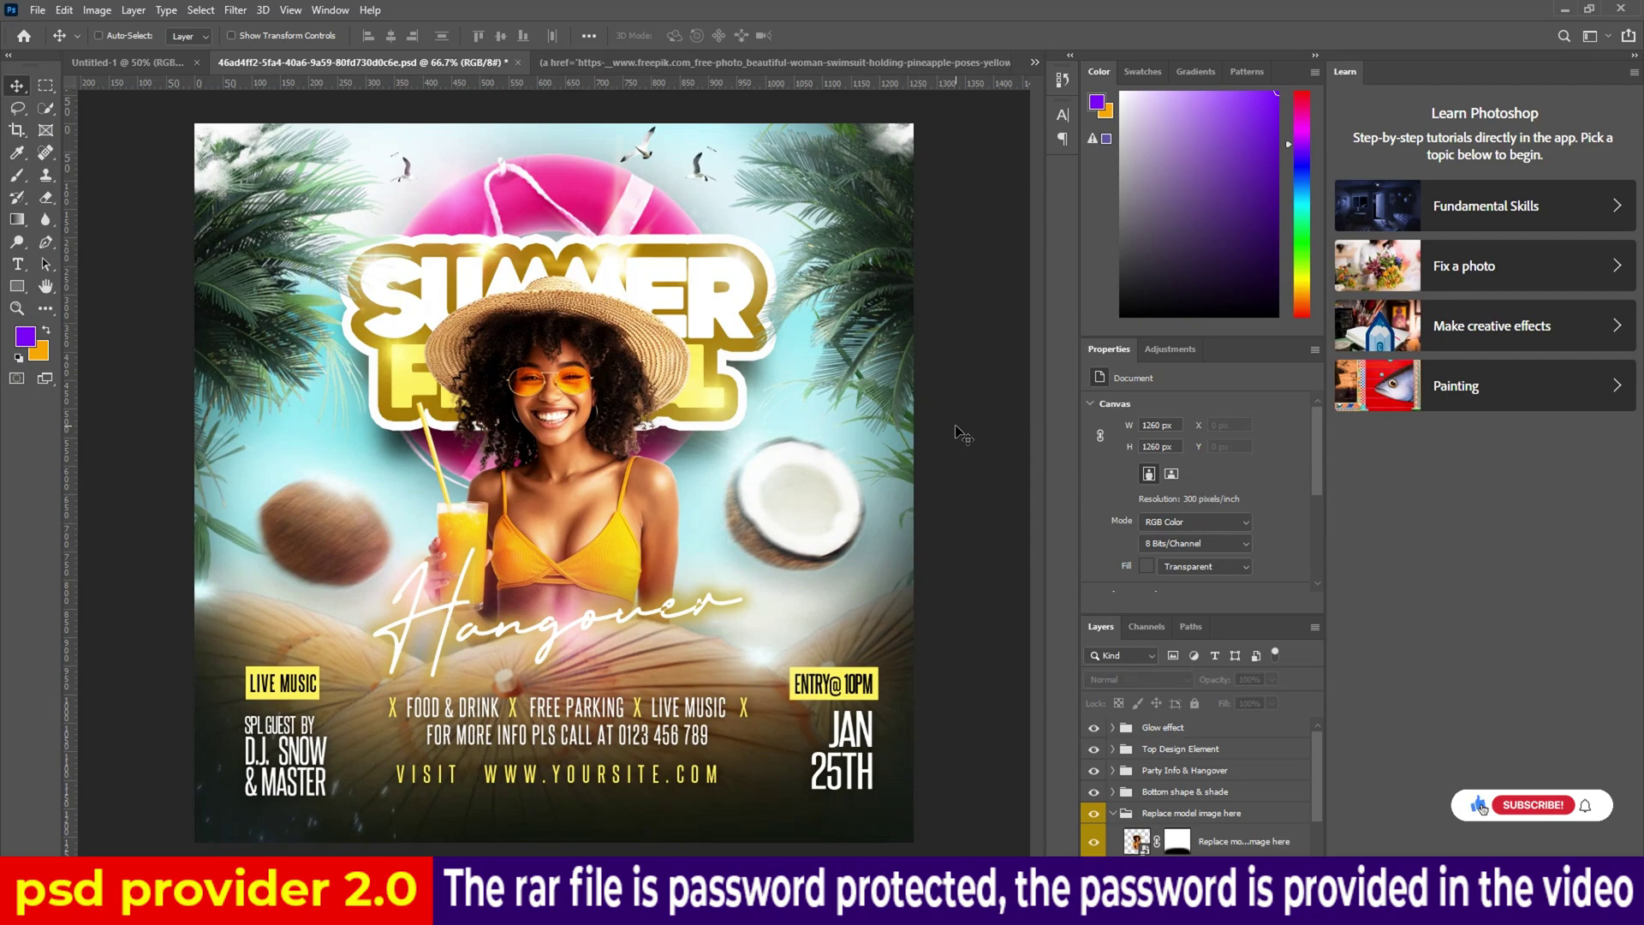
pyautogui.press('ctrl')
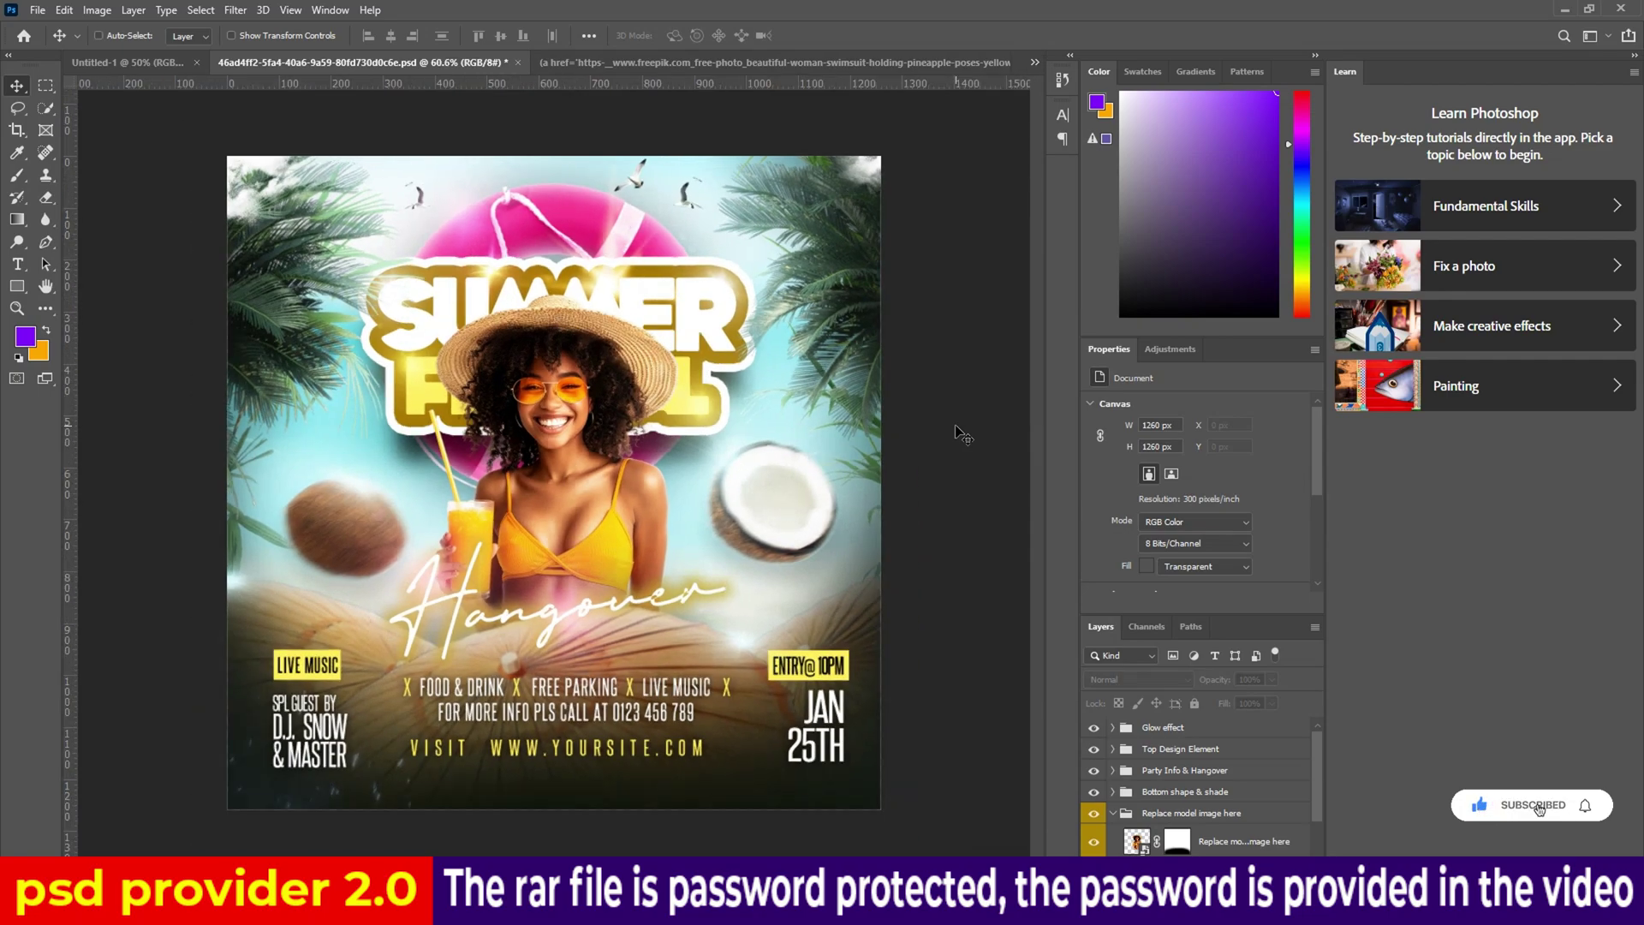
# Close the Summer Festival flyer without saving and close the model photo document
pyautogui.click(517, 63)
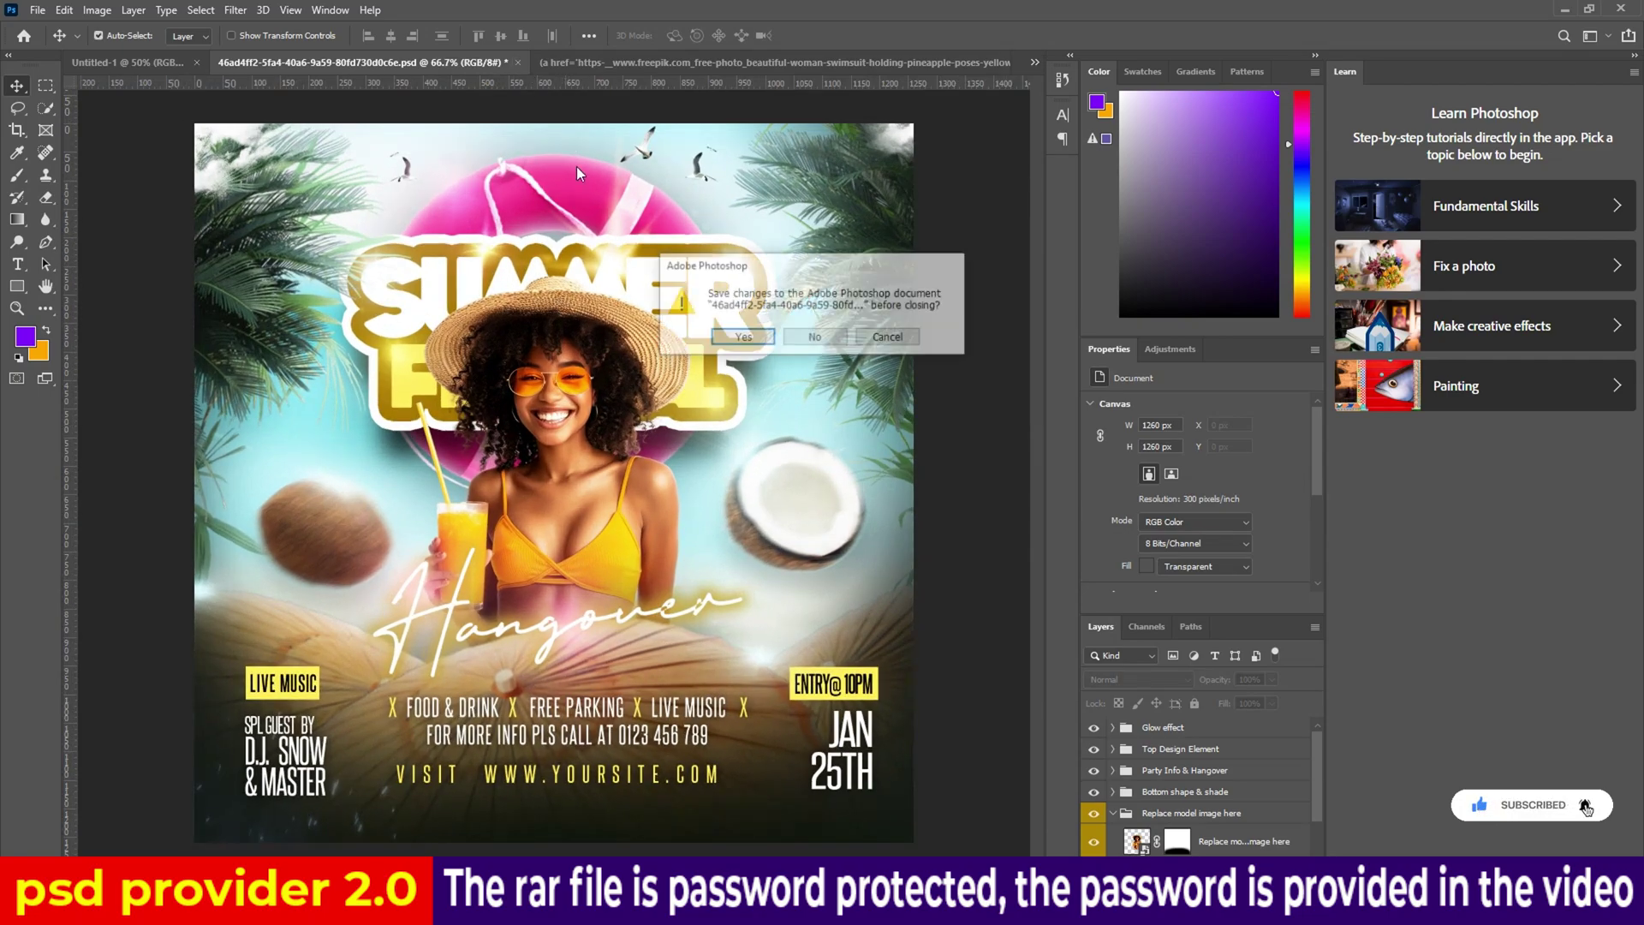
pyautogui.click(814, 337)
pyautogui.click(984, 62)
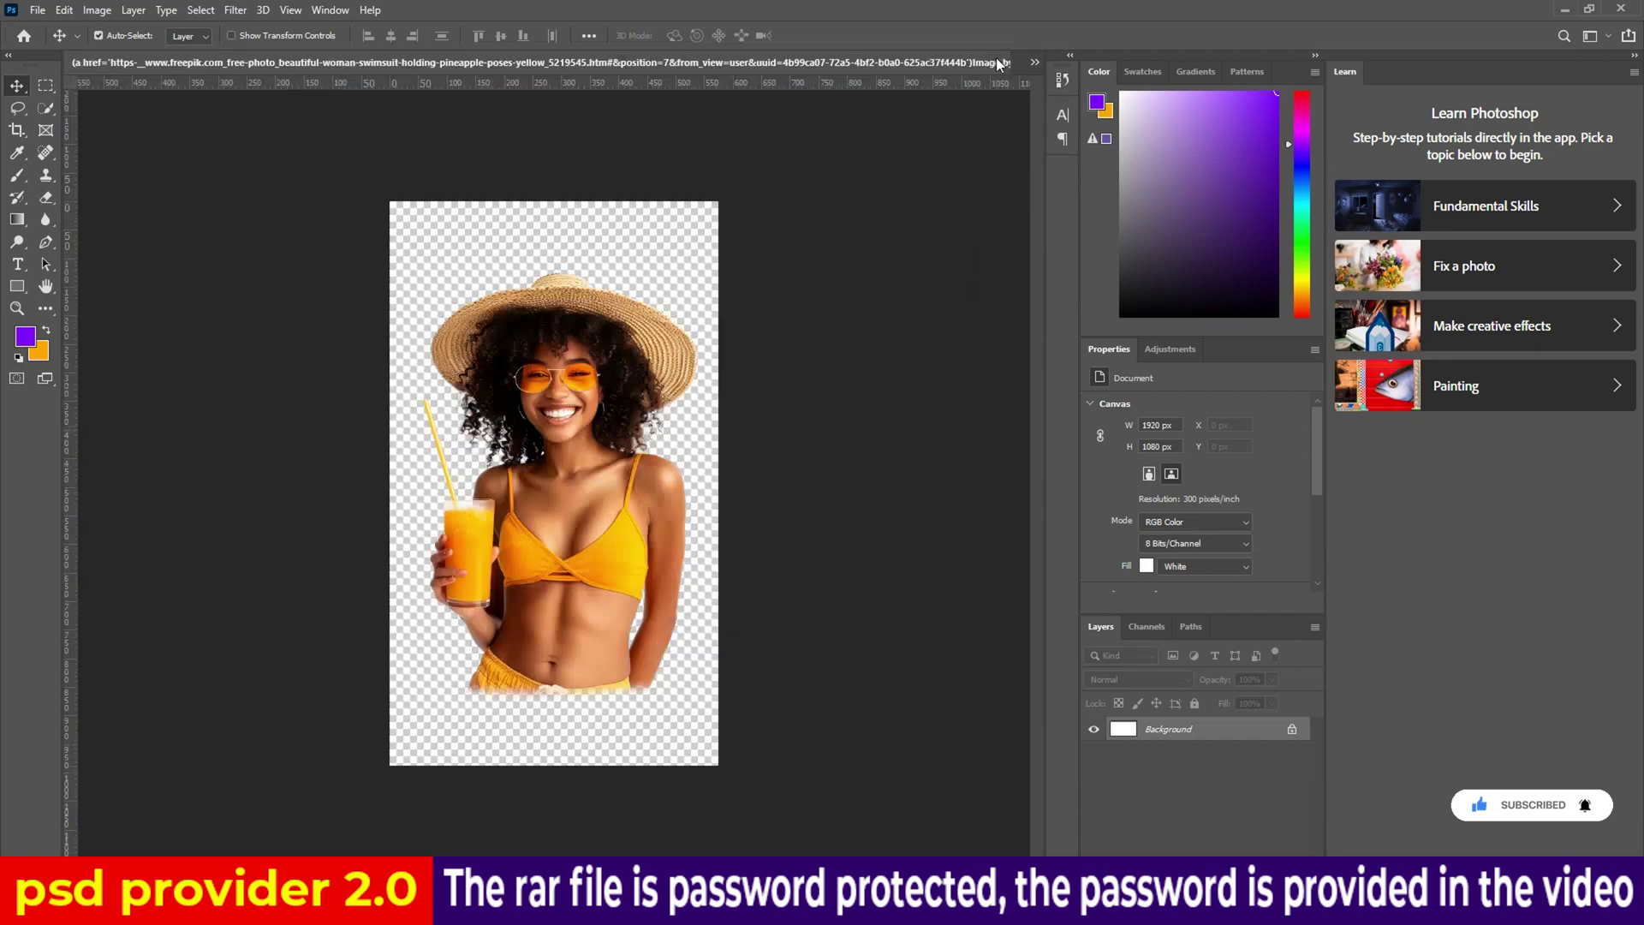
pyautogui.rightClick(960, 58)
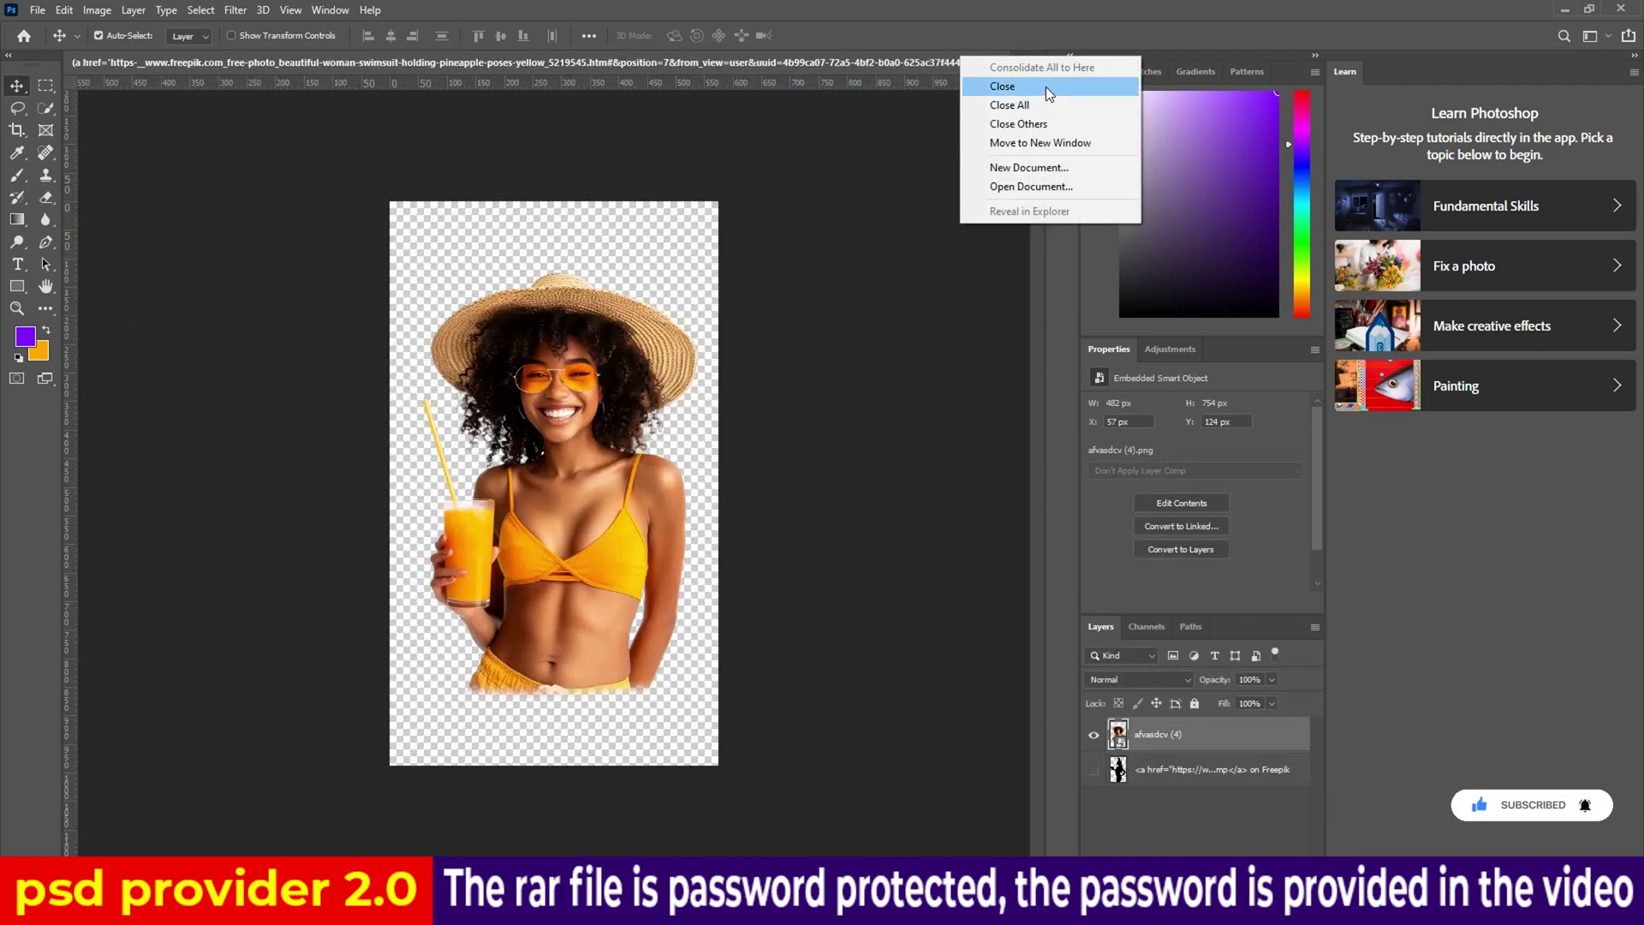
pyautogui.click(1006, 86)
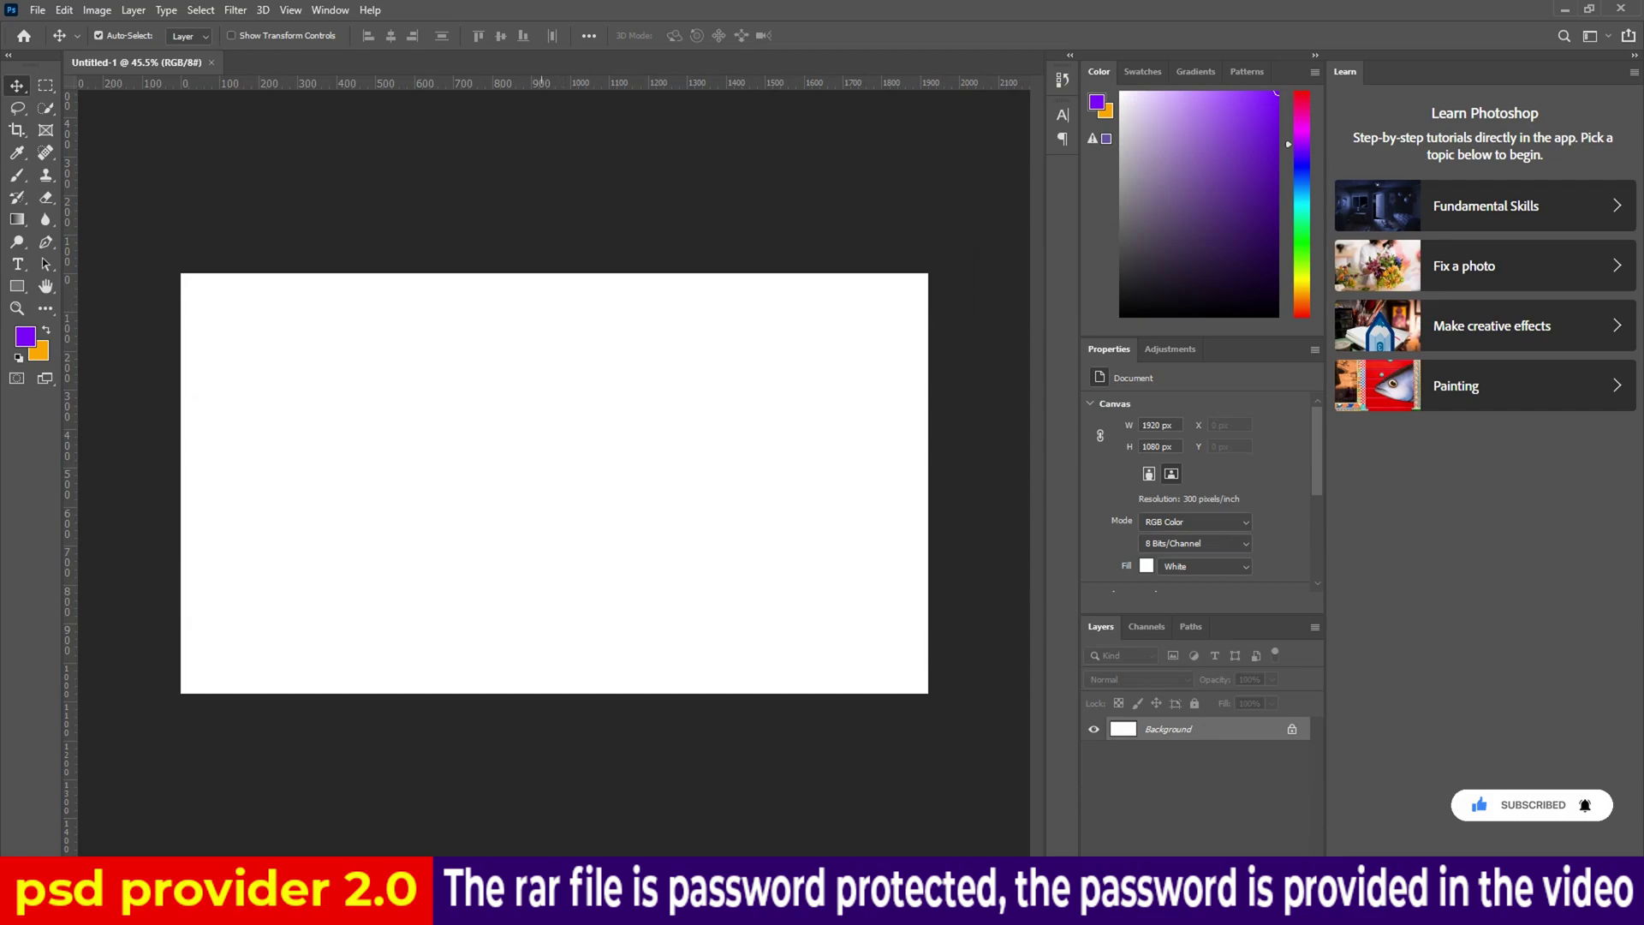
# Open the 79 flyer's 'Place your Image here' smart object and hide its white silhouette layers
pyautogui.click(471, 822)
pyautogui.doubleClick(961, 338)
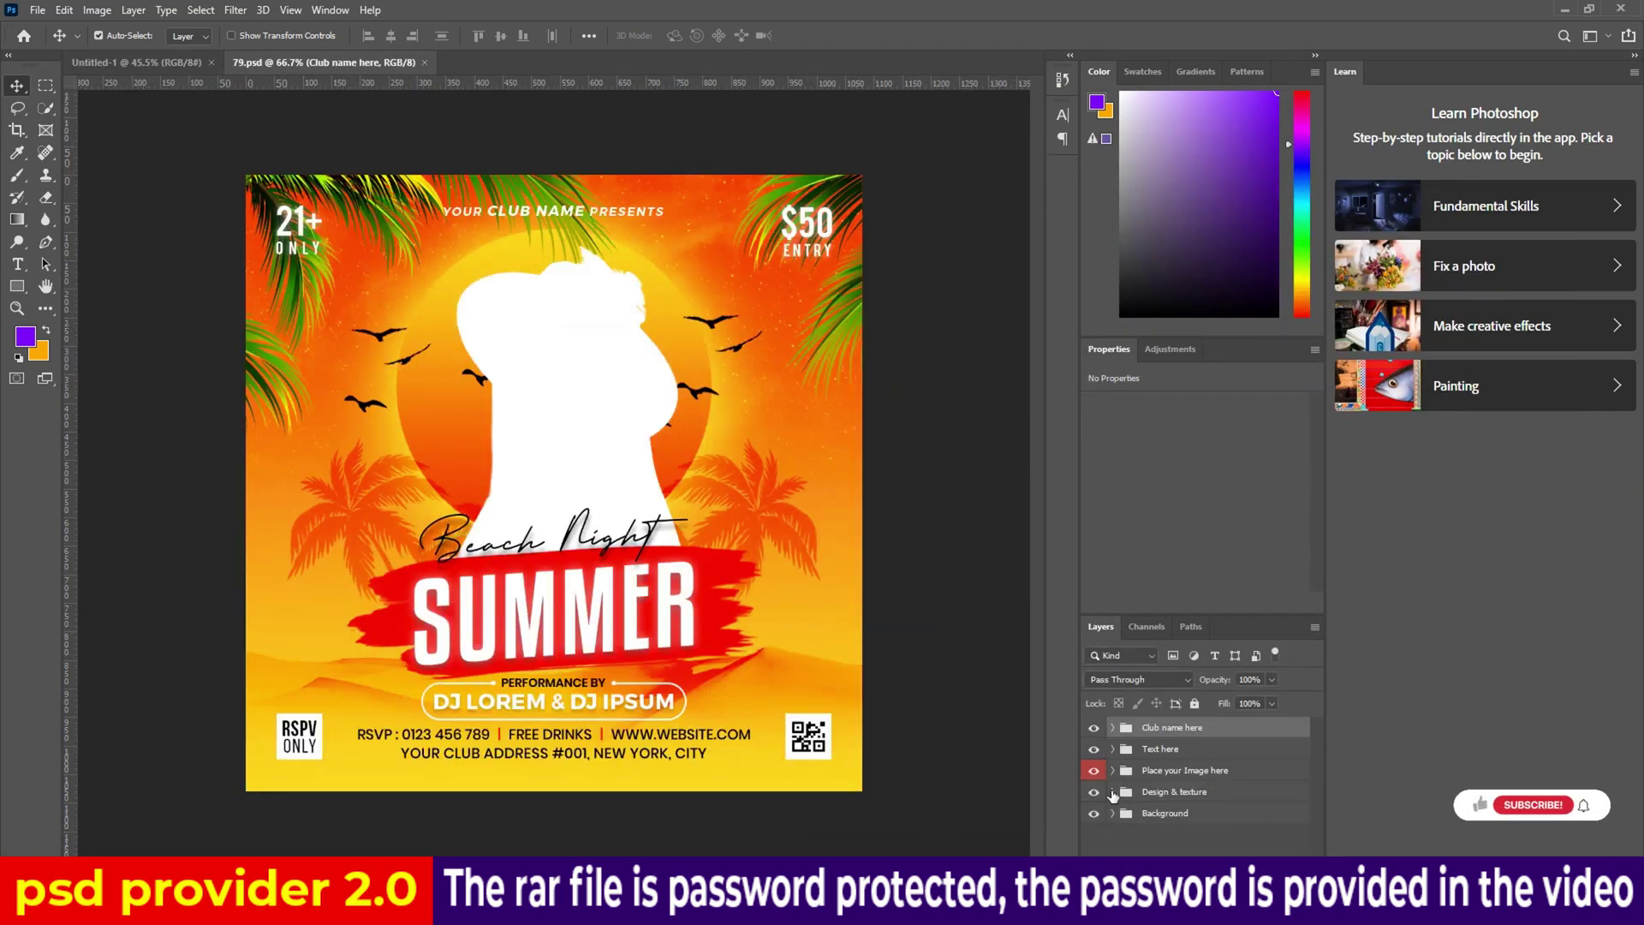
pyautogui.click(1112, 770)
pyautogui.doubleClick(1135, 833)
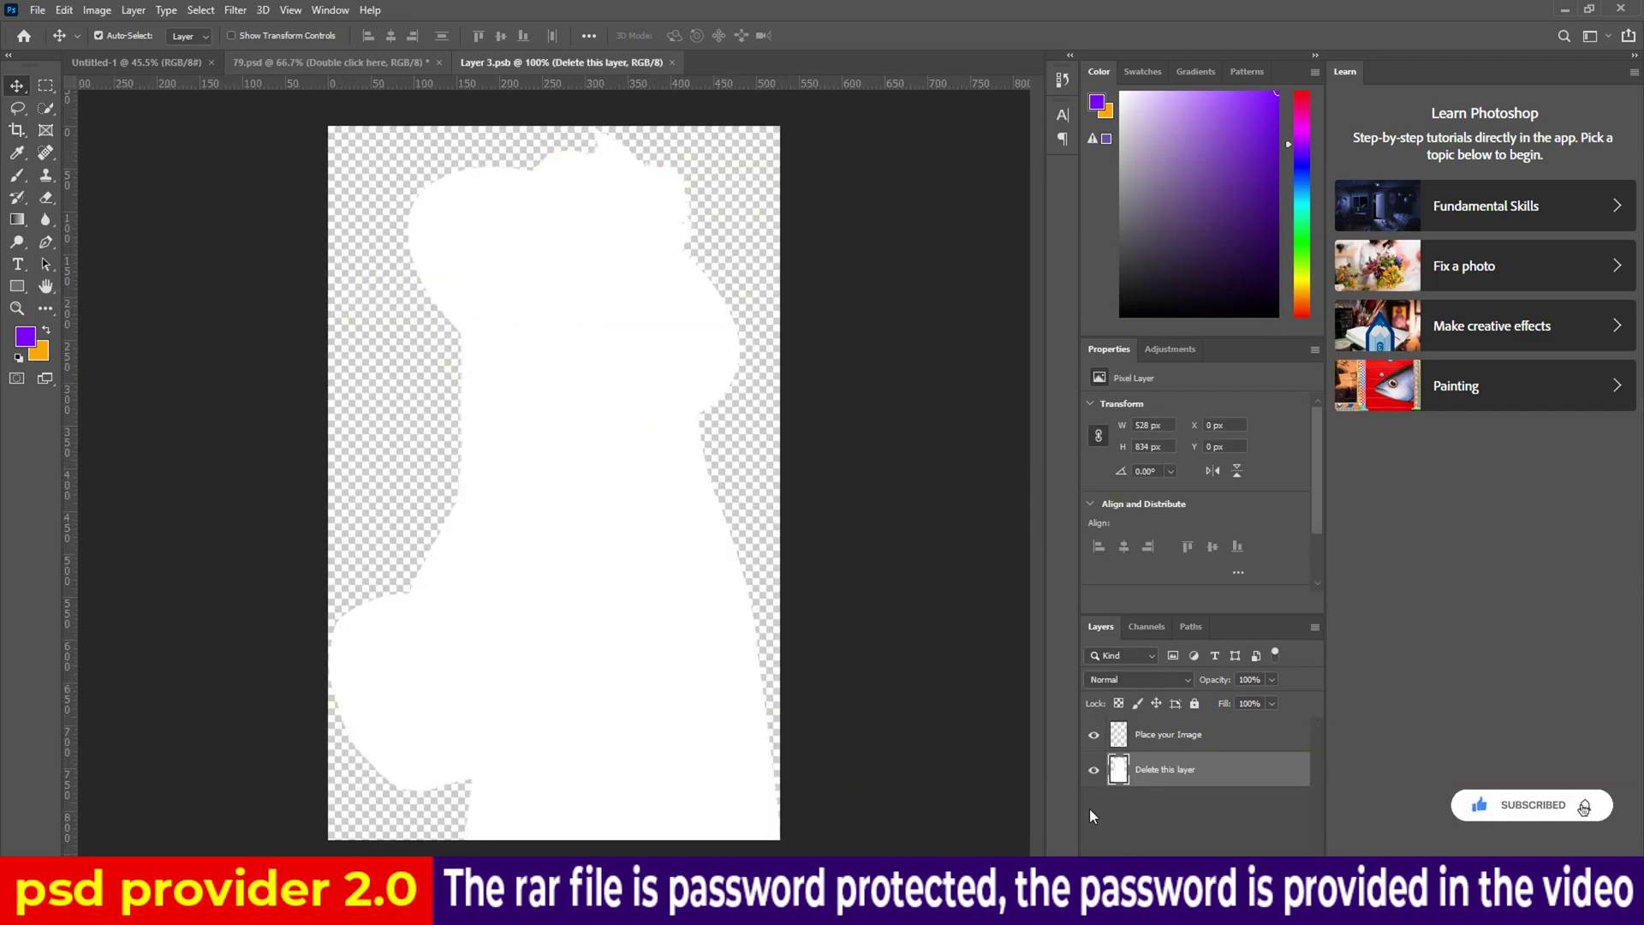
pyautogui.click(1093, 770)
pyautogui.click(1093, 734)
# Place the yellow-hoodie photo afvasdcv (8), commit, and save the smart object back to 79.psd
pyautogui.scroll(-1, 696, 738)
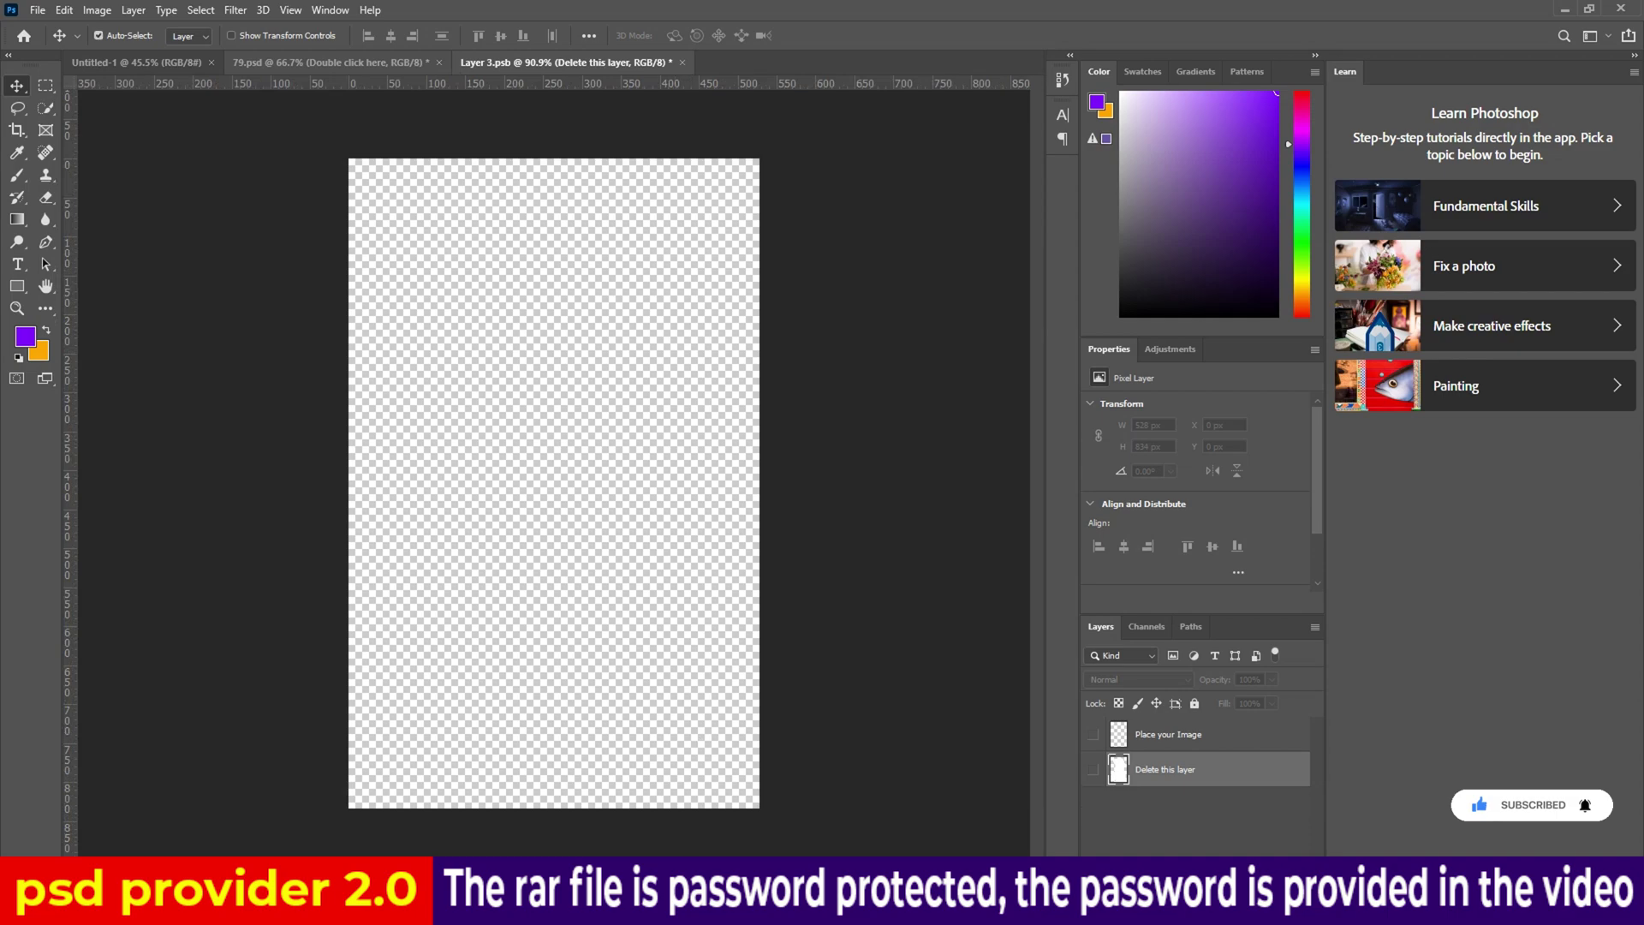
pyautogui.click(644, 835)
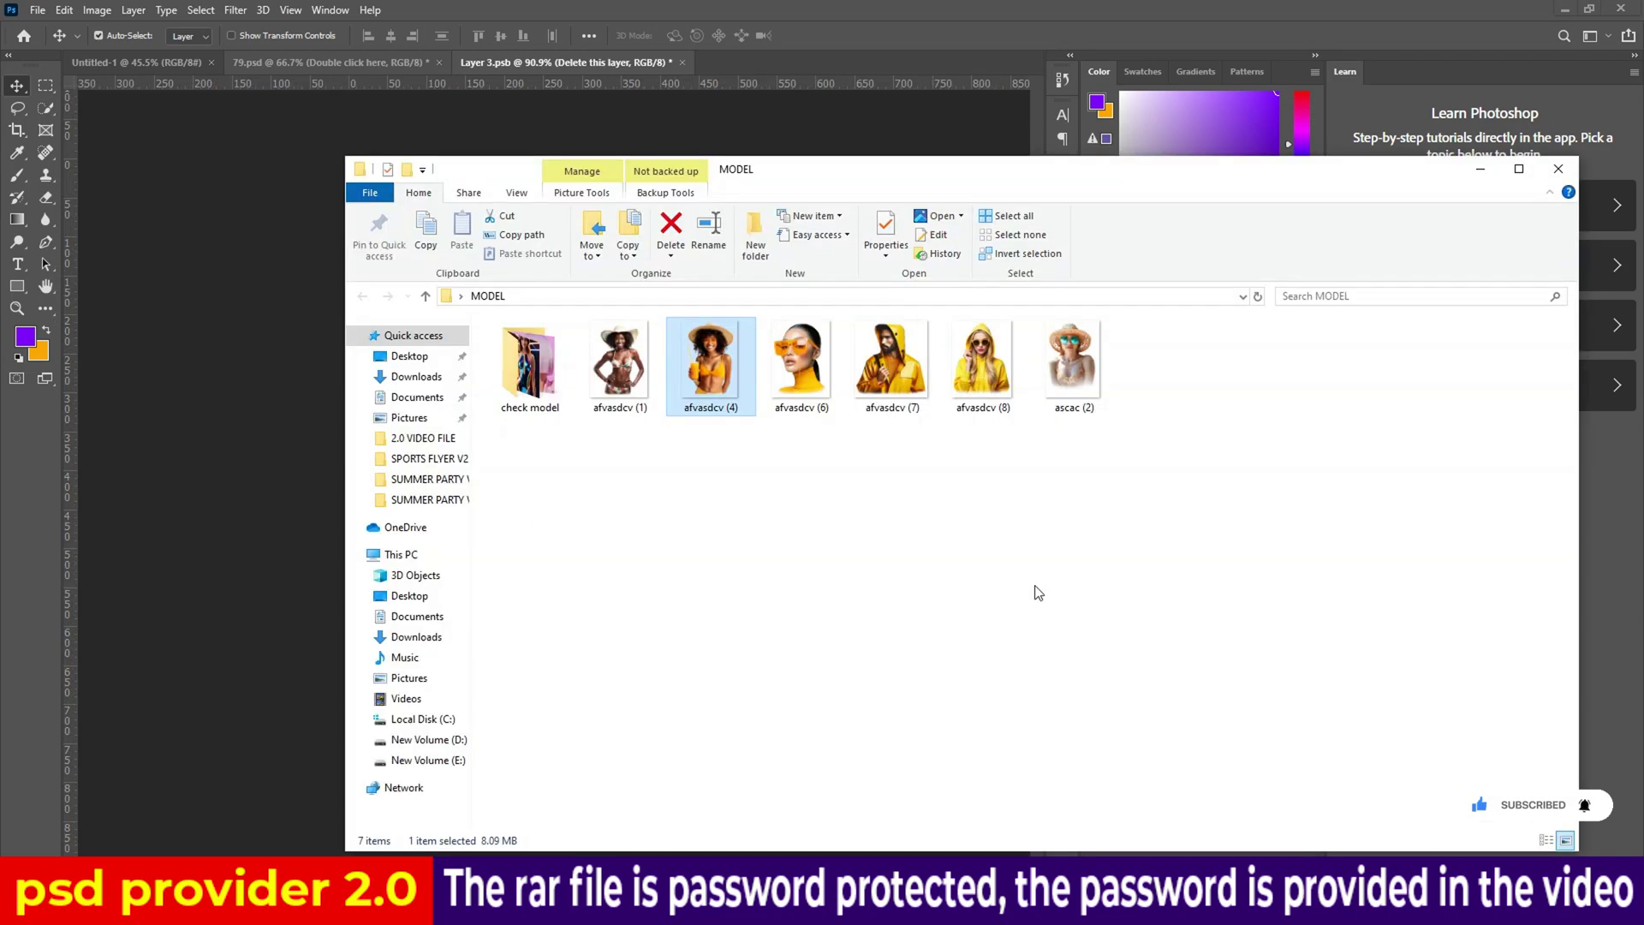
pyautogui.moveTo(982, 364); pyautogui.dragTo(531, 496)
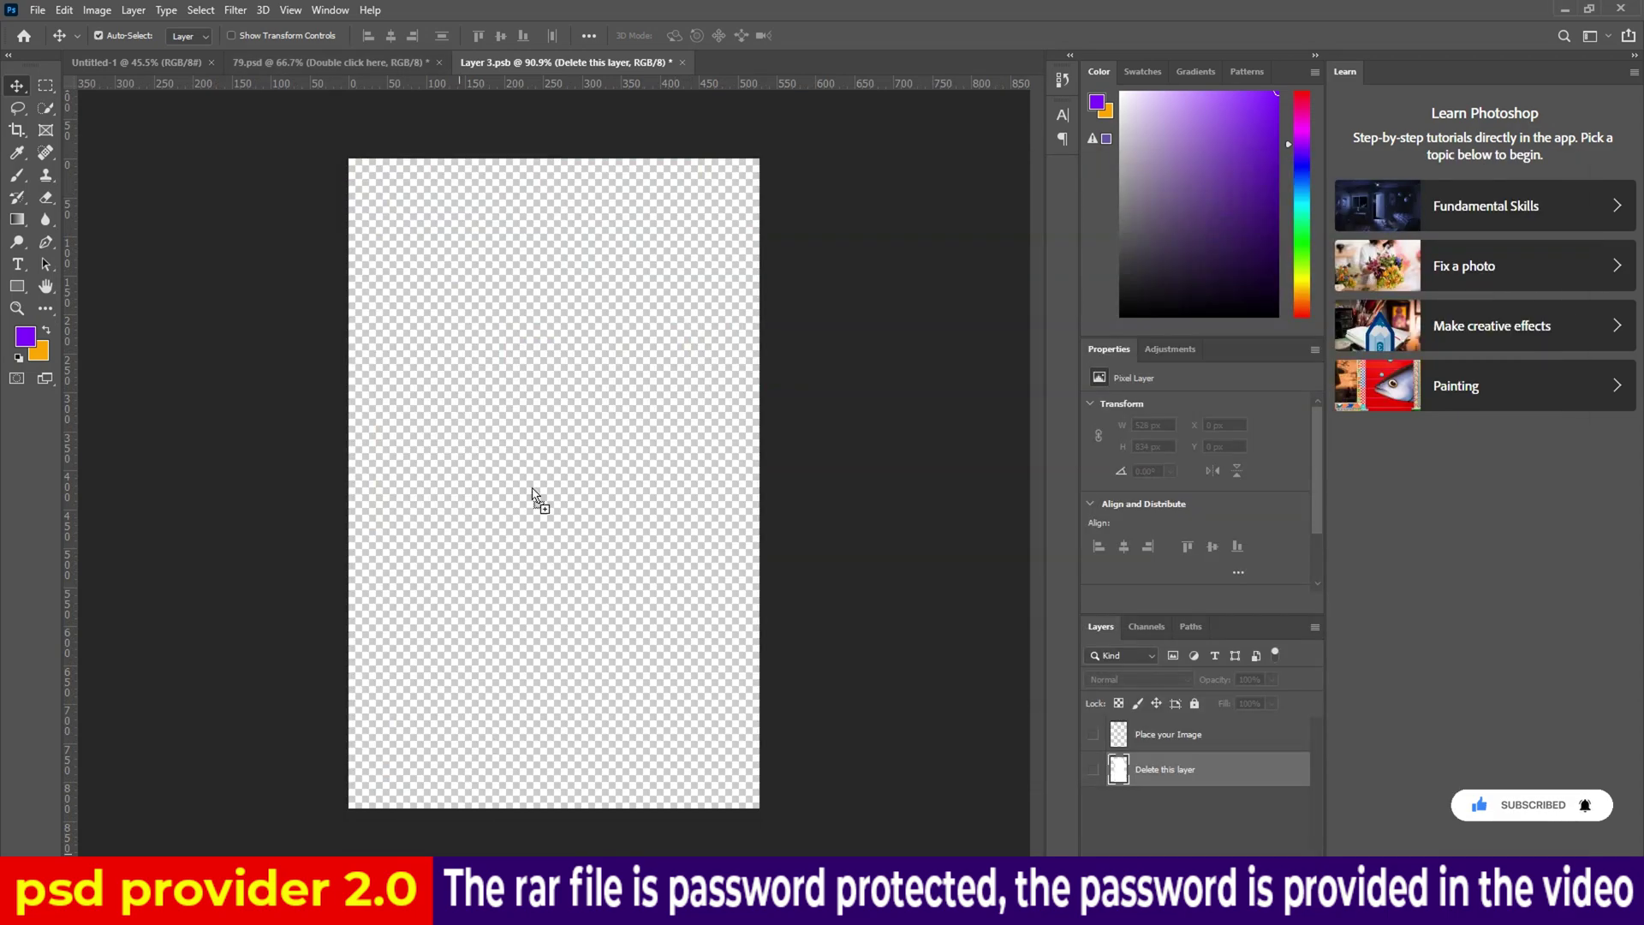
pyautogui.click(820, 36)
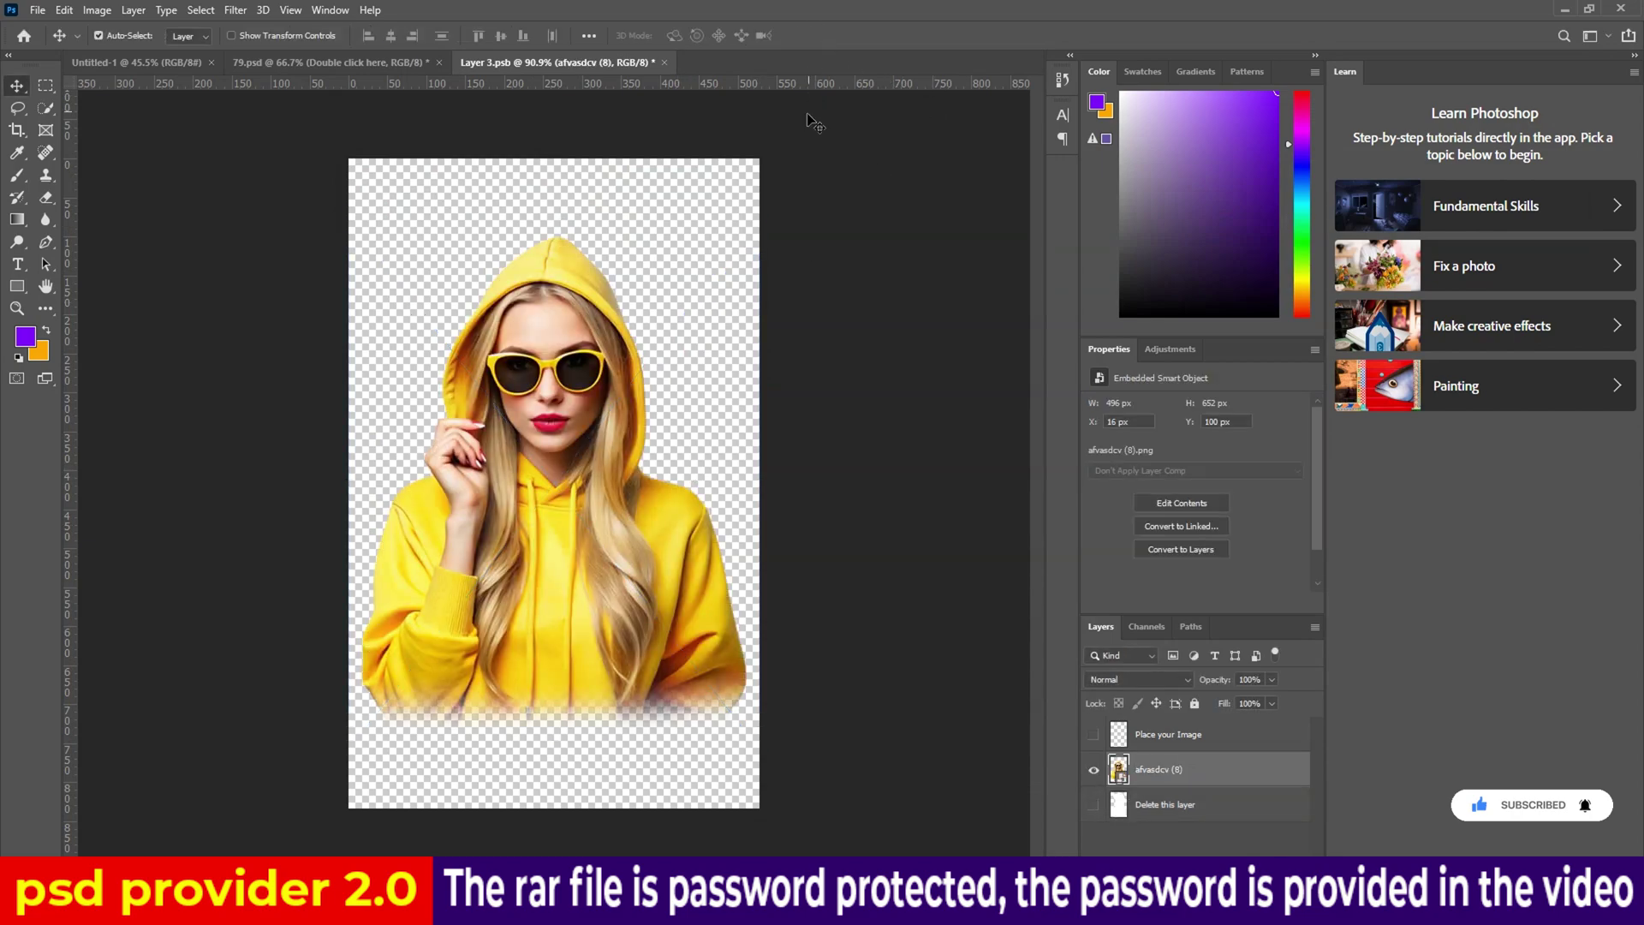
pyautogui.click(664, 63)
pyautogui.click(736, 335)
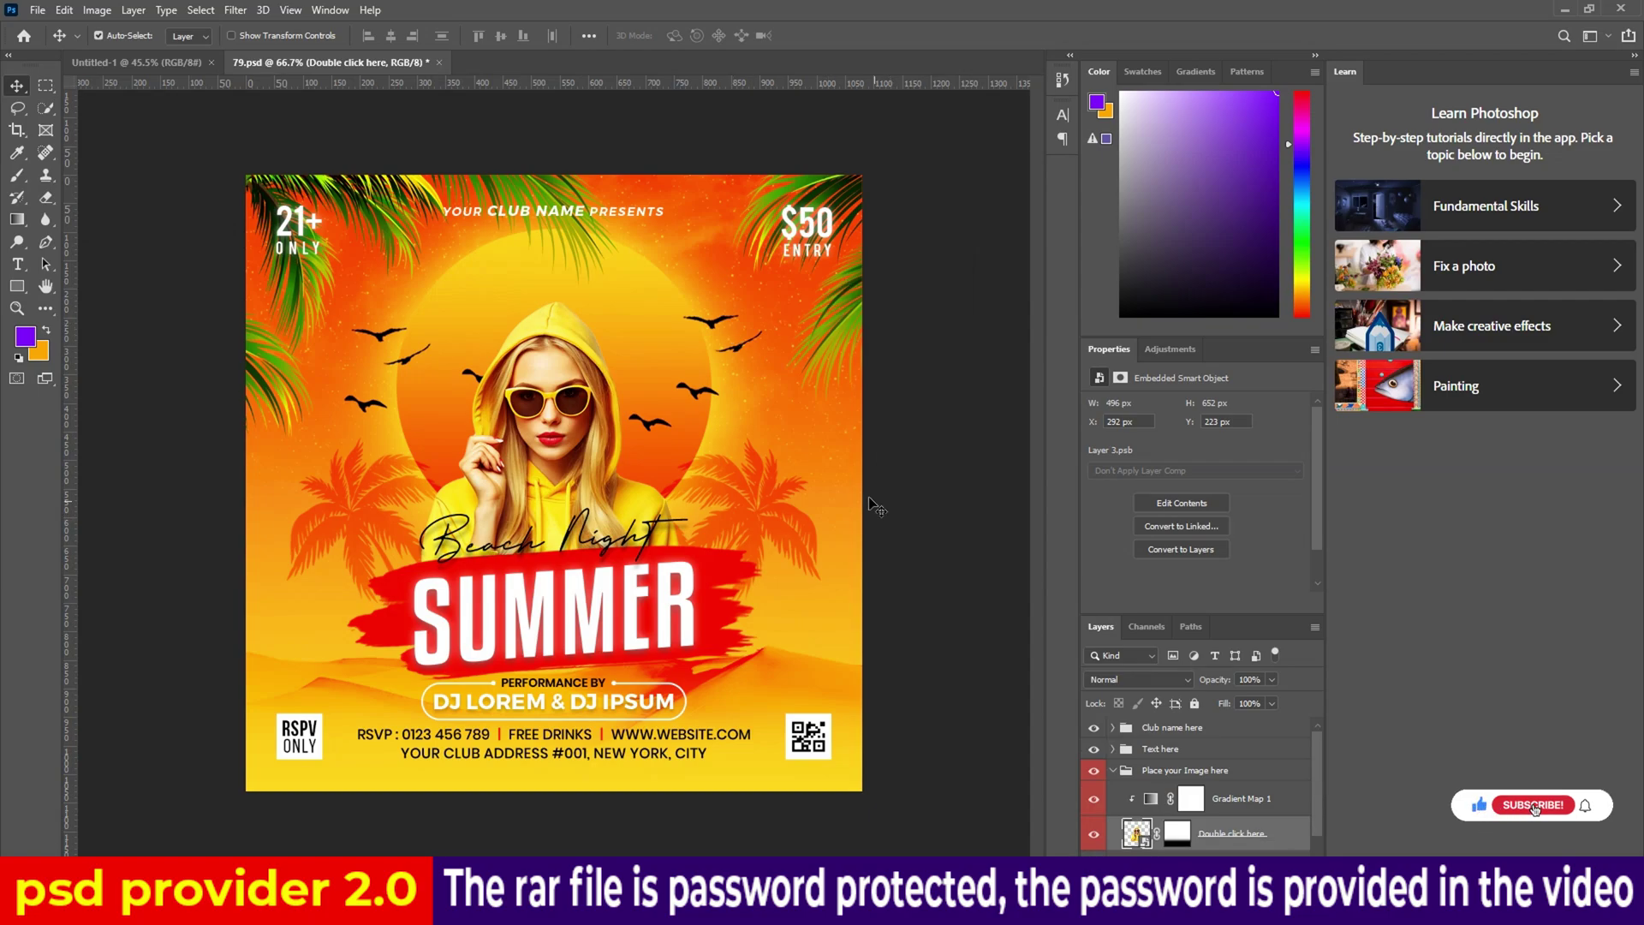
# Enlarge the yellow-hoodie model to about 121% and move it higher on the flyer
pyautogui.hotkey('ctrl', 't')
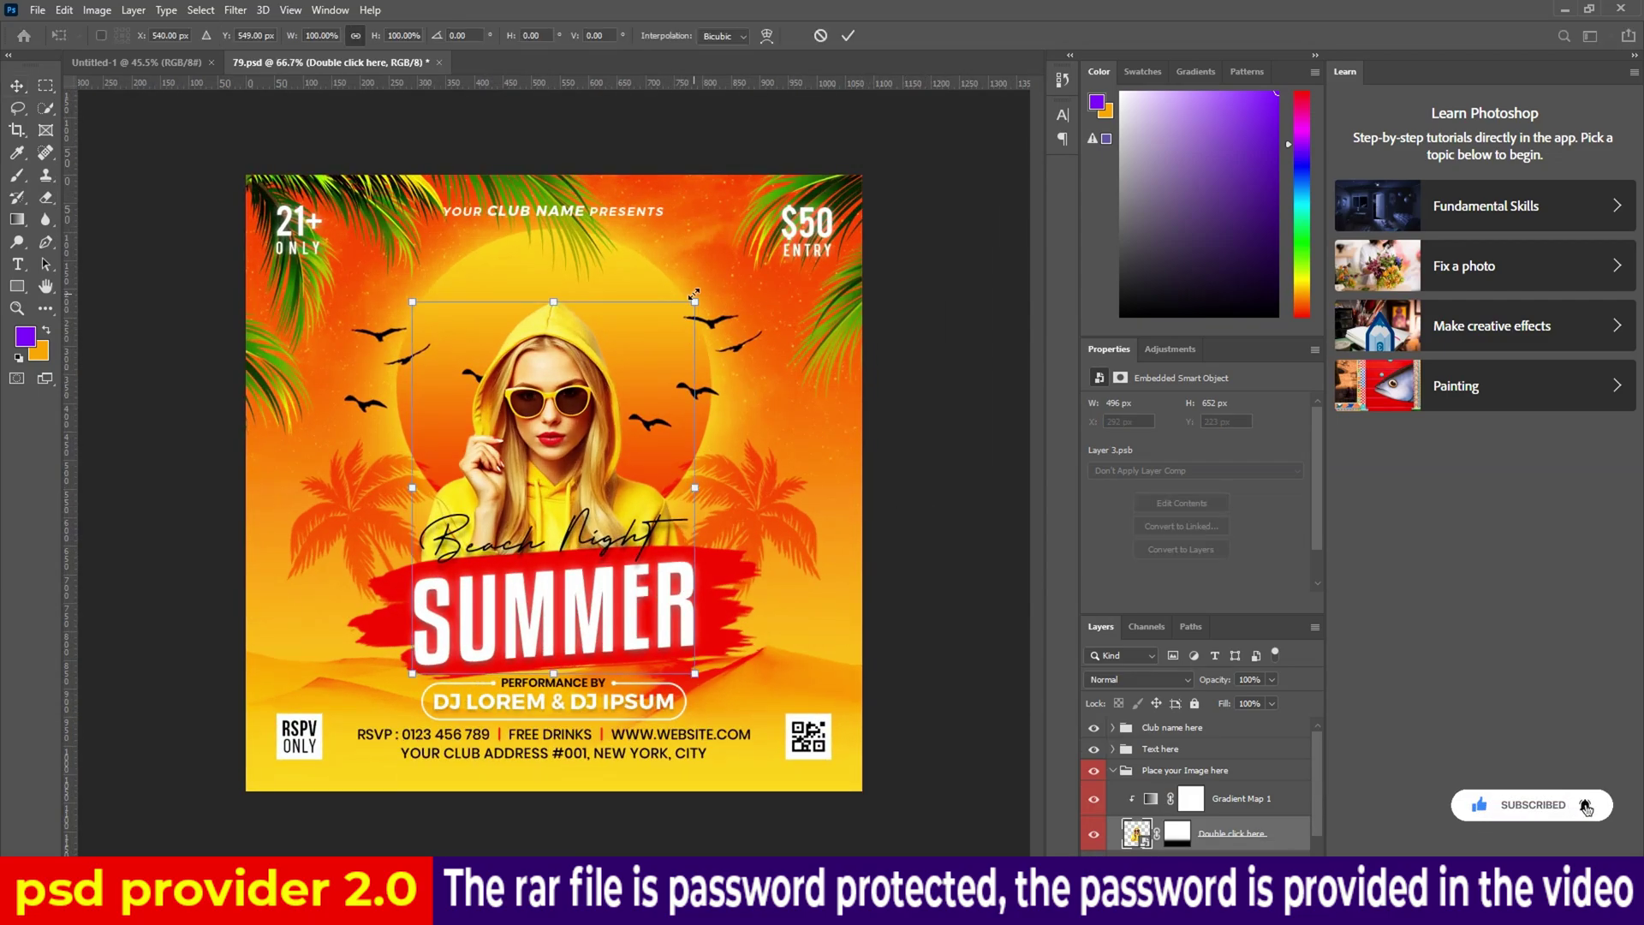
pyautogui.moveTo(694, 295); pyautogui.dragTo(723, 257)
pyautogui.moveTo(588, 405); pyautogui.dragTo(597, 371)
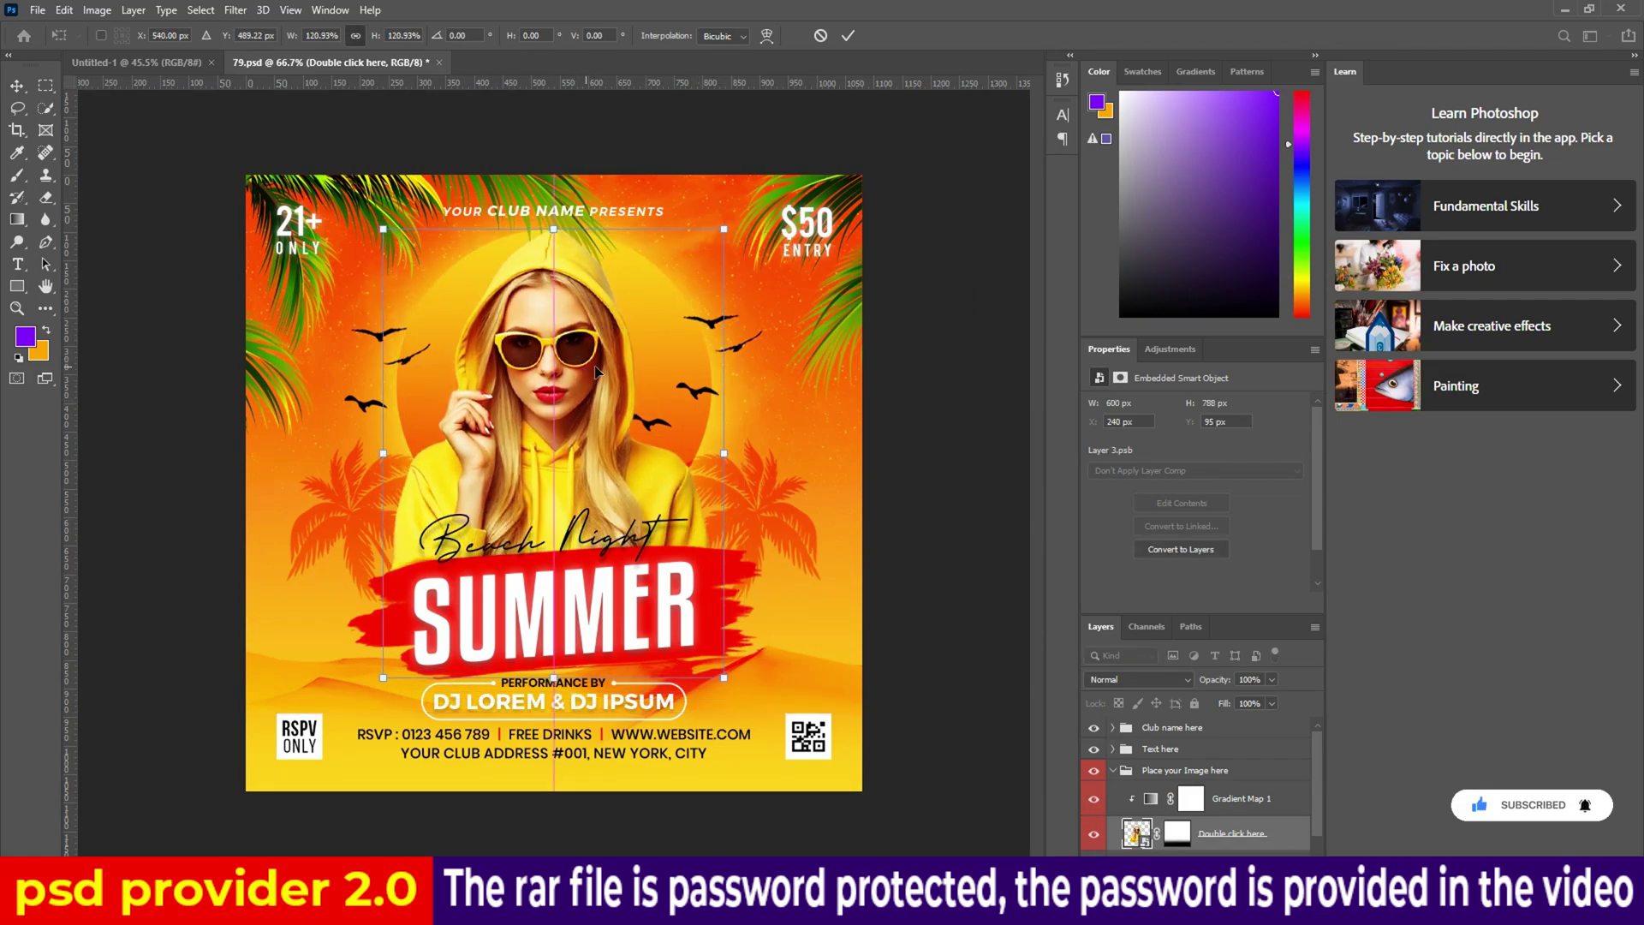
pyautogui.click(848, 36)
pyautogui.scroll(-1, 844, 651)
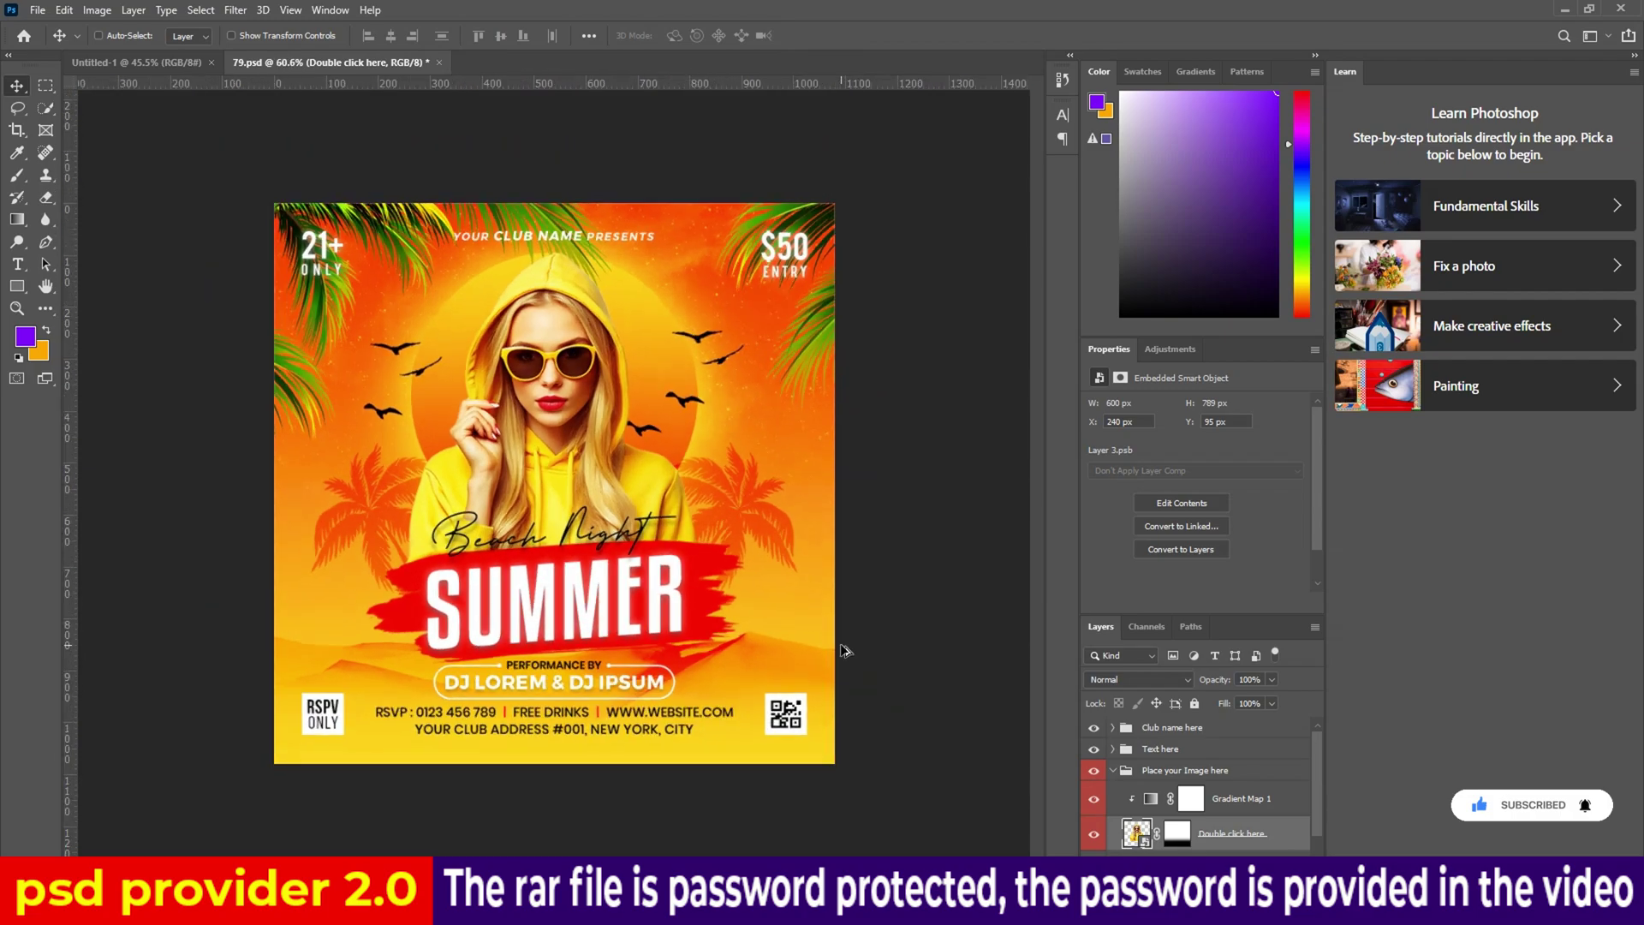
pyautogui.scroll(2, 840, 644)
# Deselect the layer, turn on layer auto-select, and close 79.psd through the save prompt
pyautogui.click(978, 692)
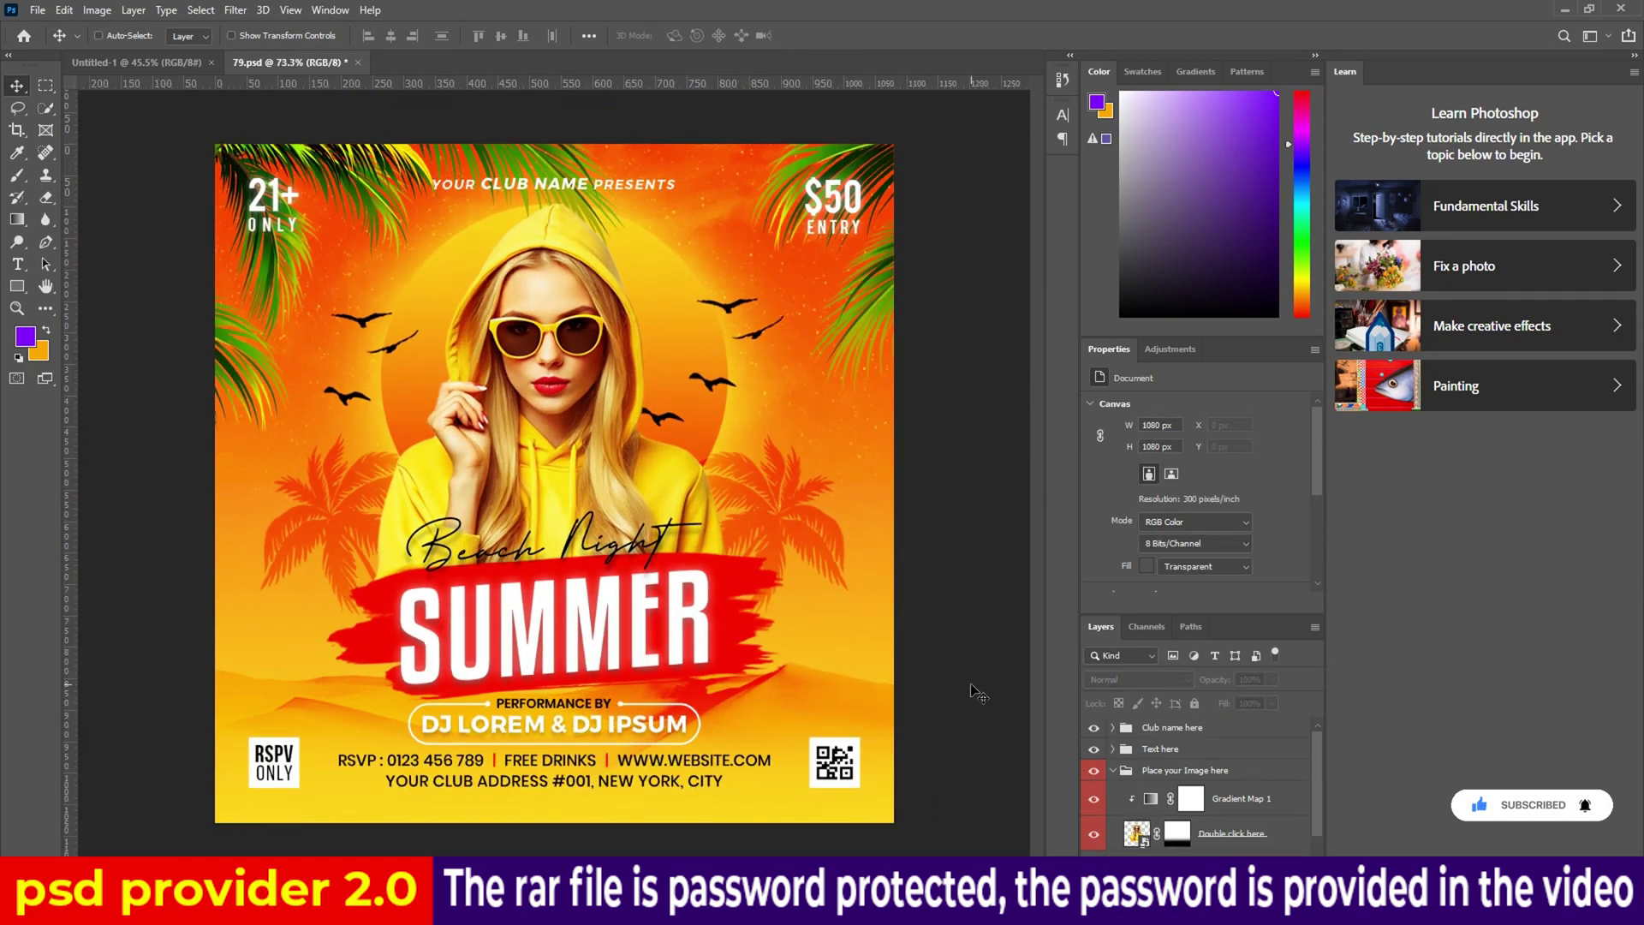
pyautogui.click(98, 35)
pyautogui.click(358, 62)
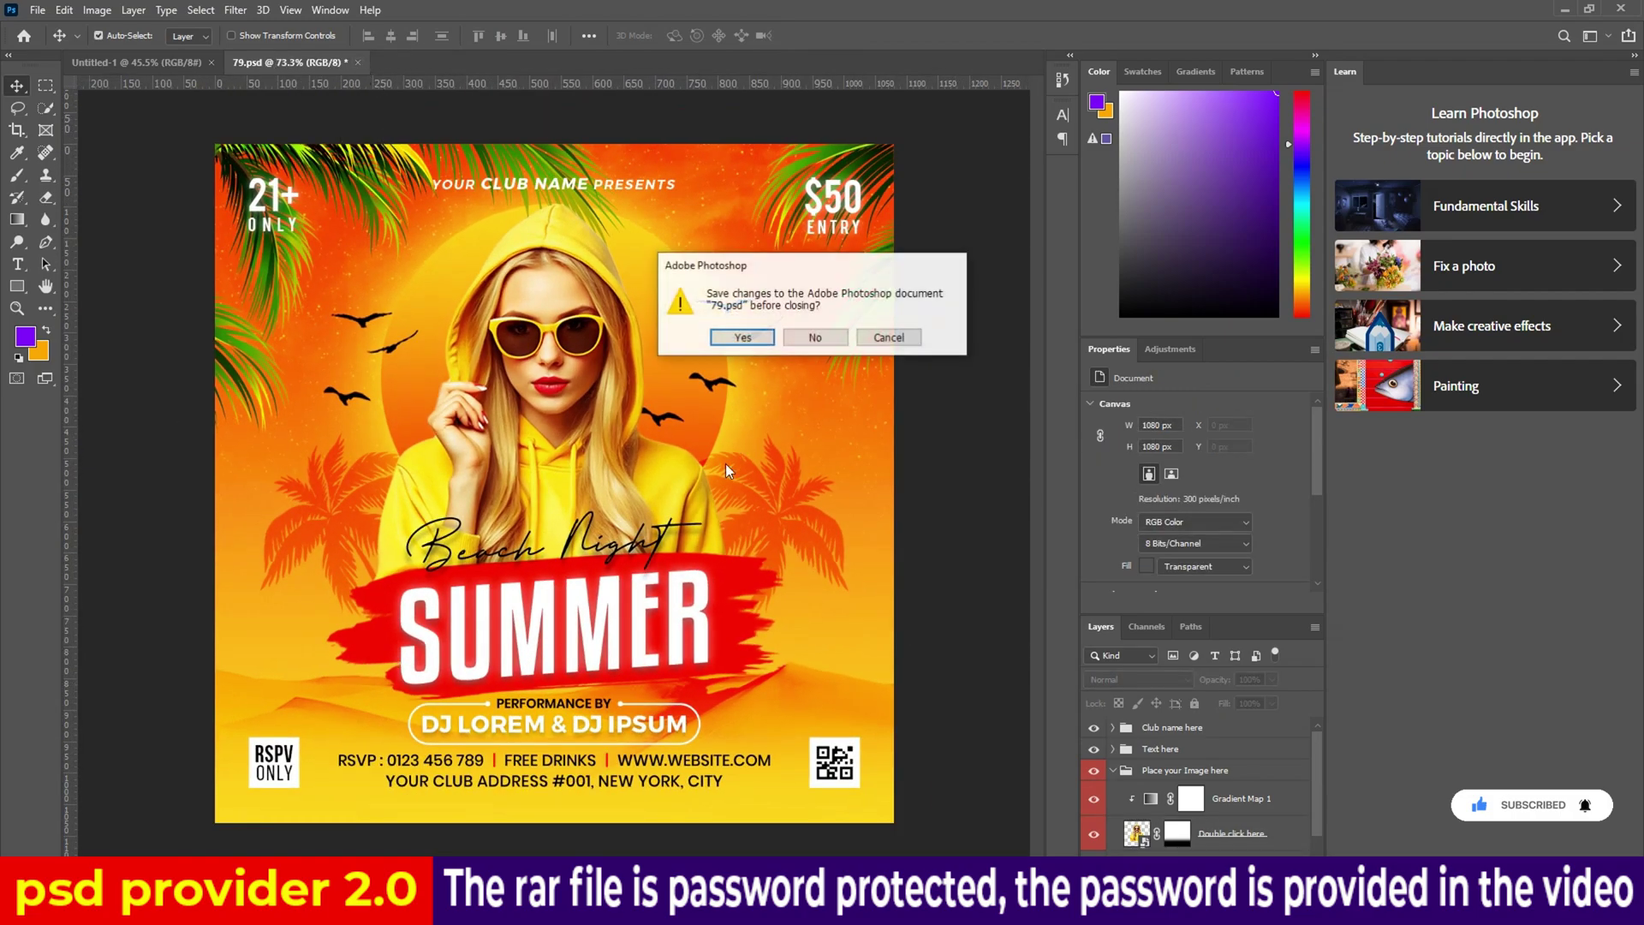
pyautogui.click(809, 335)
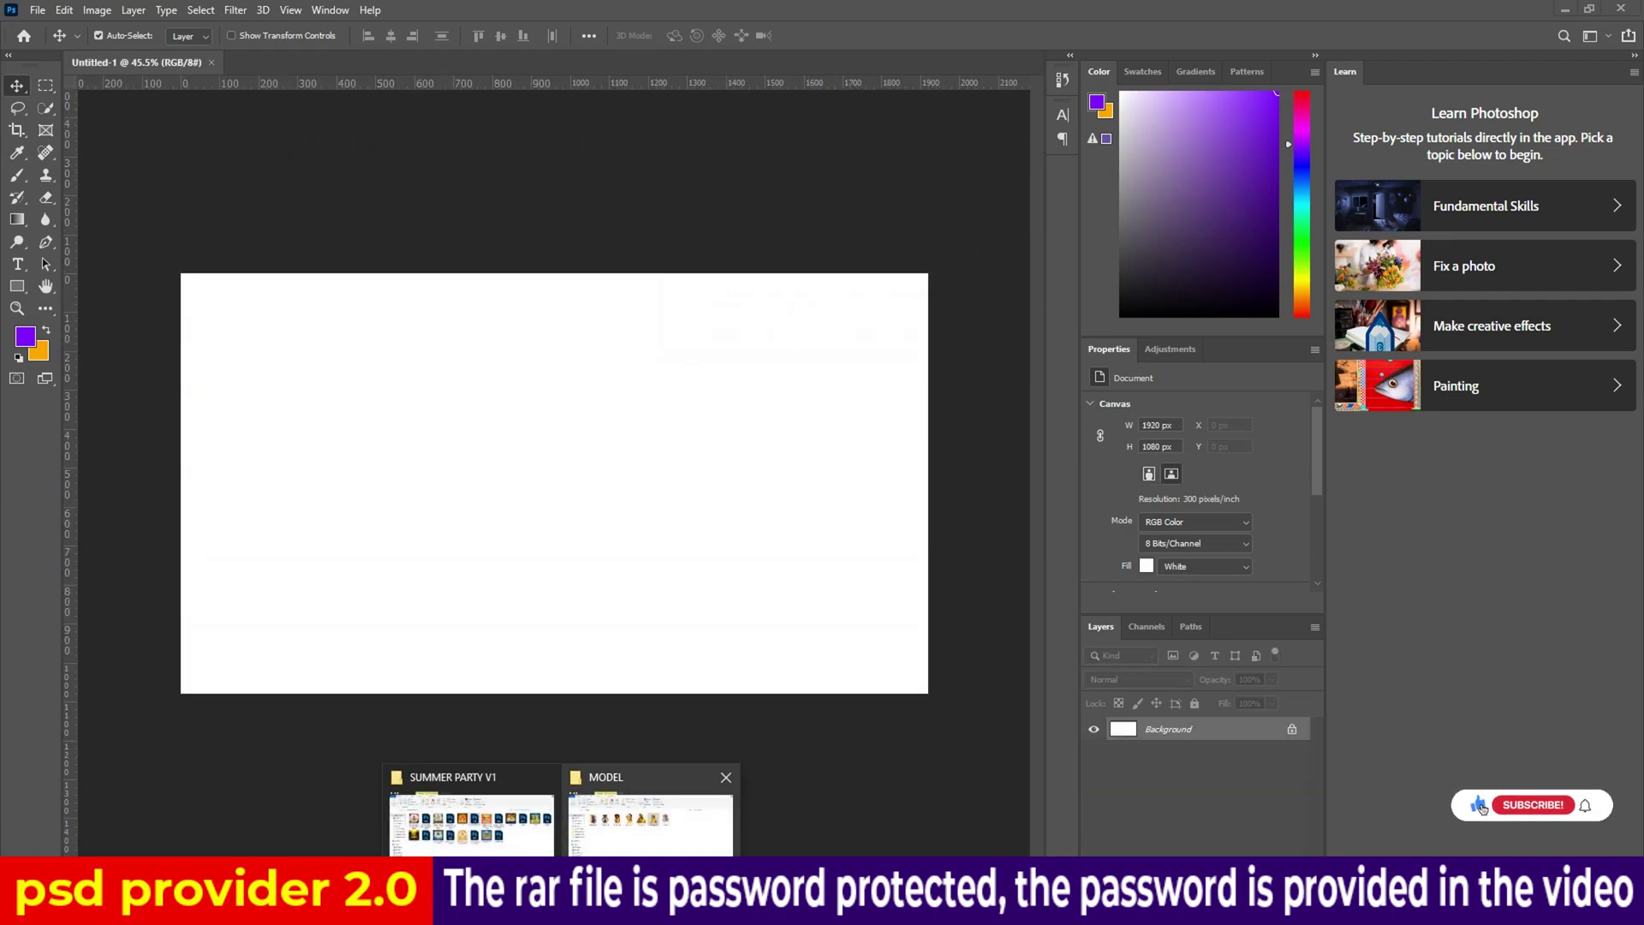
# Open the Beach day flyer PSD with layers kept, fitted to the window with guides hidden
pyautogui.click(471, 821)
pyautogui.click(1139, 355)
pyautogui.doubleClick(1134, 357)
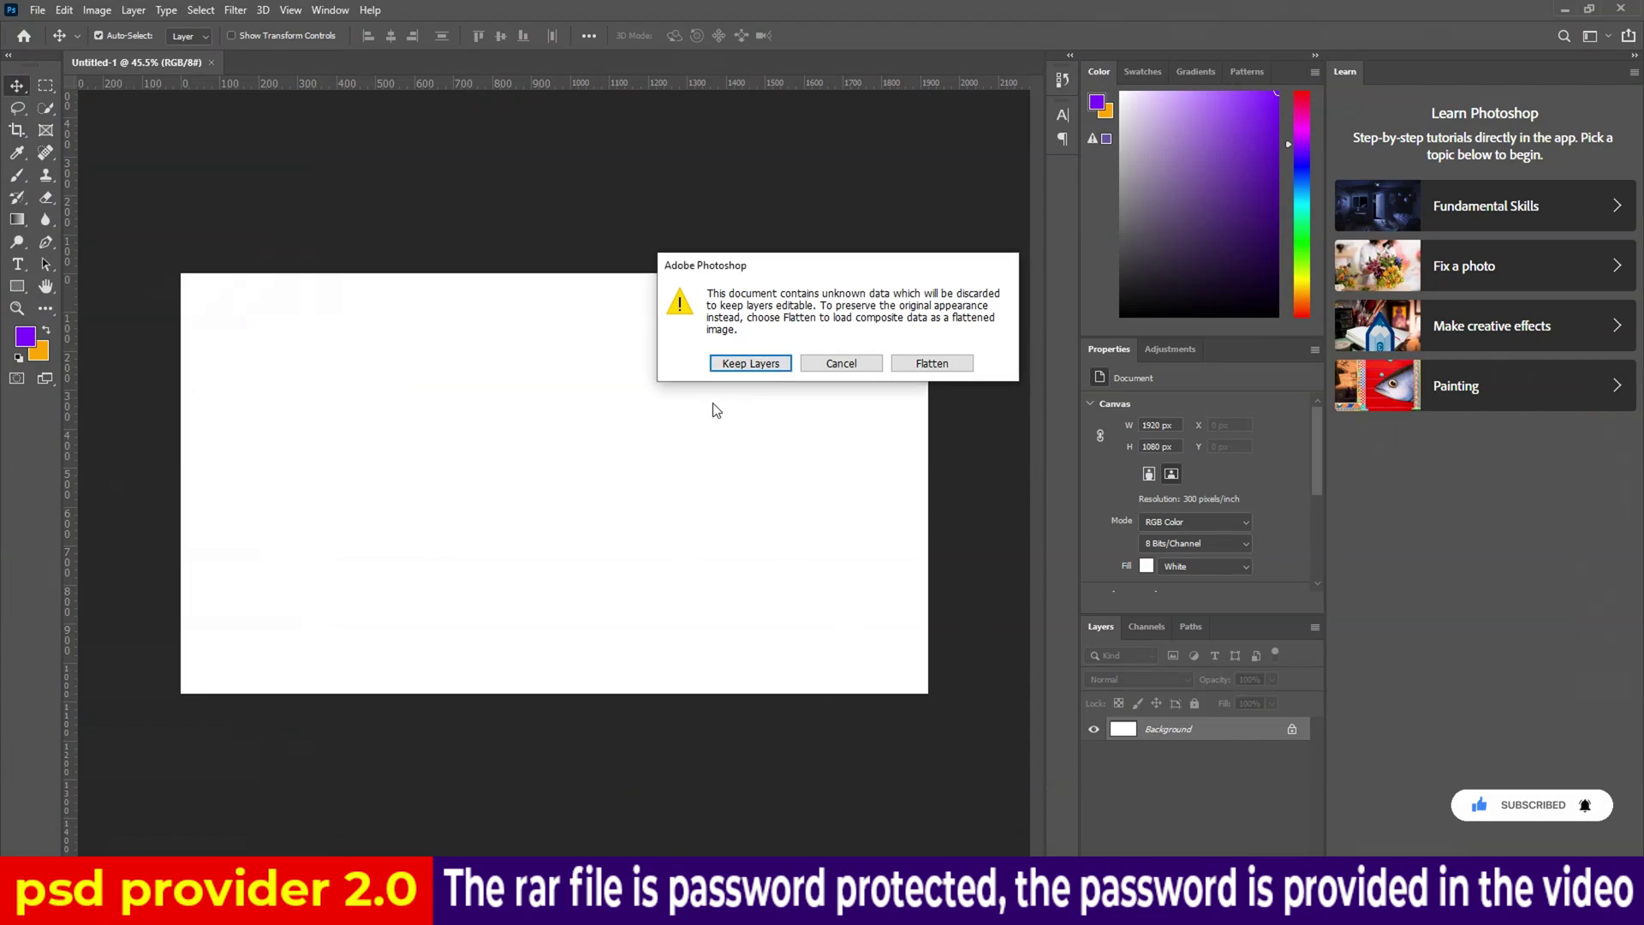
pyautogui.click(744, 363)
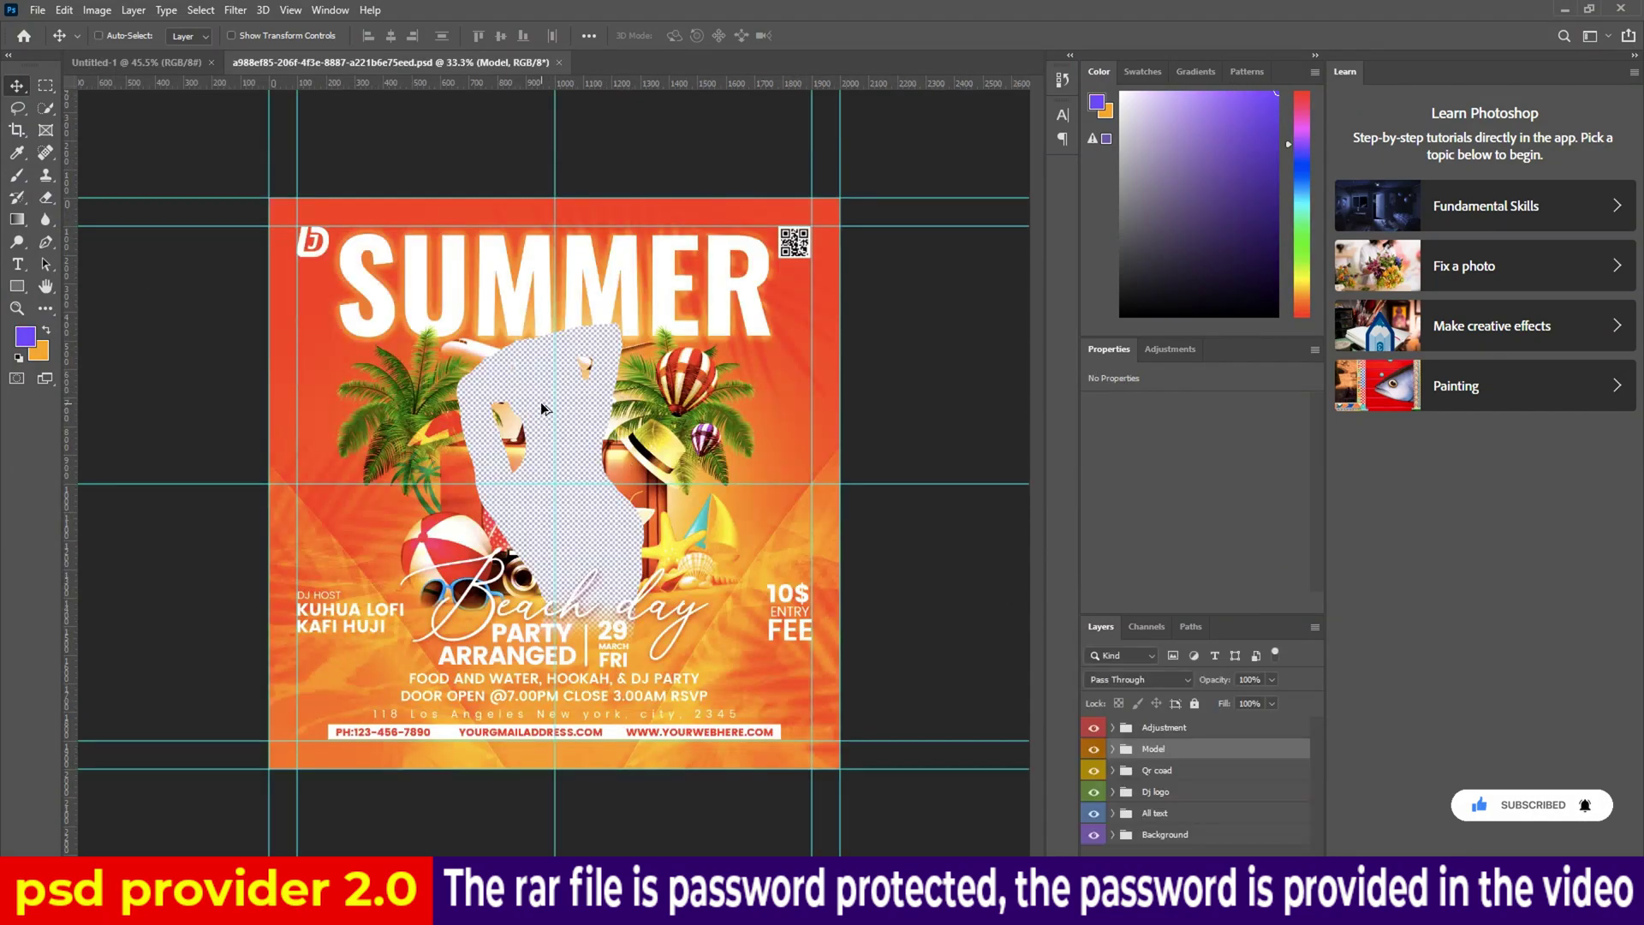
pyautogui.hotkey('ctrl', '0')
pyautogui.hotkey('ctrl', ';')
pyautogui.scroll(-1, 882, 660)
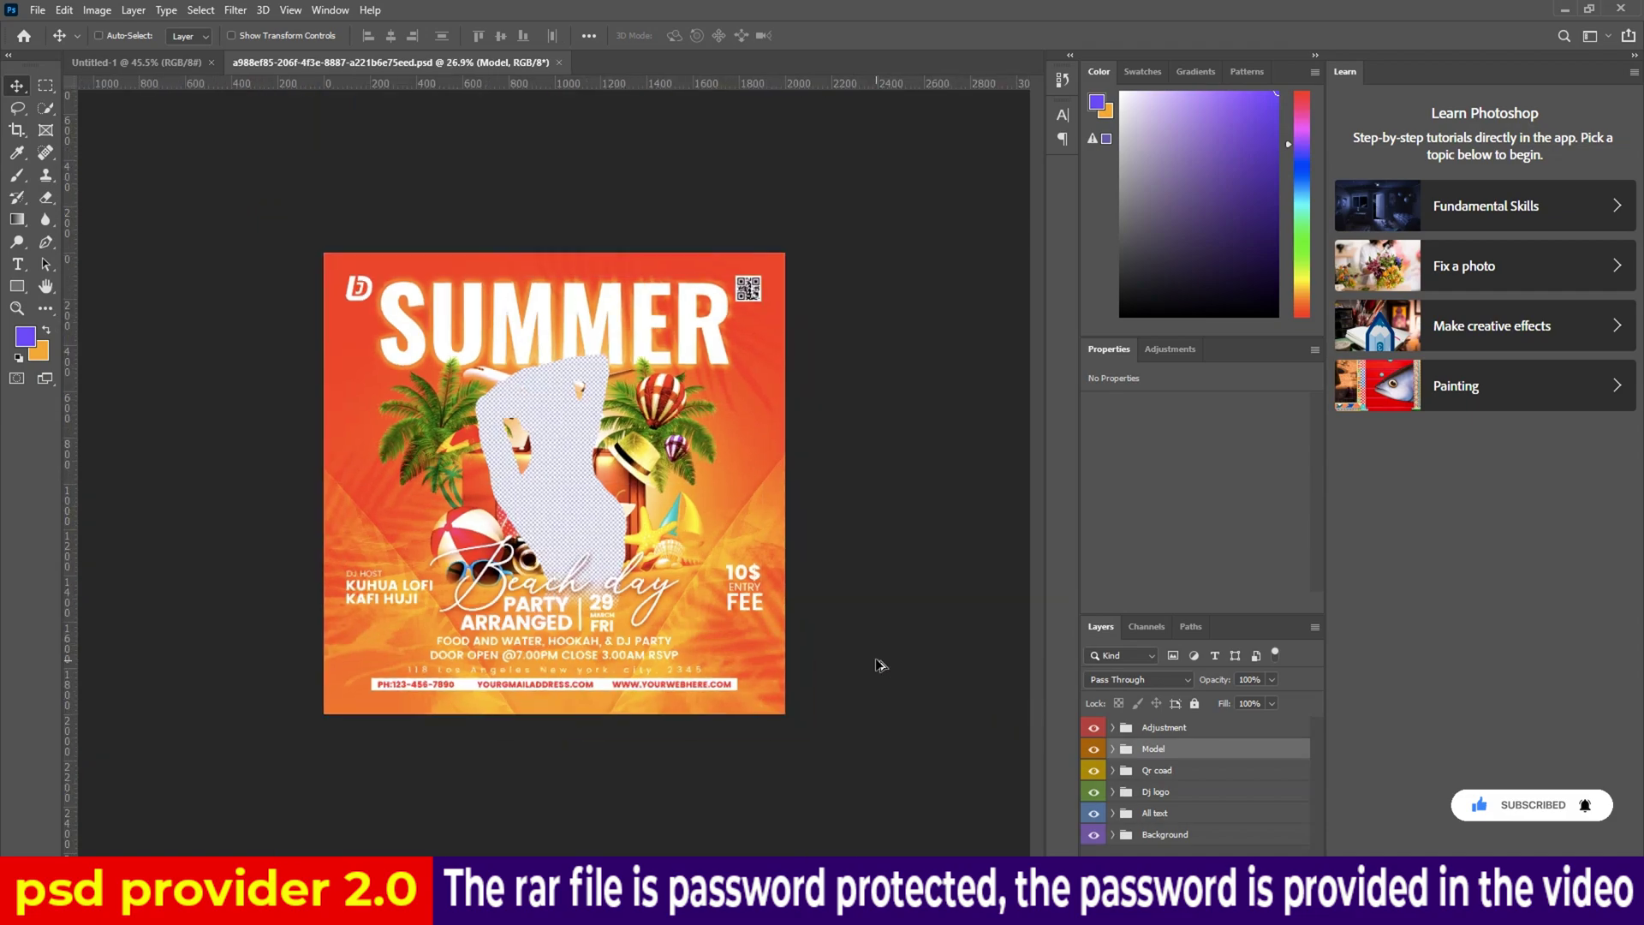
# Replace the Model placeholder silhouette with the afvasdcv (1) bikini photo and save the smart object
pyautogui.click(1115, 749)
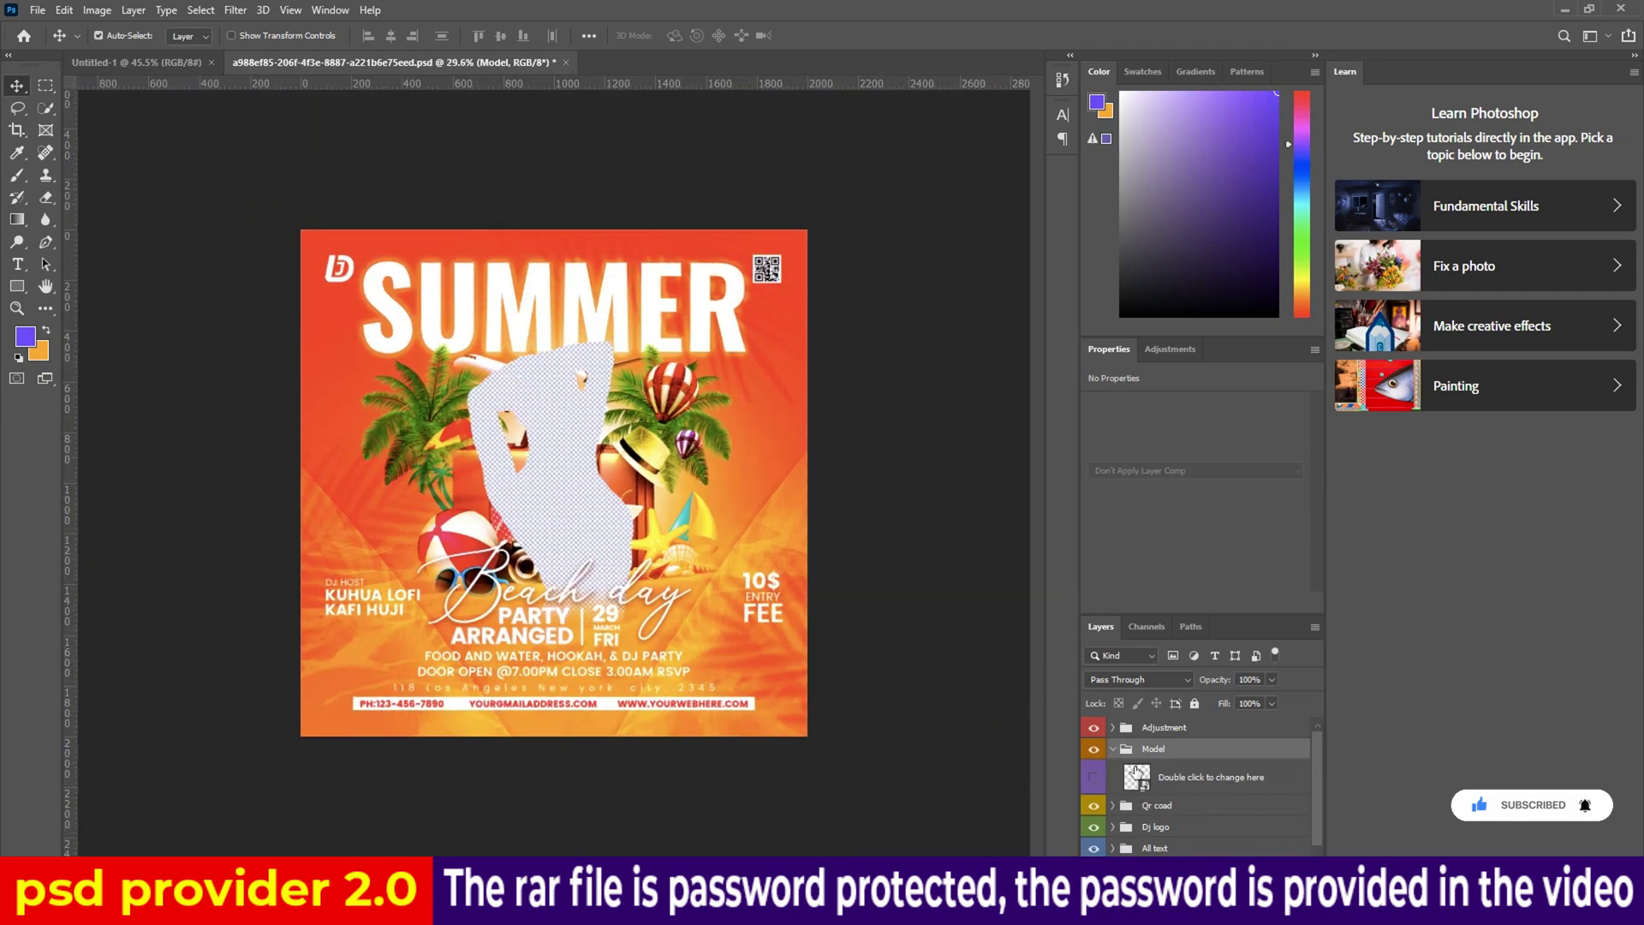
pyautogui.doubleClick(1136, 773)
pyautogui.click(1093, 770)
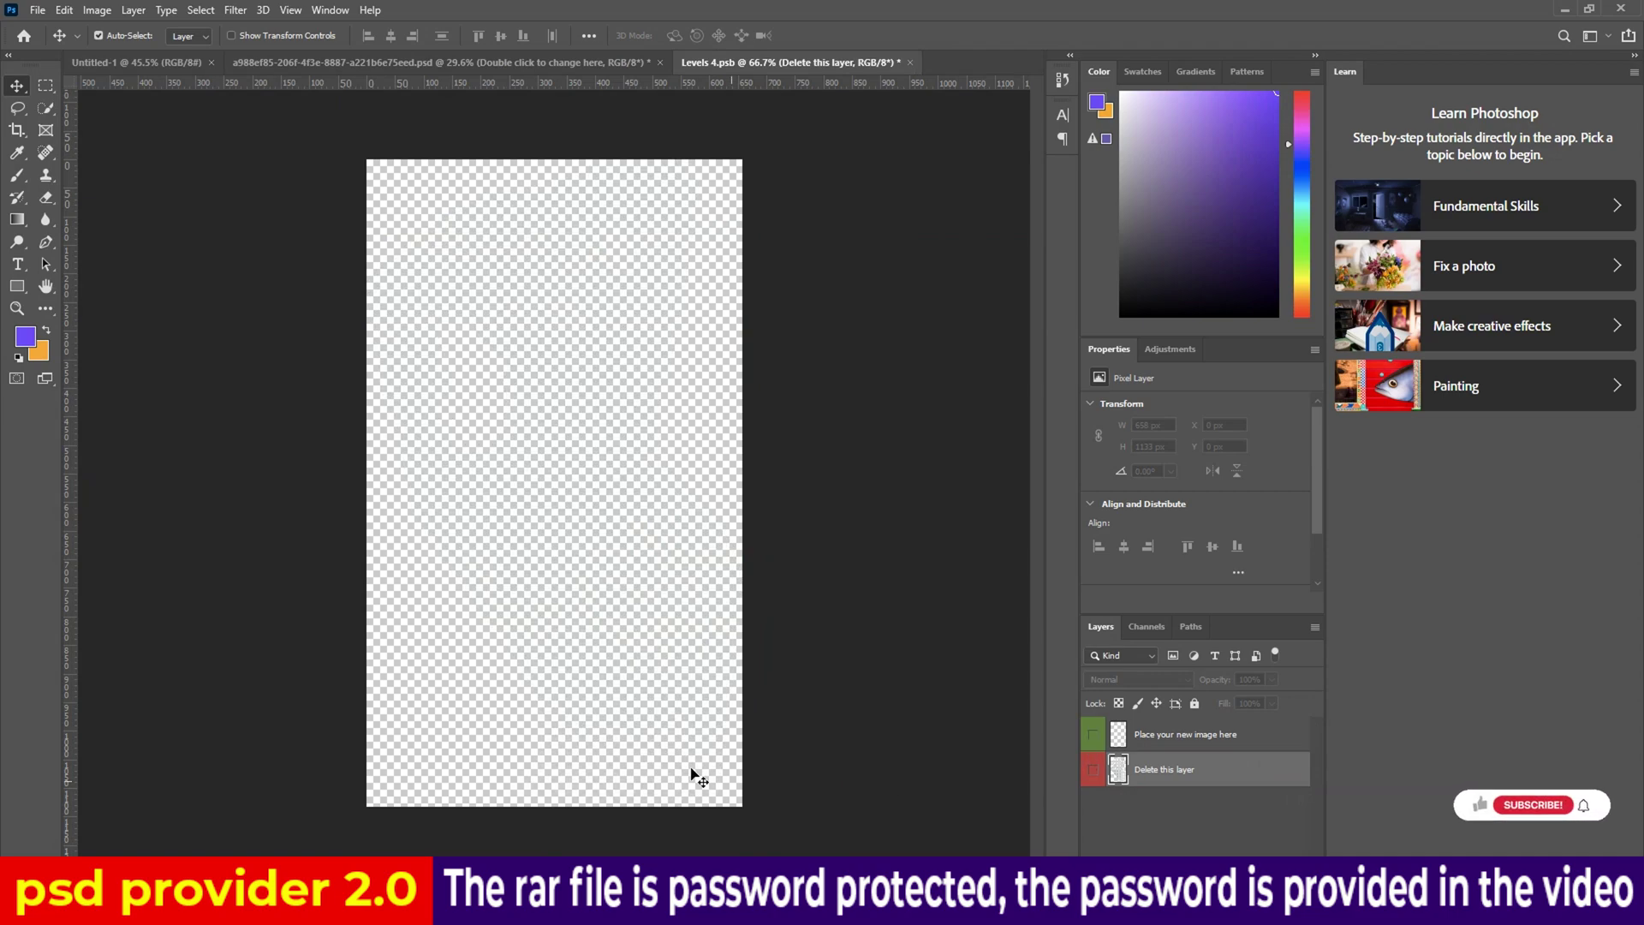
pyautogui.click(728, 814)
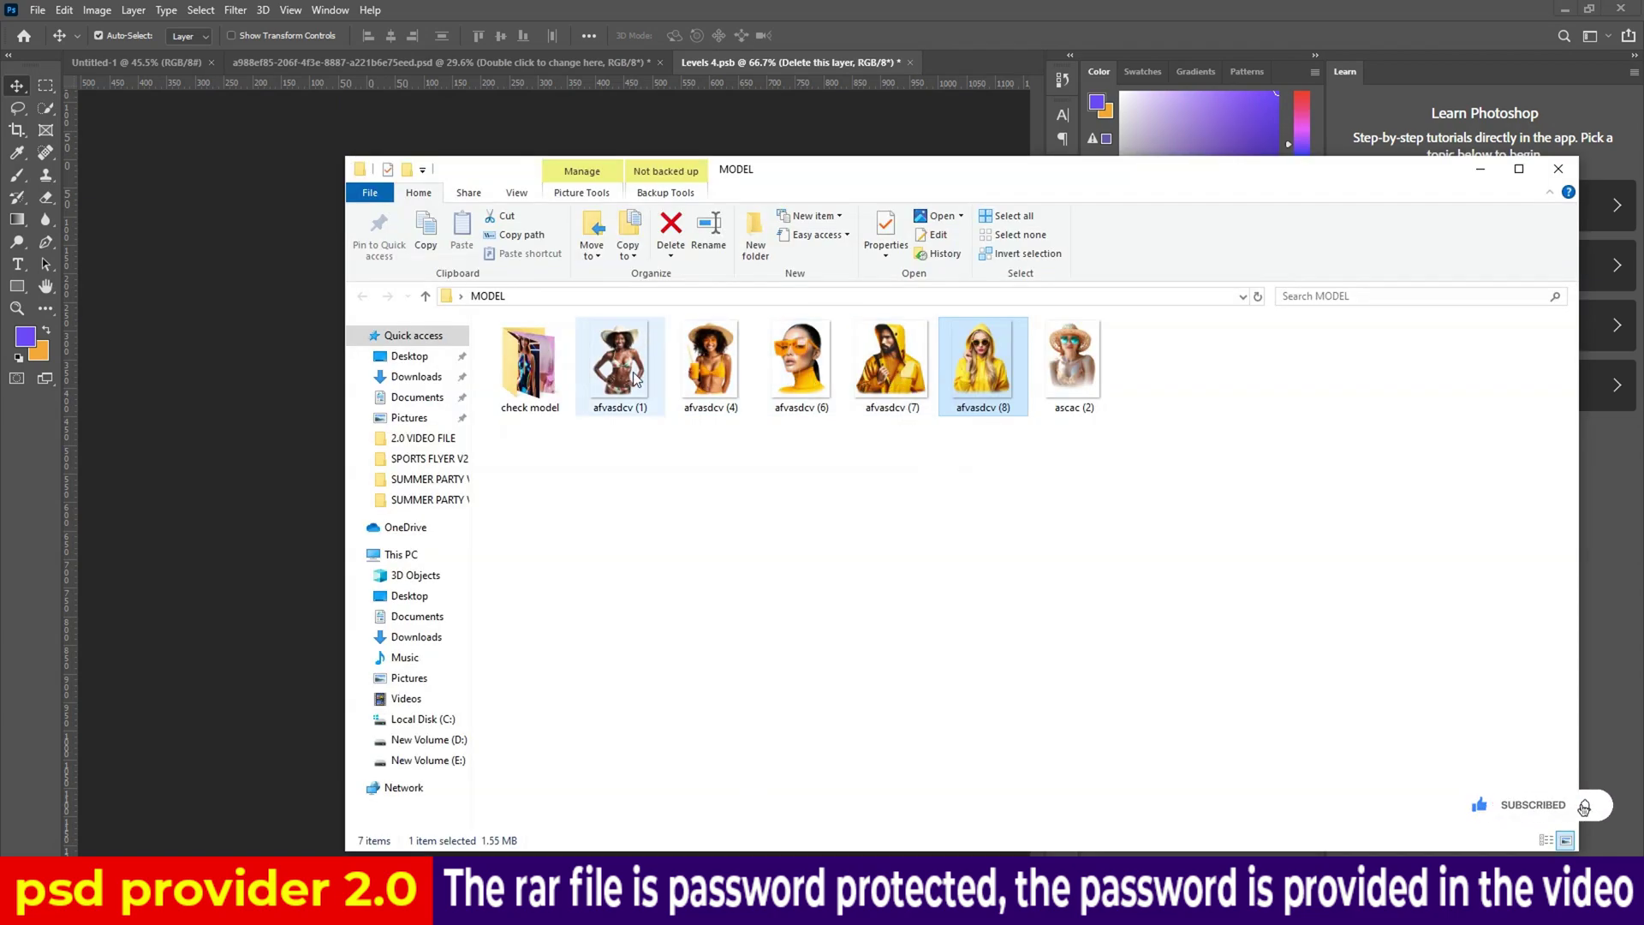
pyautogui.moveTo(654, 373)
pyautogui.mouseDown()
pyautogui.moveTo(421, 849)
pyautogui.moveTo(570, 436)
pyautogui.mouseUp()
pyautogui.click(818, 36)
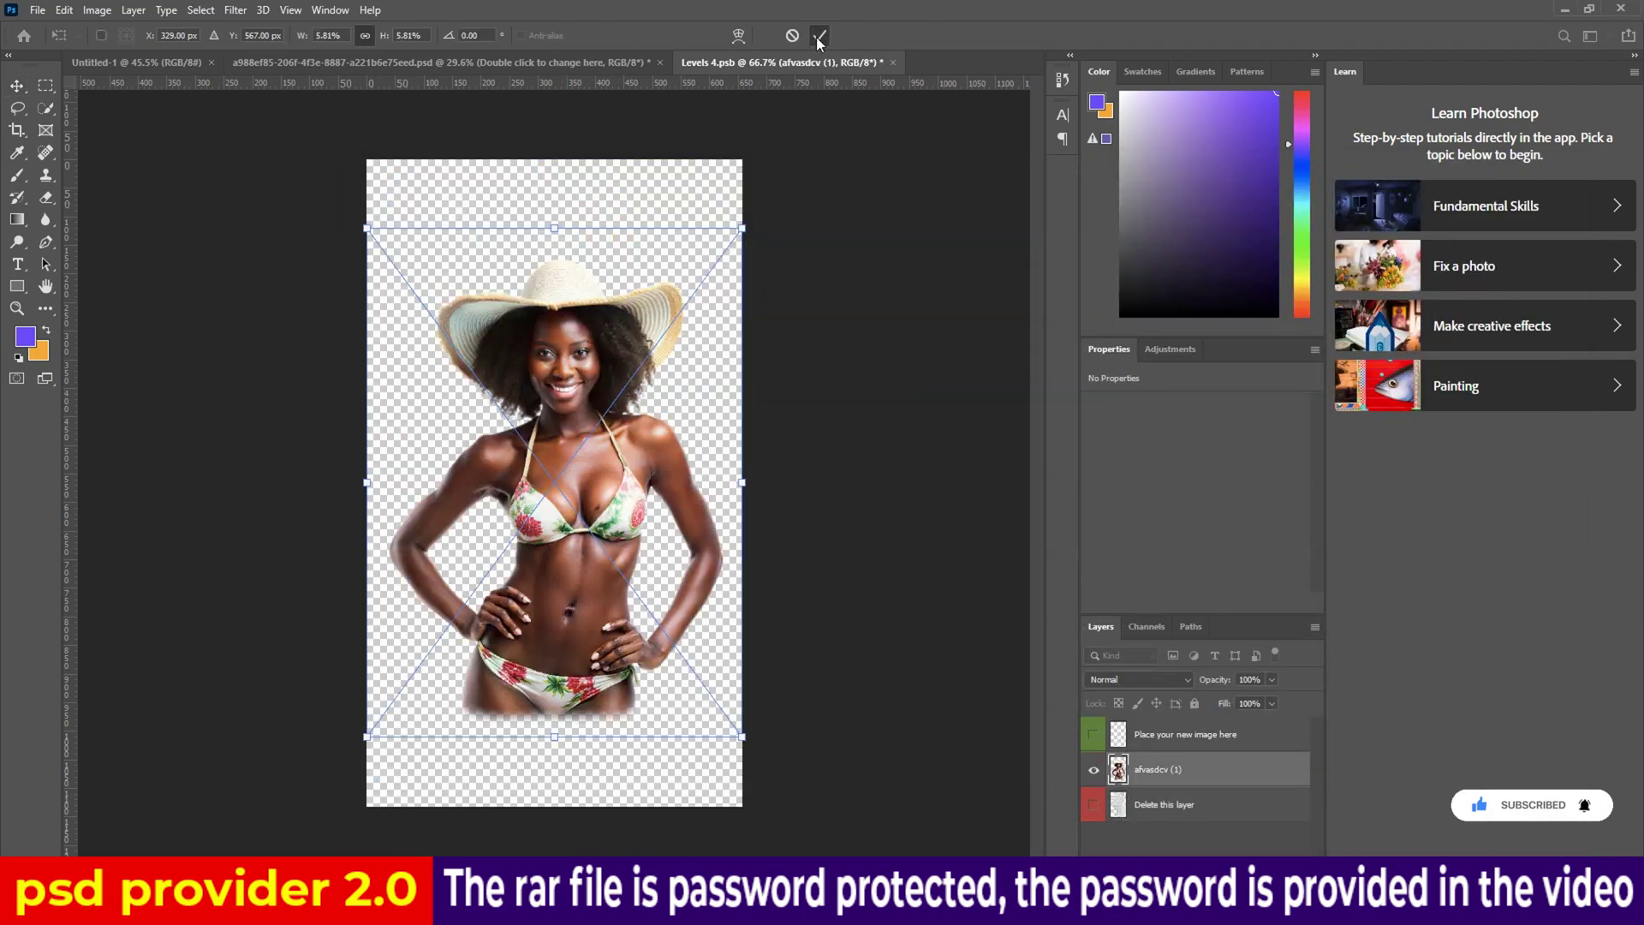
pyautogui.click(893, 62)
pyautogui.click(741, 338)
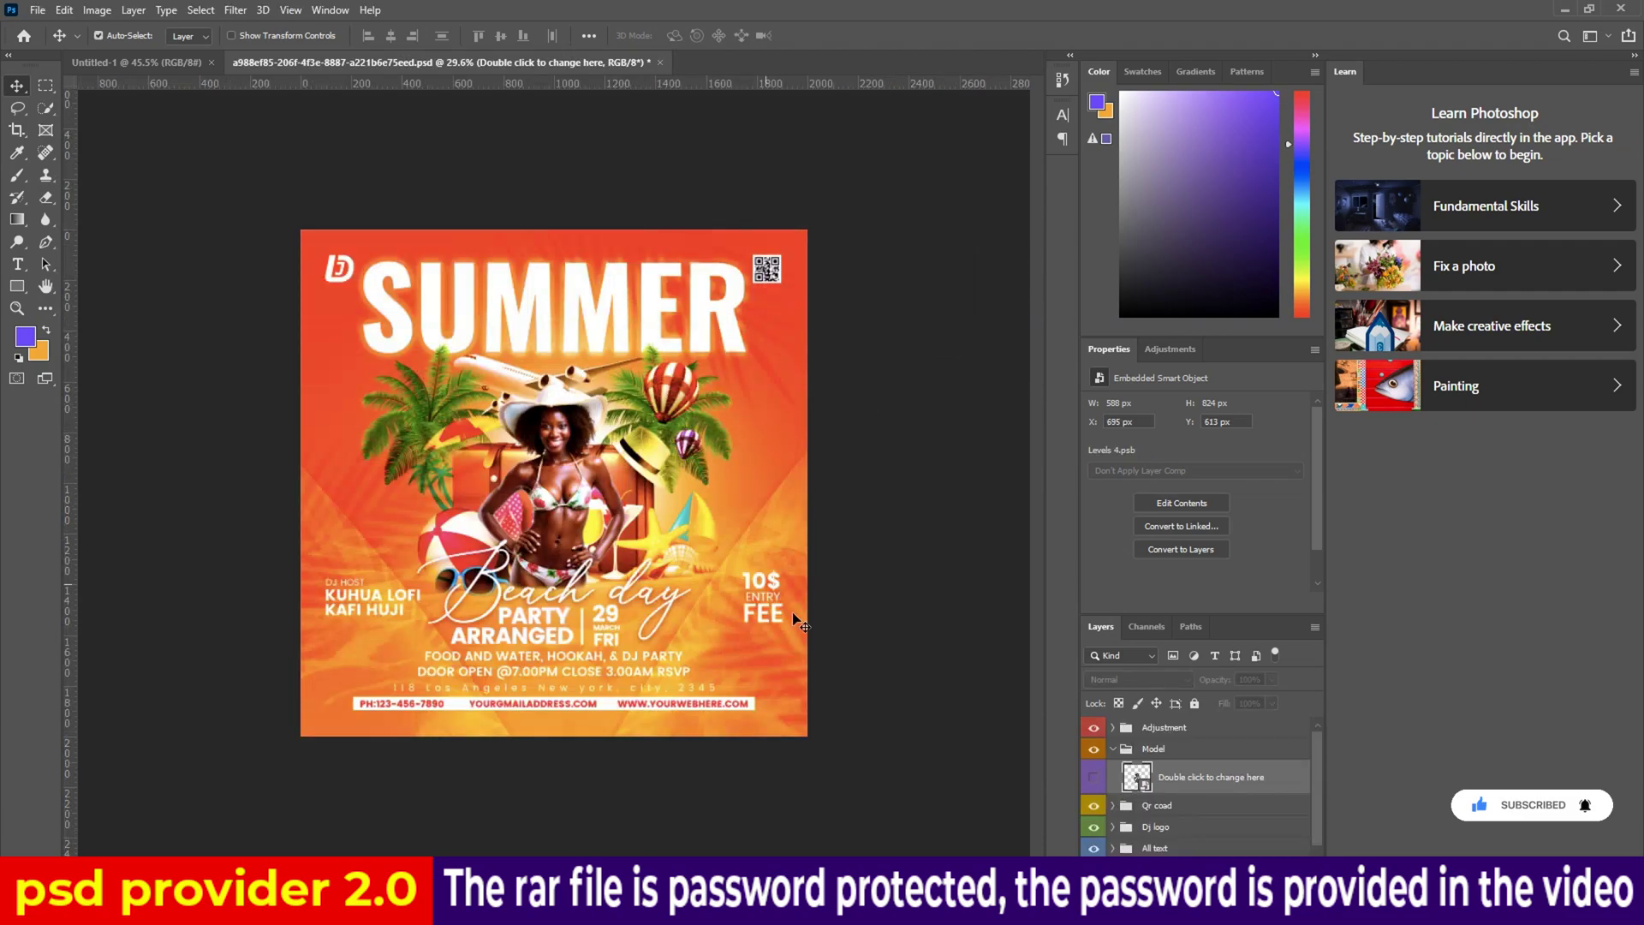
# Show the model smart object and scale her to about 125%, moved higher on the flyer
pyautogui.click(904, 471)
pyautogui.scroll(1, 858, 590)
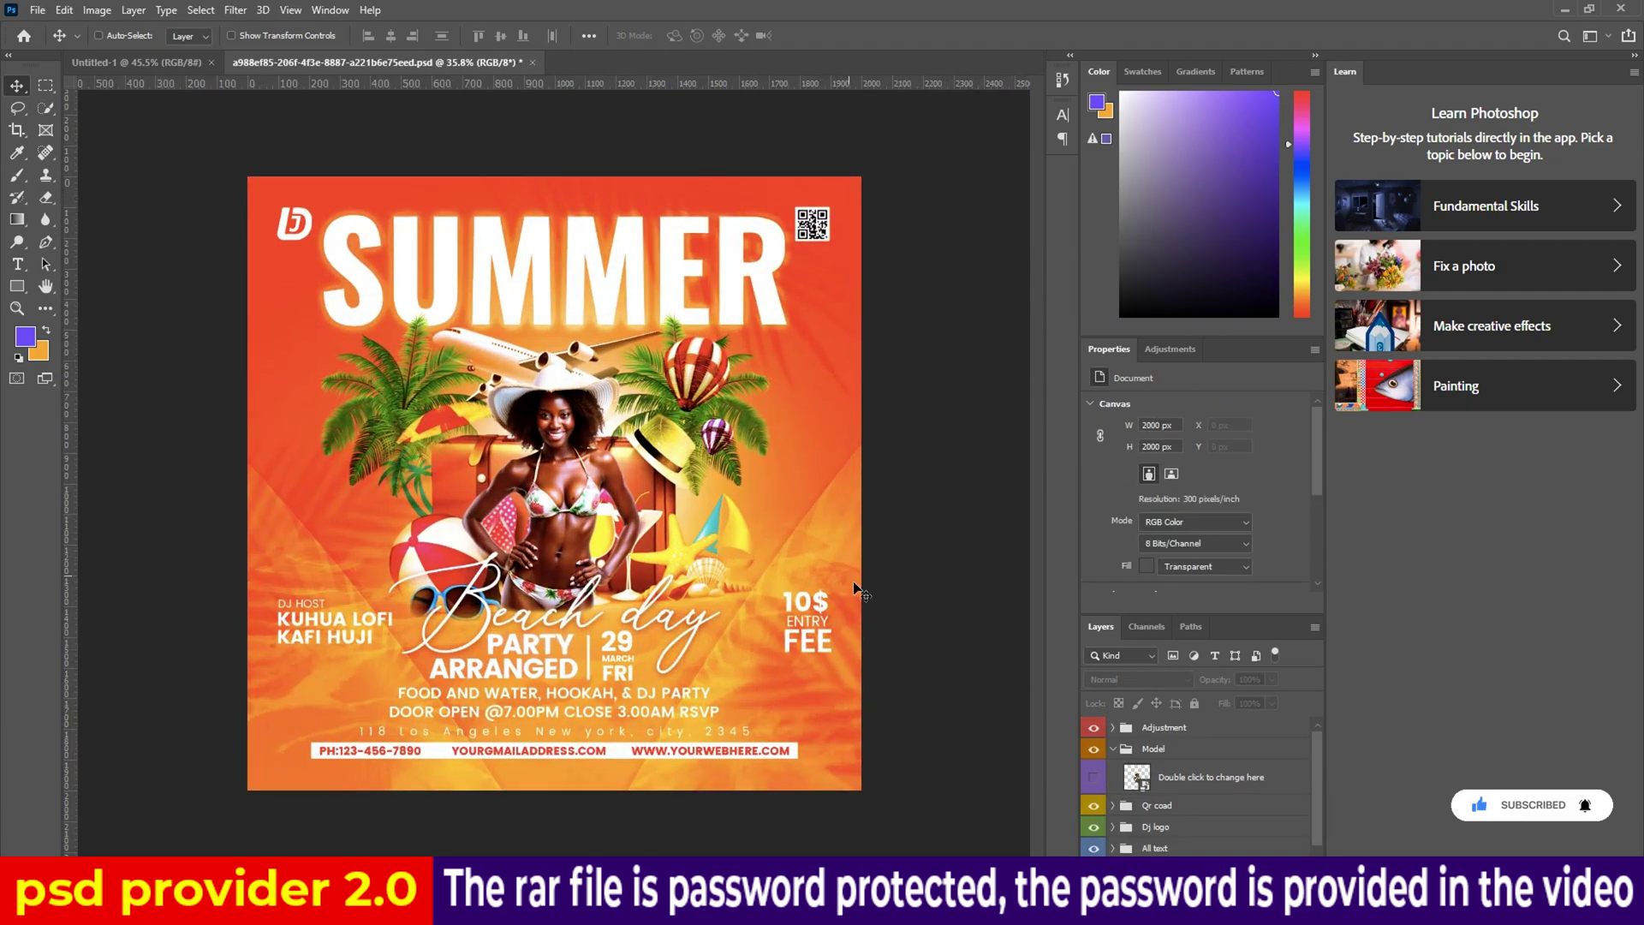
pyautogui.click(1184, 788)
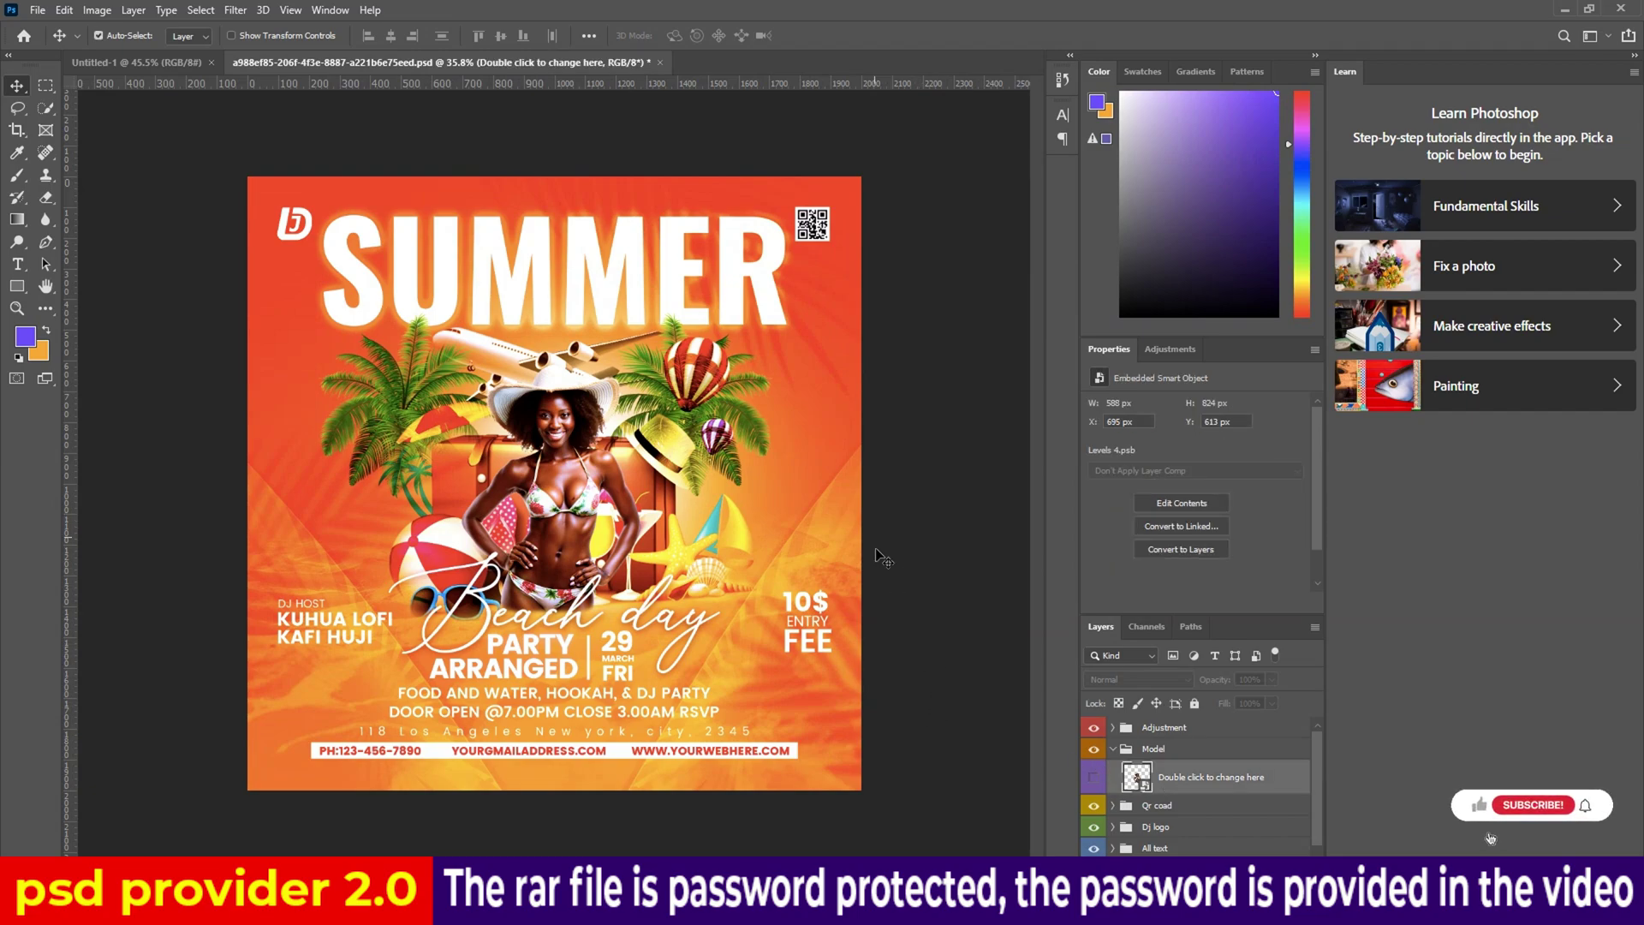
pyautogui.click(1091, 778)
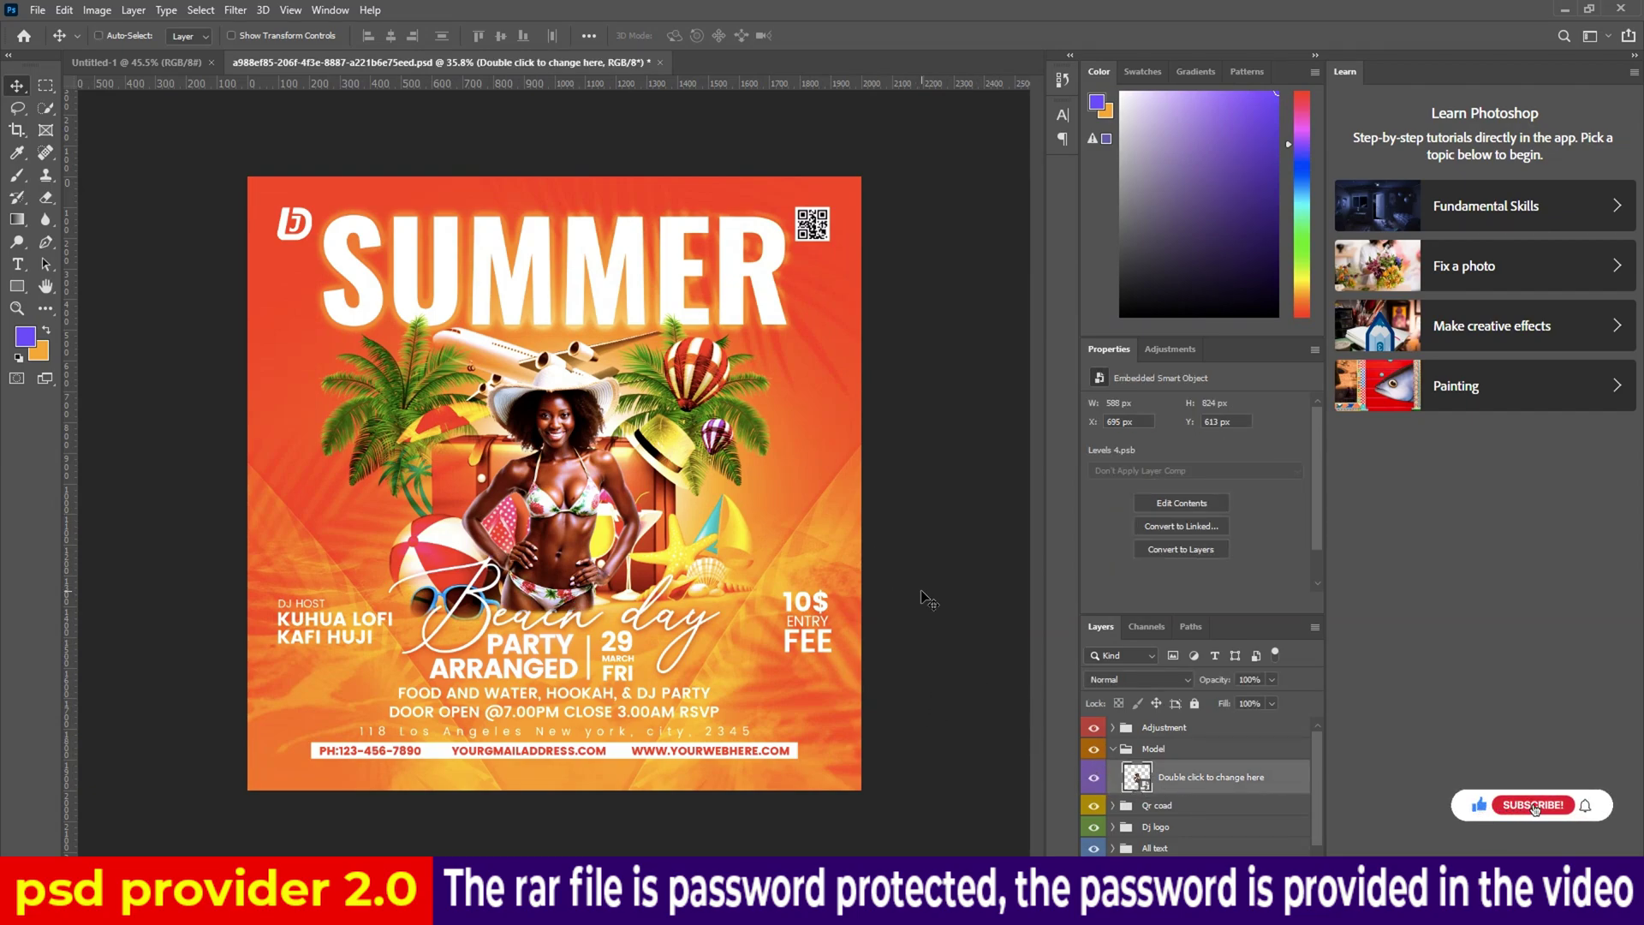
pyautogui.hotkey('ctrl', 't')
pyautogui.moveTo(650, 314); pyautogui.dragTo(693, 238)
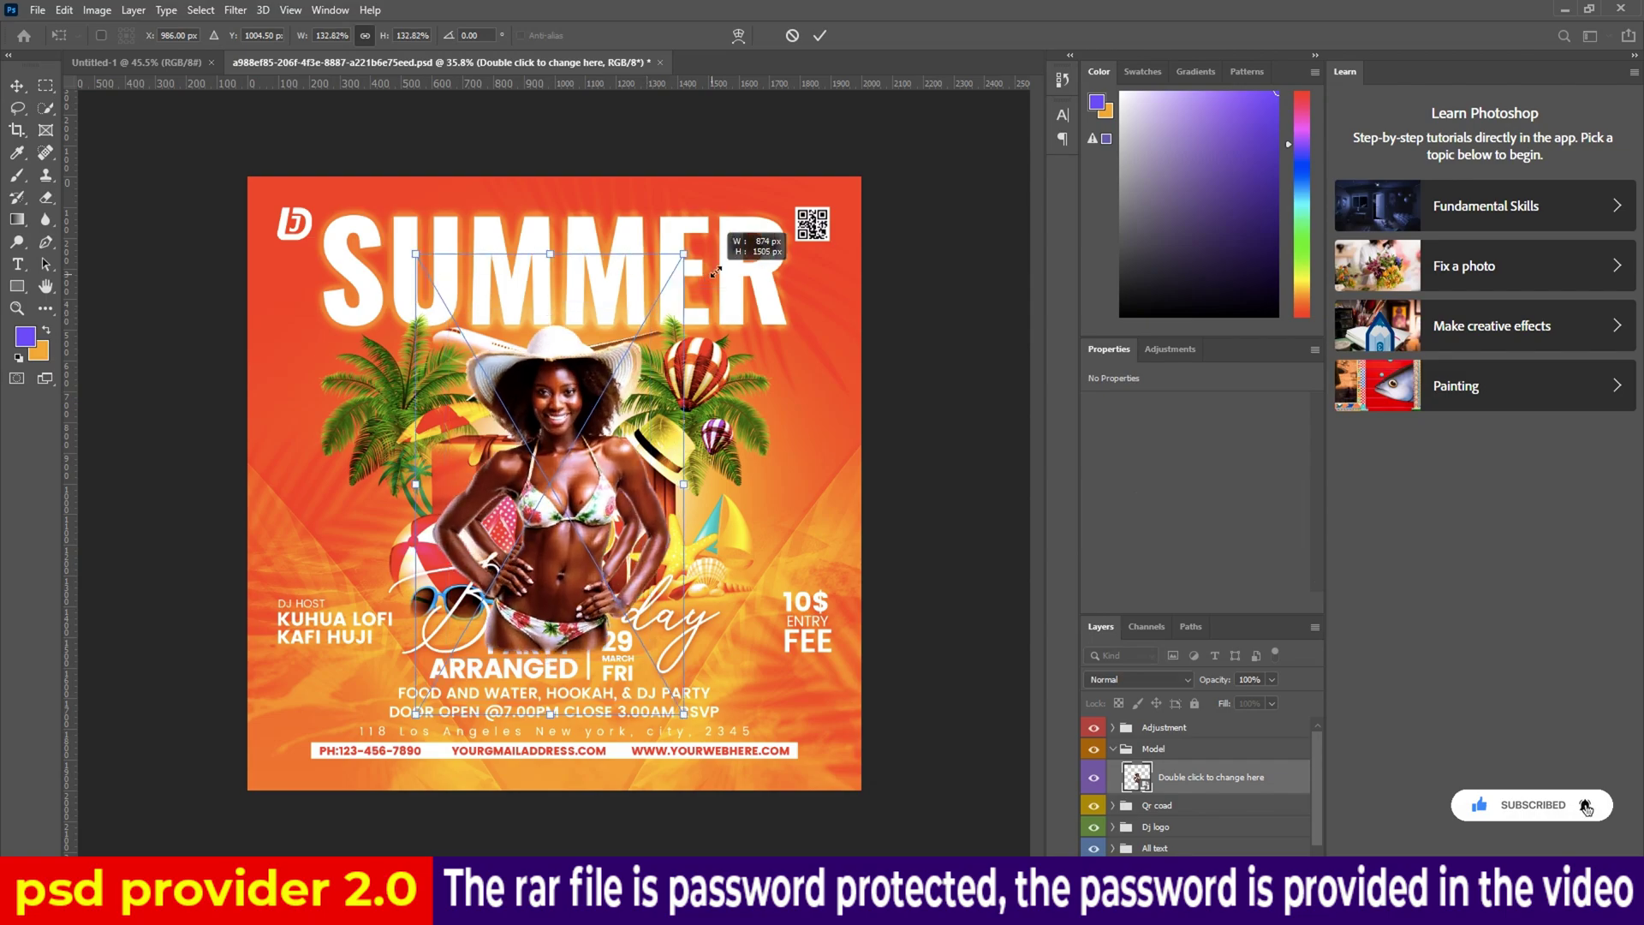
pyautogui.moveTo(597, 547); pyautogui.dragTo(598, 539)
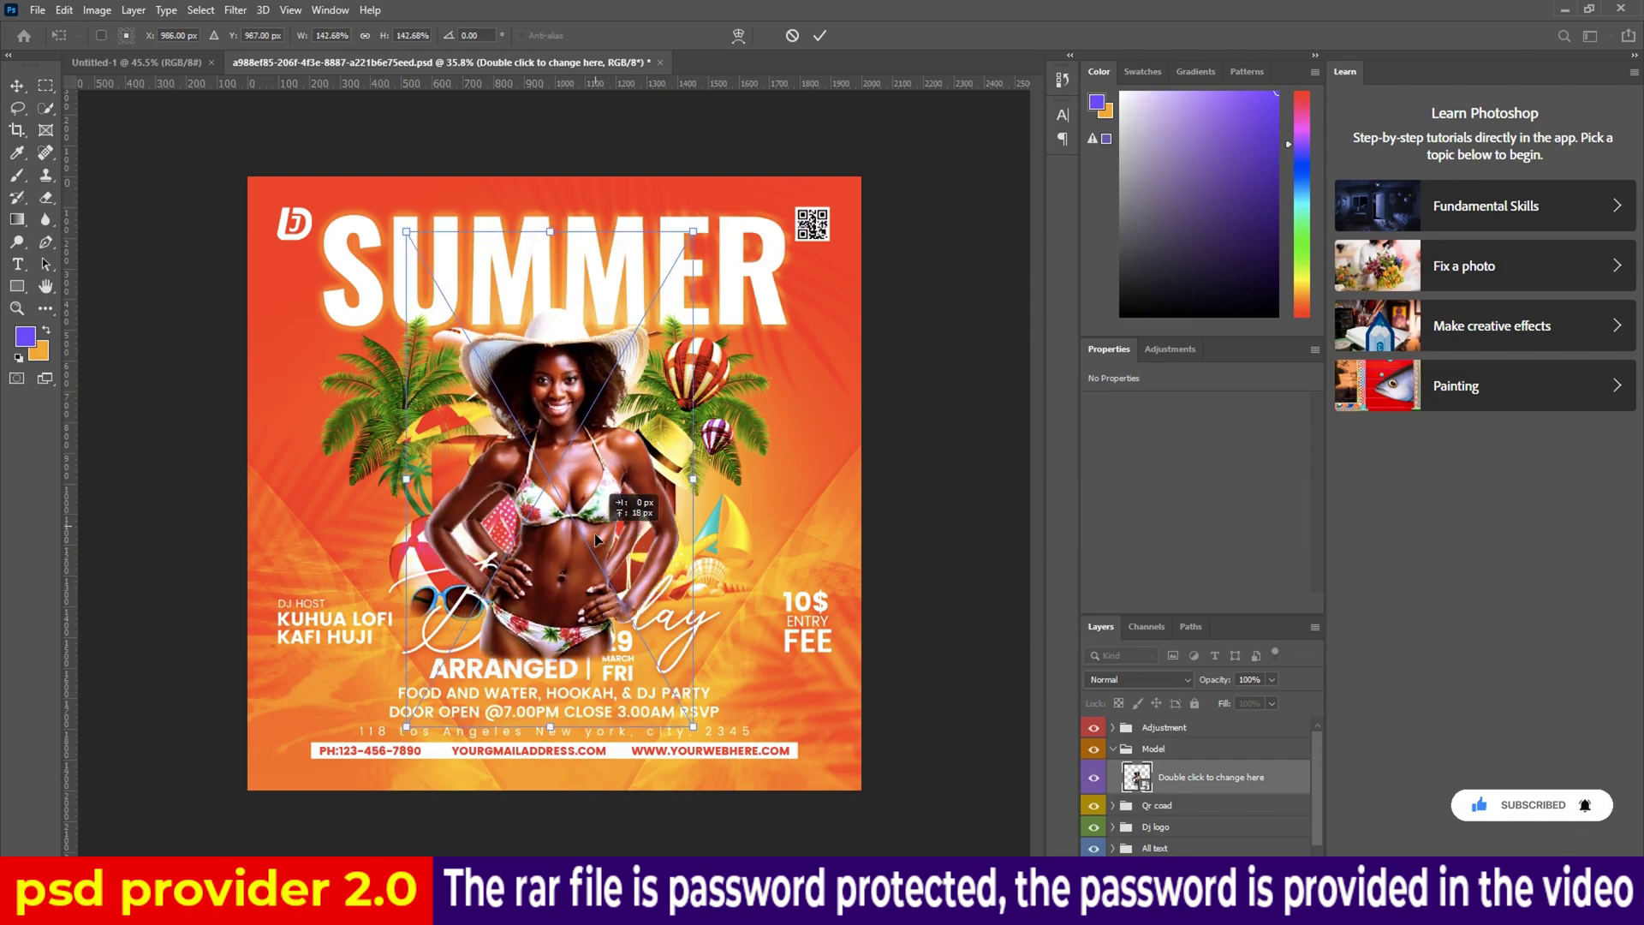
pyautogui.moveTo(693, 227); pyautogui.dragTo(690, 266)
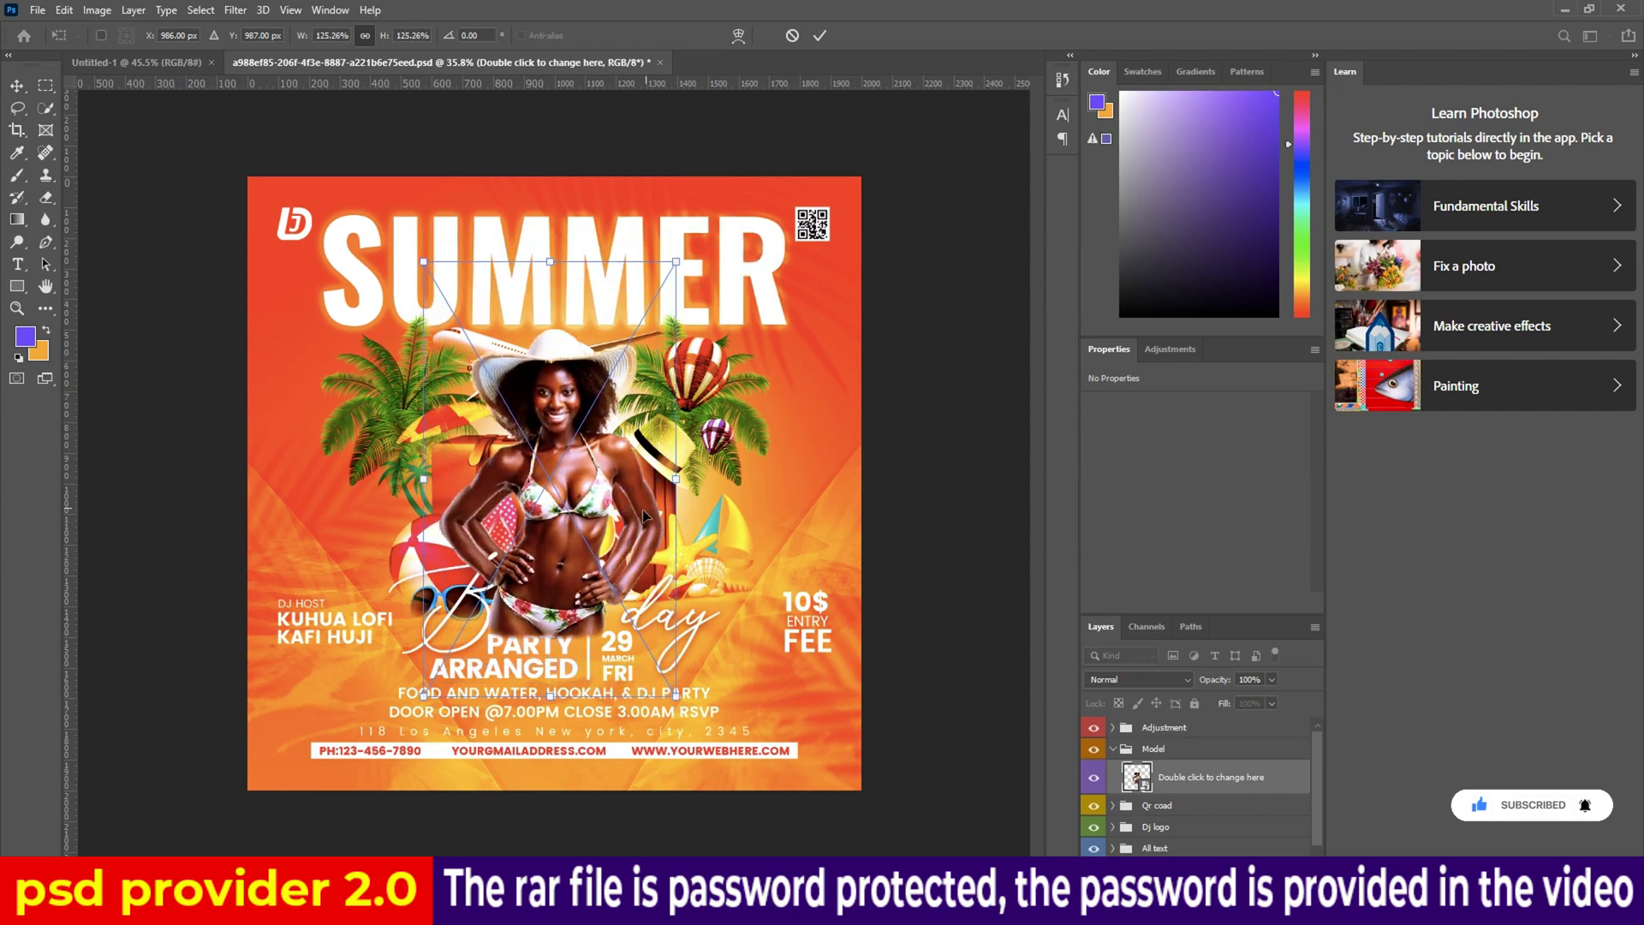
pyautogui.click(820, 35)
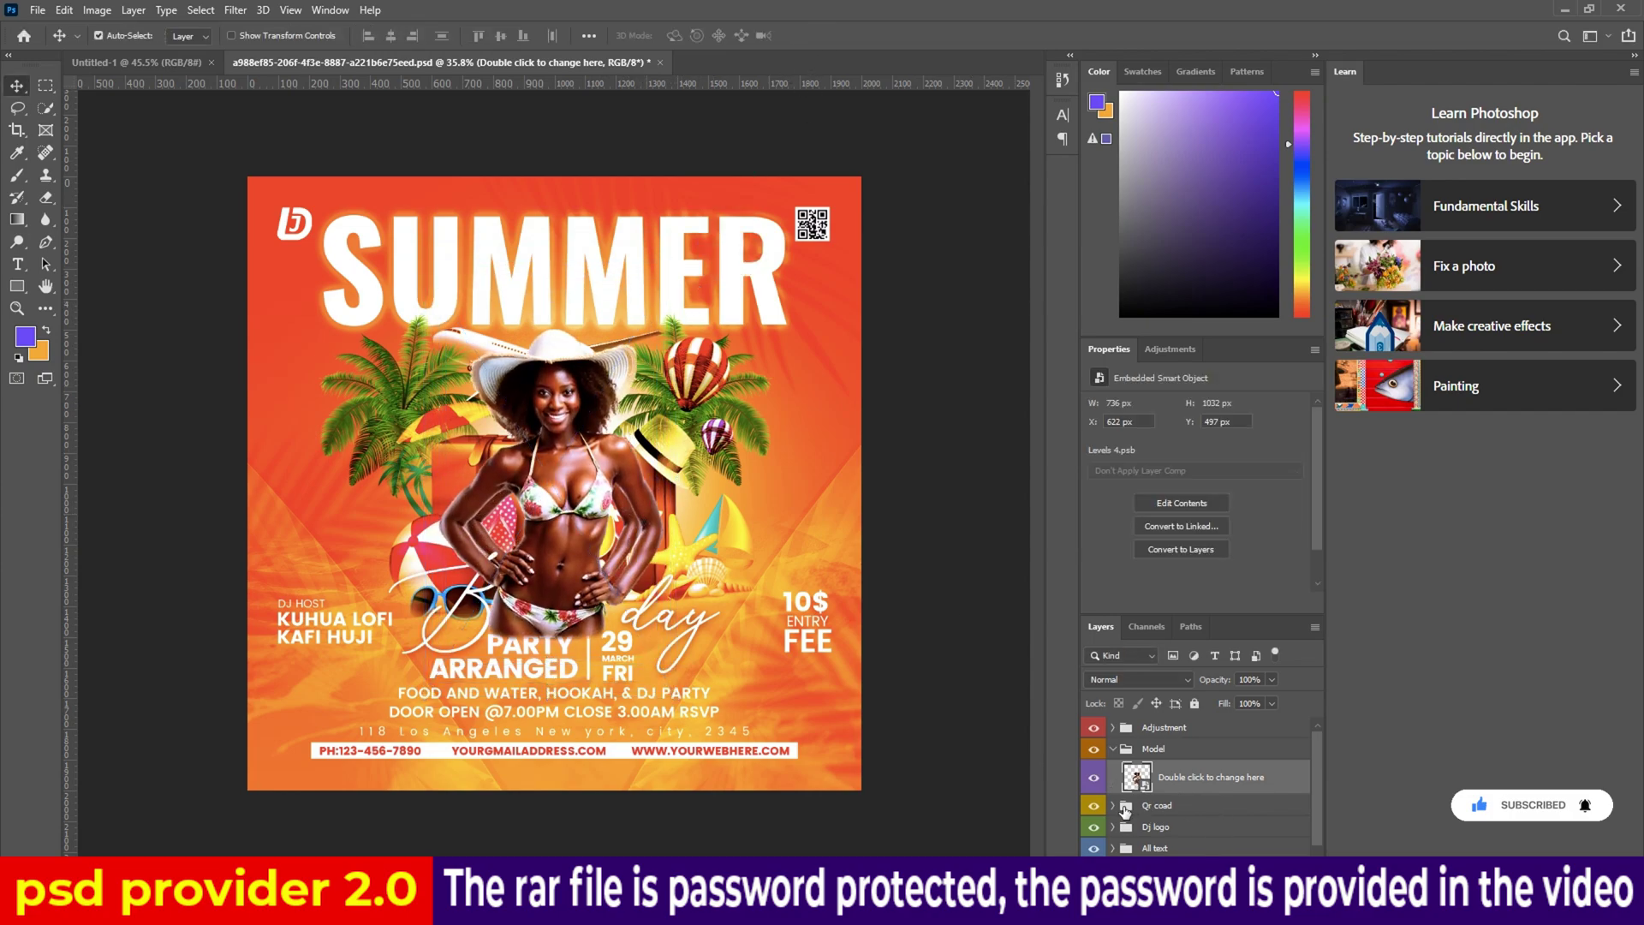
# Move the All text group above the collapsed Model group, then close the Beach day flyer
pyautogui.click(1113, 750)
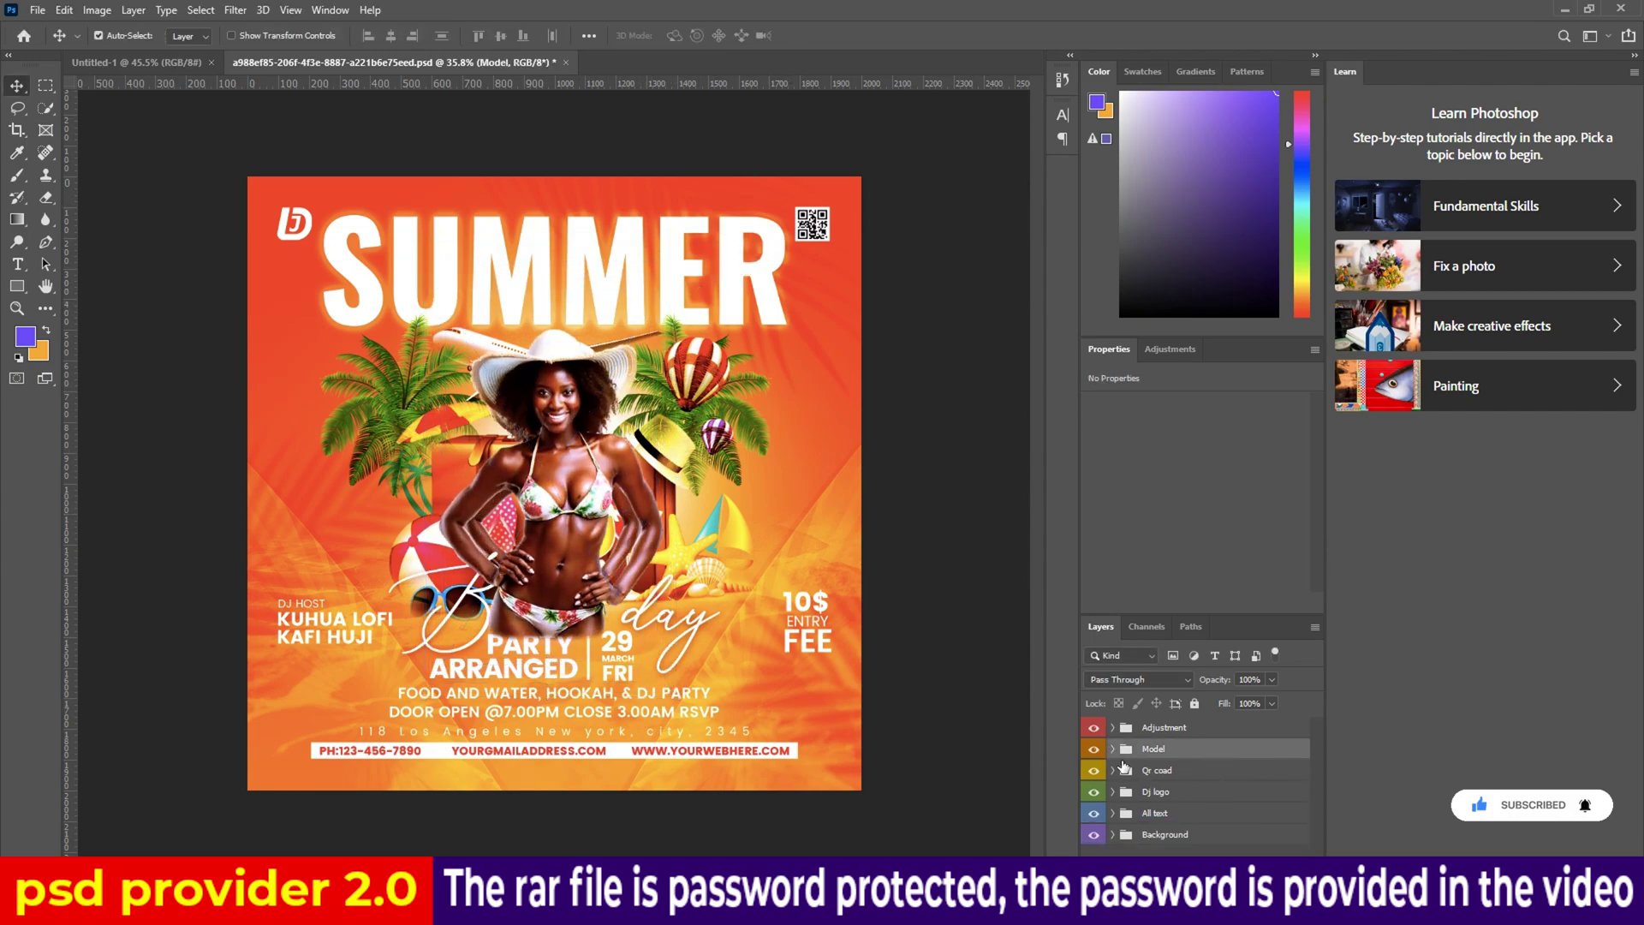
pyautogui.click(1092, 813)
pyautogui.moveTo(1170, 822); pyautogui.dragTo(1145, 741)
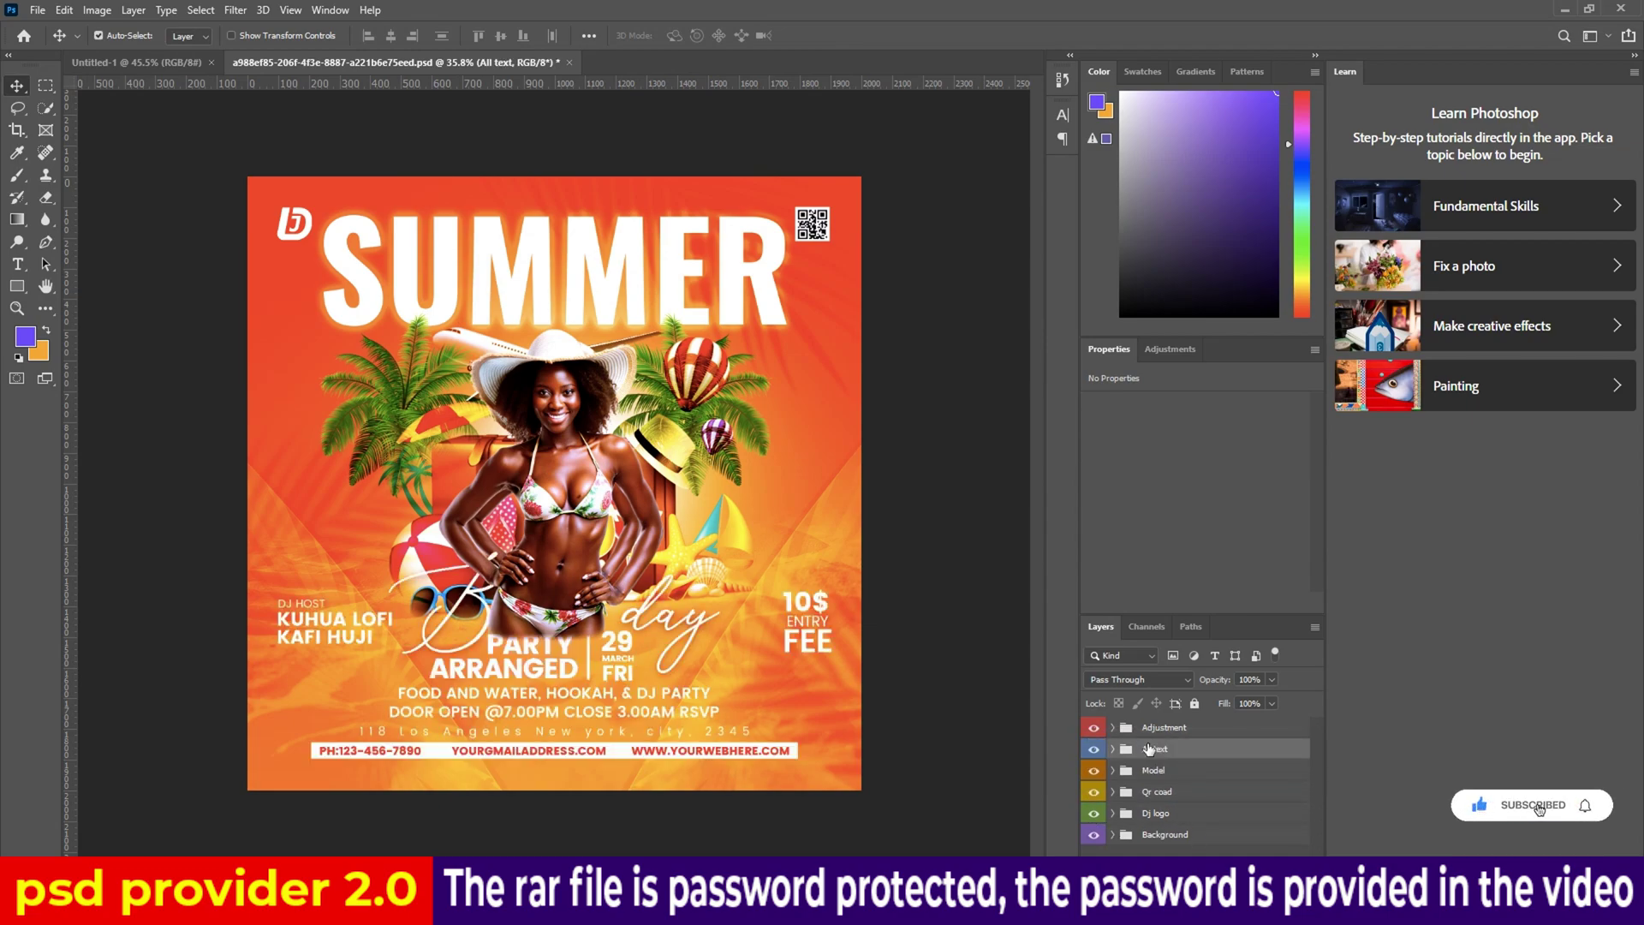
pyautogui.hotkey('ctrl', '0')
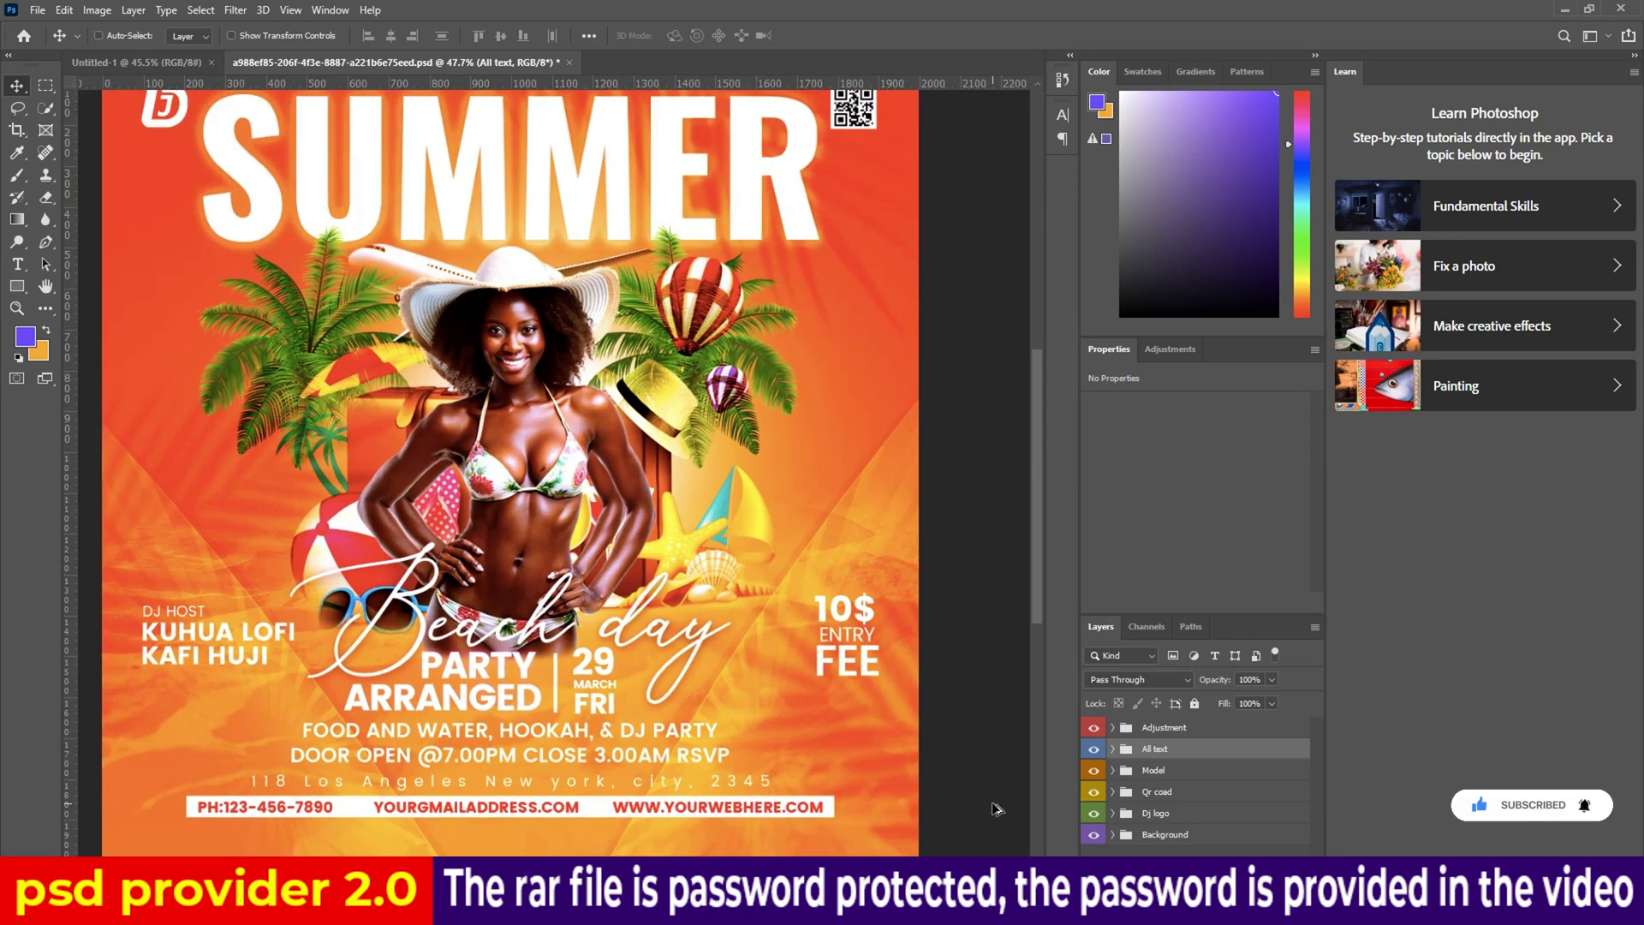
pyautogui.press('ctrl')
pyautogui.click(994, 809)
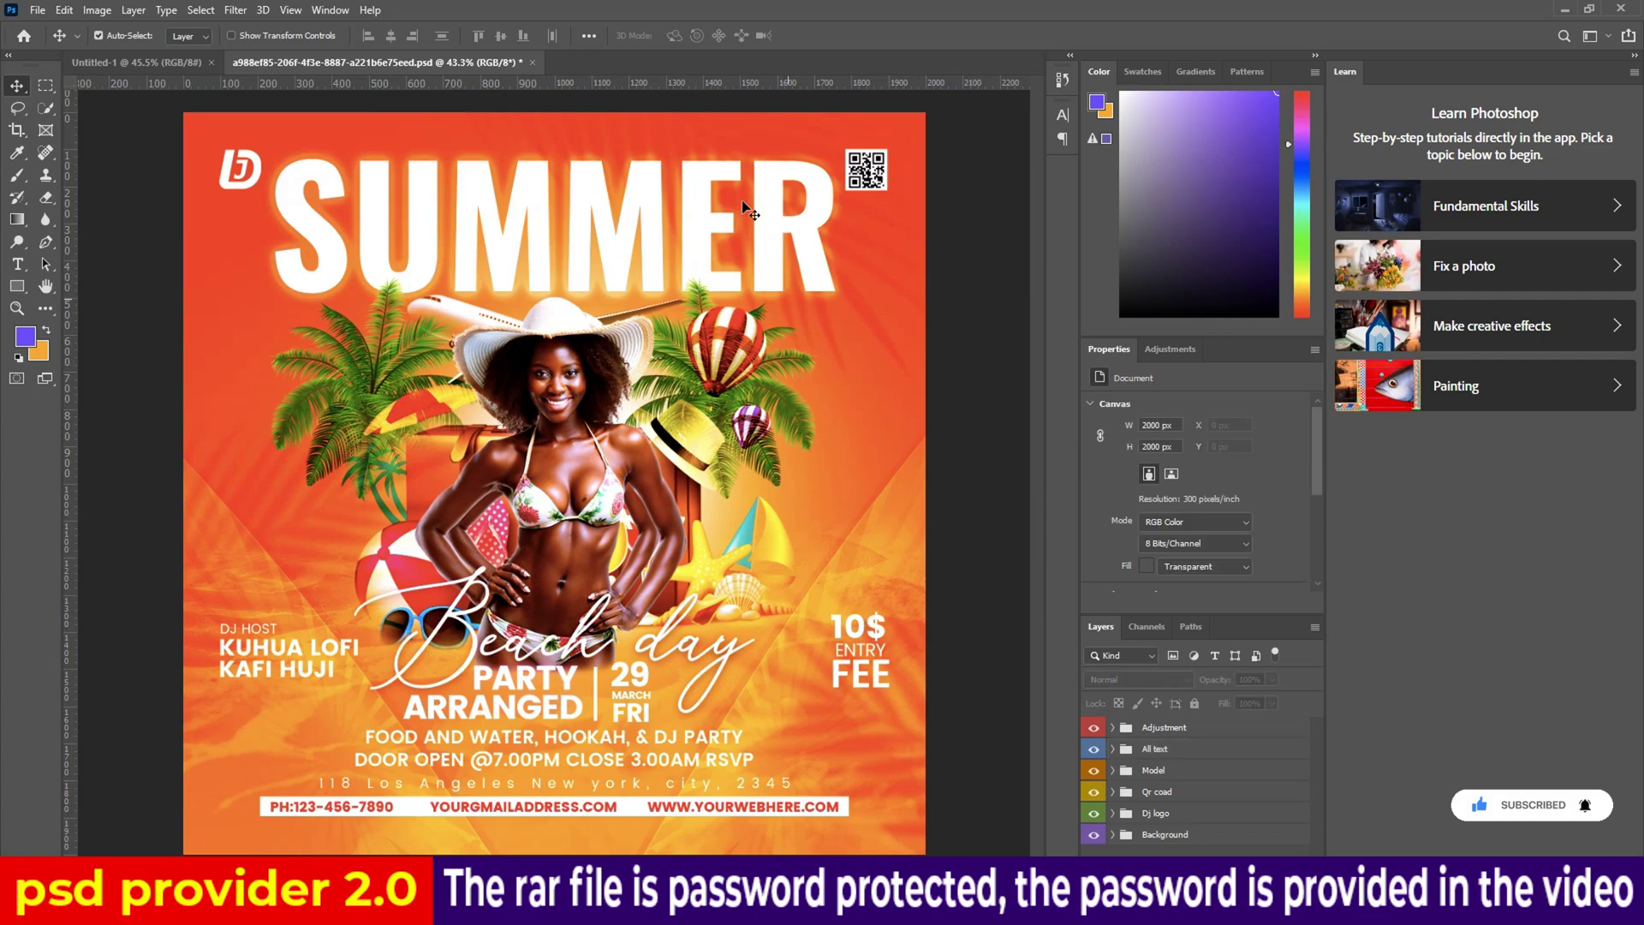
pyautogui.click(532, 63)
# Close the Beach day flyer without saving and open the no269 flyer keeping its layers
pyautogui.click(814, 334)
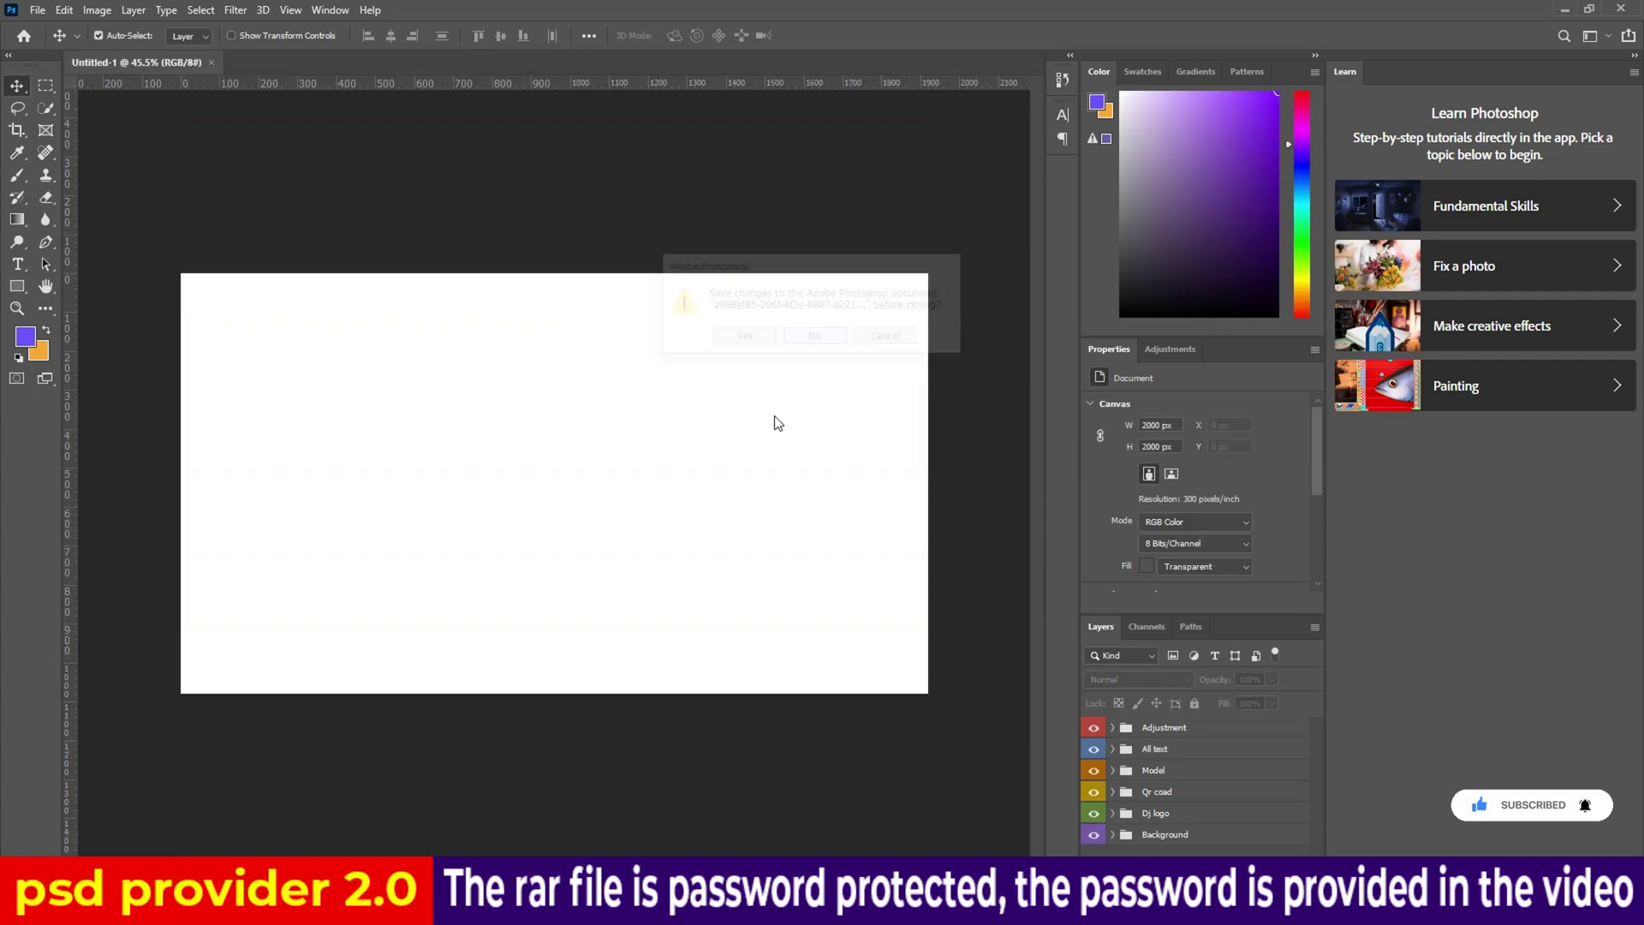
pyautogui.click(685, 805)
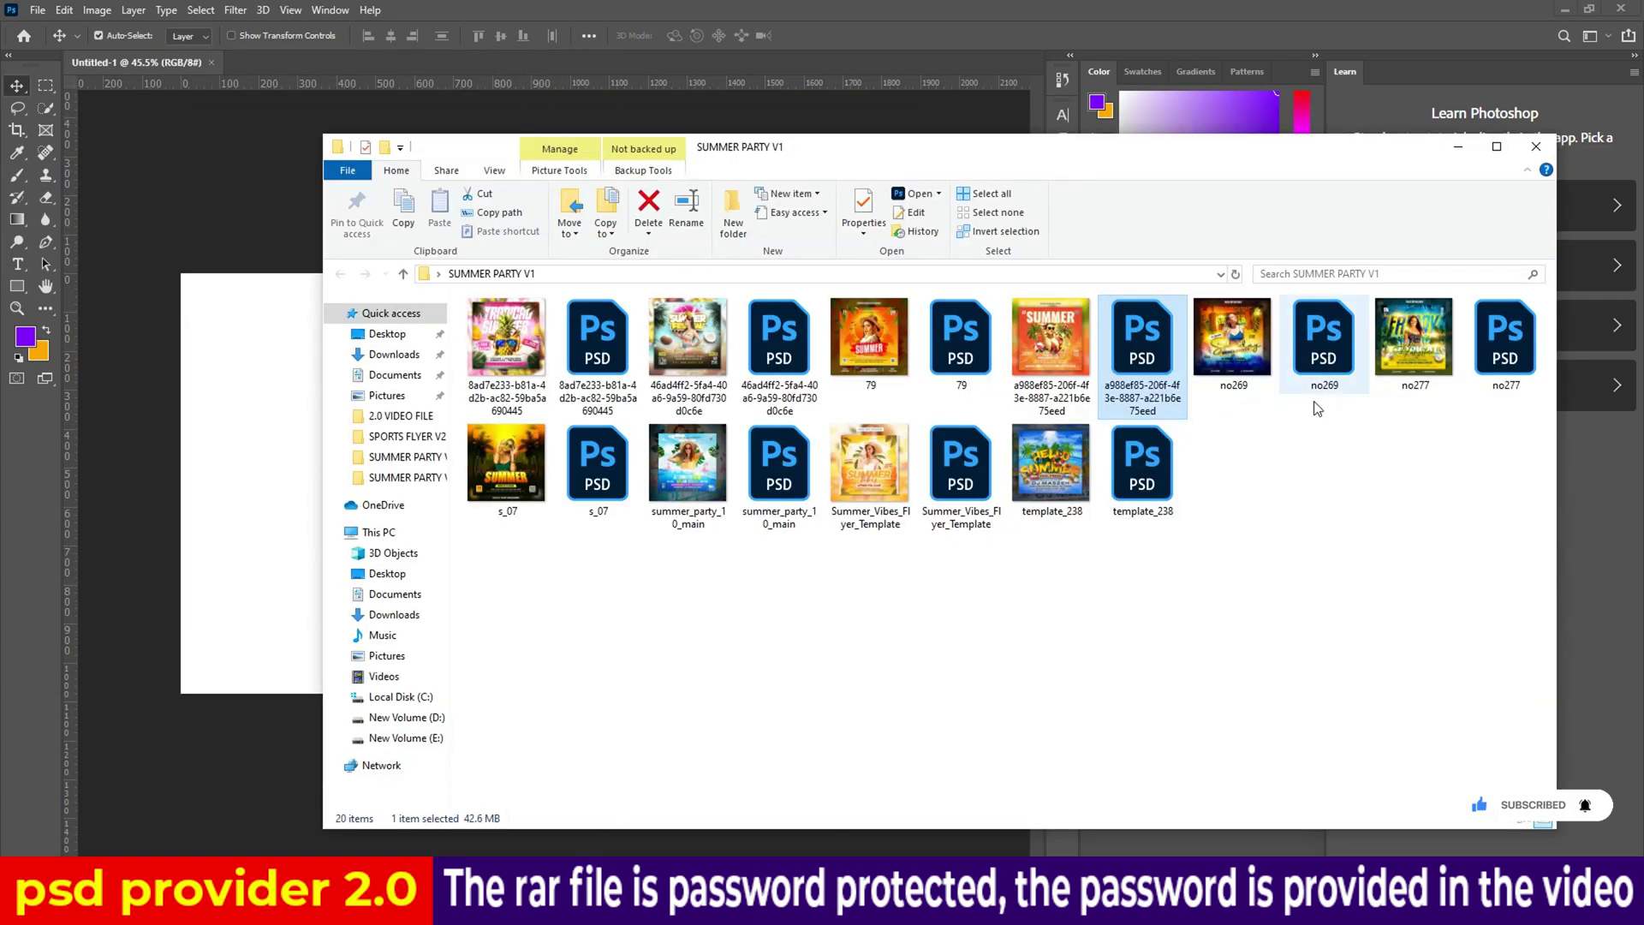
pyautogui.doubleClick(1326, 354)
pyautogui.click(771, 364)
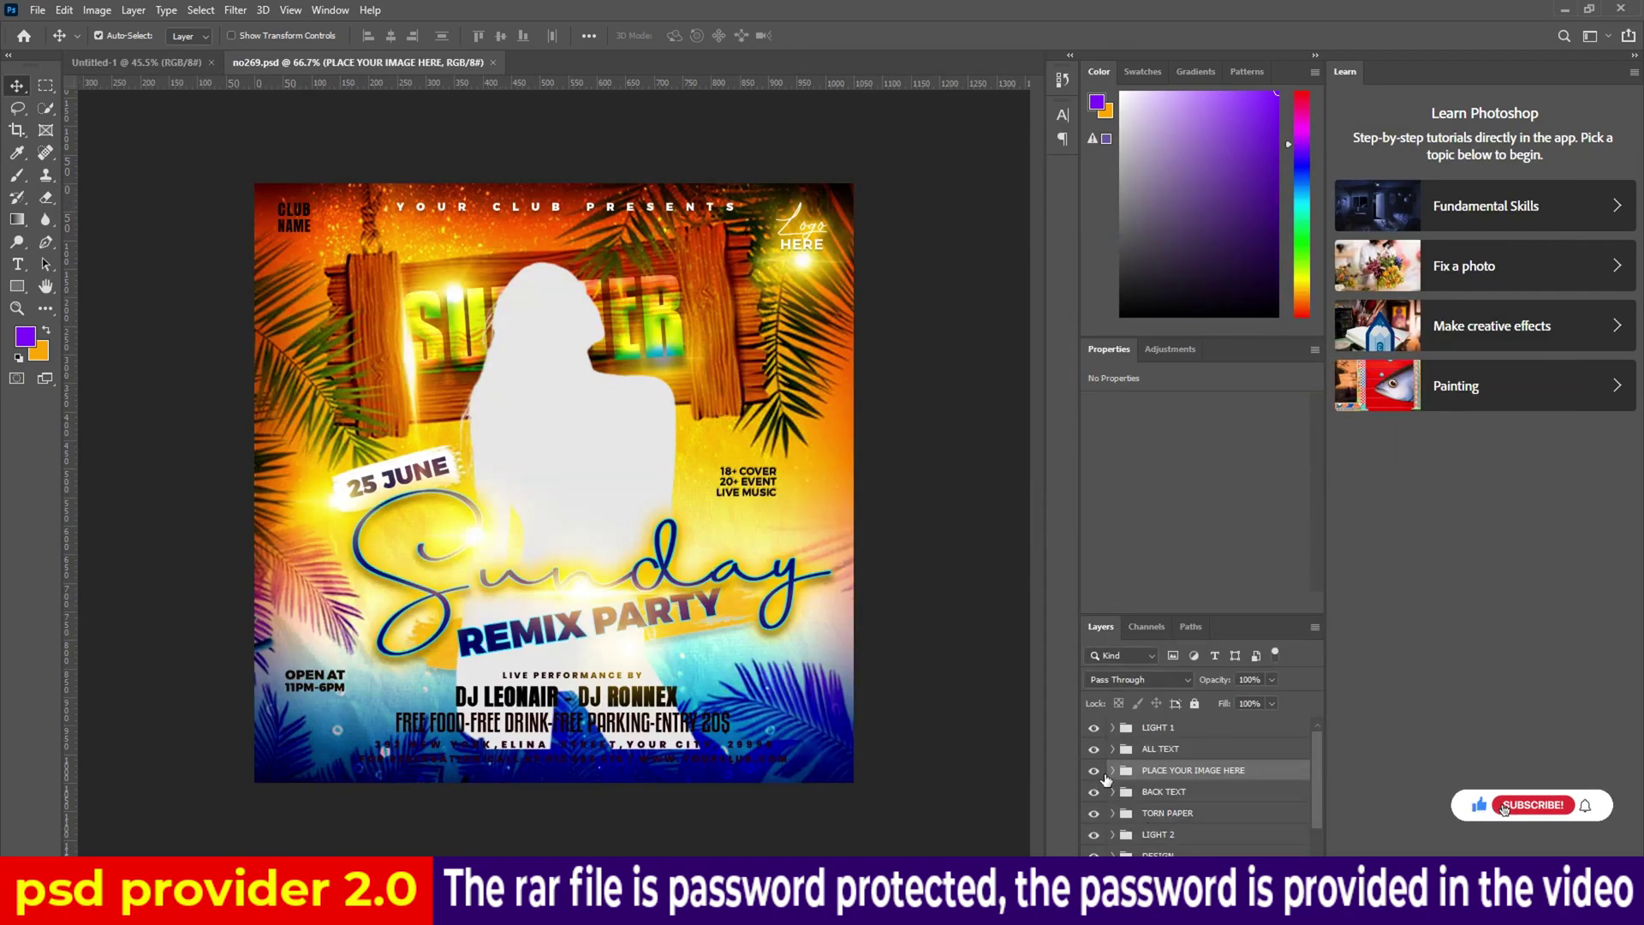
# Replace the white placeholder silhouette with the afvasdcv (8) yellow-hoodie photo and save the smart object
pyautogui.click(1112, 770)
pyautogui.doubleClick(1127, 794)
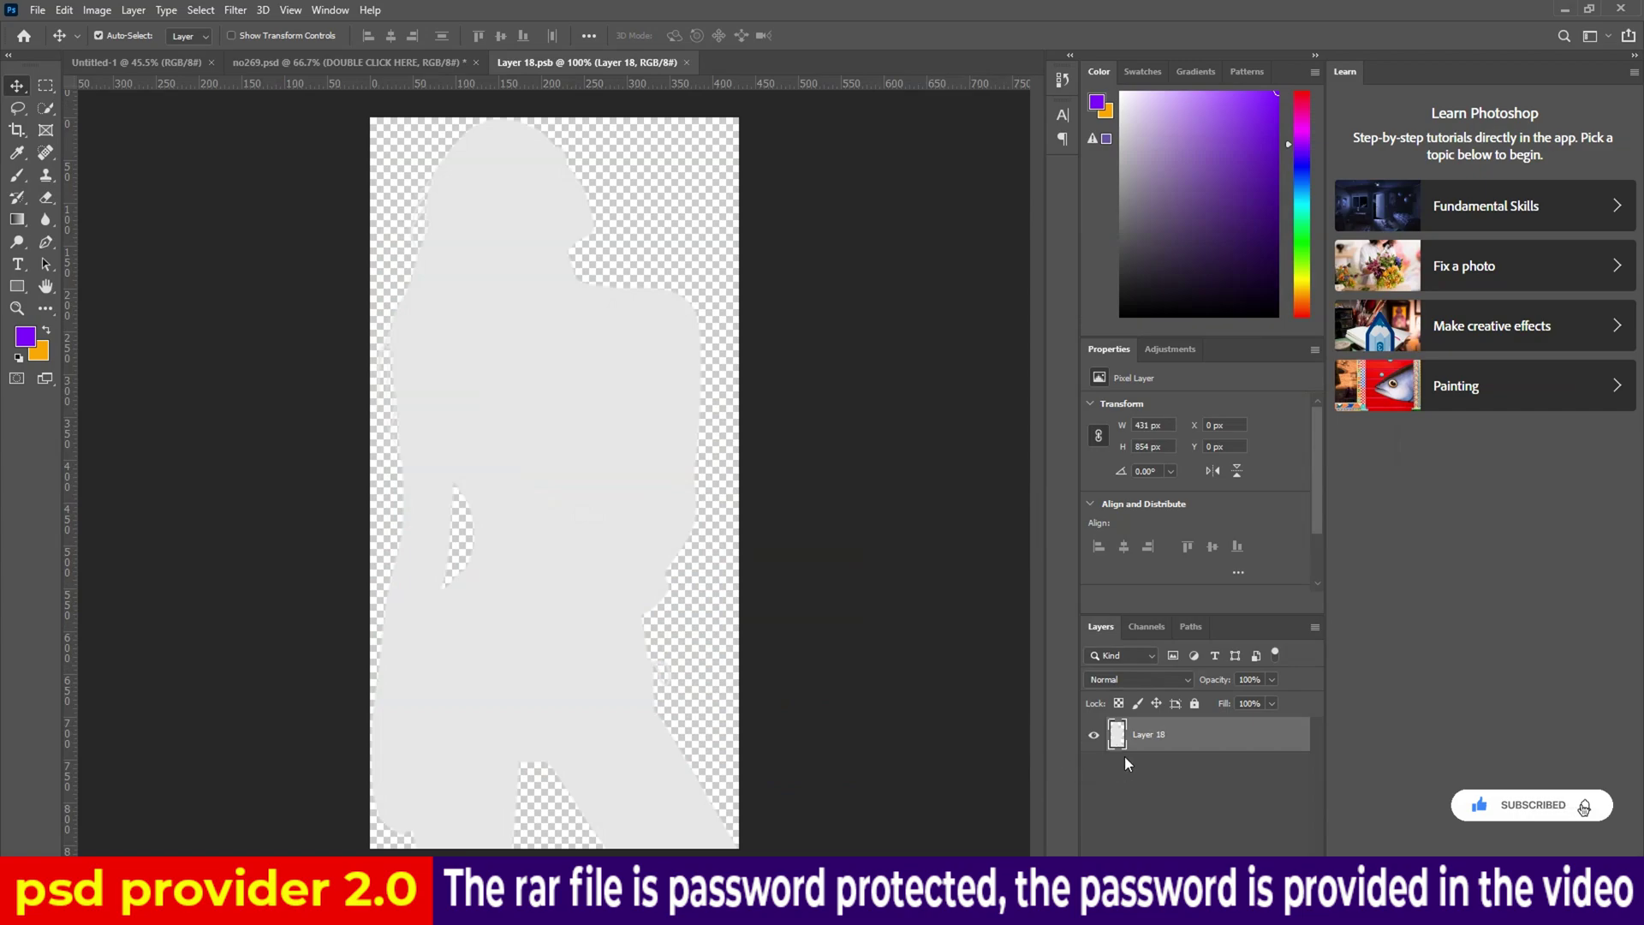
pyautogui.hotkey('ctrl', ',')
pyautogui.click(685, 839)
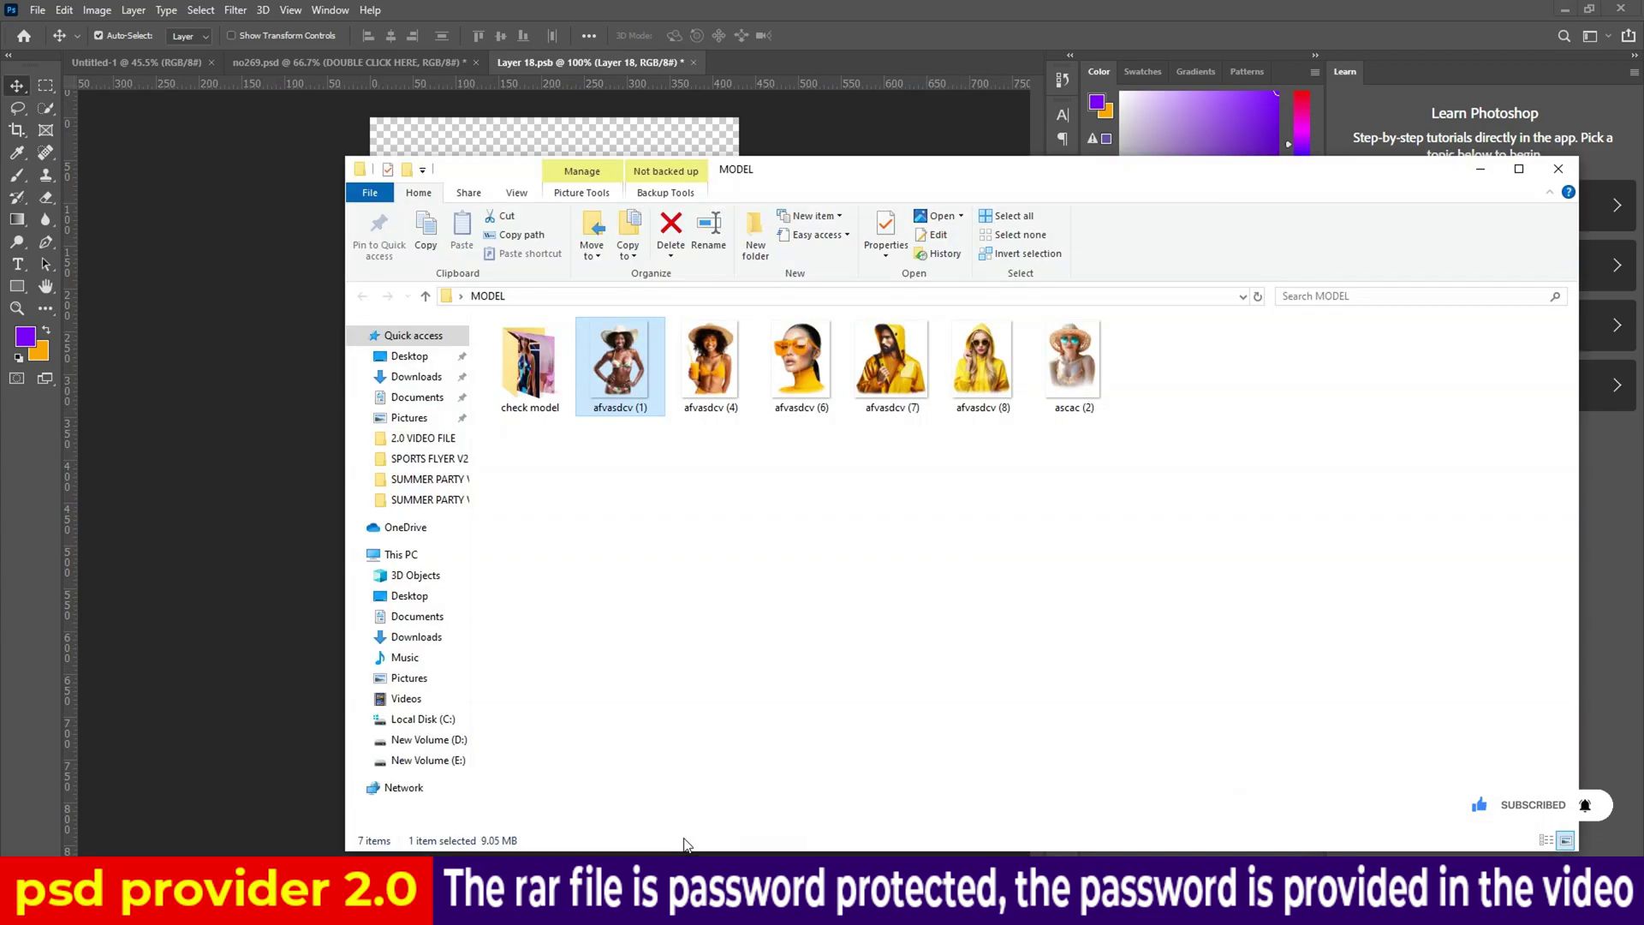
pyautogui.moveTo(978, 381); pyautogui.dragTo(572, 471)
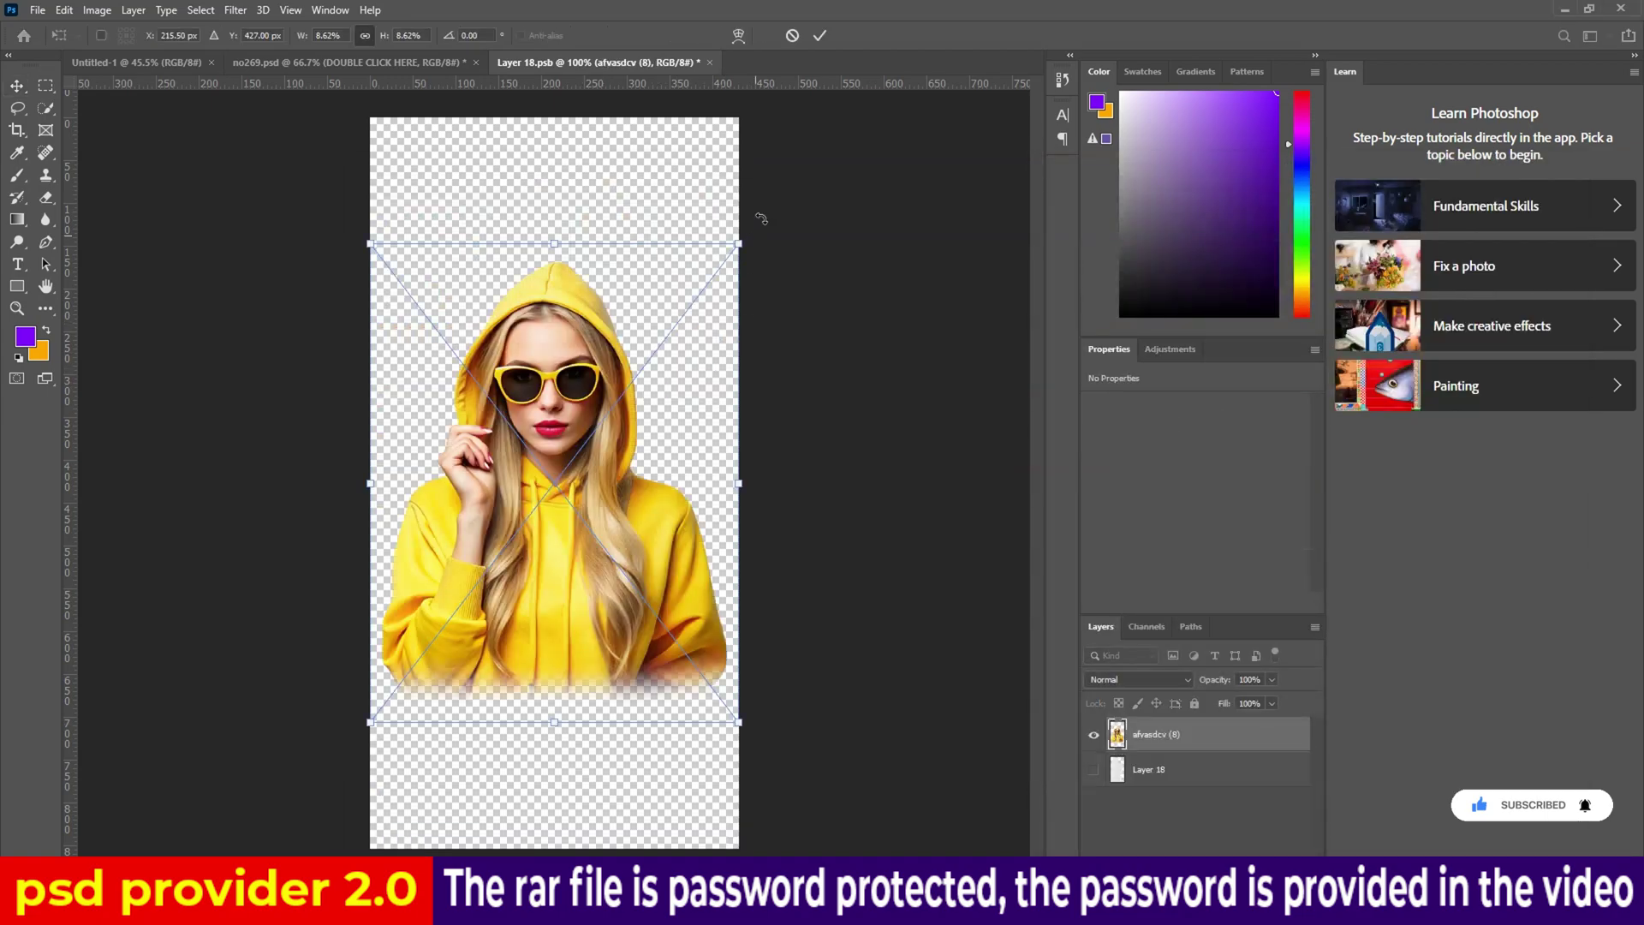
pyautogui.click(820, 35)
pyautogui.click(709, 62)
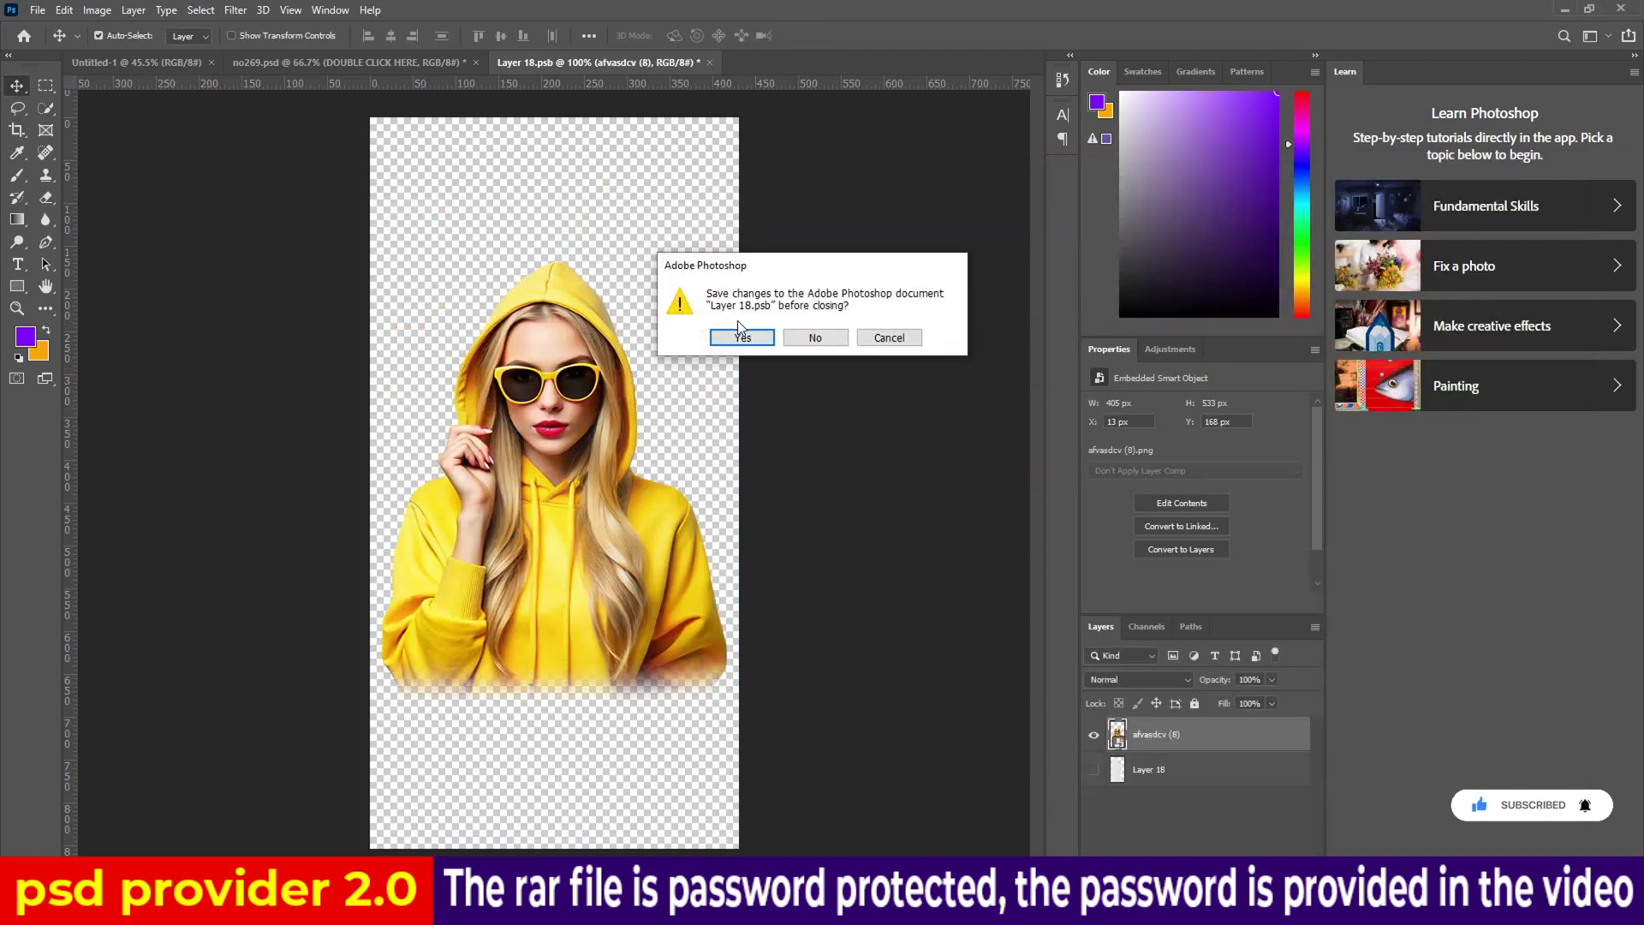
pyautogui.click(745, 335)
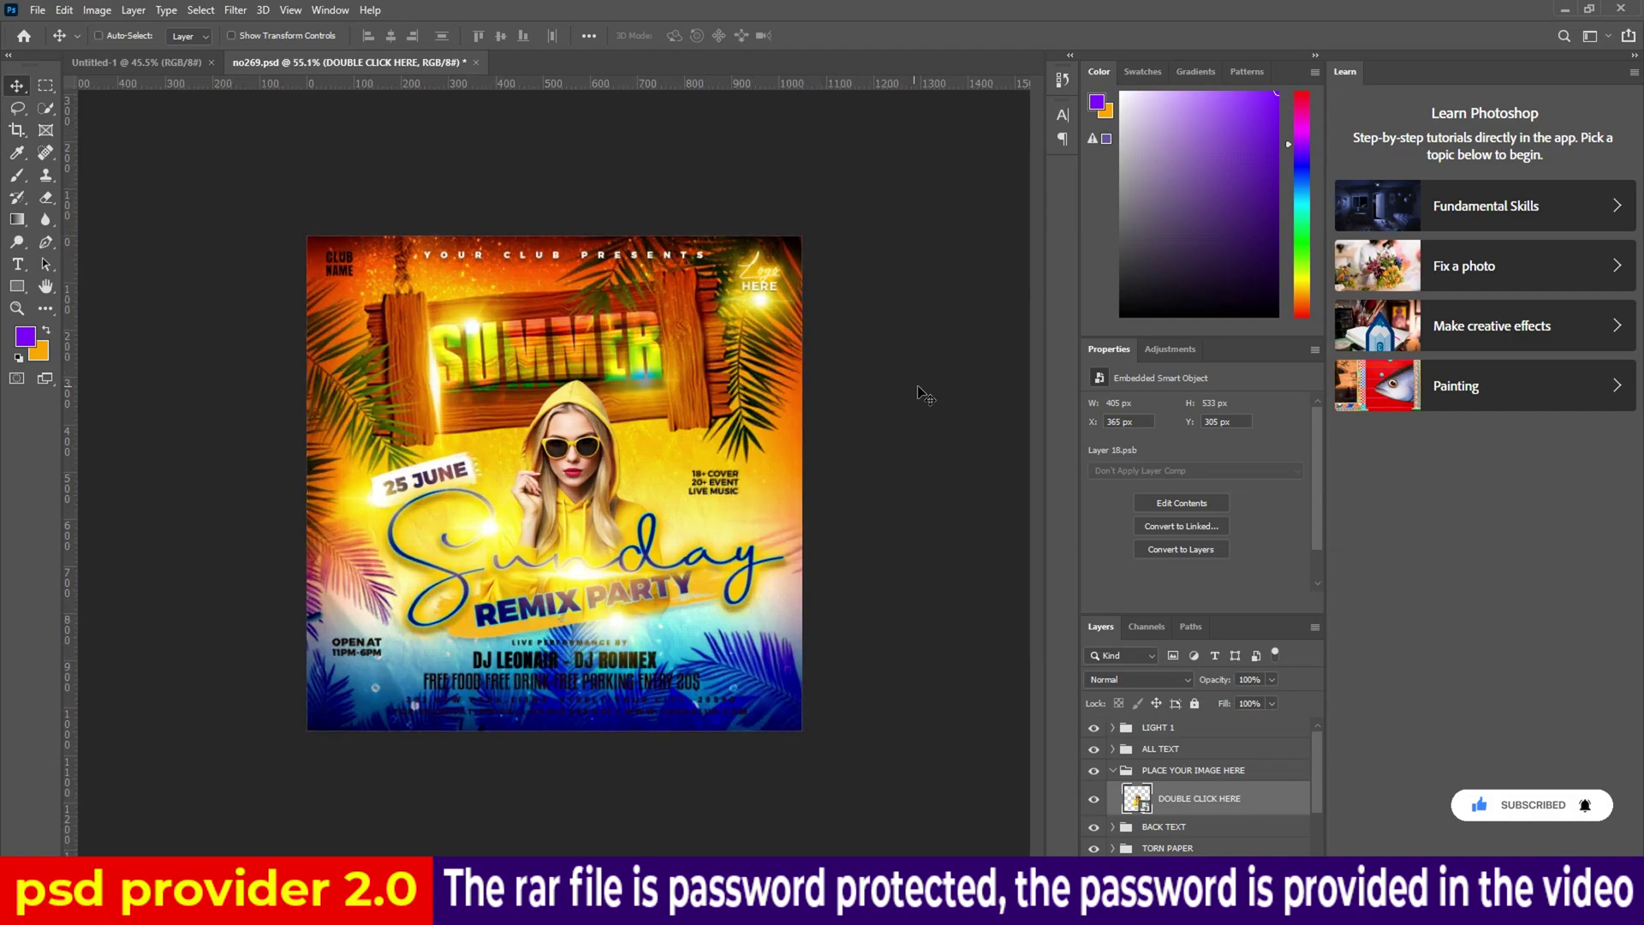
# Scale the woman's photo to about 153% and move it up on the no269 flyer
pyautogui.hotkey('ctrl', 't')
pyautogui.moveTo(685, 313); pyautogui.dragTo(760, 209)
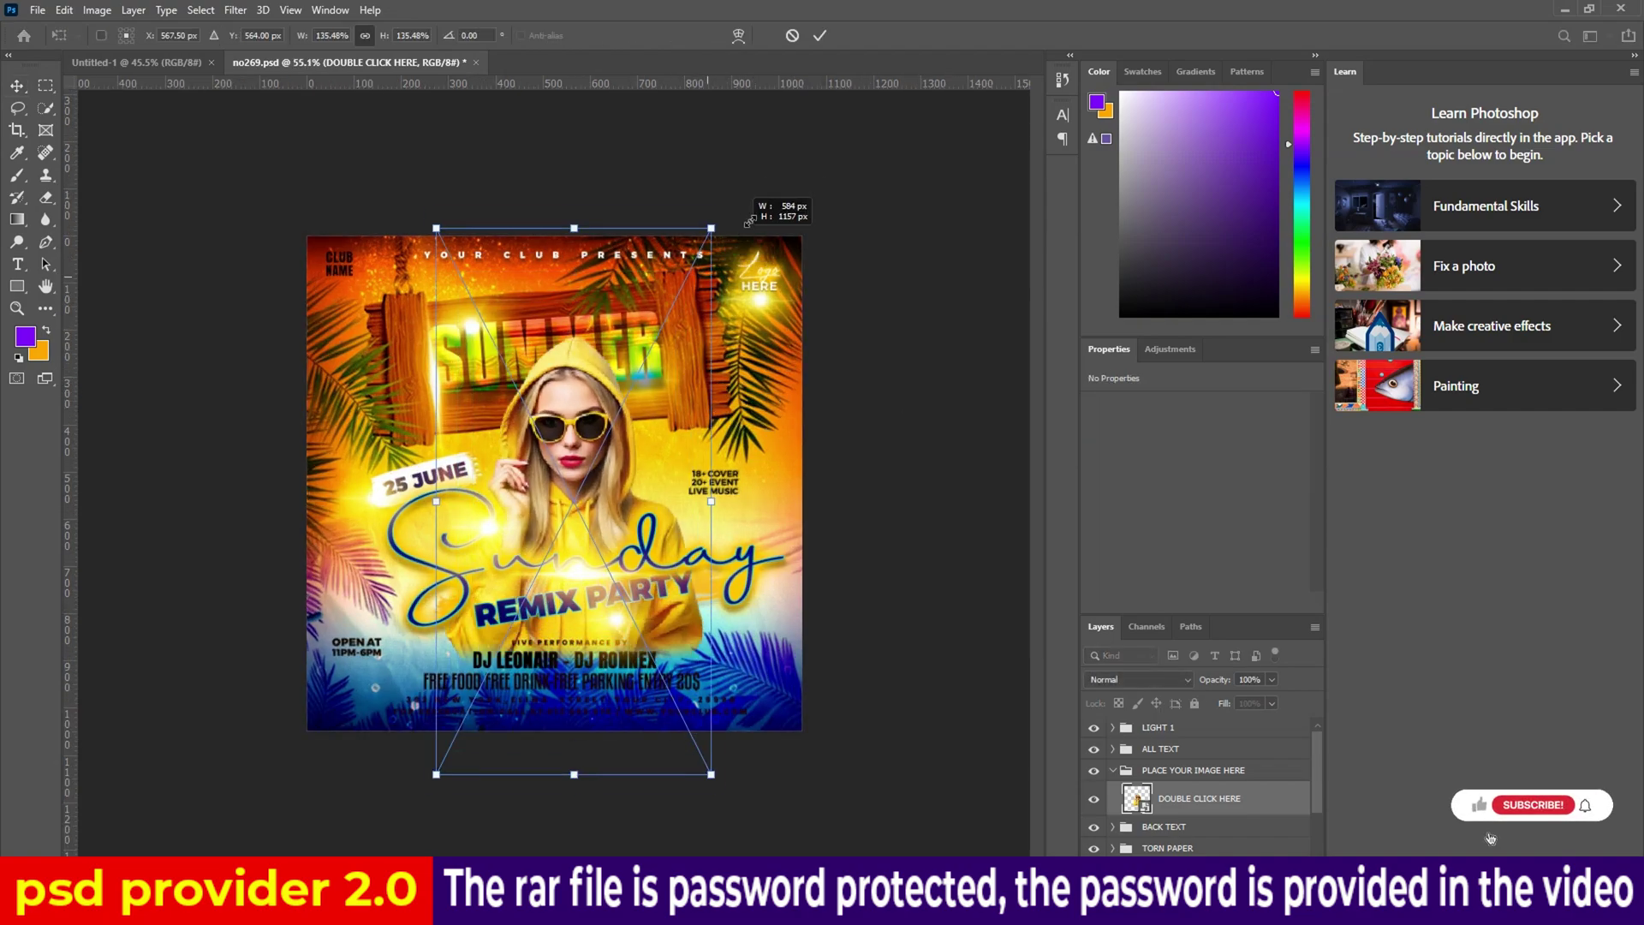
pyautogui.moveTo(586, 481)
pyautogui.mouseDown()
pyautogui.moveTo(586, 414)
pyautogui.moveTo(585, 434)
pyautogui.mouseUp()
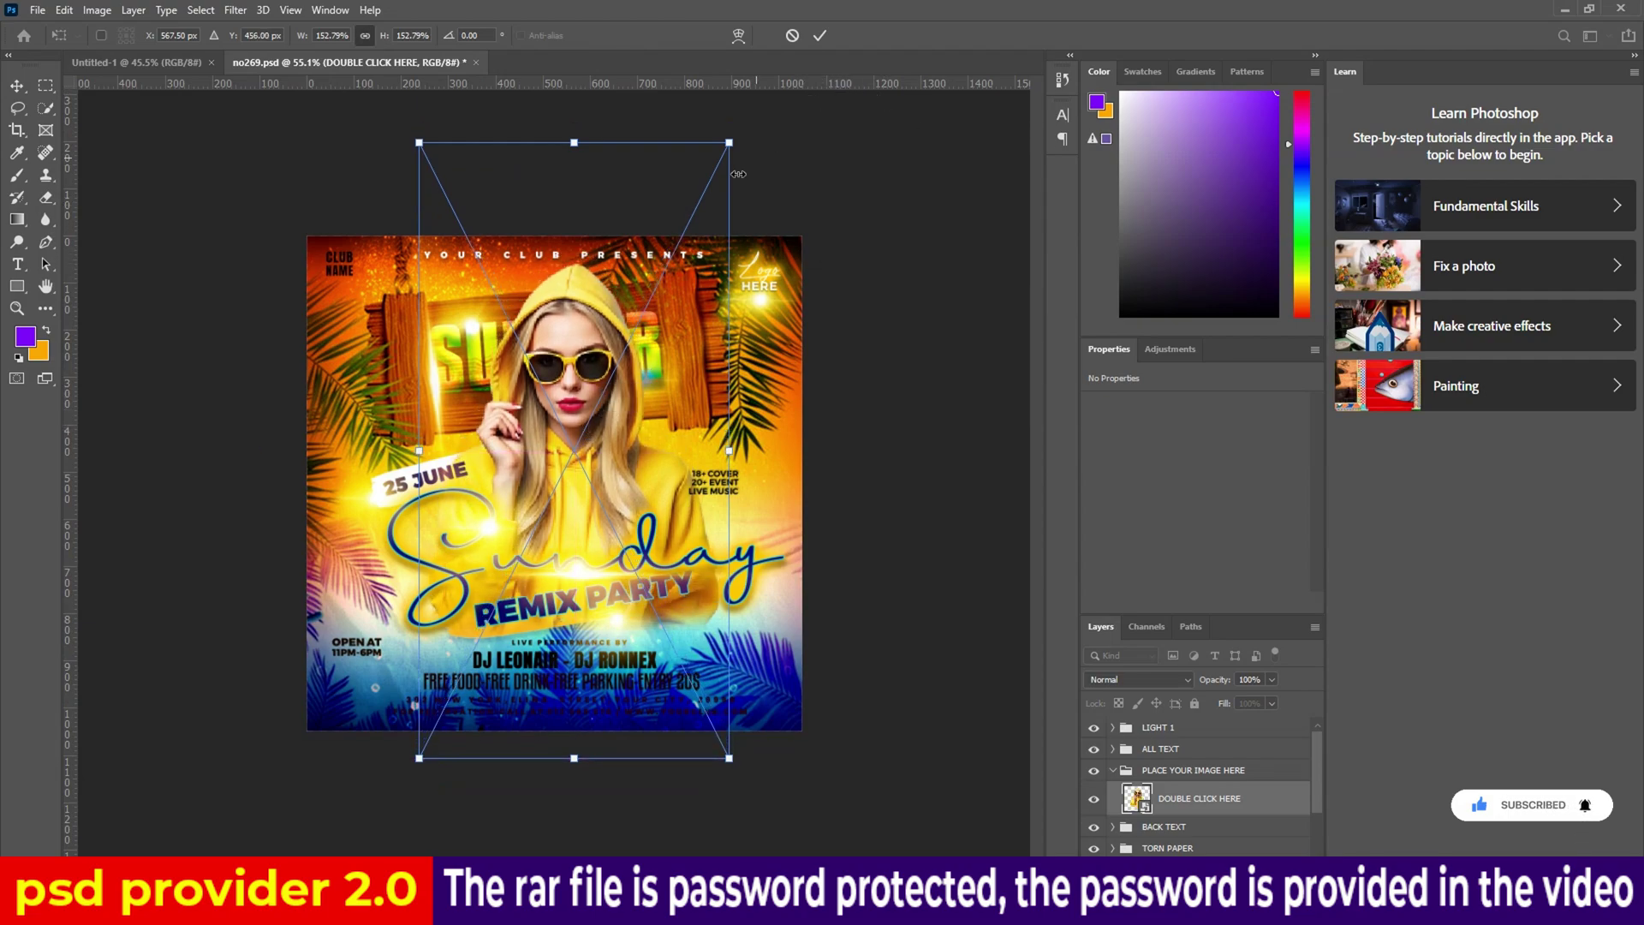
pyautogui.moveTo(629, 287); pyautogui.dragTo(629, 296)
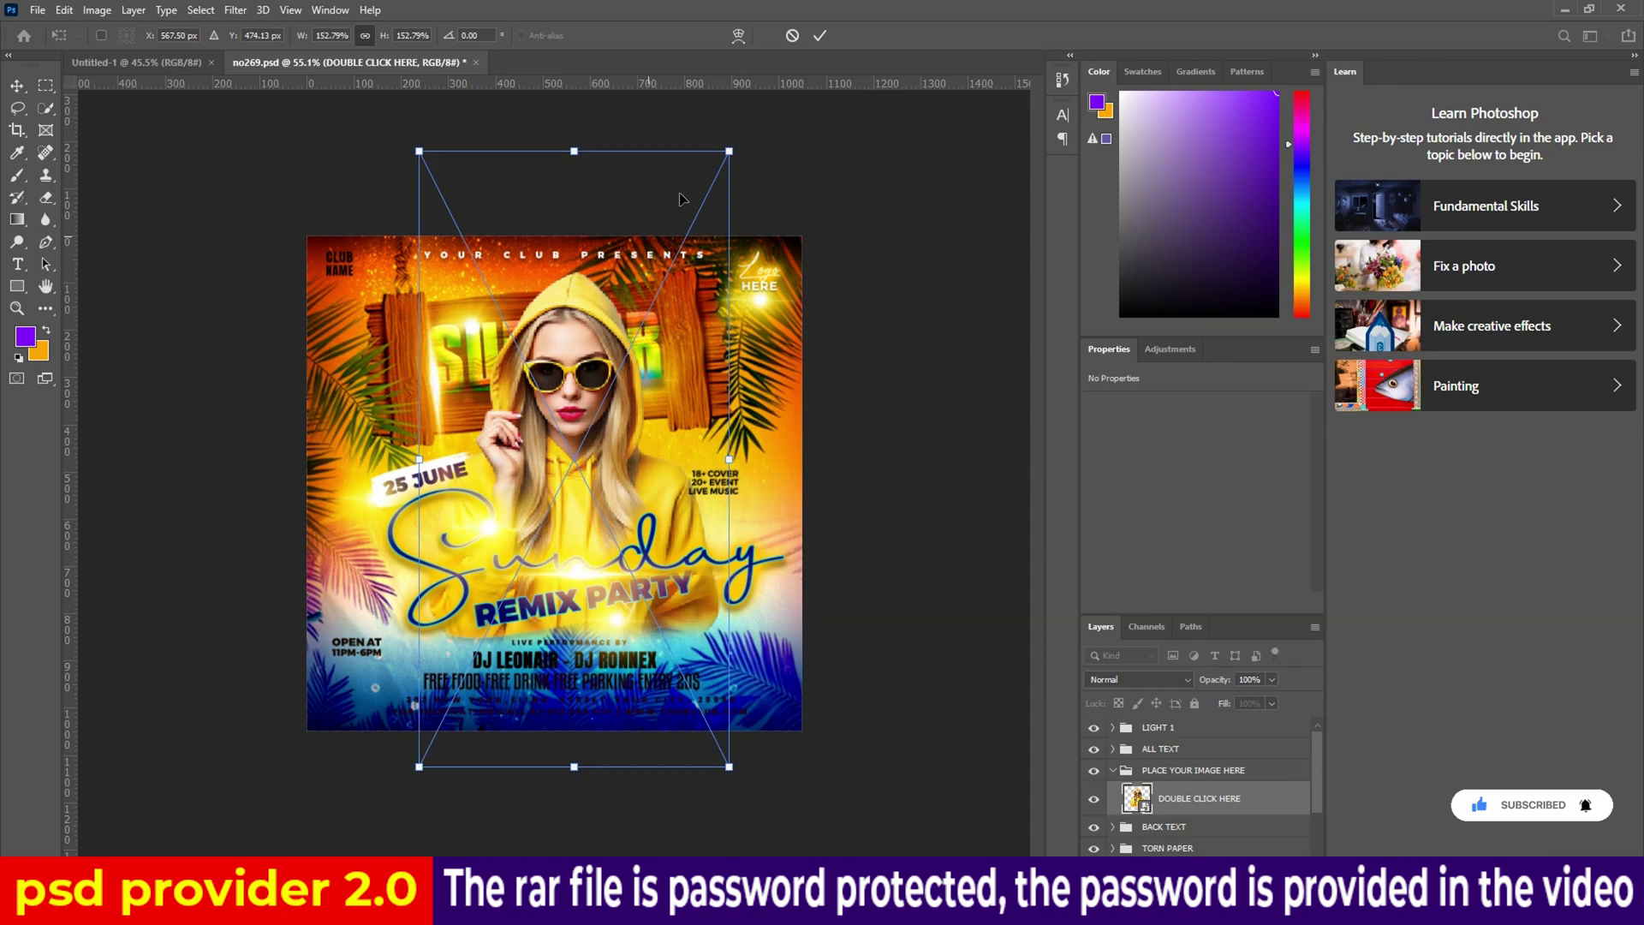
pyautogui.click(819, 37)
pyautogui.scroll(3, 620, 481)
pyautogui.scroll(-1, 624, 476)
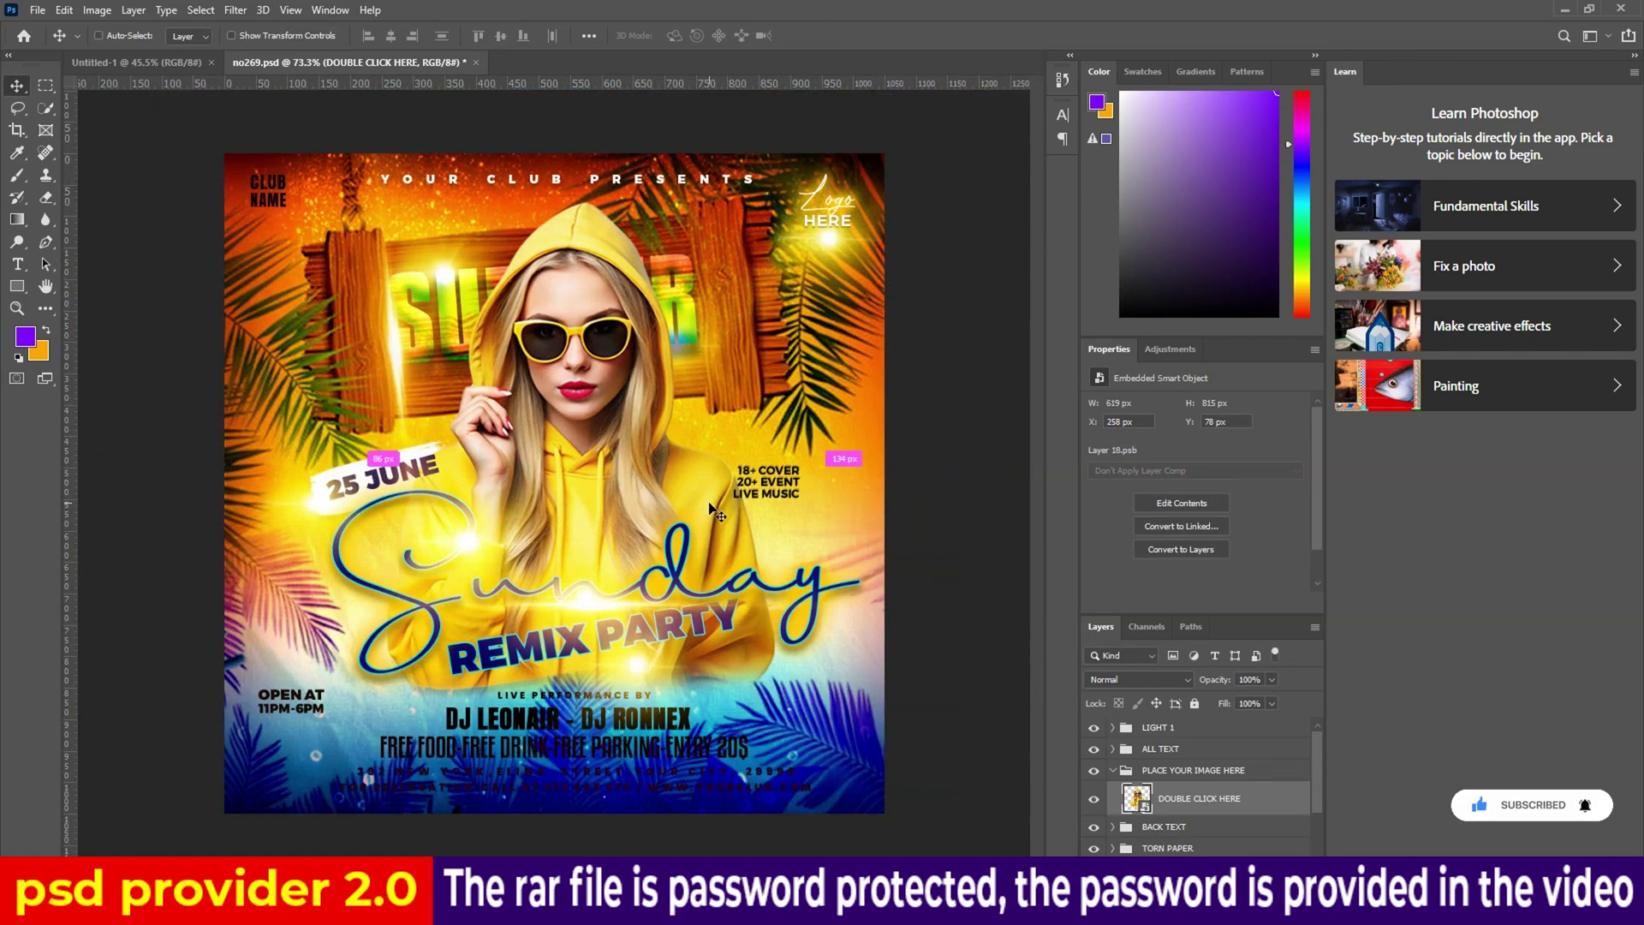
# Shift the photo a few pixels left with a second transform and an arrow-key nudge
pyautogui.hotkey('ctrl', 't')
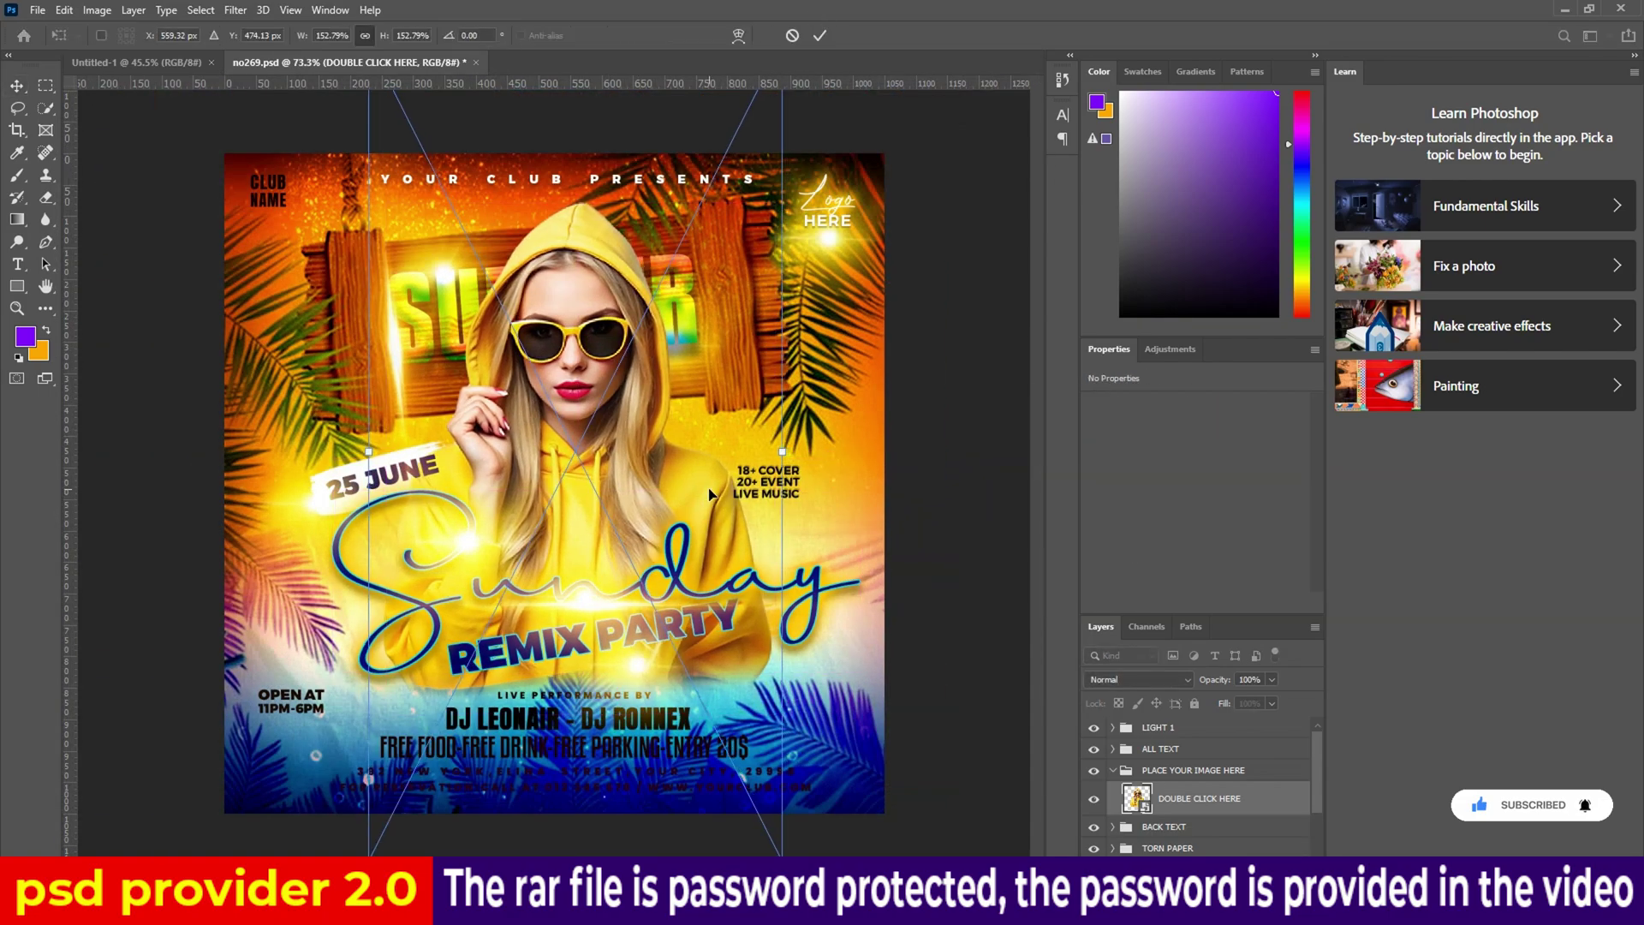
pyautogui.moveTo(710, 494); pyautogui.dragTo(707, 494)
pyautogui.click(820, 37)
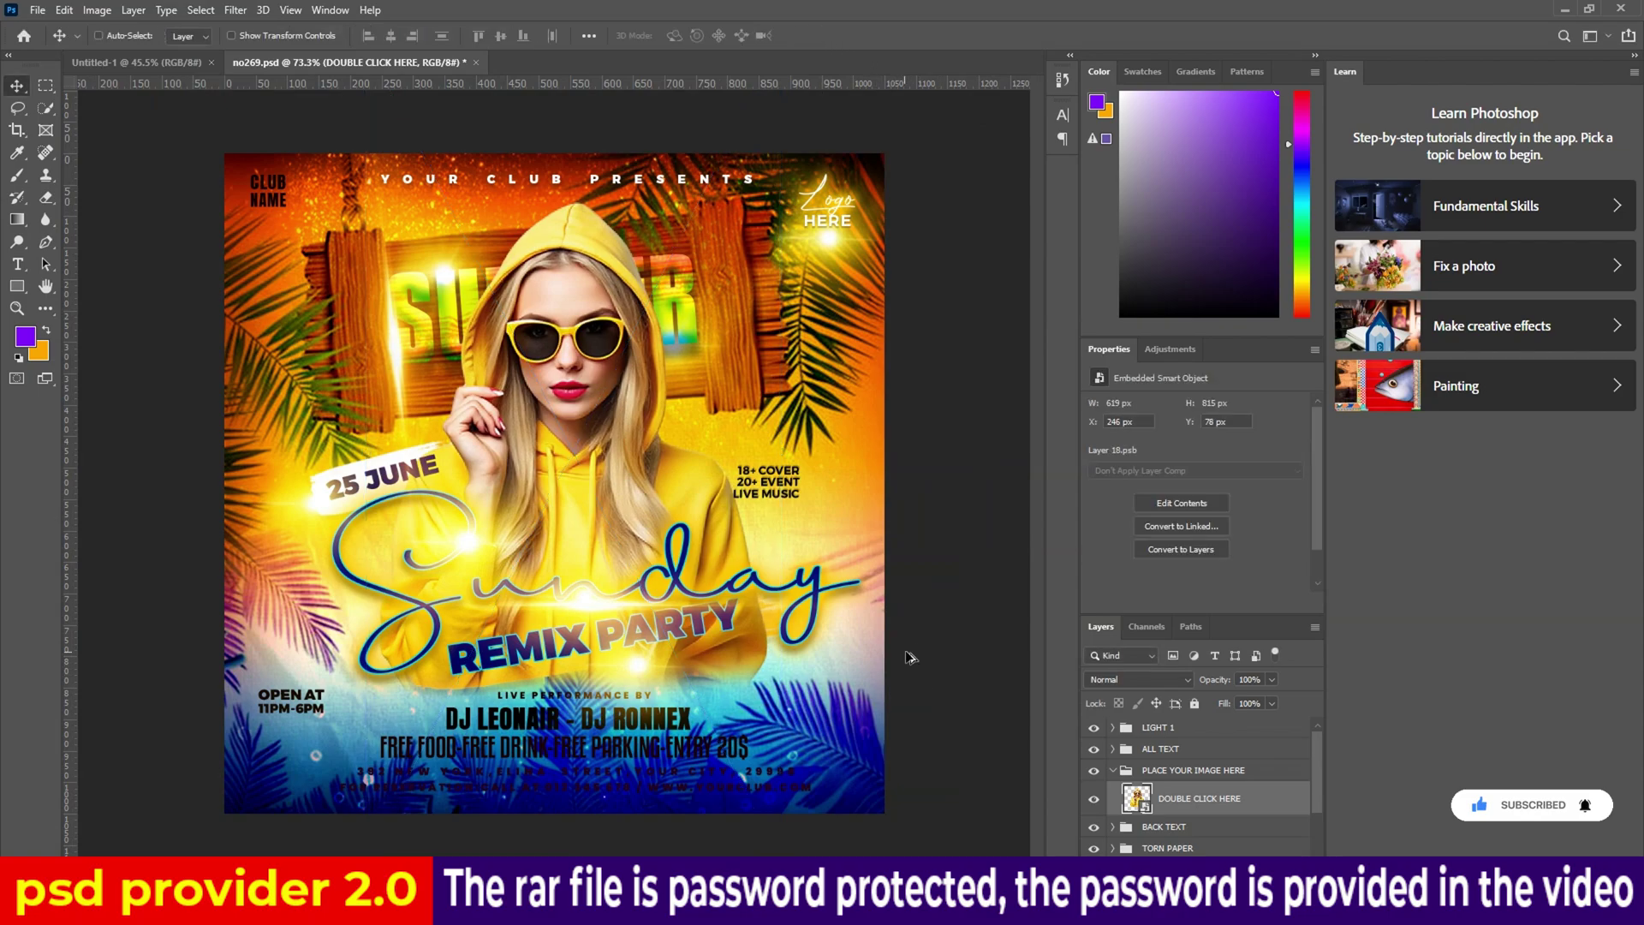
pyautogui.press('Left')
pyautogui.press('Left')
pyautogui.press('Left')
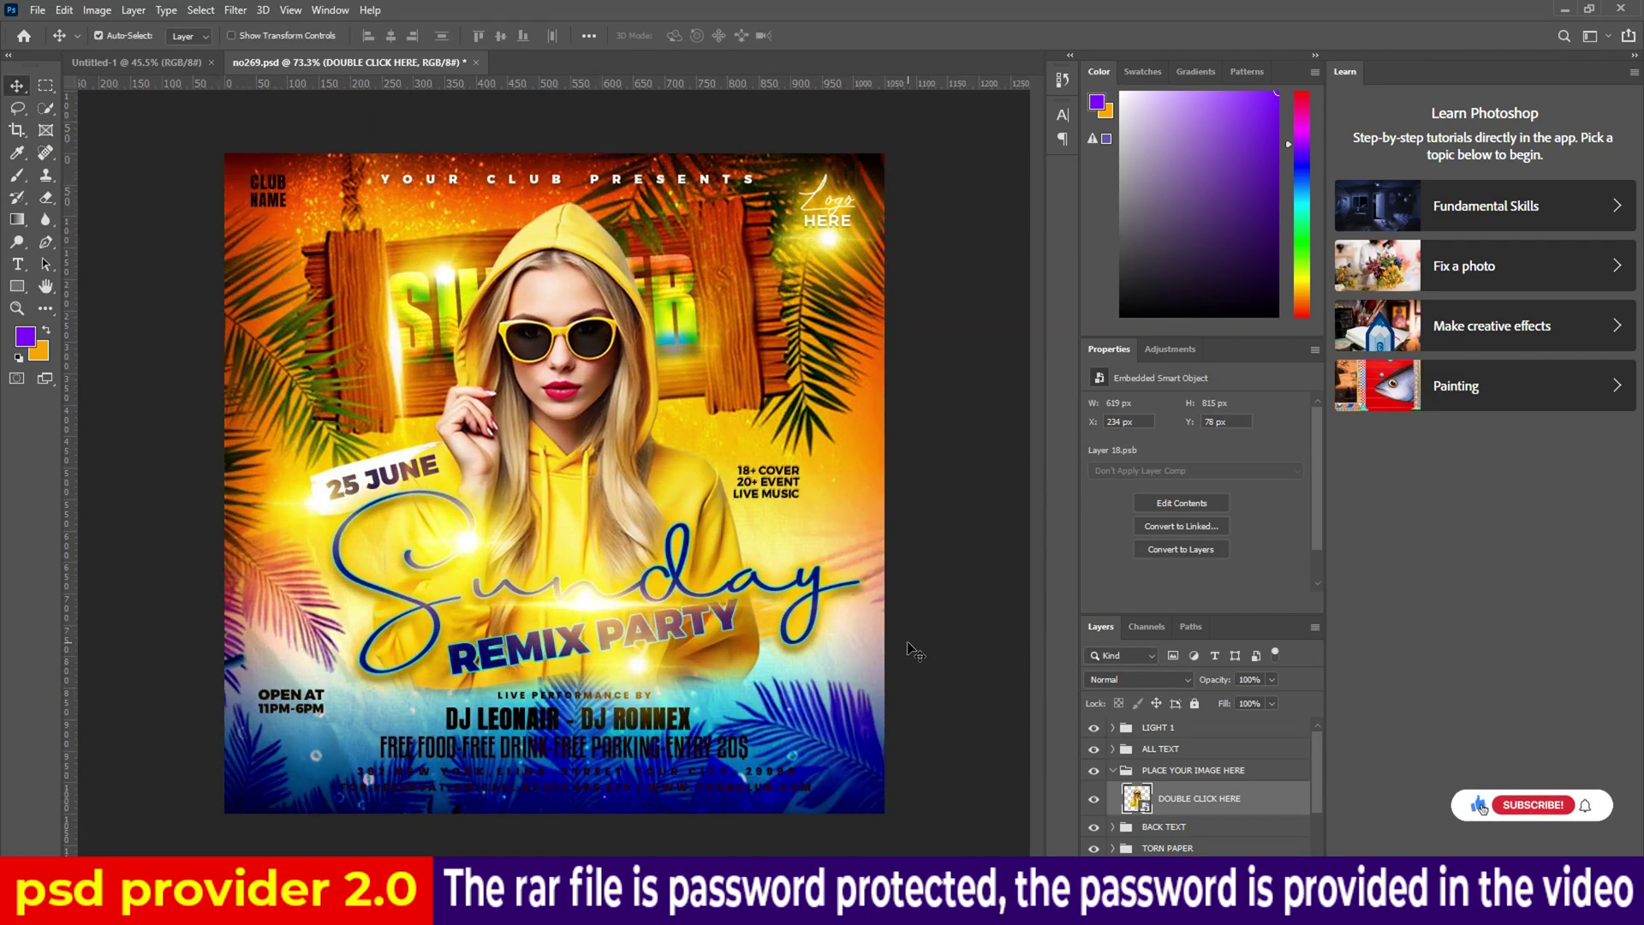
pyautogui.scroll(2, 927, 679)
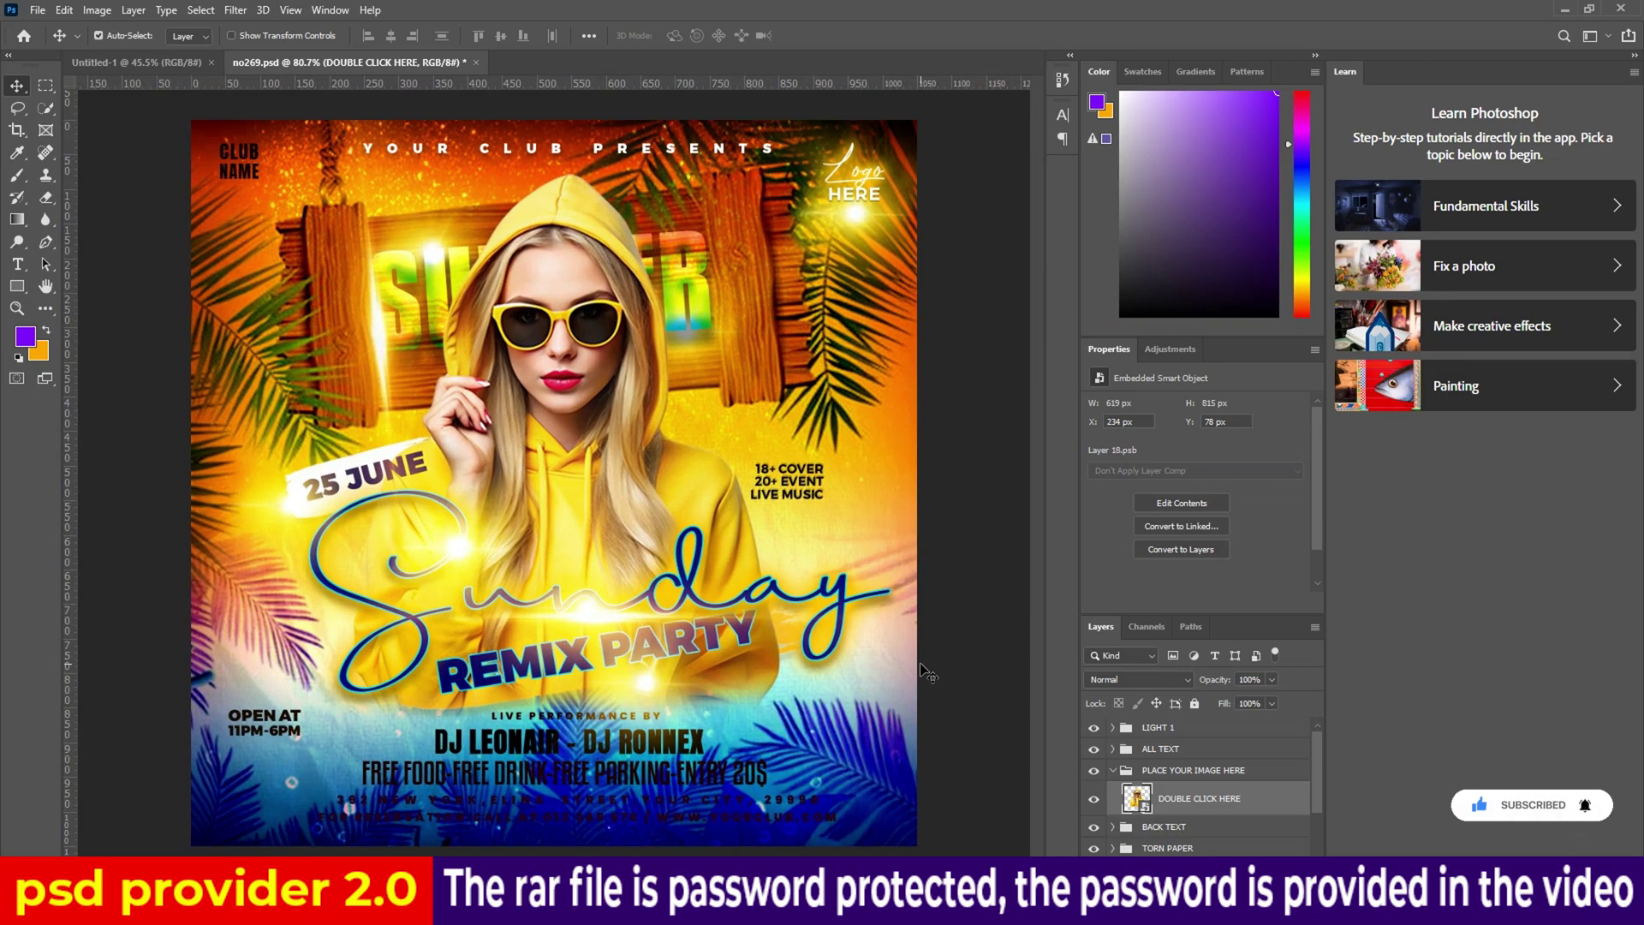
# Save and close the no269 flyer, then open the no277 template keeping its layers
pyautogui.click(476, 63)
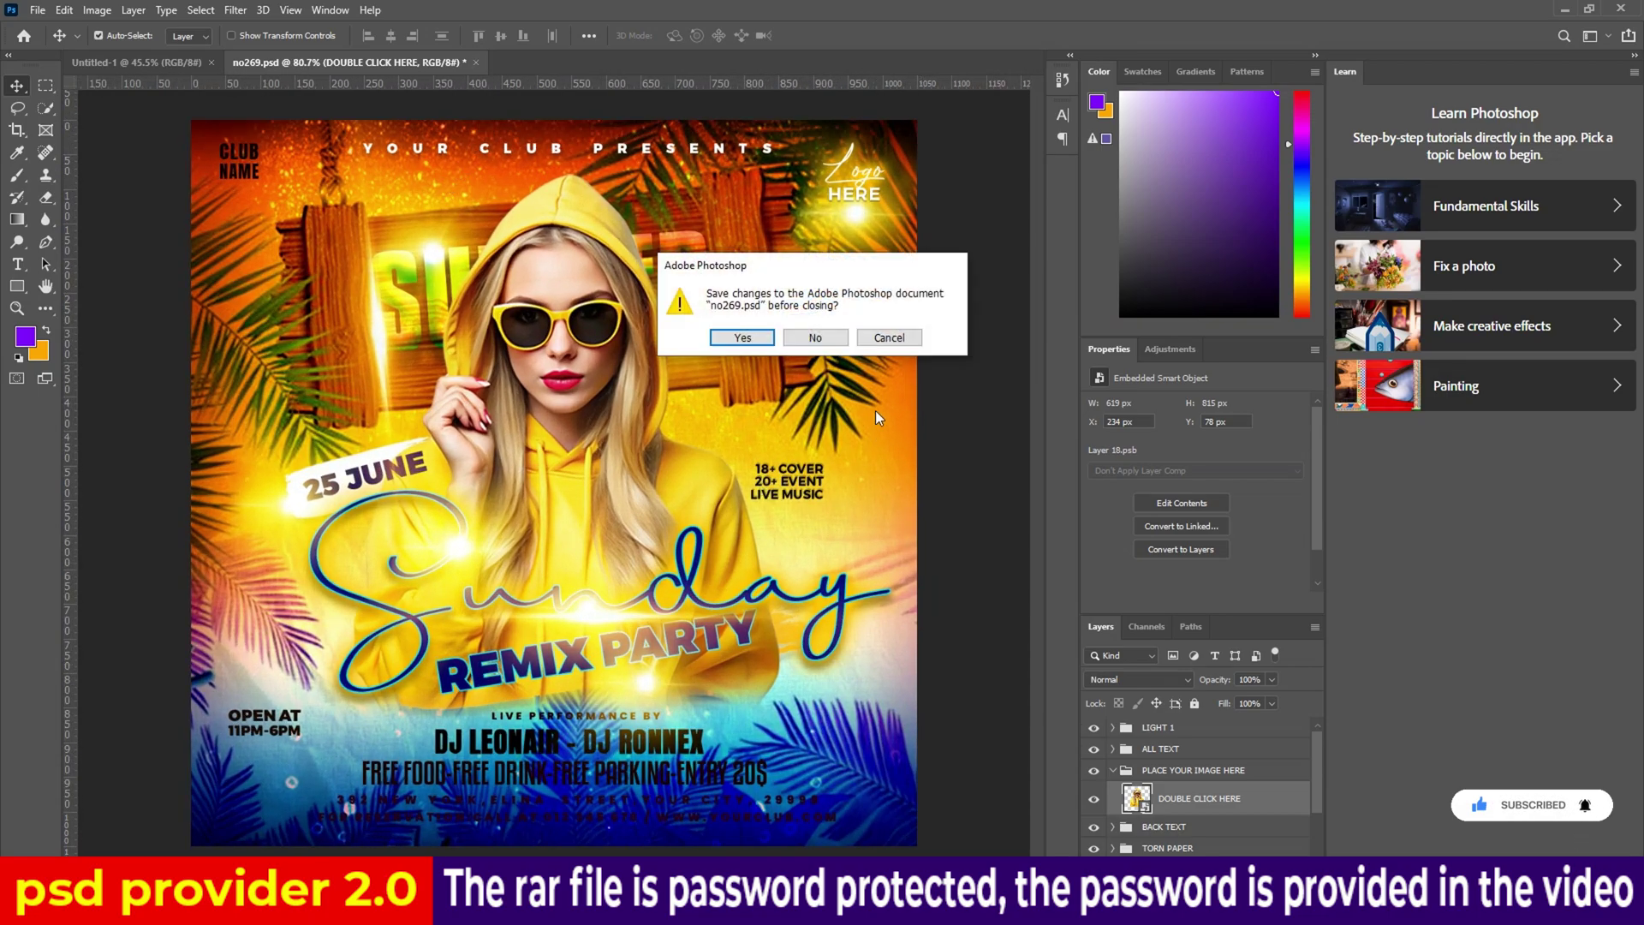
pyautogui.click(814, 338)
pyautogui.click(732, 771)
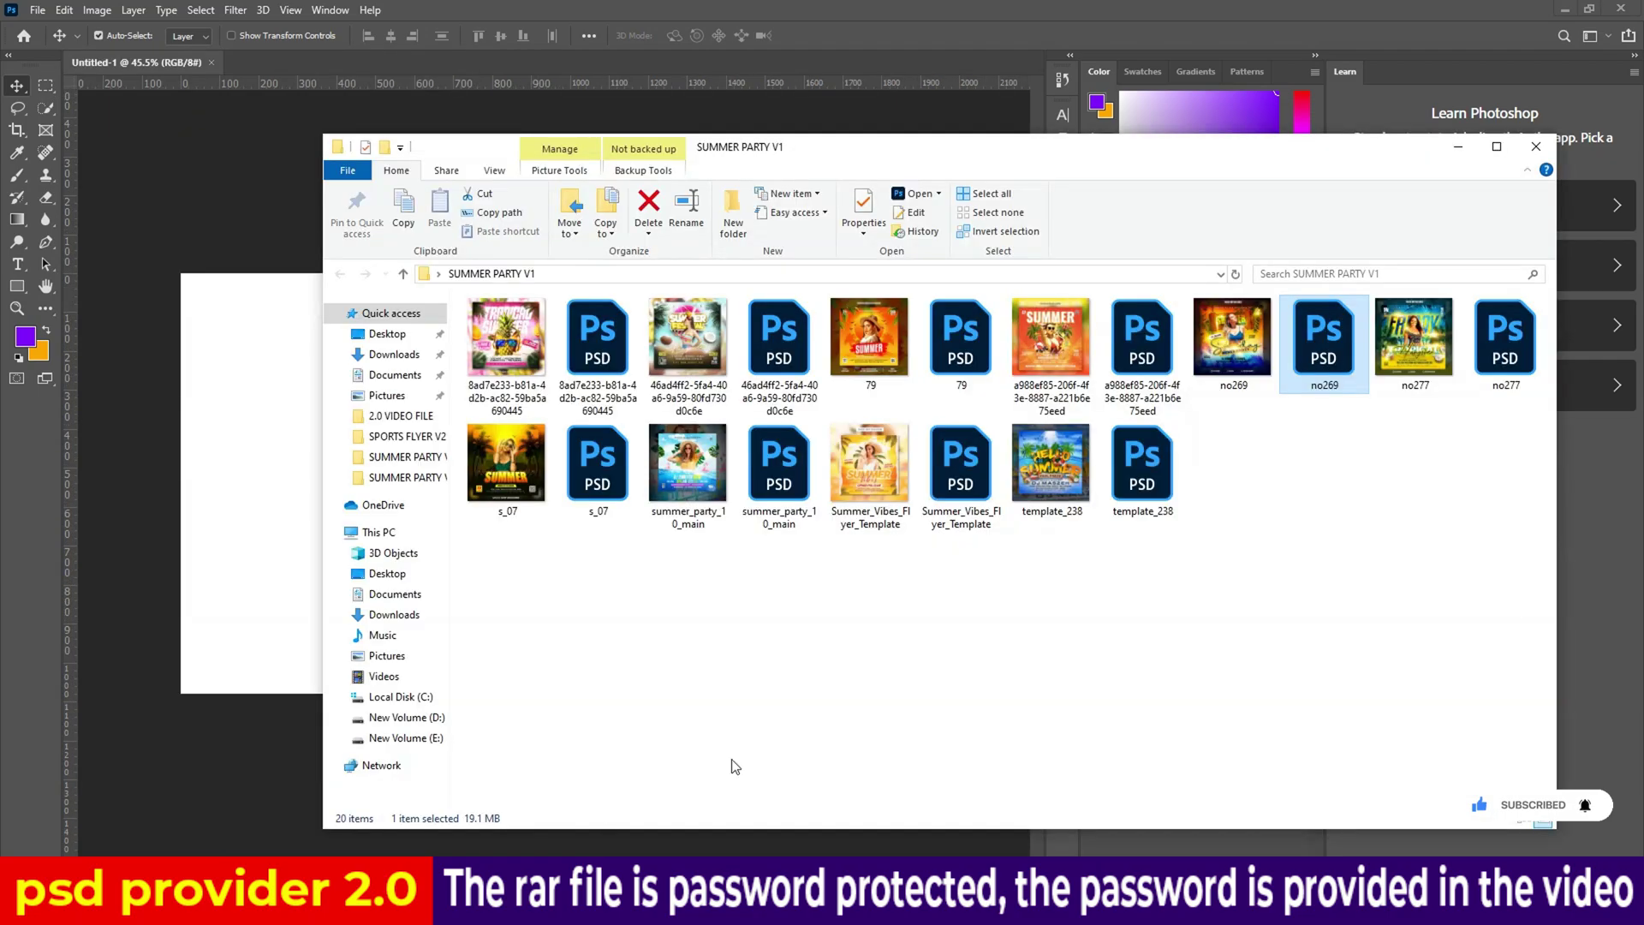
pyautogui.doubleClick(1497, 346)
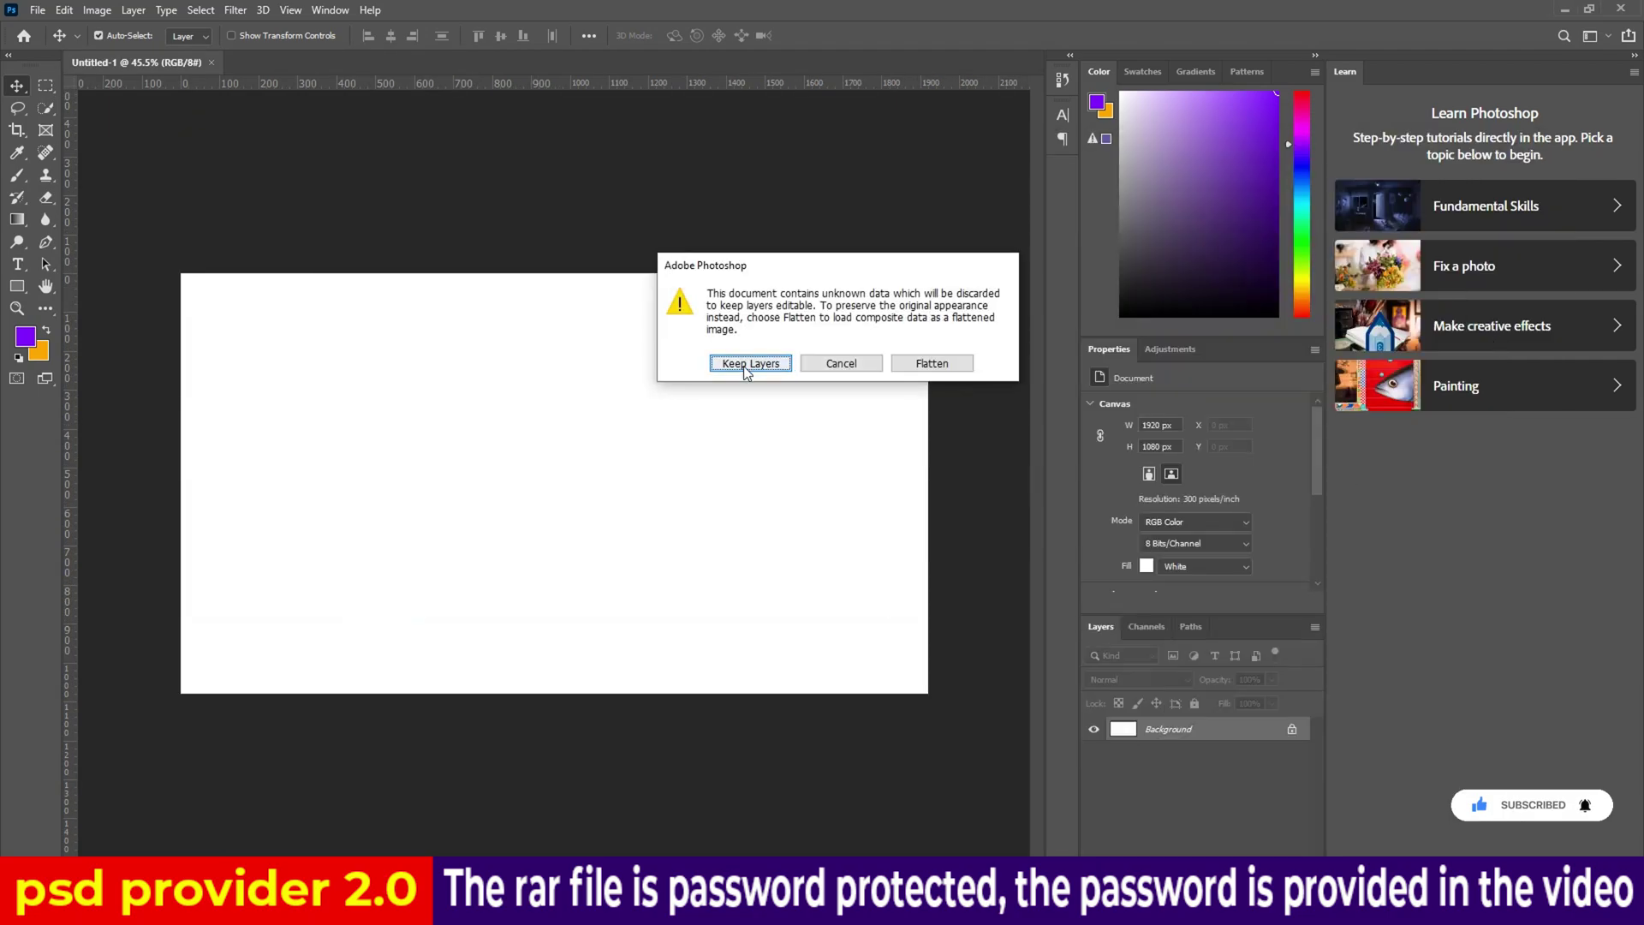
pyautogui.click(745, 366)
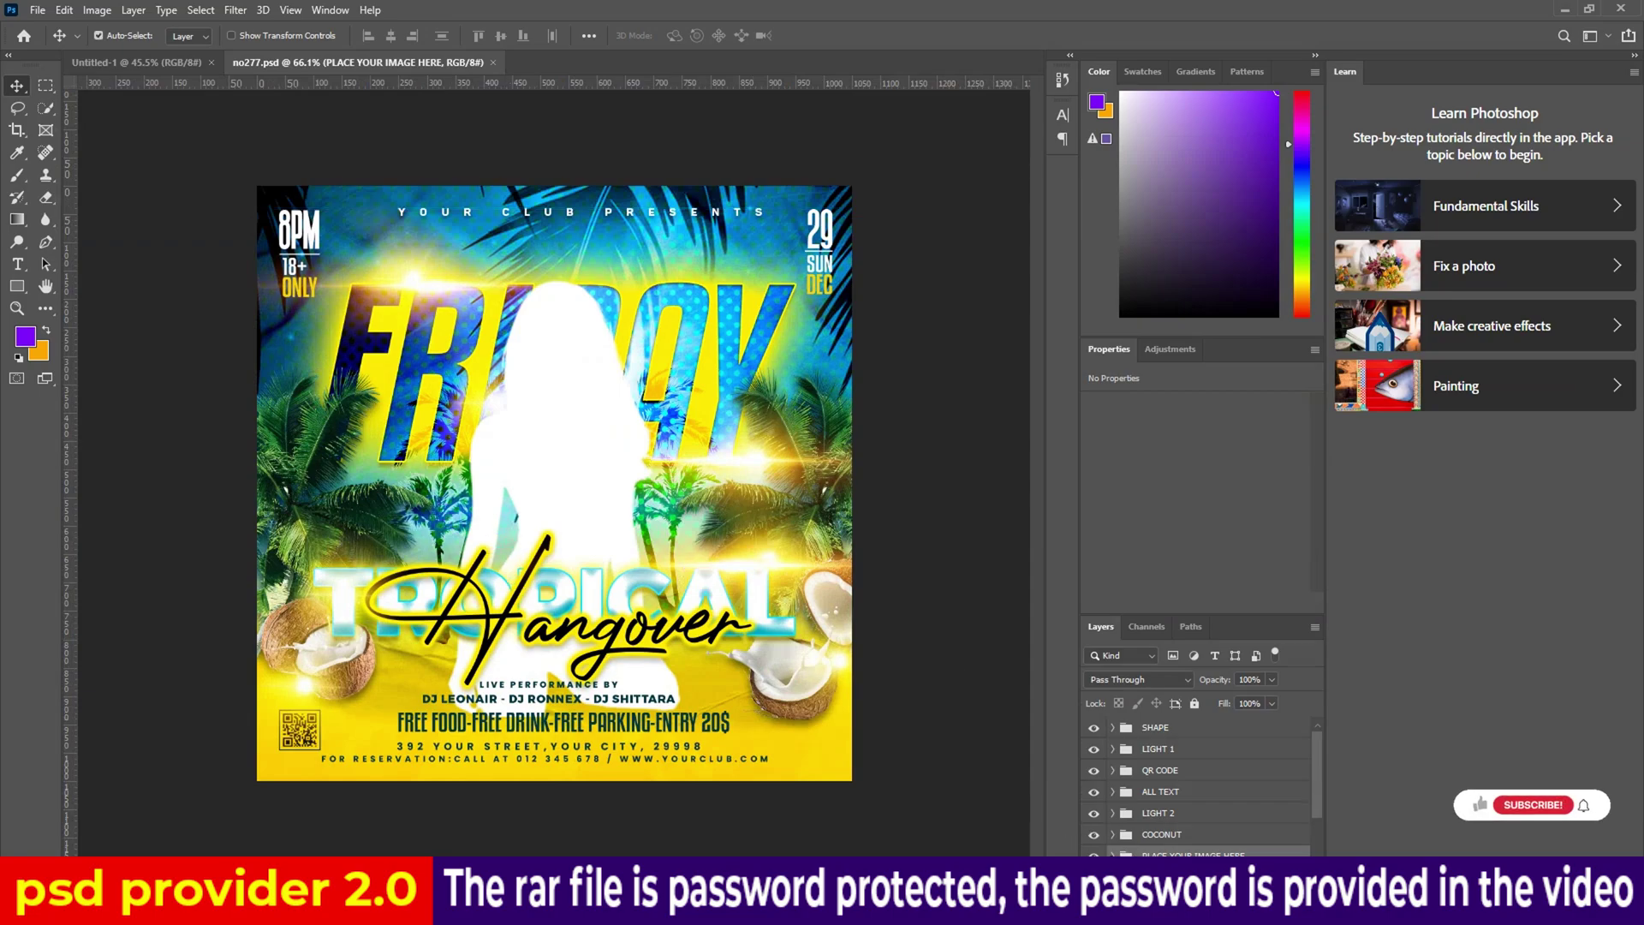
# Replace the white placeholder silhouette with the afvasdcv (7) raincoat man photo and save the smart object
pyautogui.scroll(-2, 1199, 770)
pyautogui.click(1112, 758)
pyautogui.doubleClick(1139, 786)
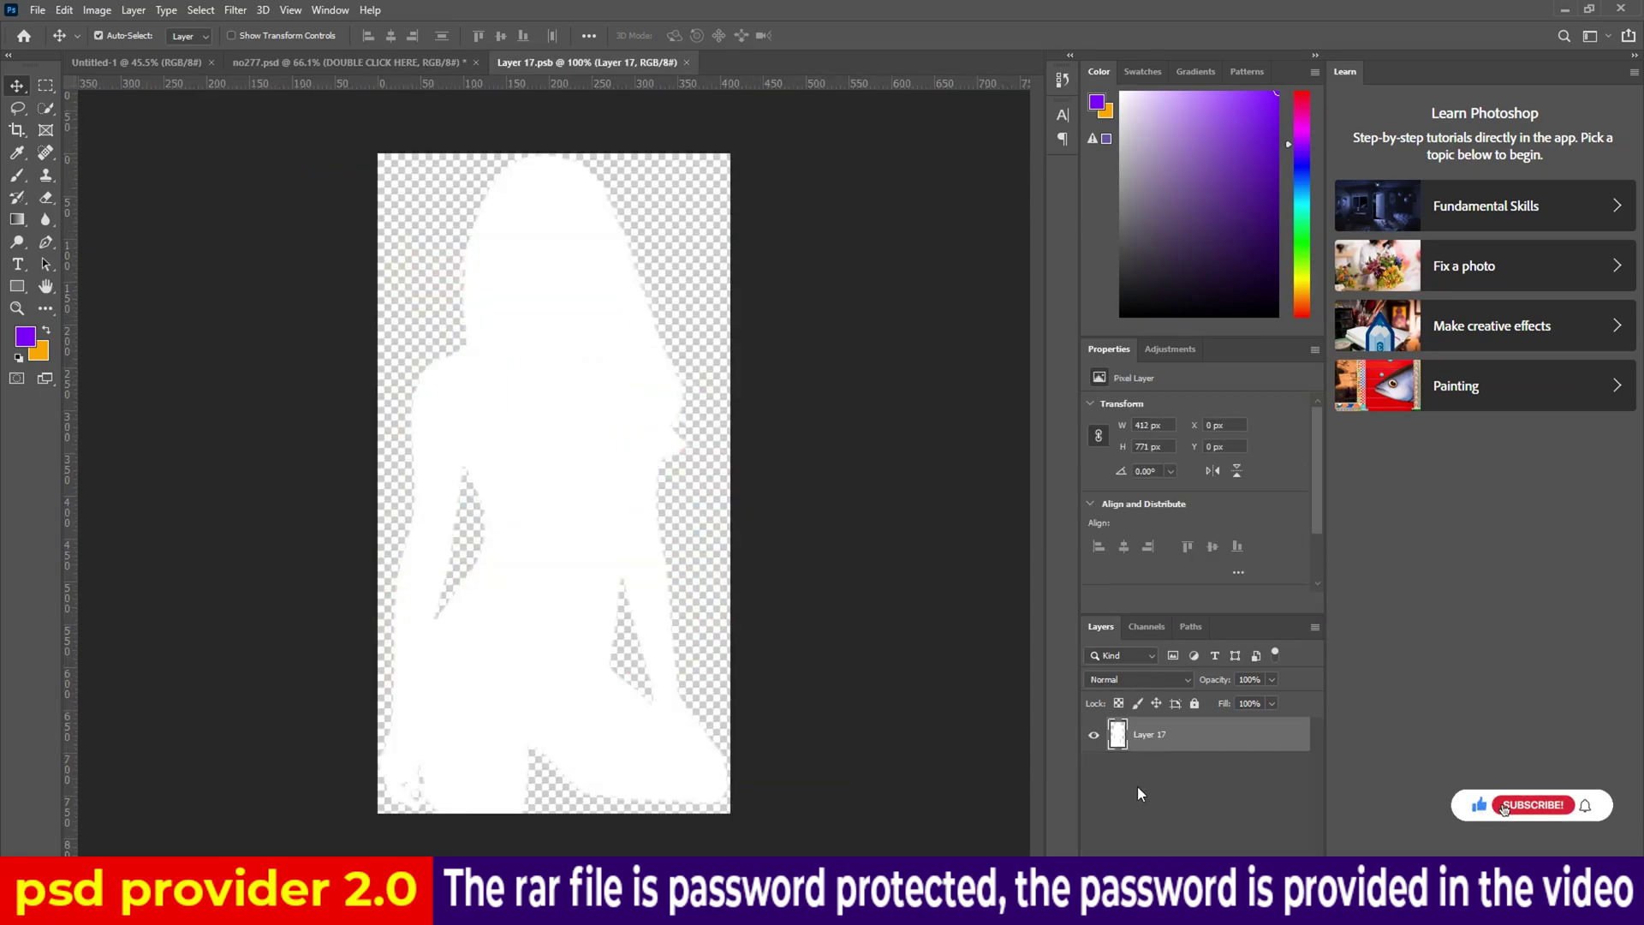
pyautogui.click(1093, 735)
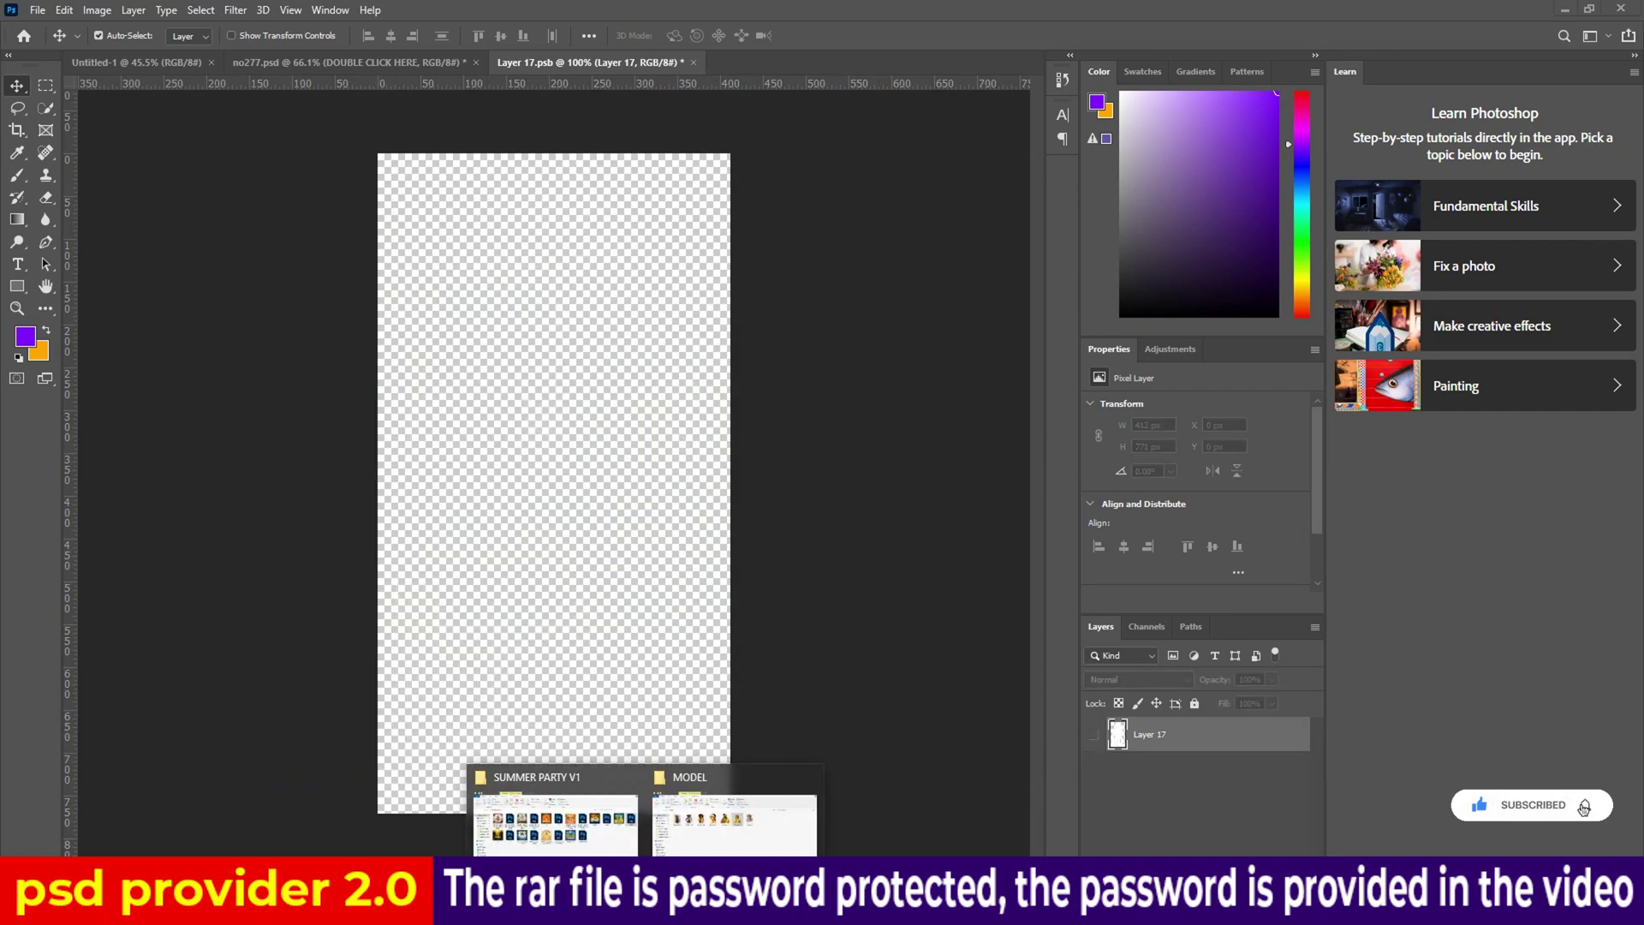
pyautogui.click(704, 805)
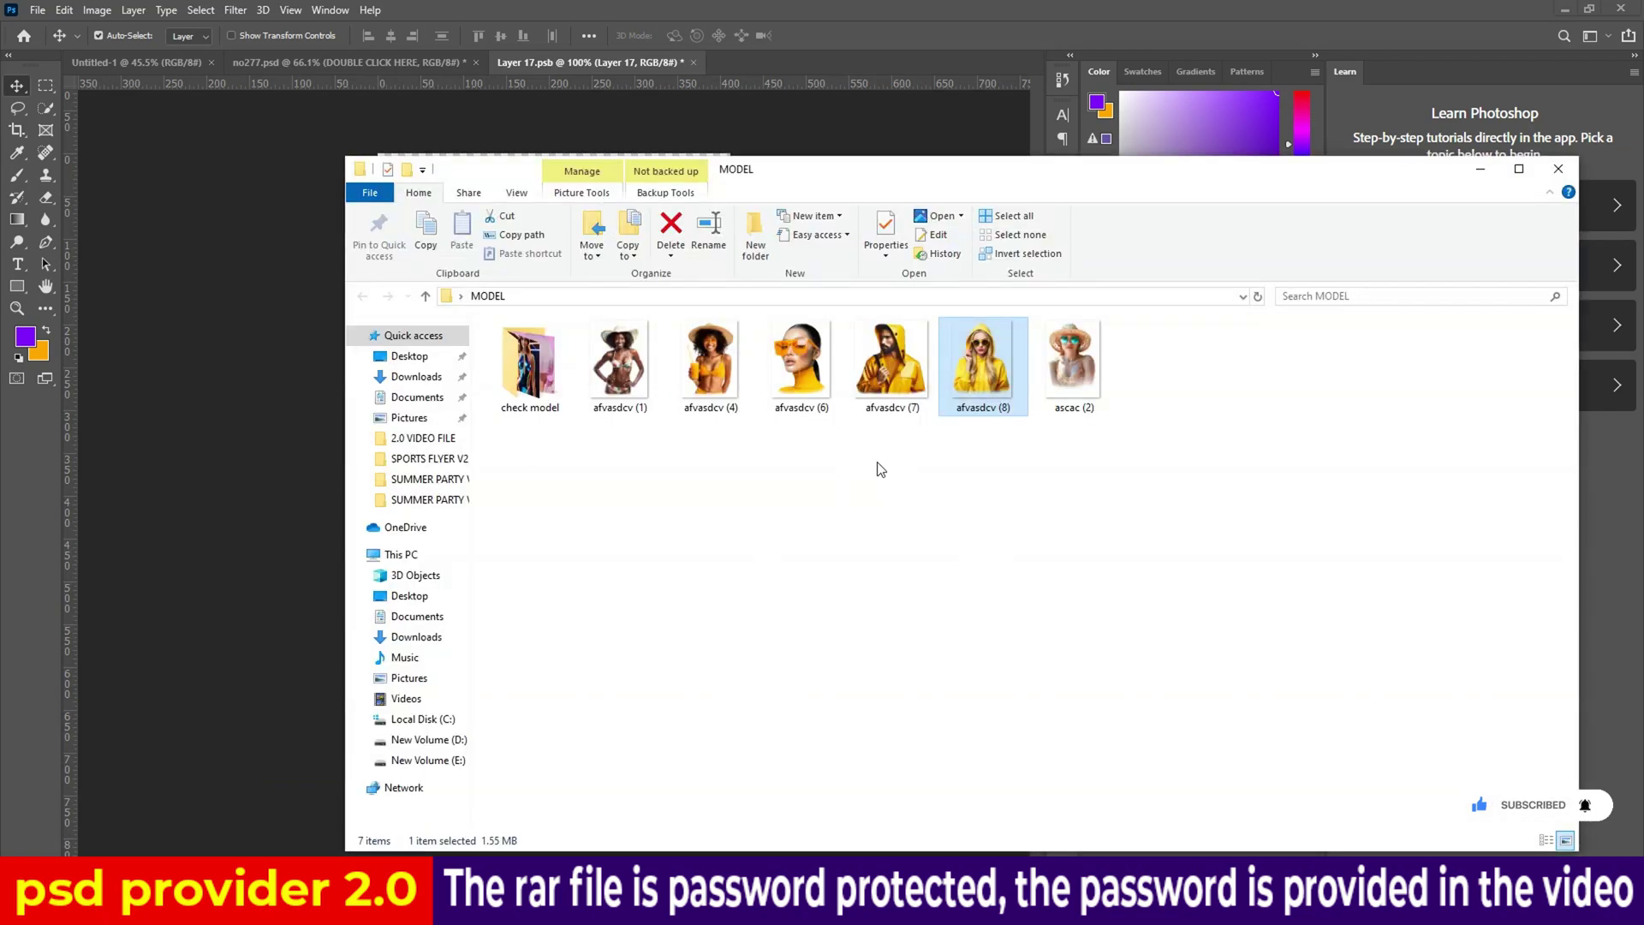
pyautogui.press('Left')
pyautogui.moveTo(433, 850); pyautogui.dragTo(505, 449)
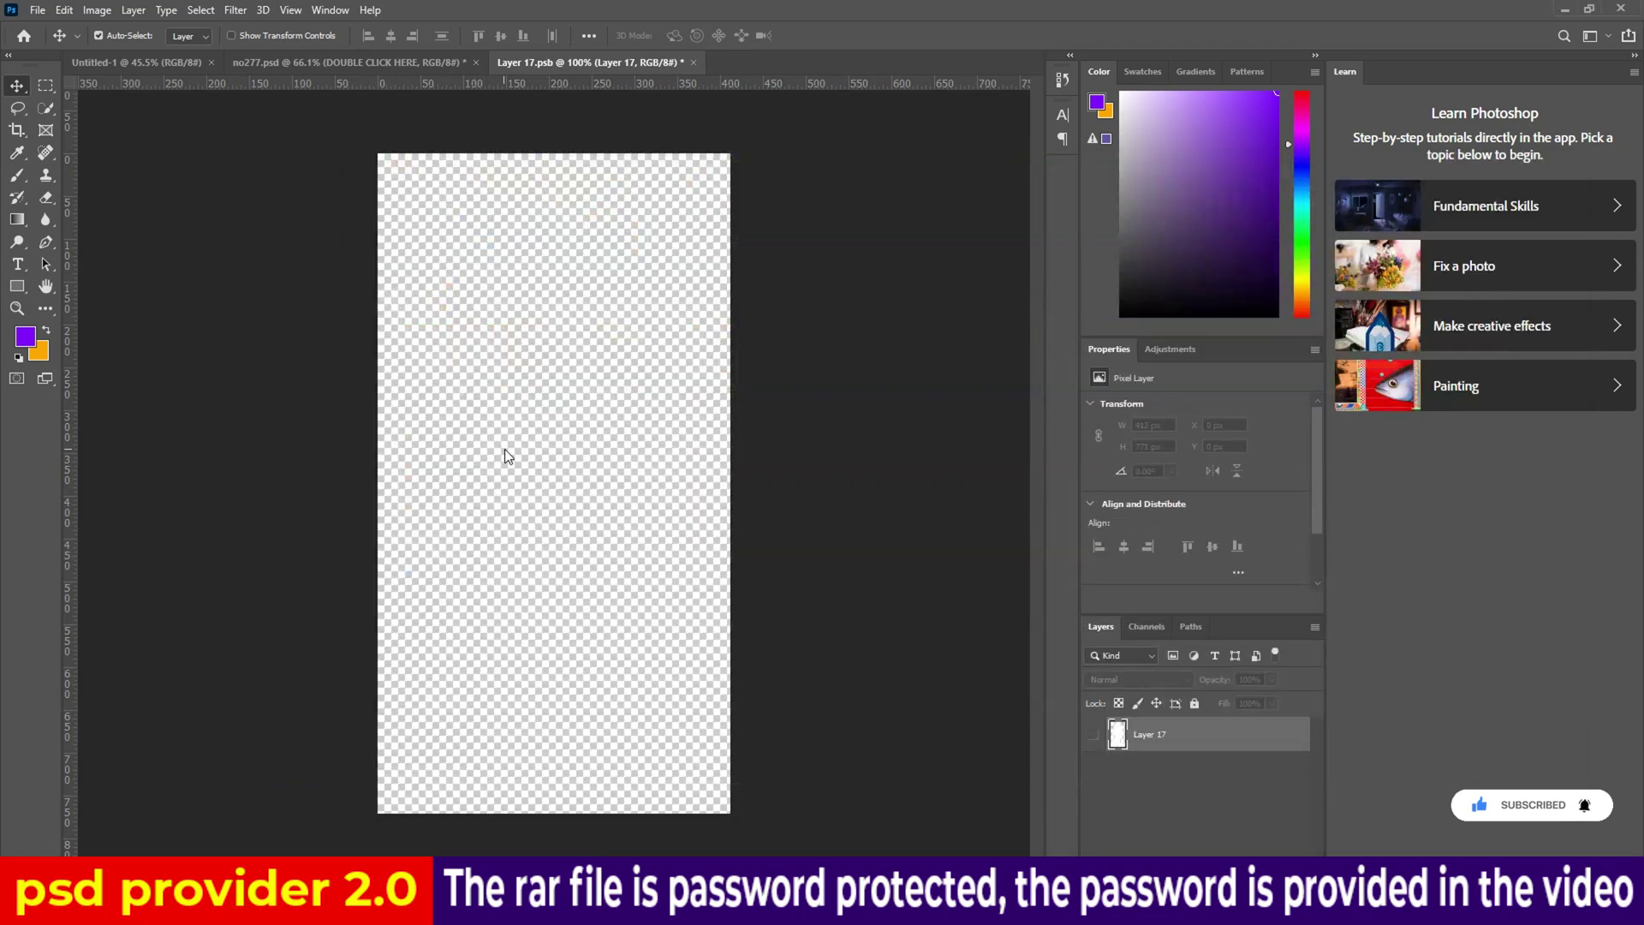
pyautogui.click(820, 35)
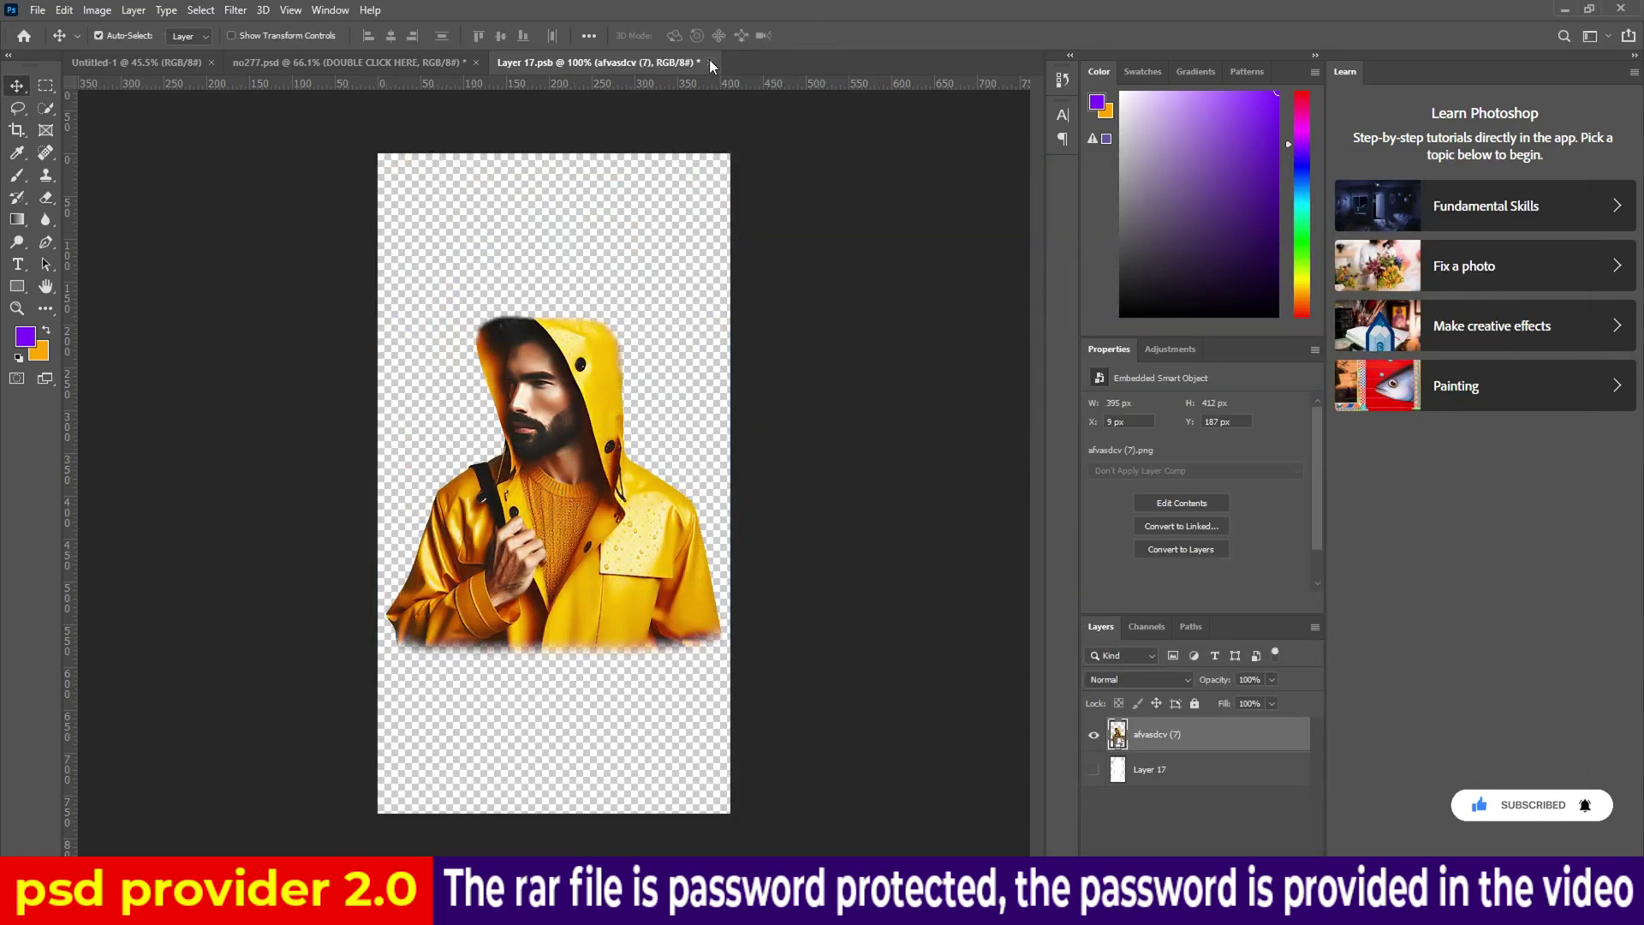
pyautogui.click(709, 62)
pyautogui.click(741, 339)
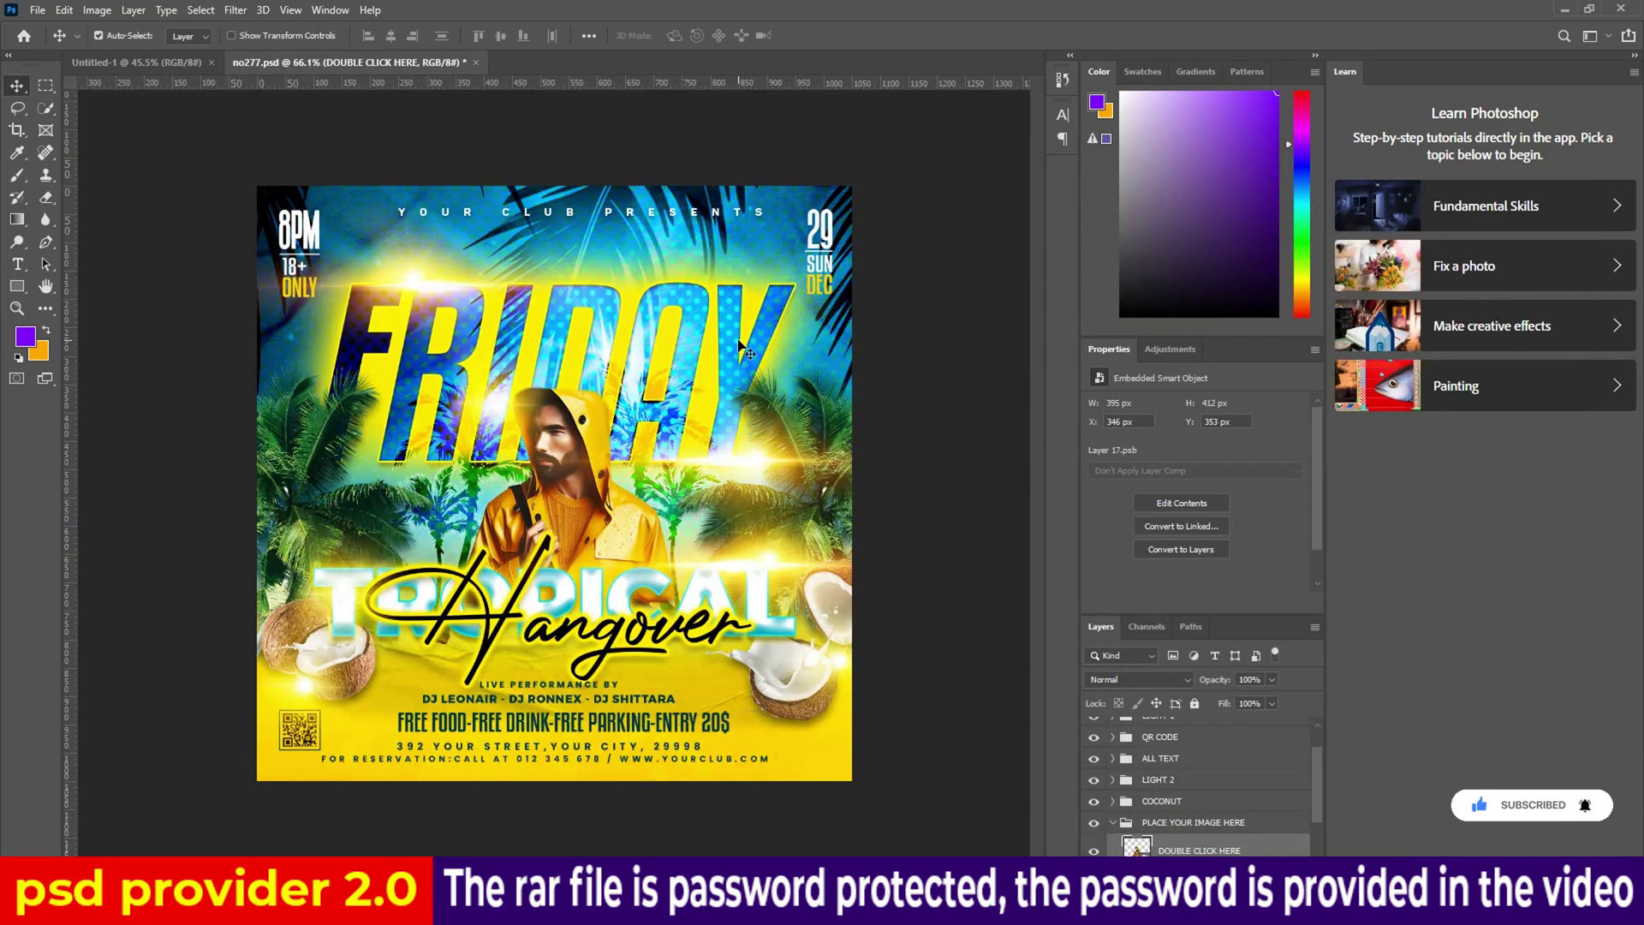
# Scale the raincoat man to about 130%, raise him on the Friday flyer, then deselect
pyautogui.hotkey('ctrl', 't')
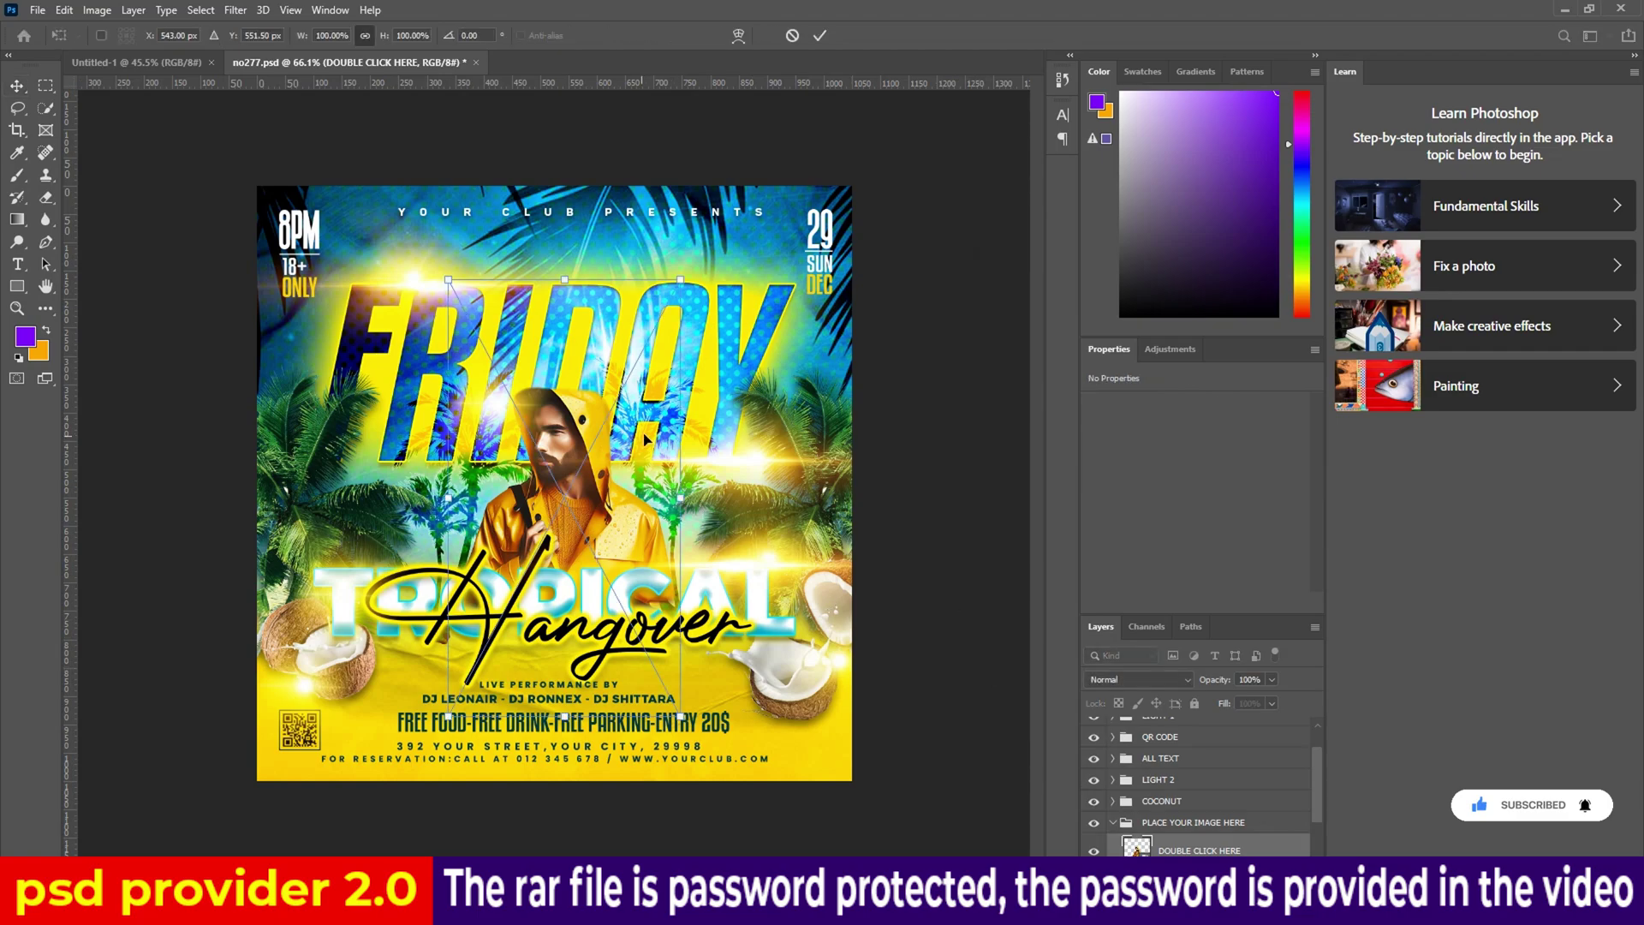
pyautogui.moveTo(682, 302); pyautogui.dragTo(718, 293)
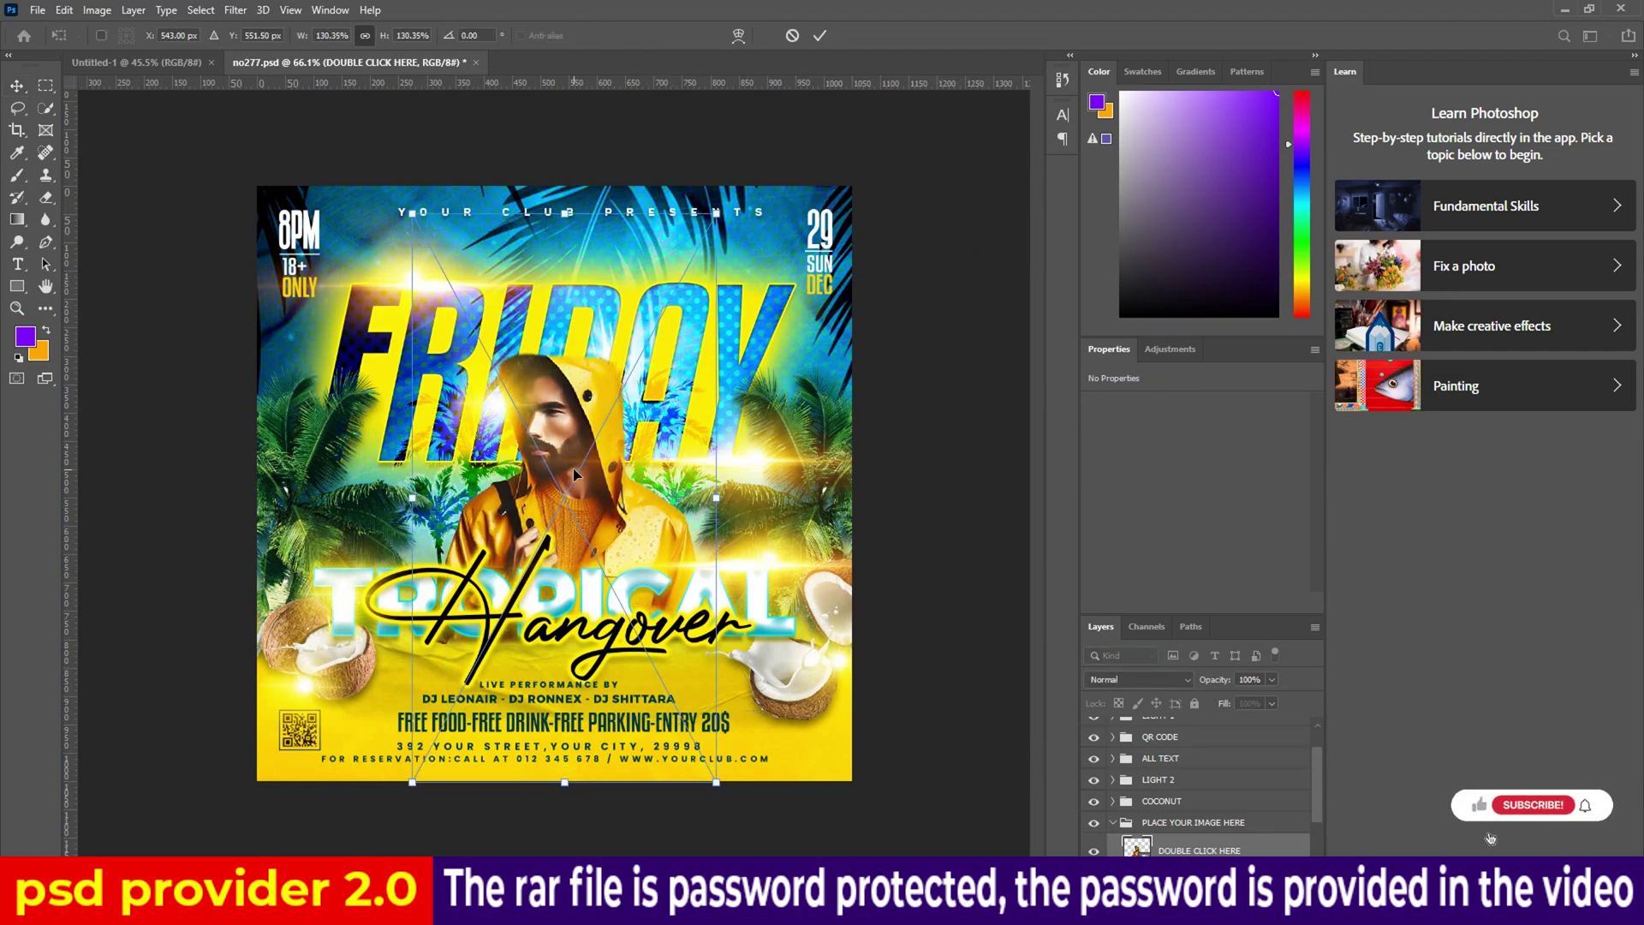
pyautogui.moveTo(581, 519)
pyautogui.mouseDown()
pyautogui.moveTo(581, 377)
pyautogui.moveTo(578, 418)
pyautogui.mouseUp()
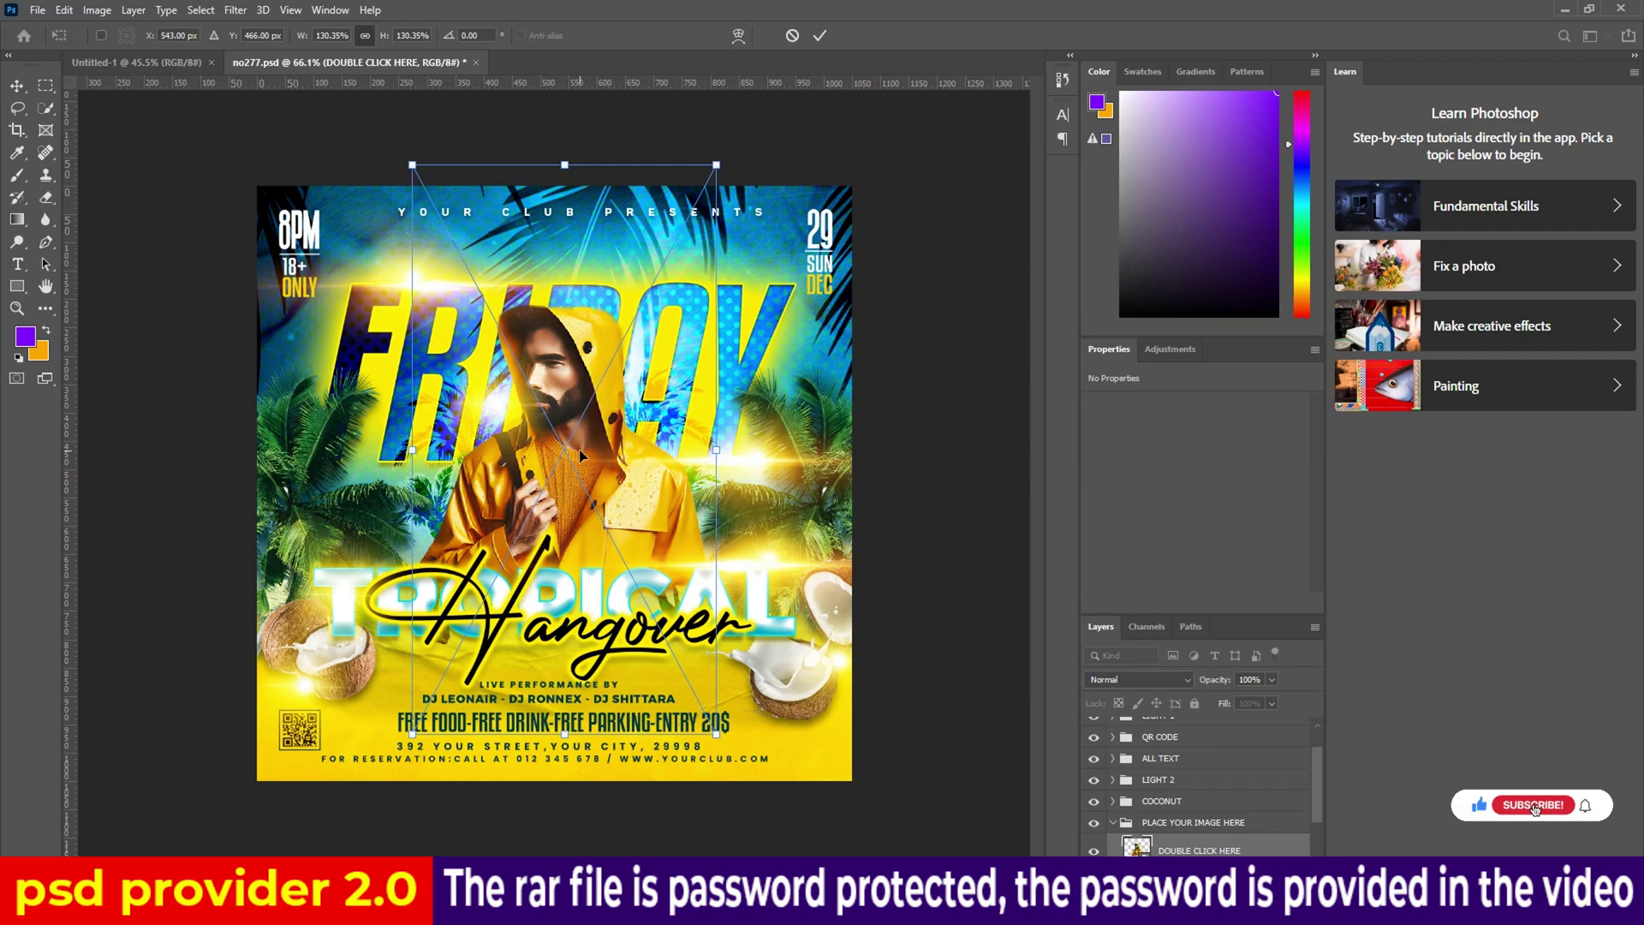
pyautogui.click(818, 36)
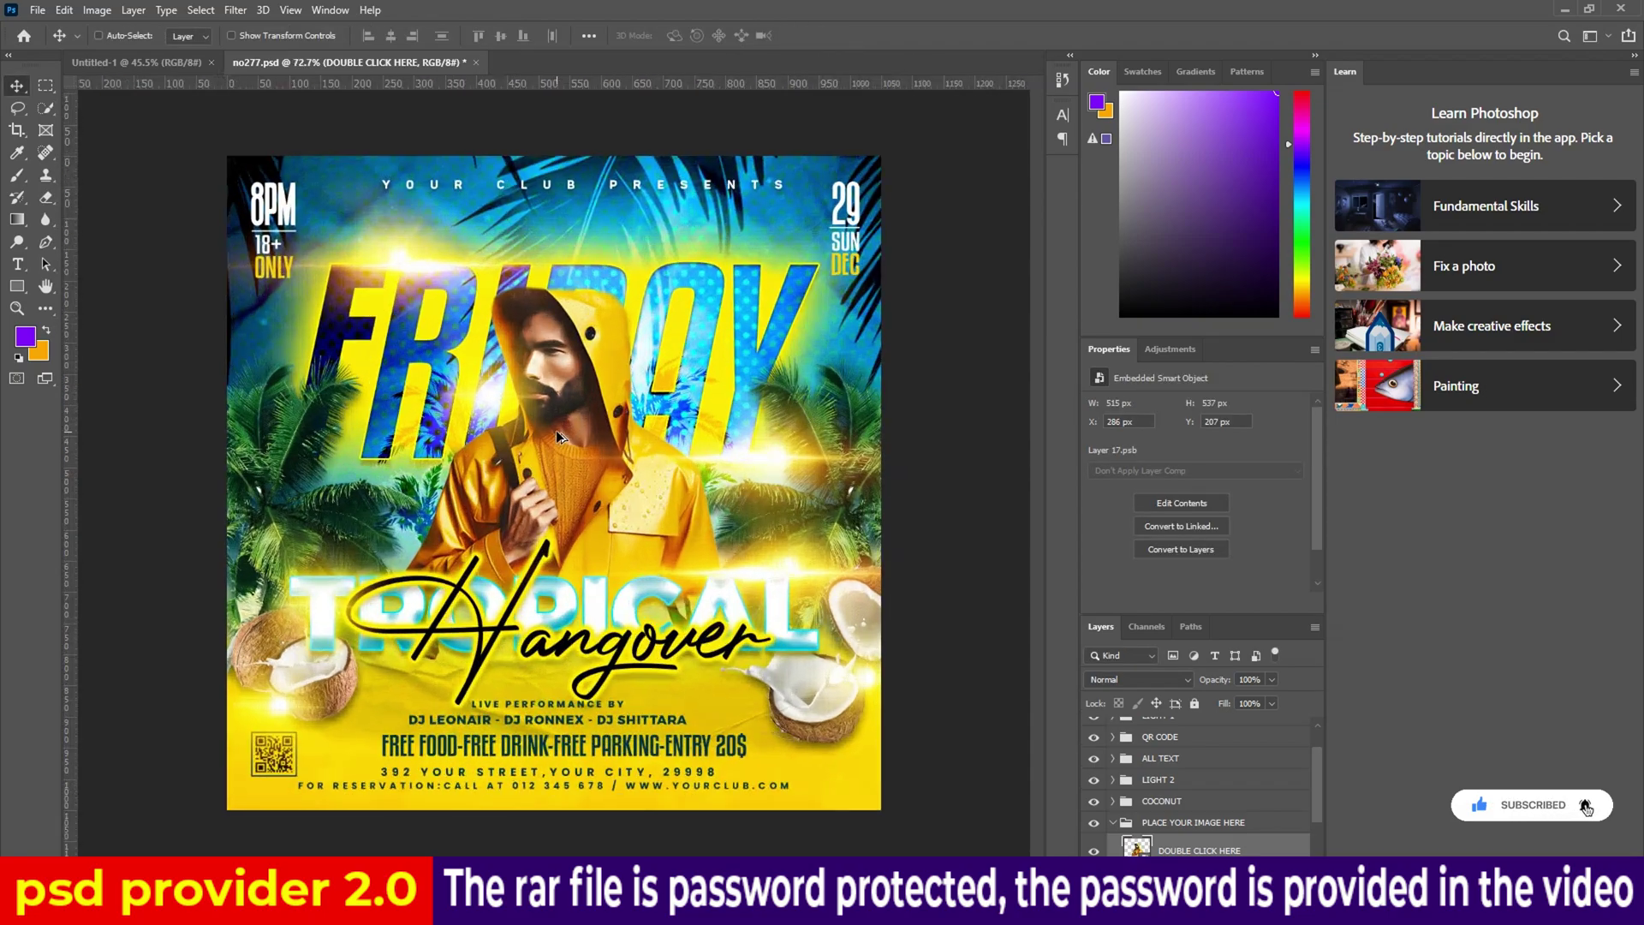
pyautogui.scroll(3, 556, 430)
pyautogui.scroll(-2, 561, 429)
pyautogui.scroll(-1, 561, 428)
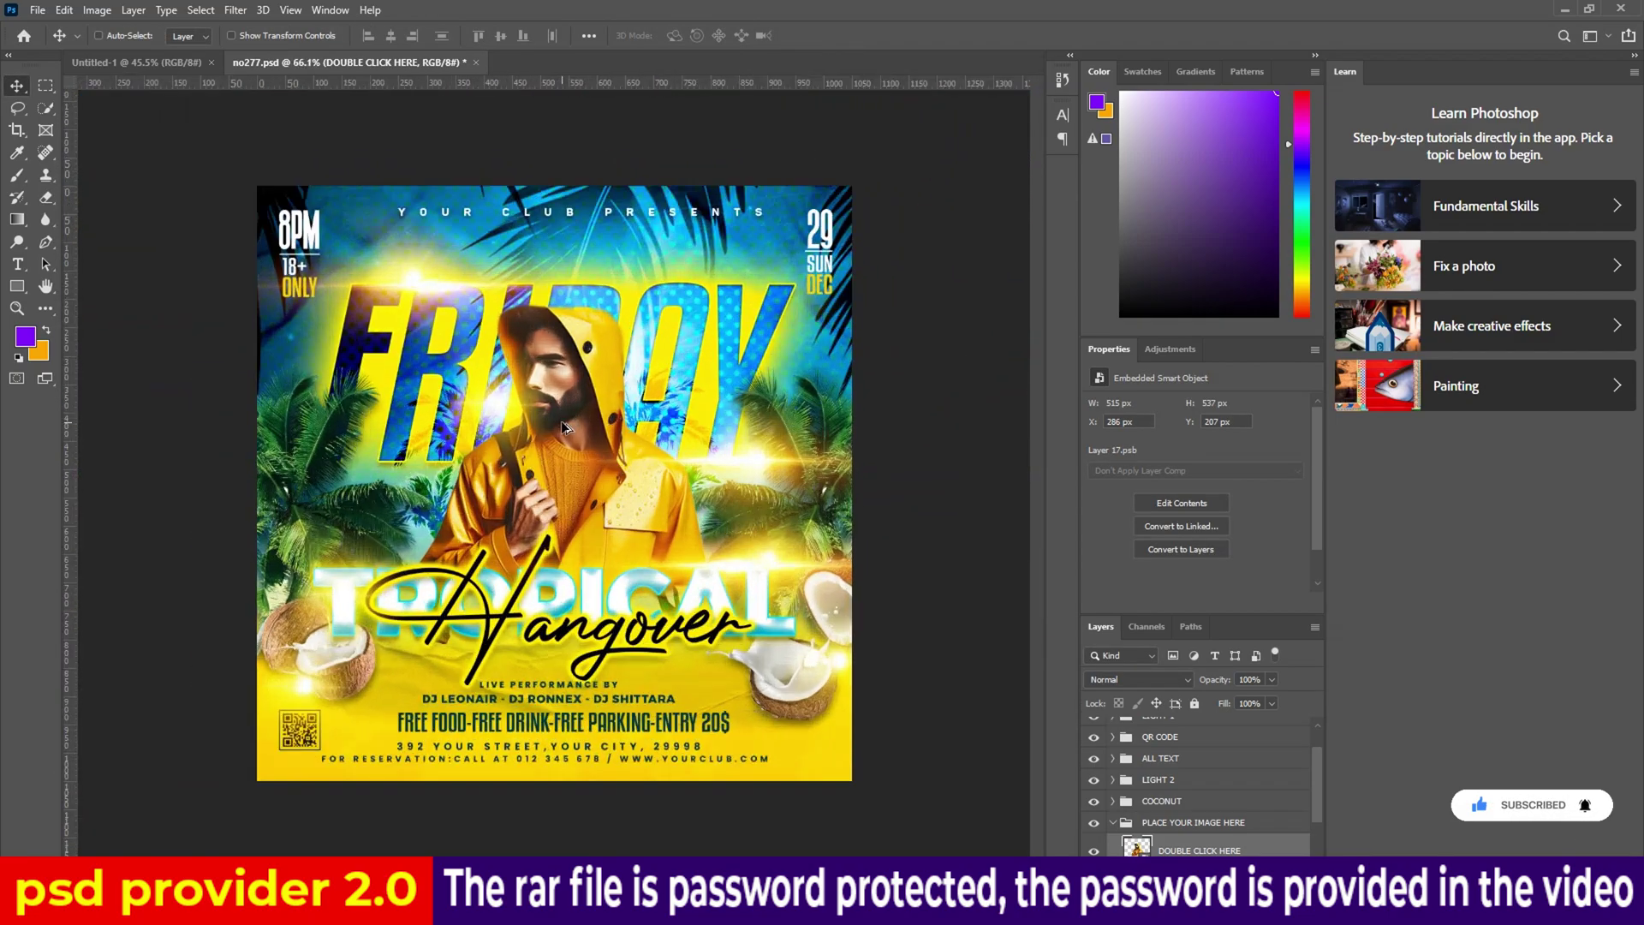
pyautogui.scroll(1, 562, 428)
pyautogui.scroll(1, 562, 428)
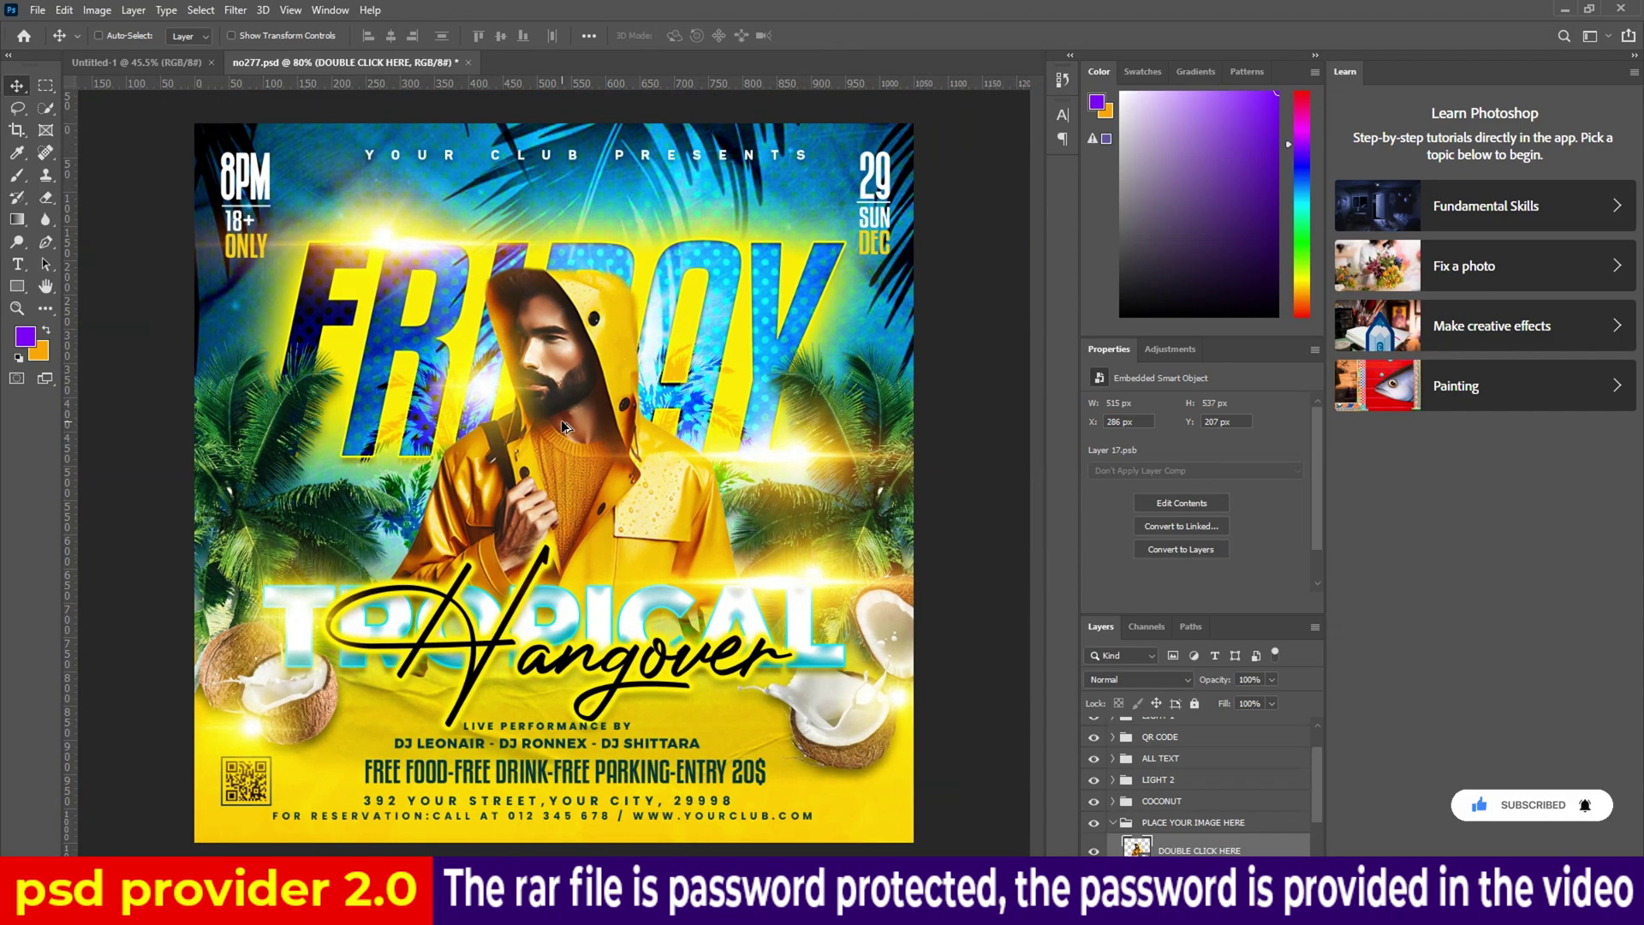
pyautogui.click(986, 522)
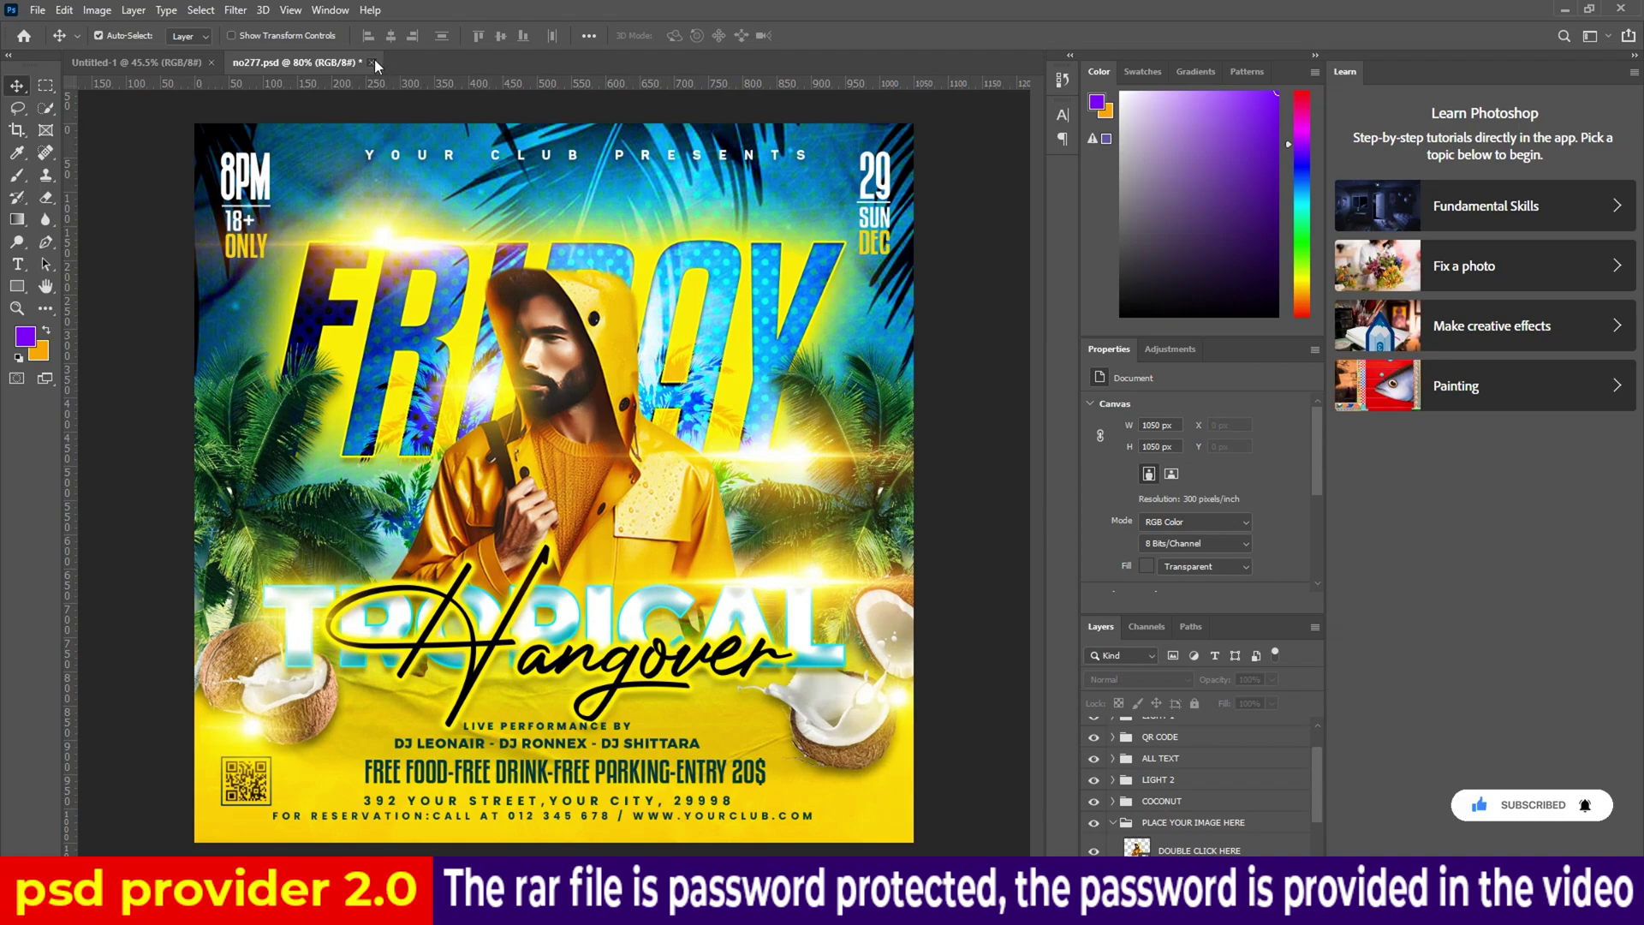
# Close the finished no277 flyer and open the s_07 flyer template
pyautogui.click(375, 63)
pyautogui.click(817, 342)
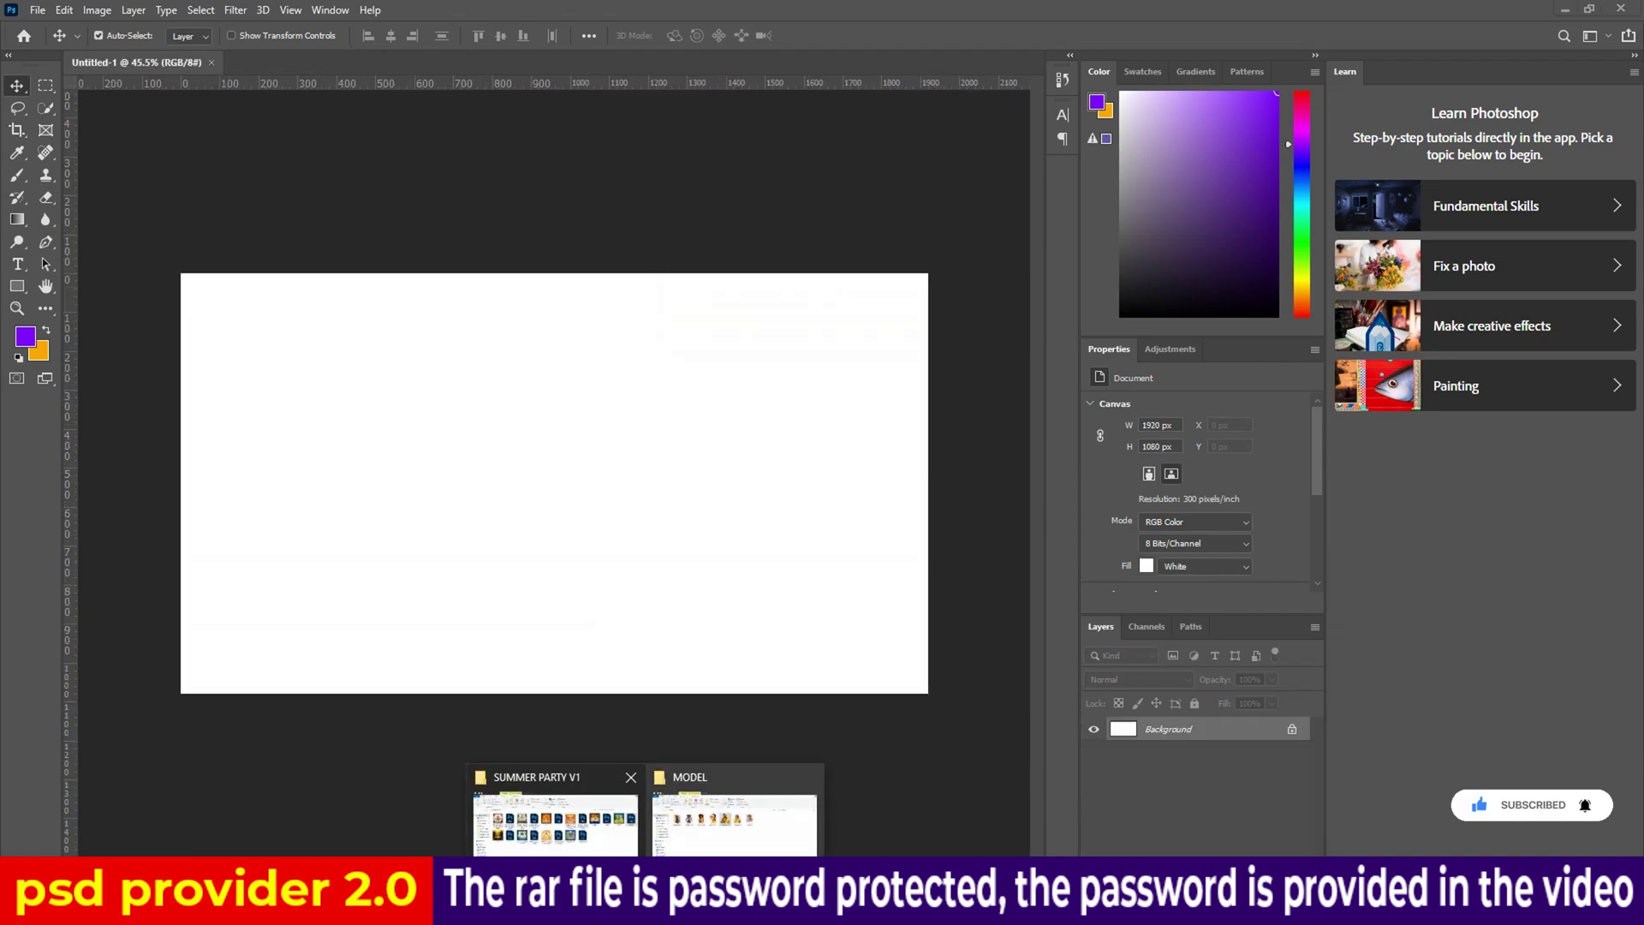
pyautogui.click(557, 818)
pyautogui.doubleClick(598, 467)
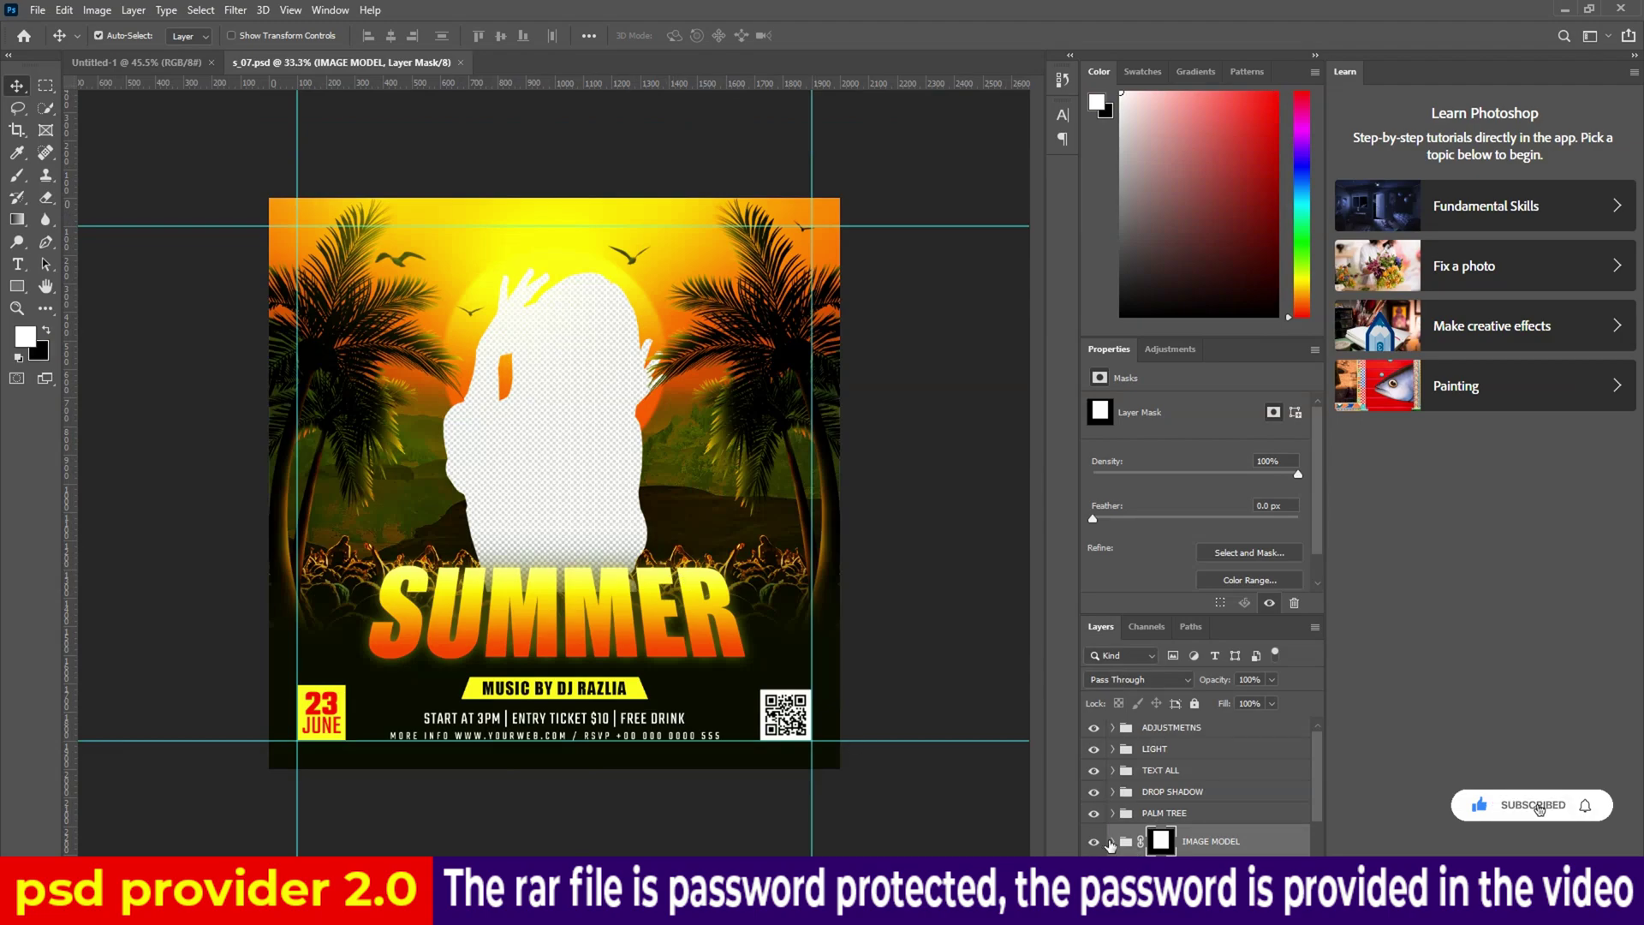
# Hide the 'Delet this layer' placeholder, place afvasdcv (8) in the IMAGE MODEL smart object, and save
pyautogui.scroll(-1, 1166, 824)
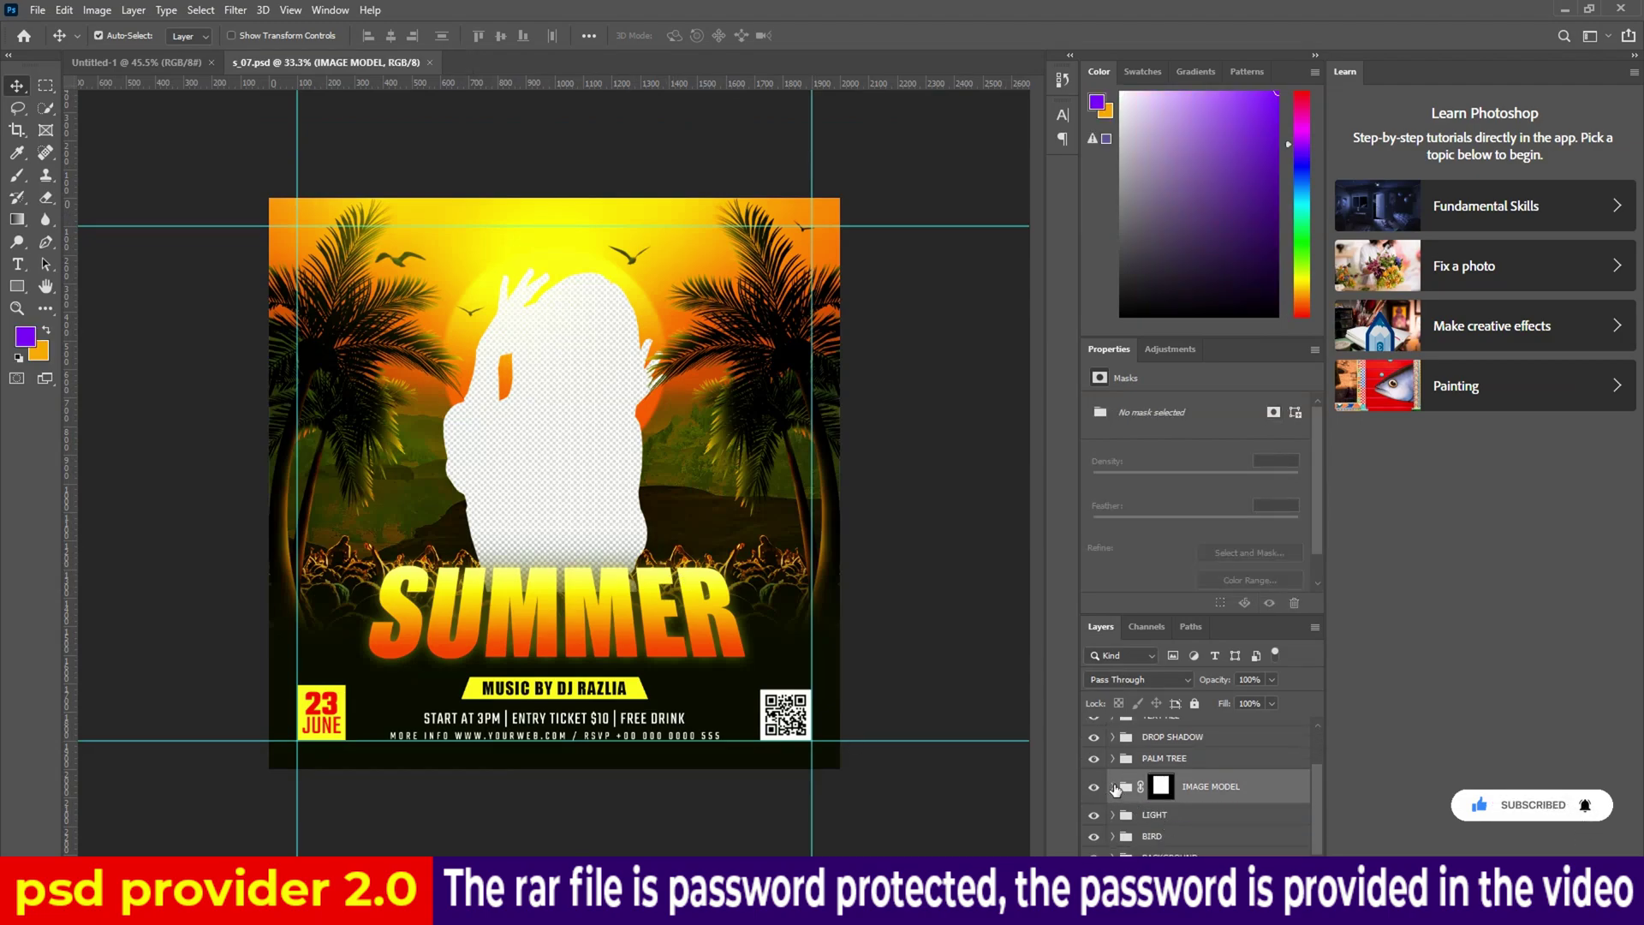
pyautogui.click(1113, 787)
pyautogui.doubleClick(1132, 801)
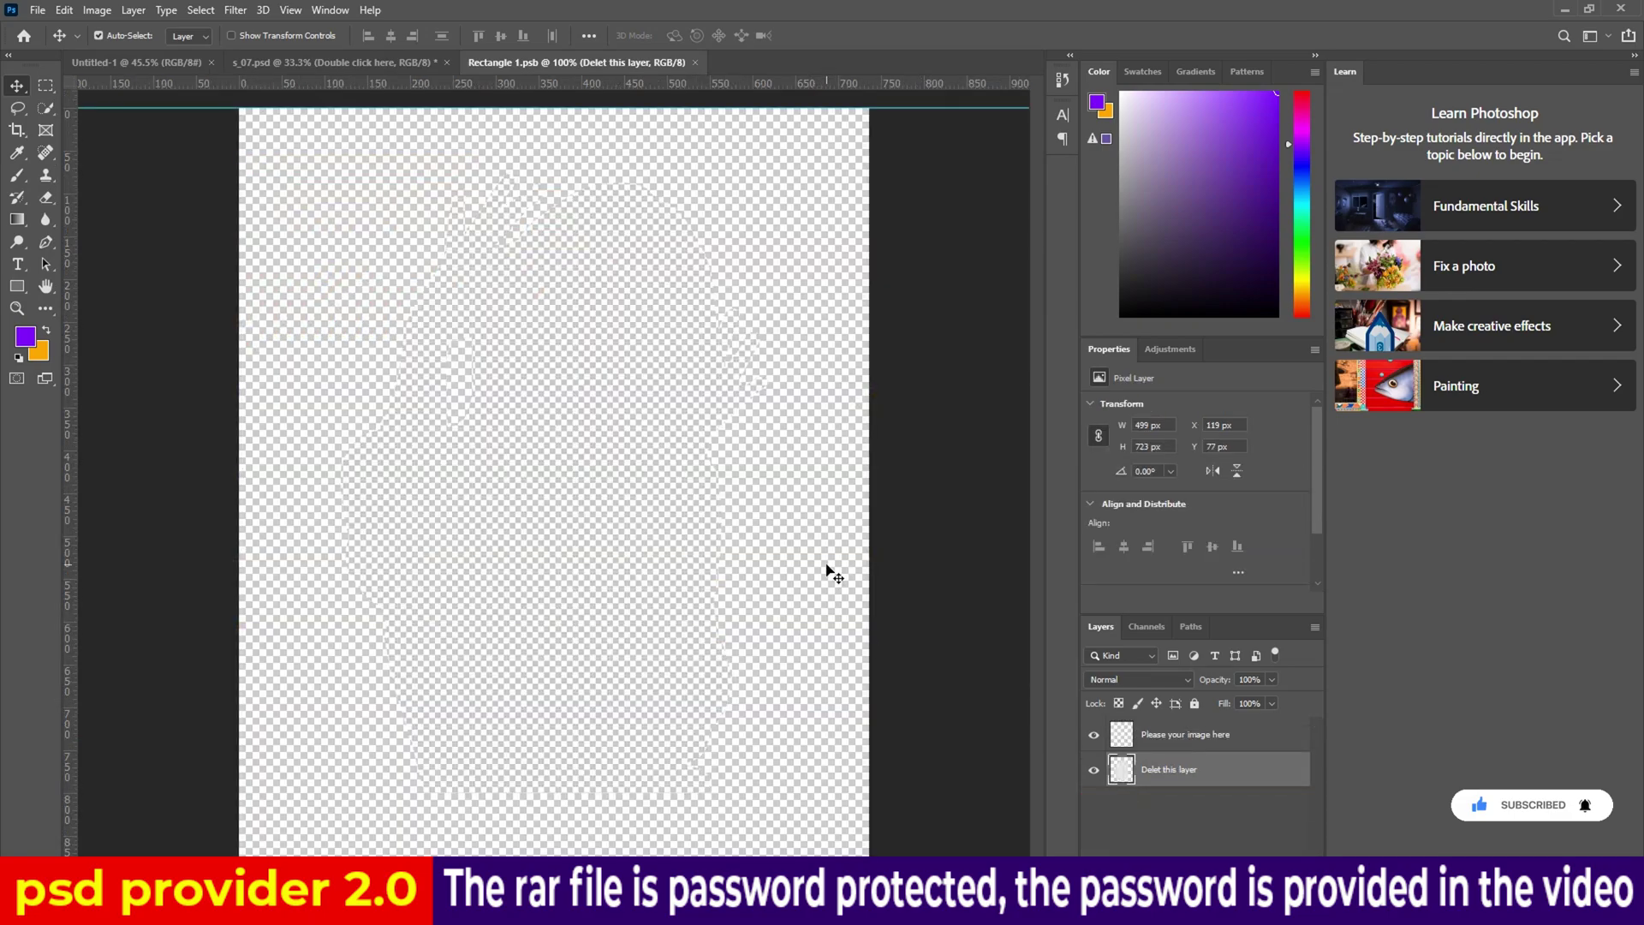
pyautogui.click(1094, 771)
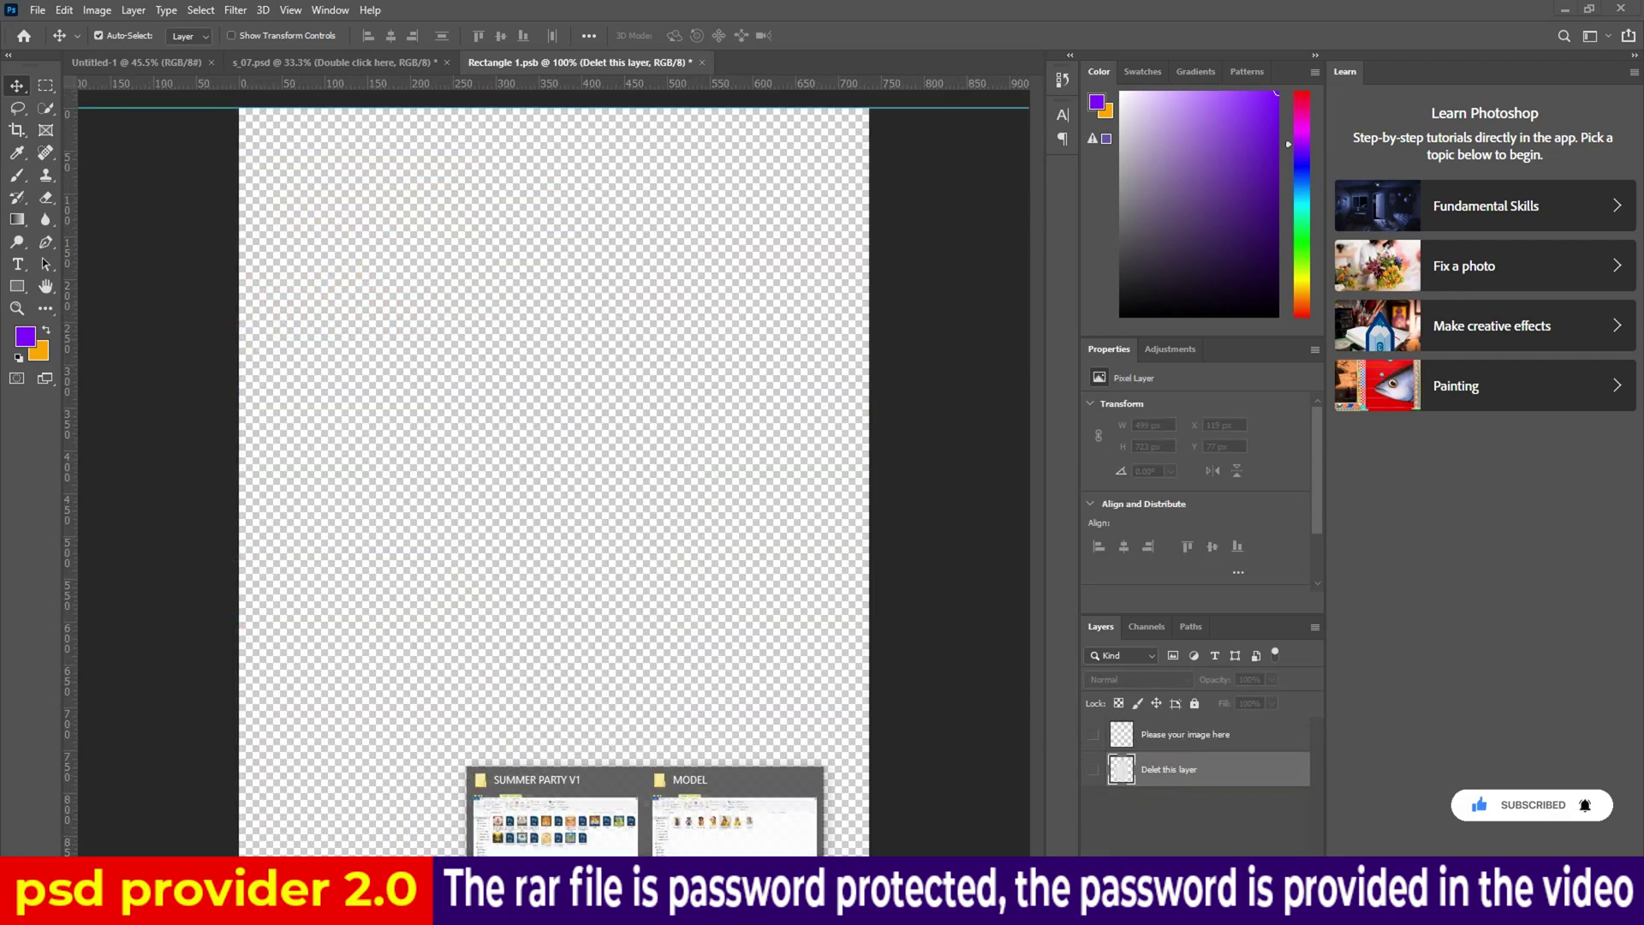
pyautogui.click(730, 826)
pyautogui.click(975, 369)
pyautogui.moveTo(974, 370); pyautogui.dragTo(443, 849)
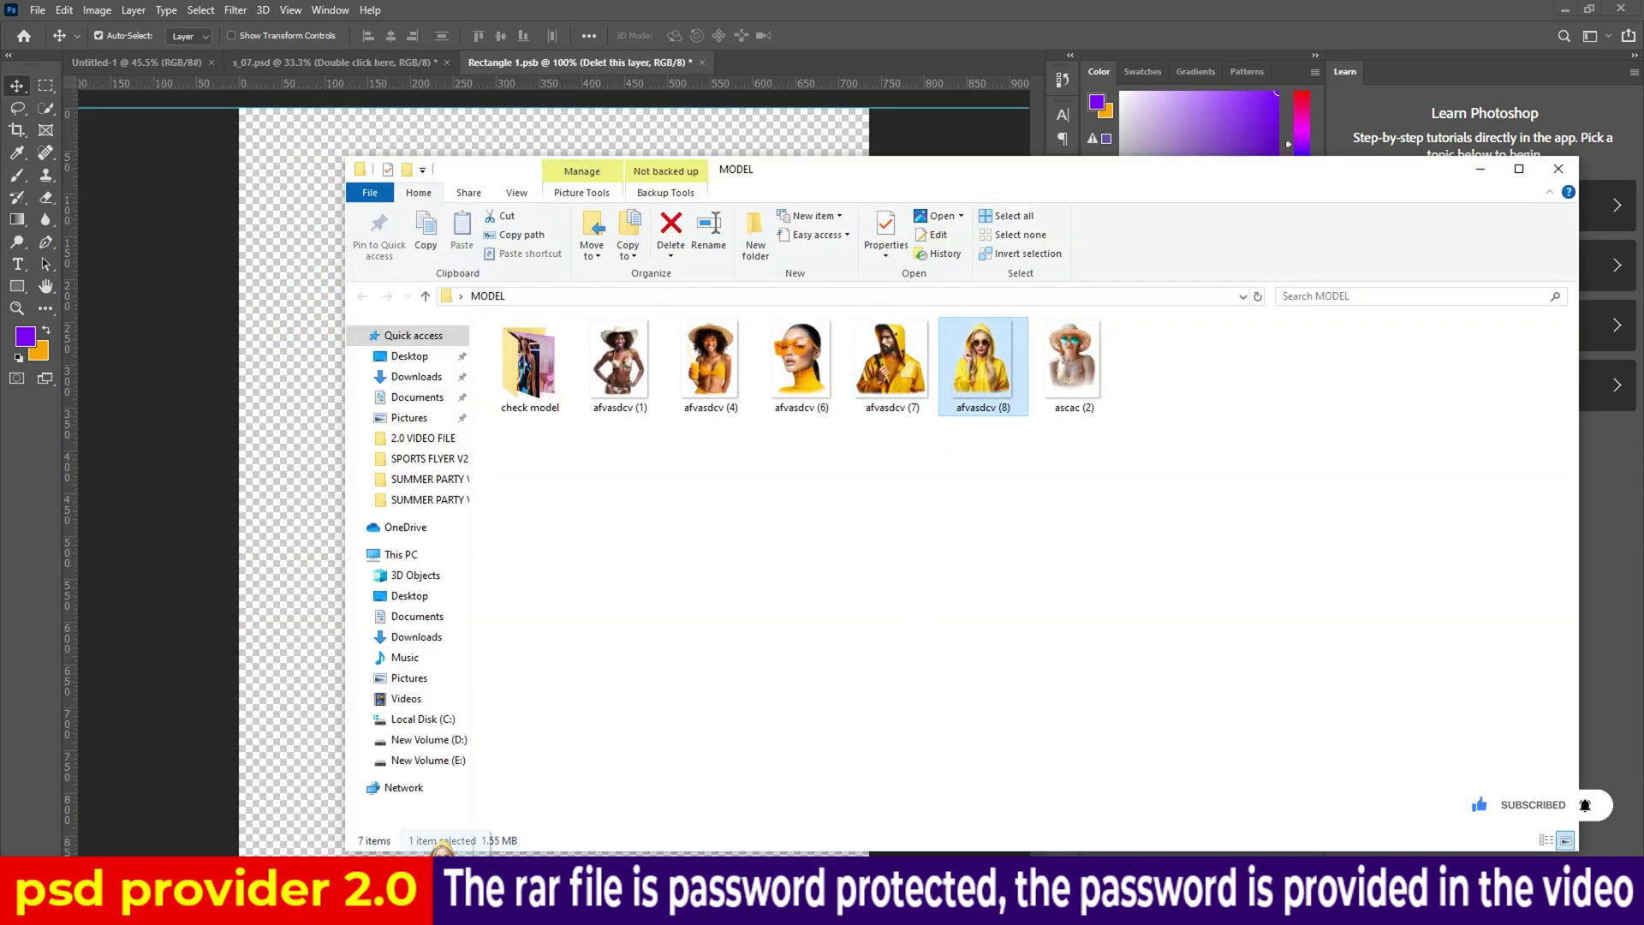
pyautogui.moveTo(551, 521); pyautogui.dragTo(551, 521)
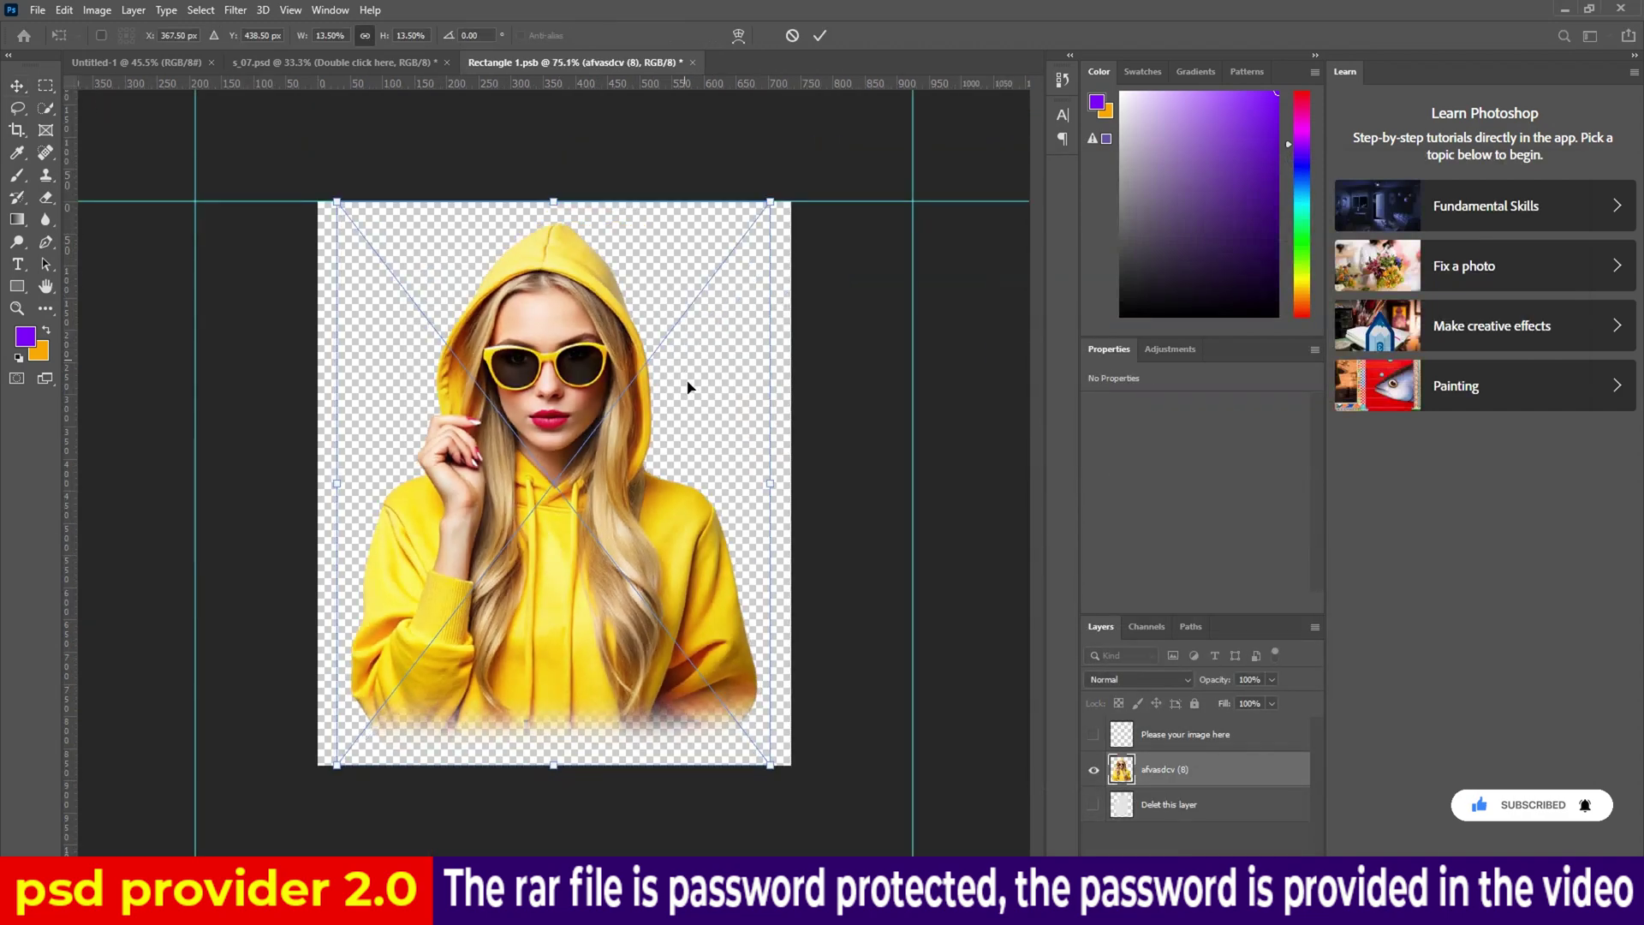
pyautogui.click(819, 35)
pyautogui.click(693, 63)
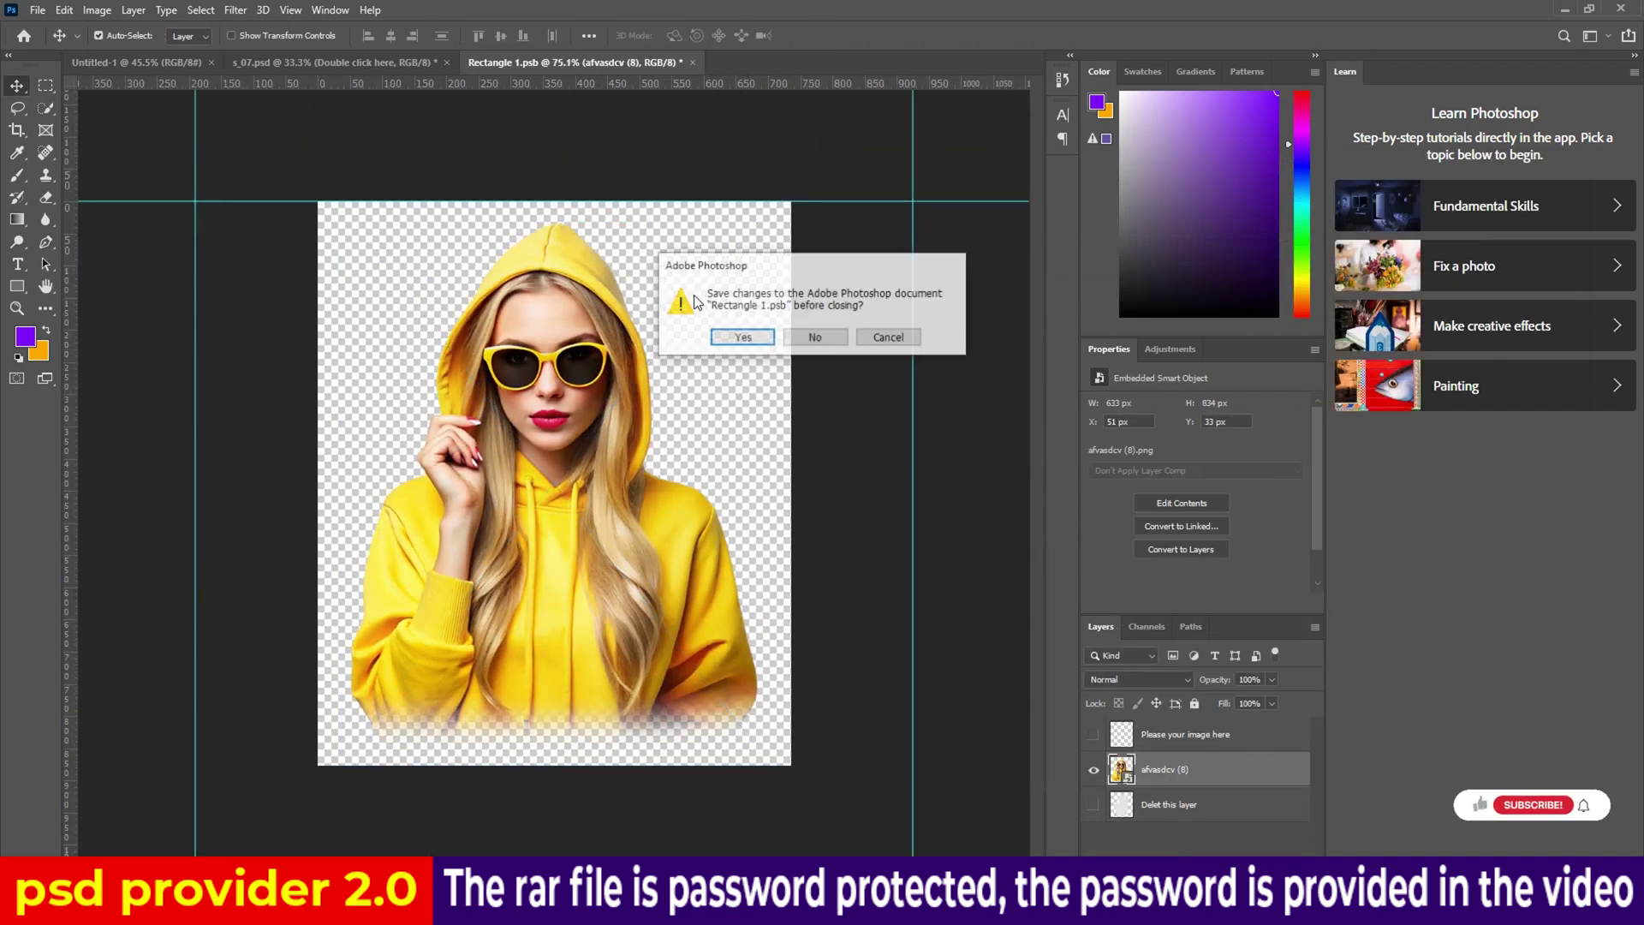
pyautogui.click(742, 338)
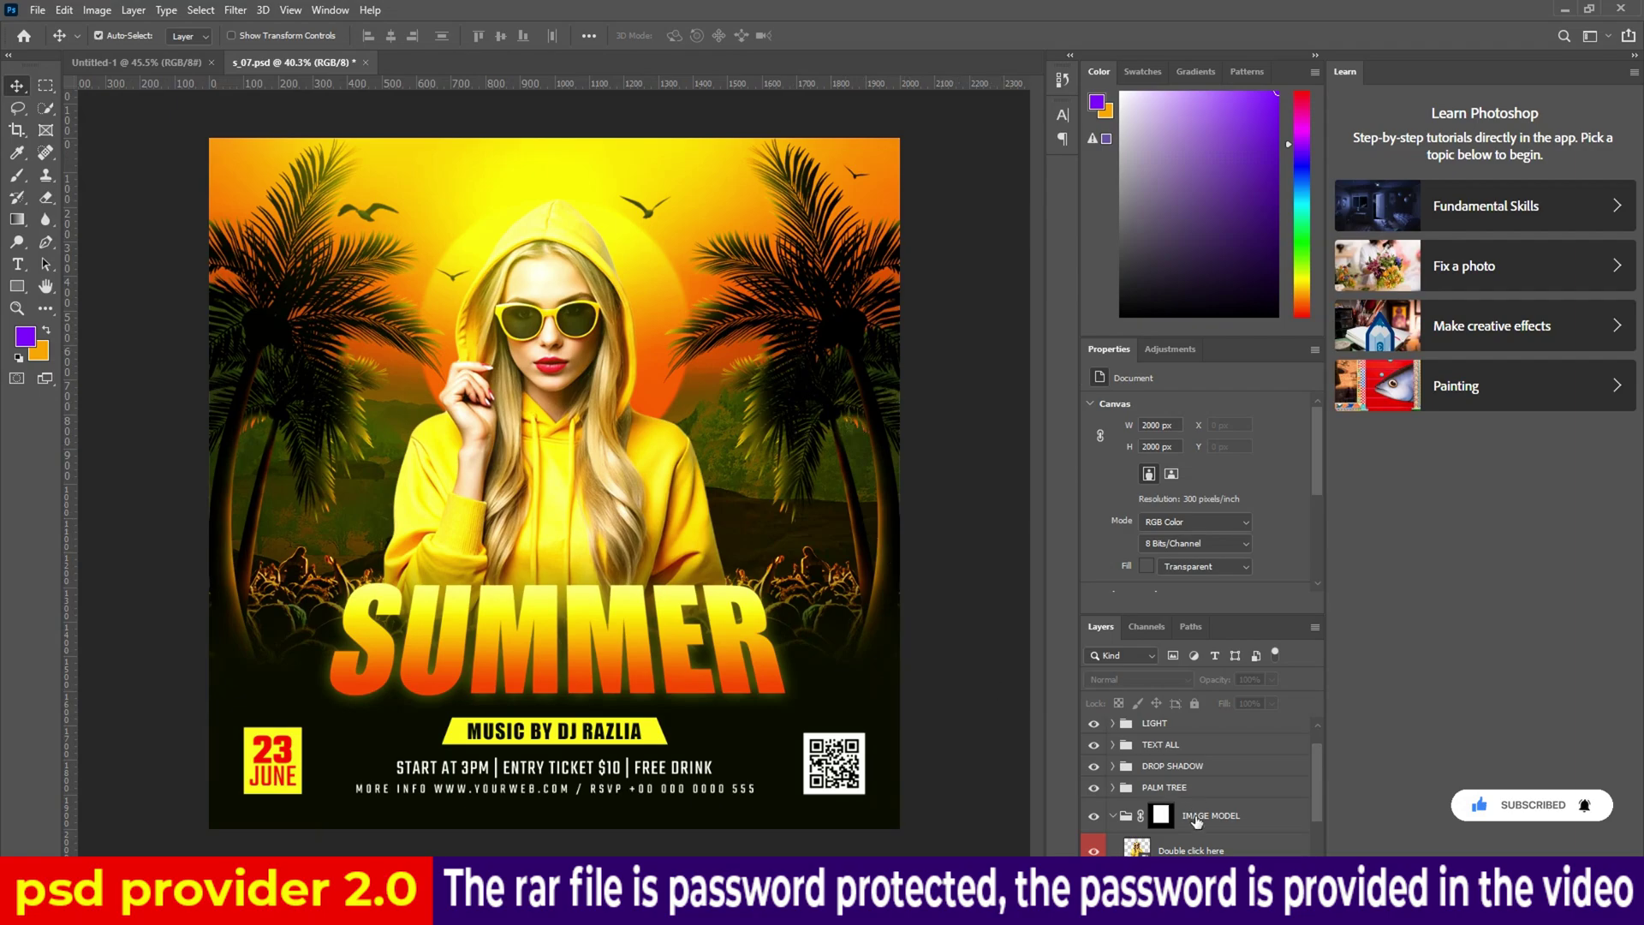
# Resize the yellow-hoodie model smart object to about 141% on the s_07 flyer
pyautogui.click(1192, 848)
pyautogui.hotkey('ctrl', 't')
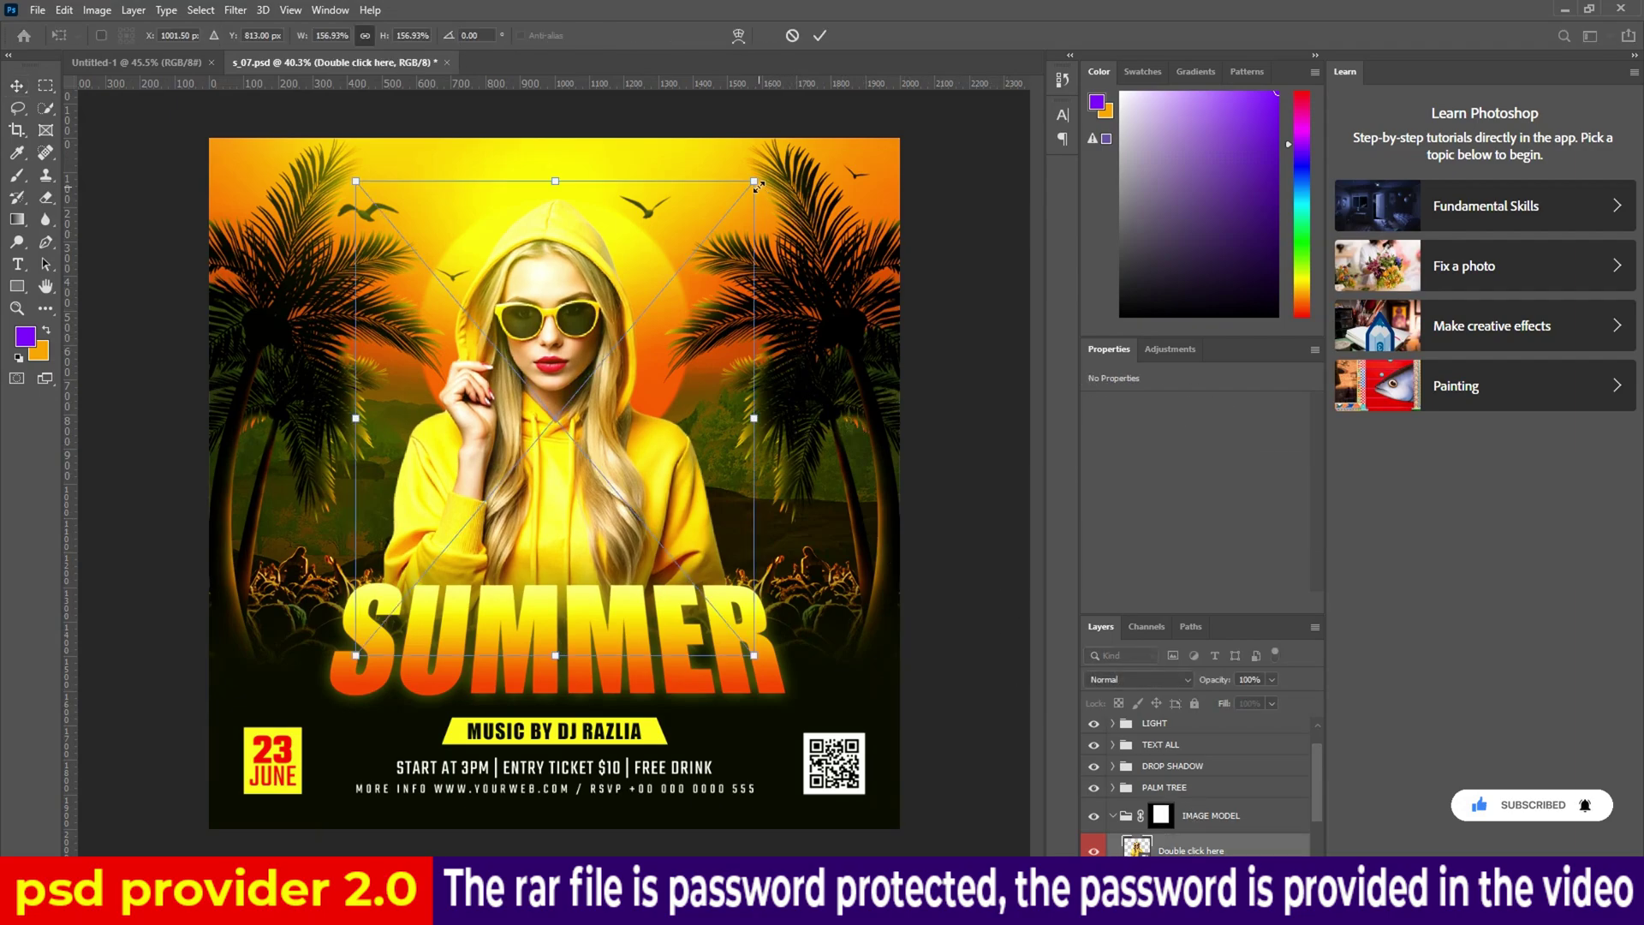
pyautogui.moveTo(755, 182); pyautogui.dragTo(755, 196)
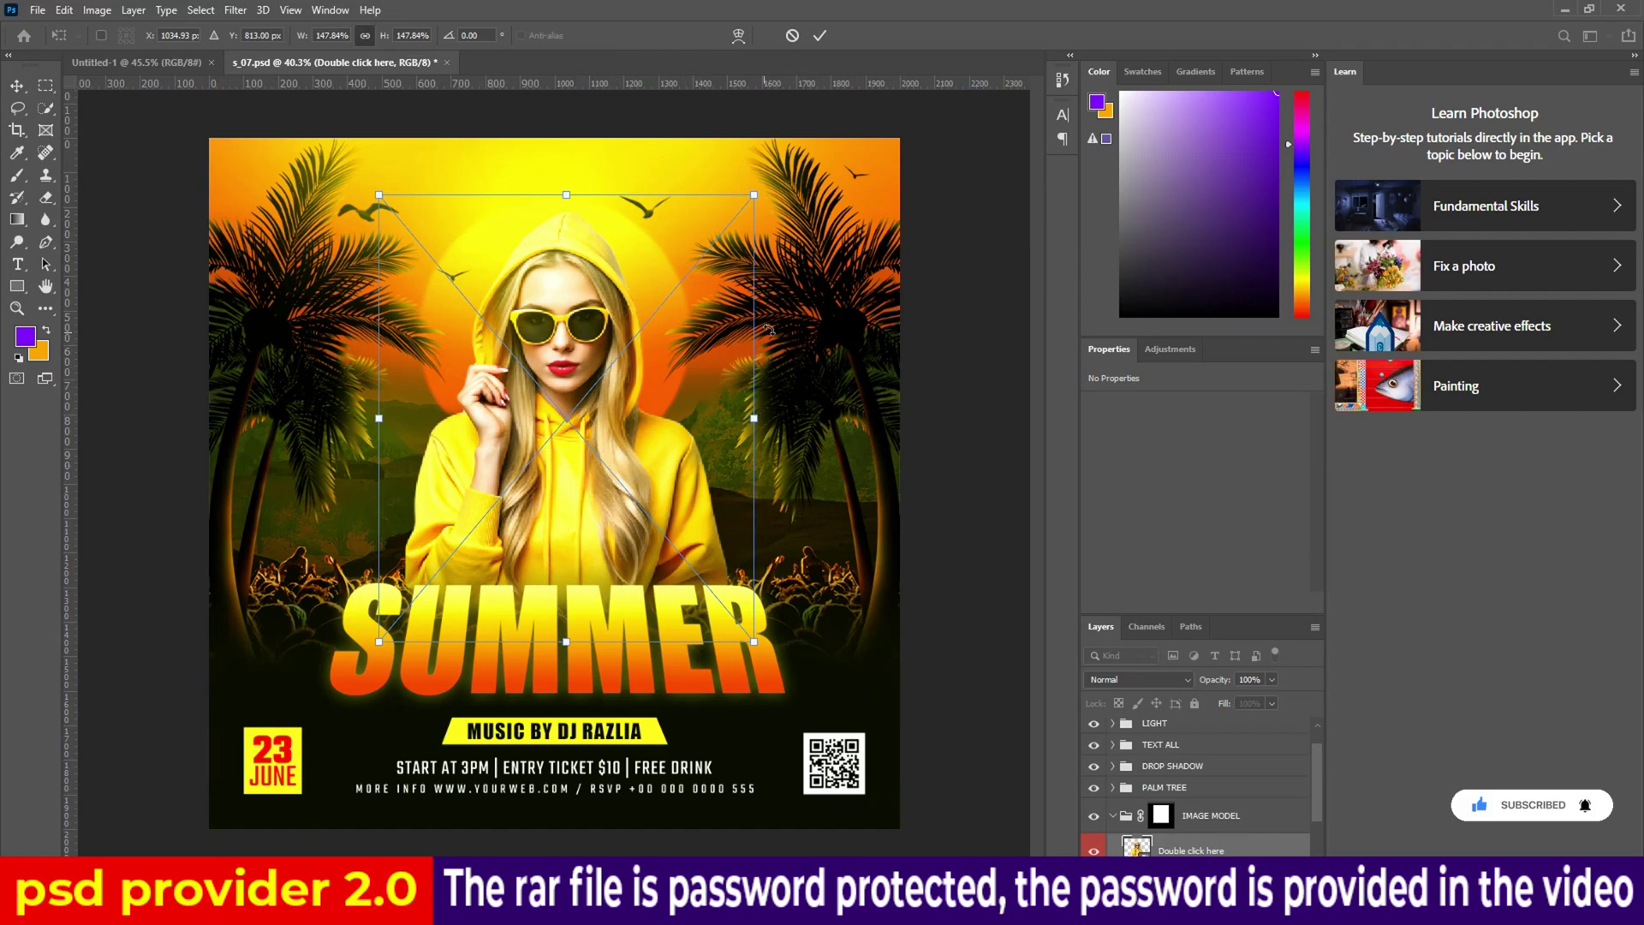
pyautogui.moveTo(754, 195); pyautogui.dragTo(743, 204)
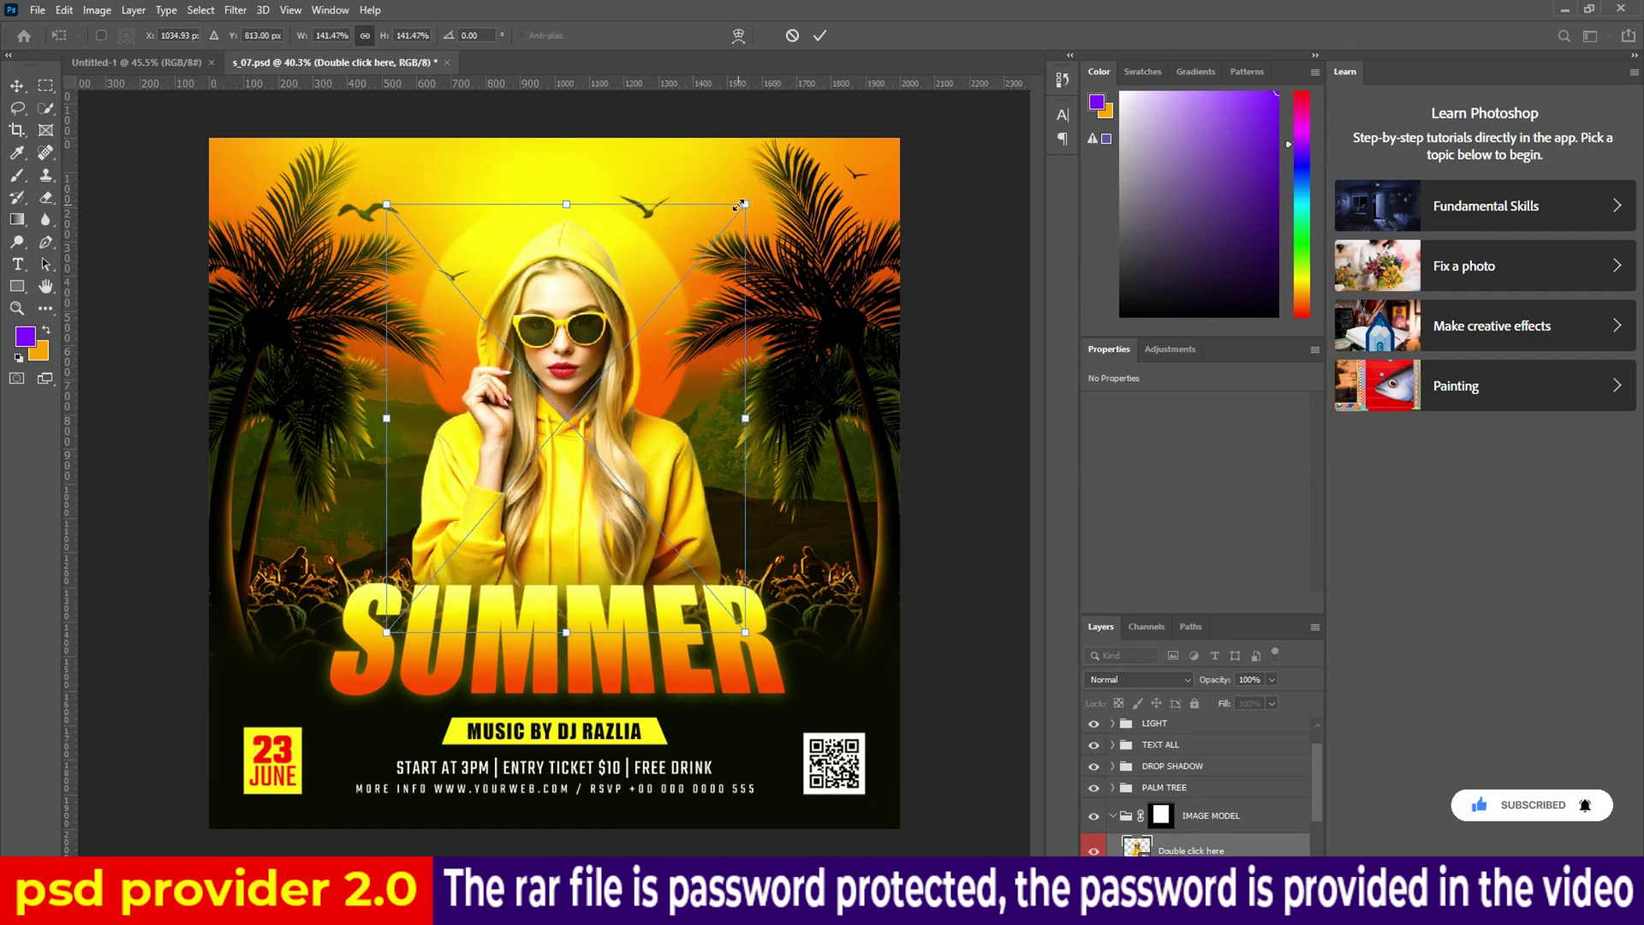
pyautogui.click(817, 39)
pyautogui.hotkey('ctrl', '-')
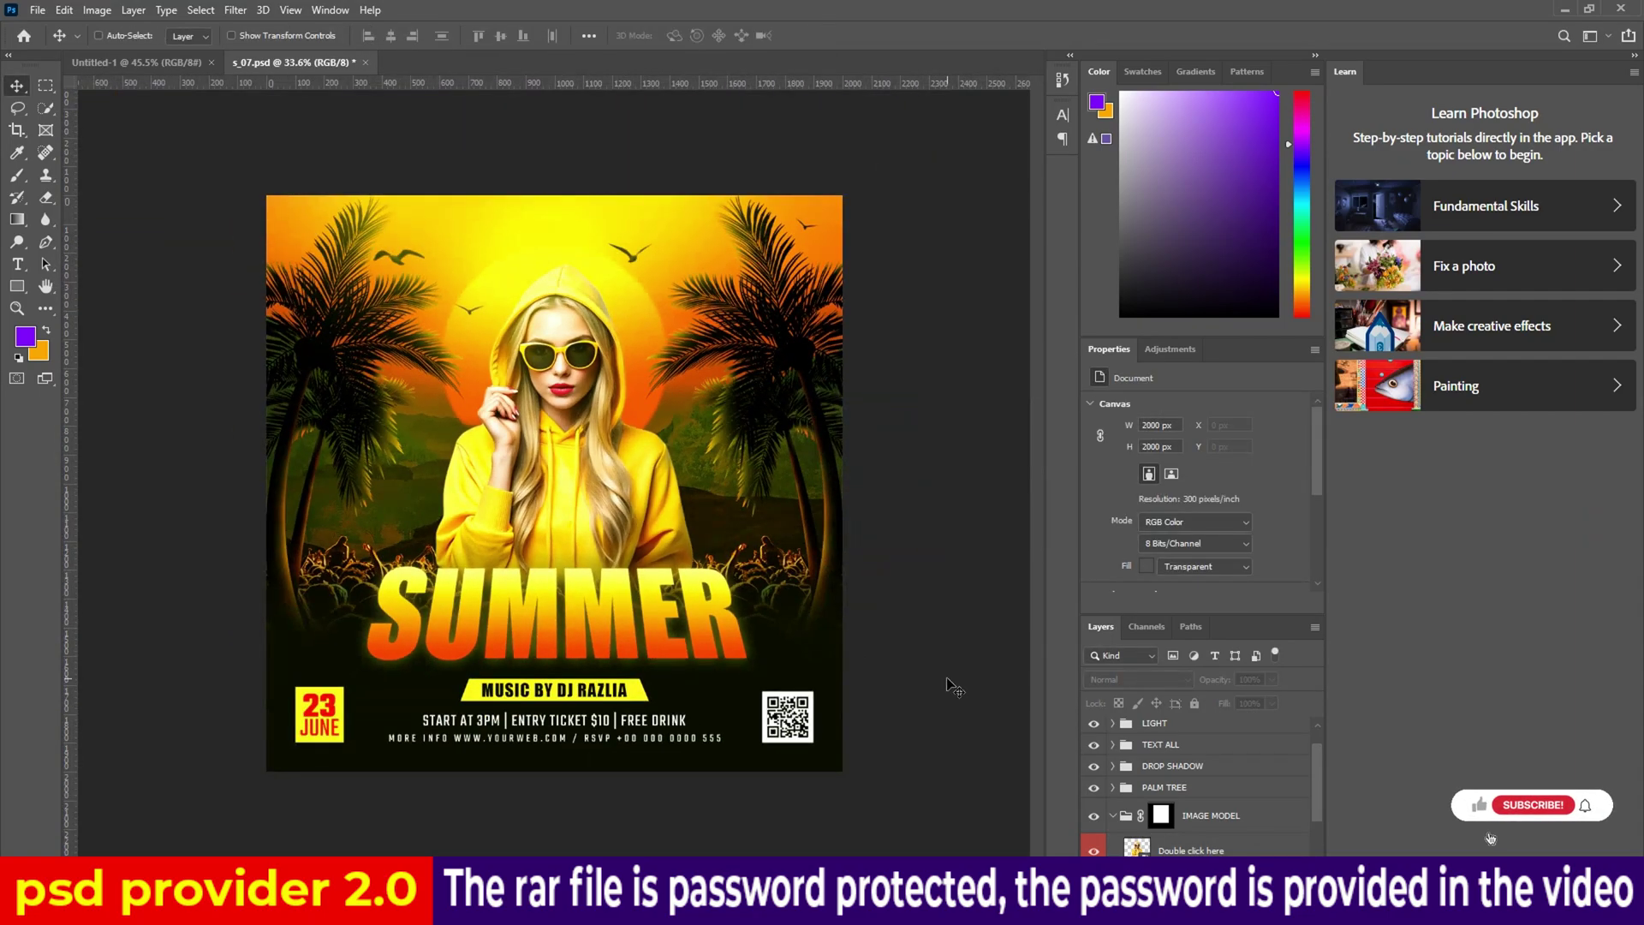
pyautogui.scroll(2, 953, 685)
pyautogui.scroll(2, 953, 685)
pyautogui.scroll(-2, 953, 684)
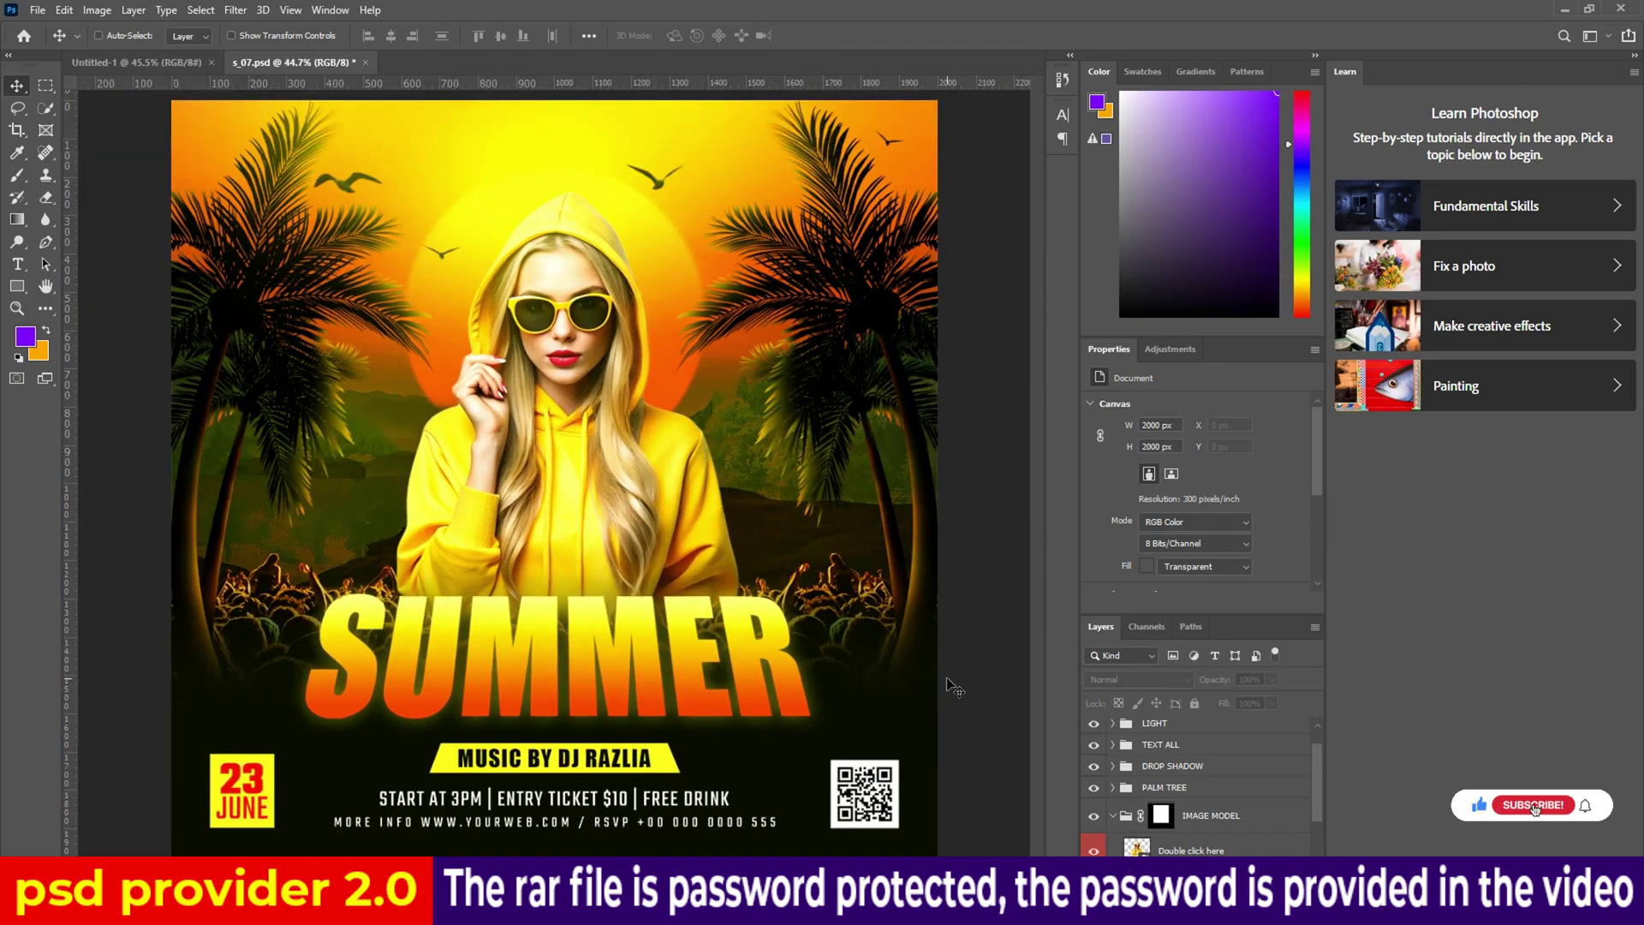
pyautogui.scroll(-1, 953, 685)
pyautogui.scroll(1, 964, 723)
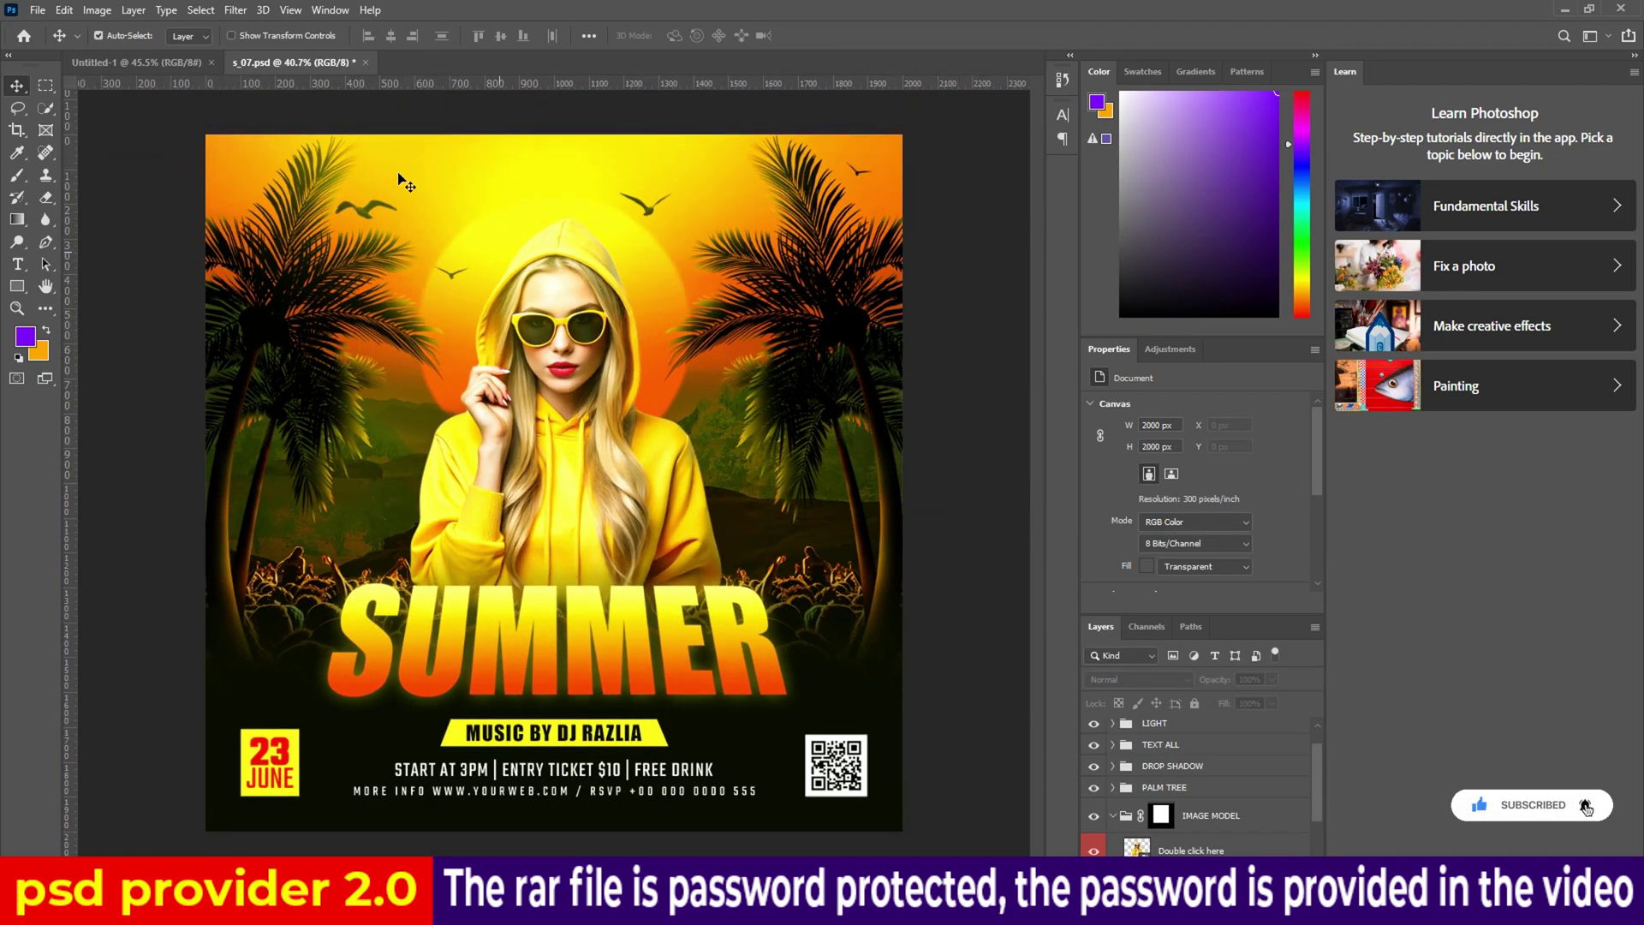
# Save and close s_07.psd, then open the summer_party_10_main template
pyautogui.click(366, 63)
pyautogui.click(798, 332)
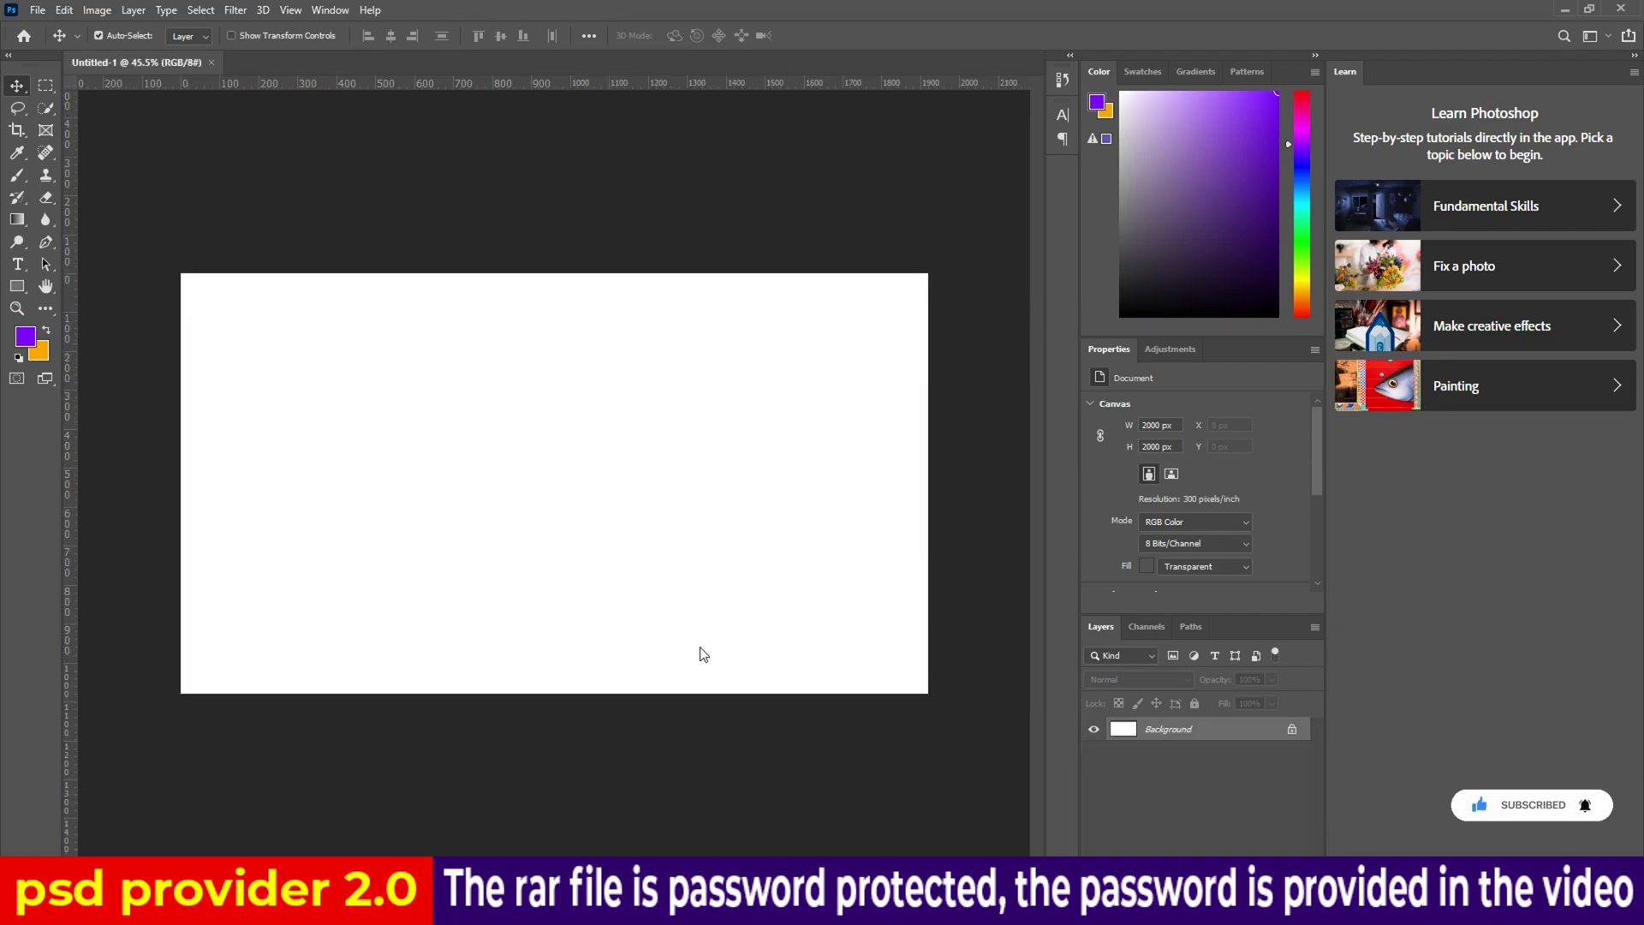
pyautogui.click(548, 813)
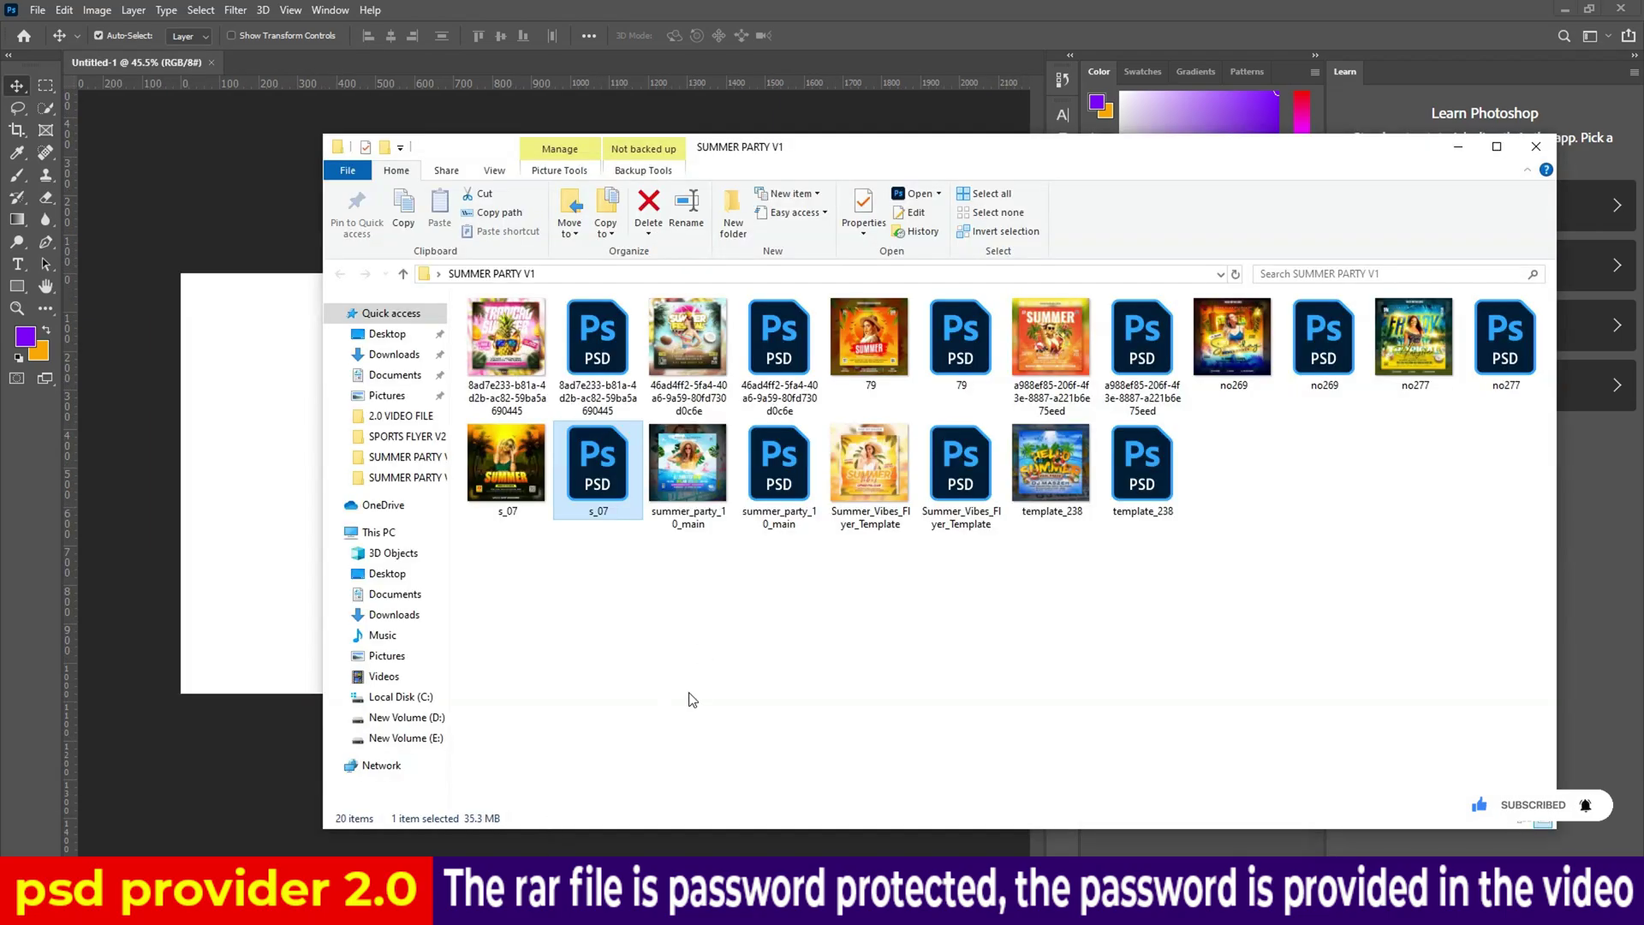
pyautogui.doubleClick(788, 460)
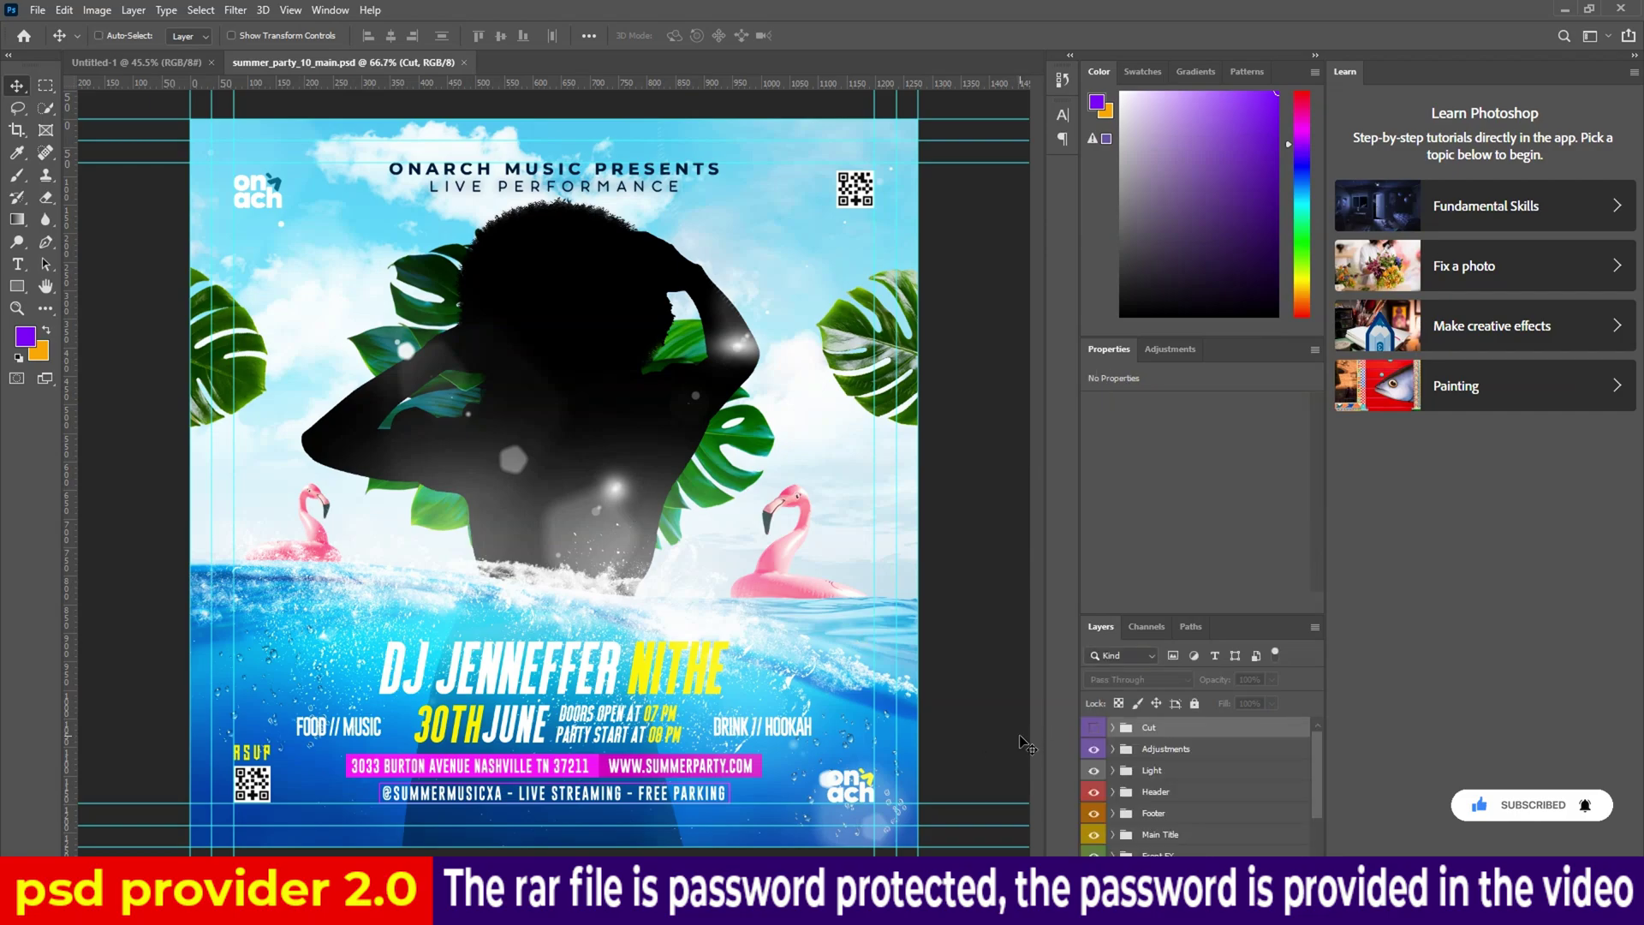
# Hide guides, then replace the black silhouette in Model.psb with afvasdcv (4) and save it
pyautogui.hotkey('ctrl', ';')
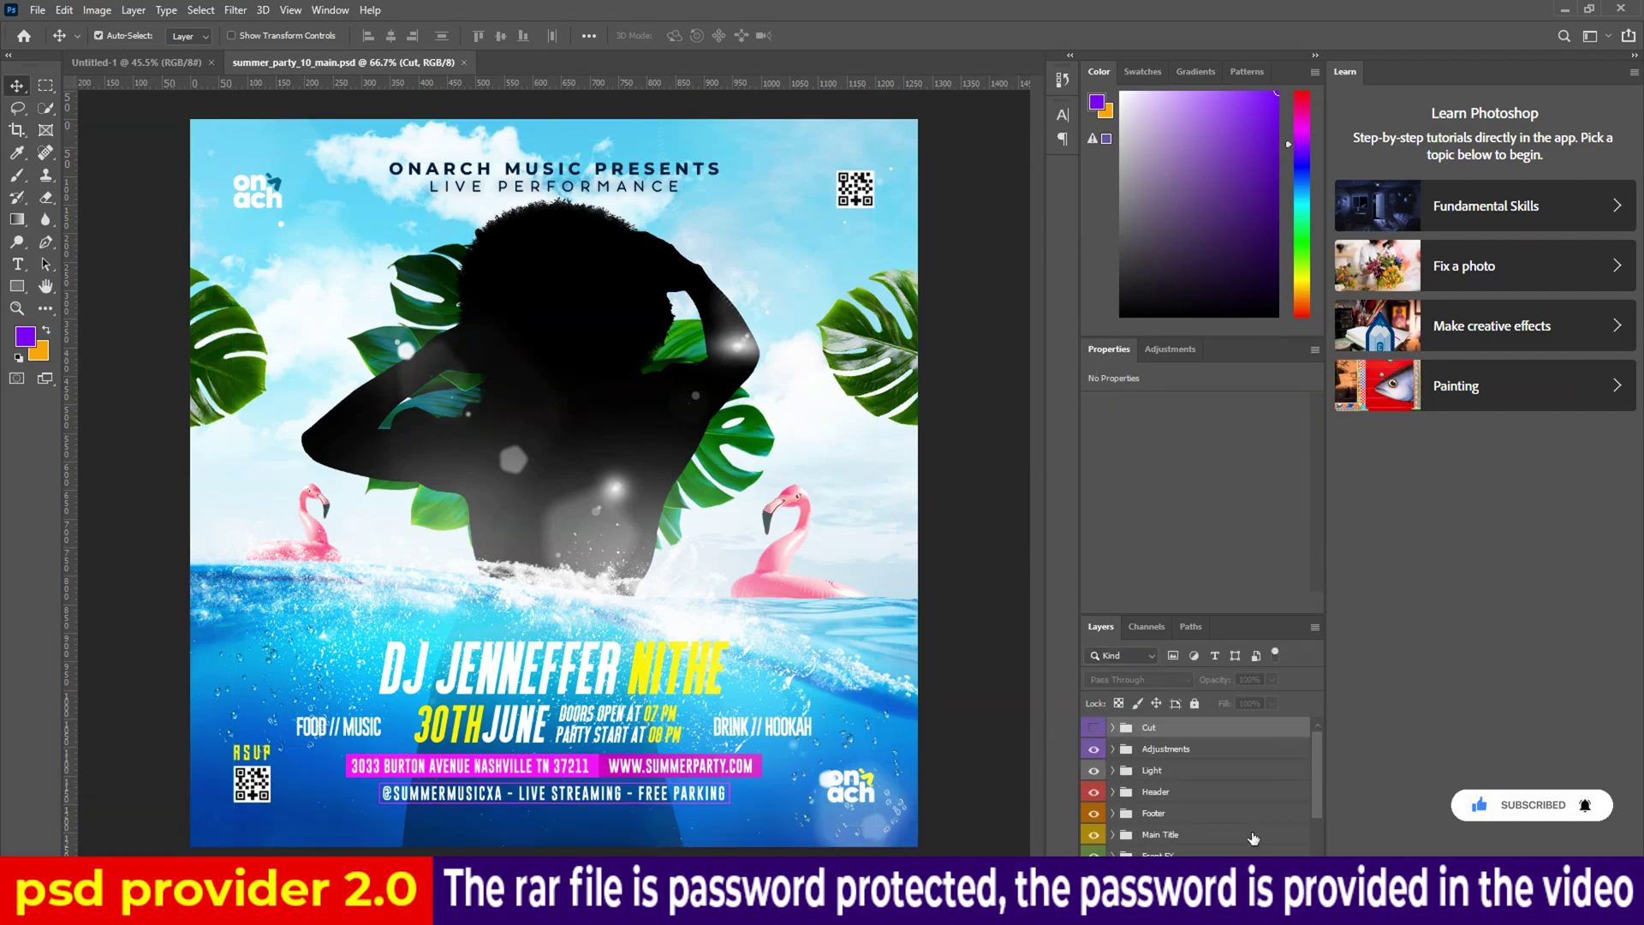
pyautogui.scroll(-2, 1215, 839)
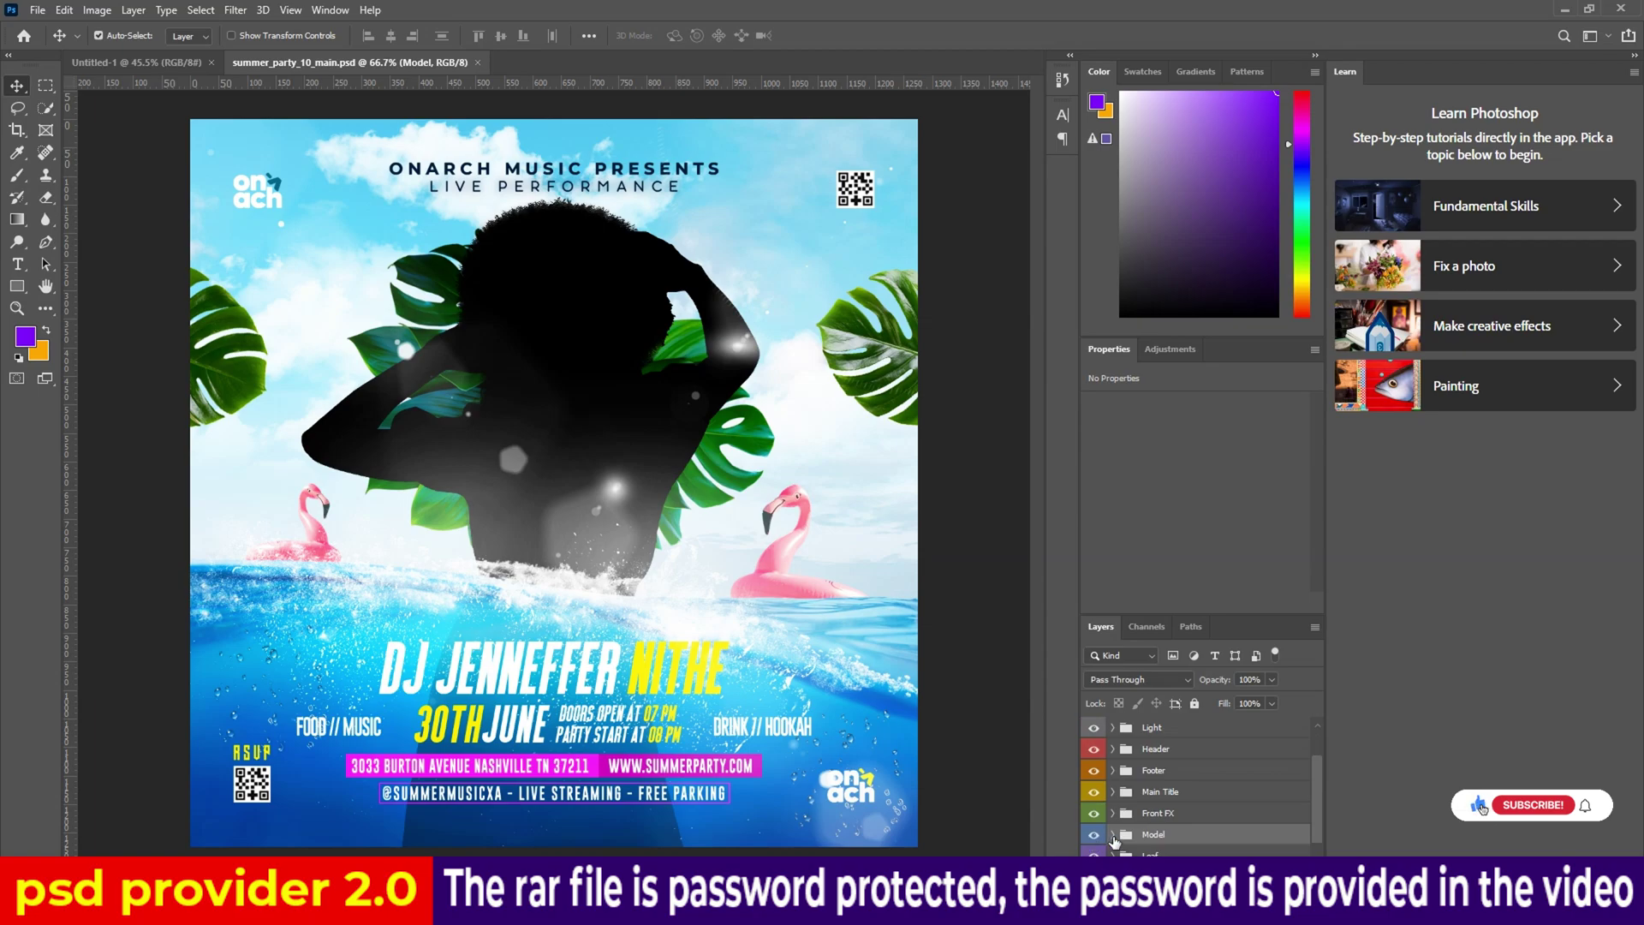
pyautogui.click(1113, 834)
pyautogui.click(1143, 831)
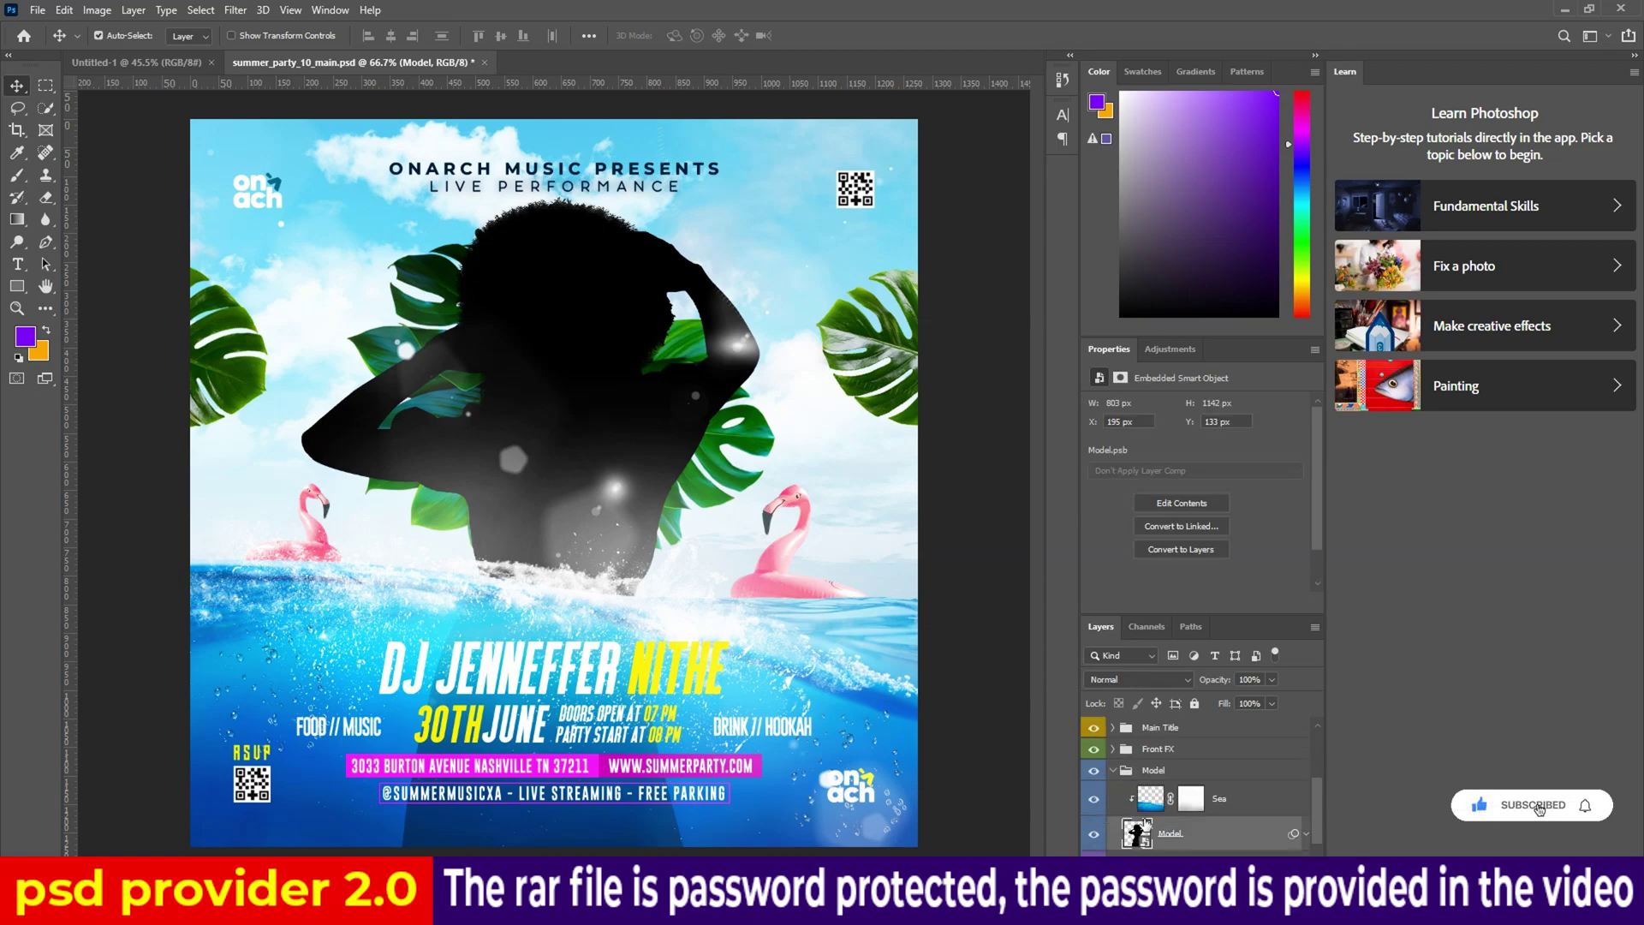
pyautogui.doubleClick(1138, 833)
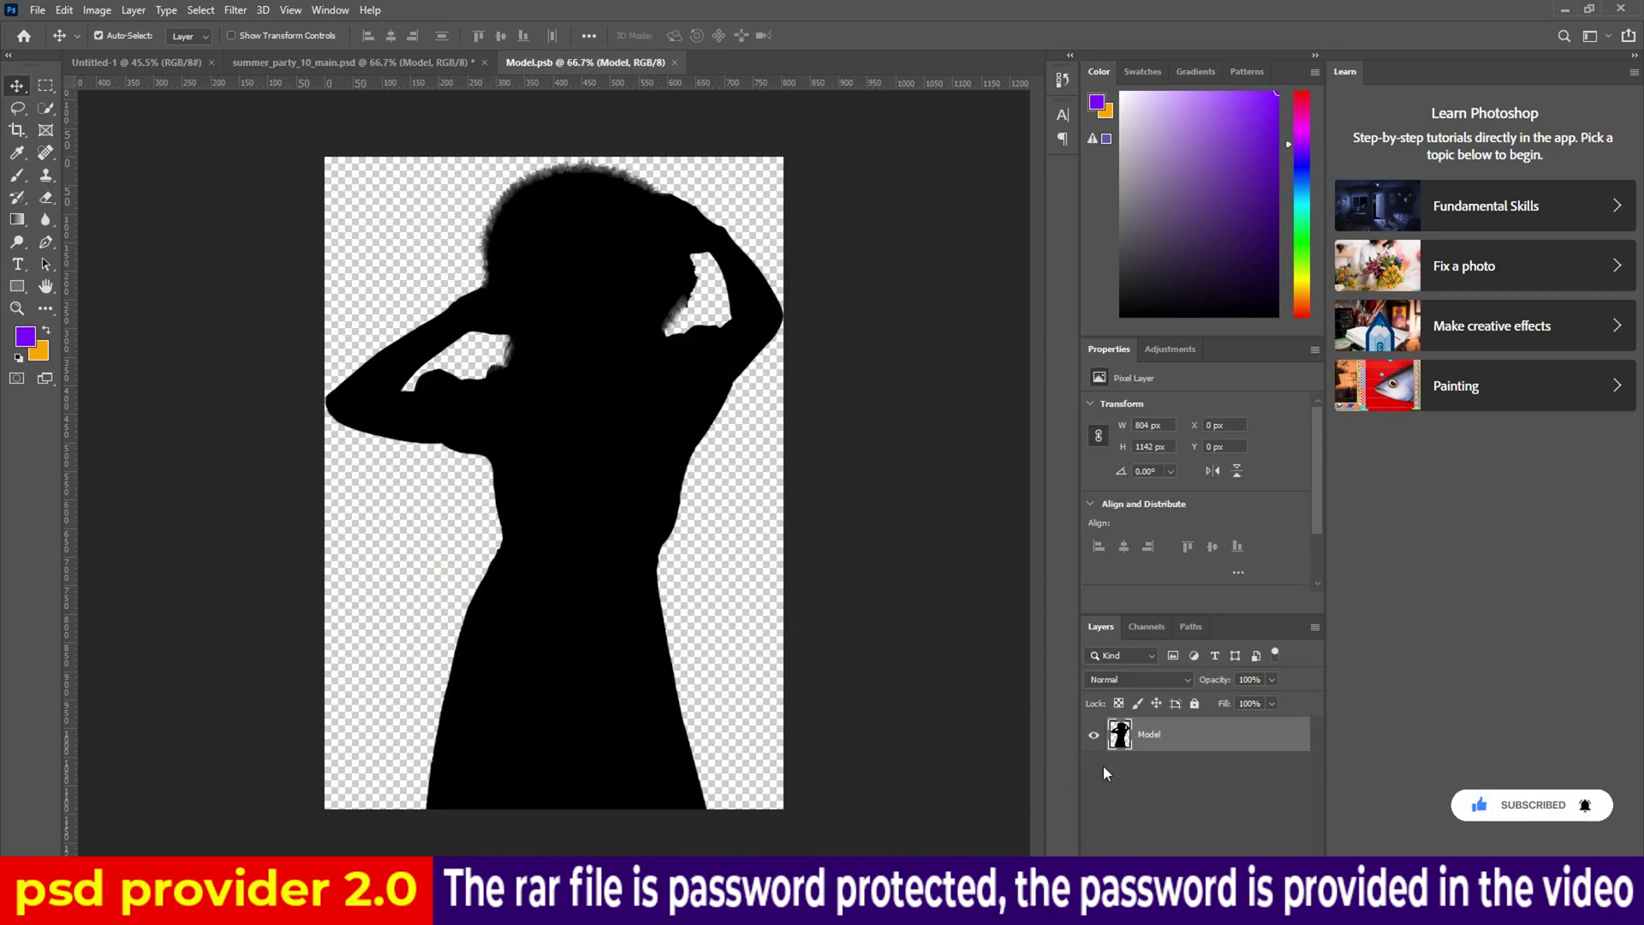
pyautogui.click(1093, 735)
pyautogui.moveTo(640, 899)
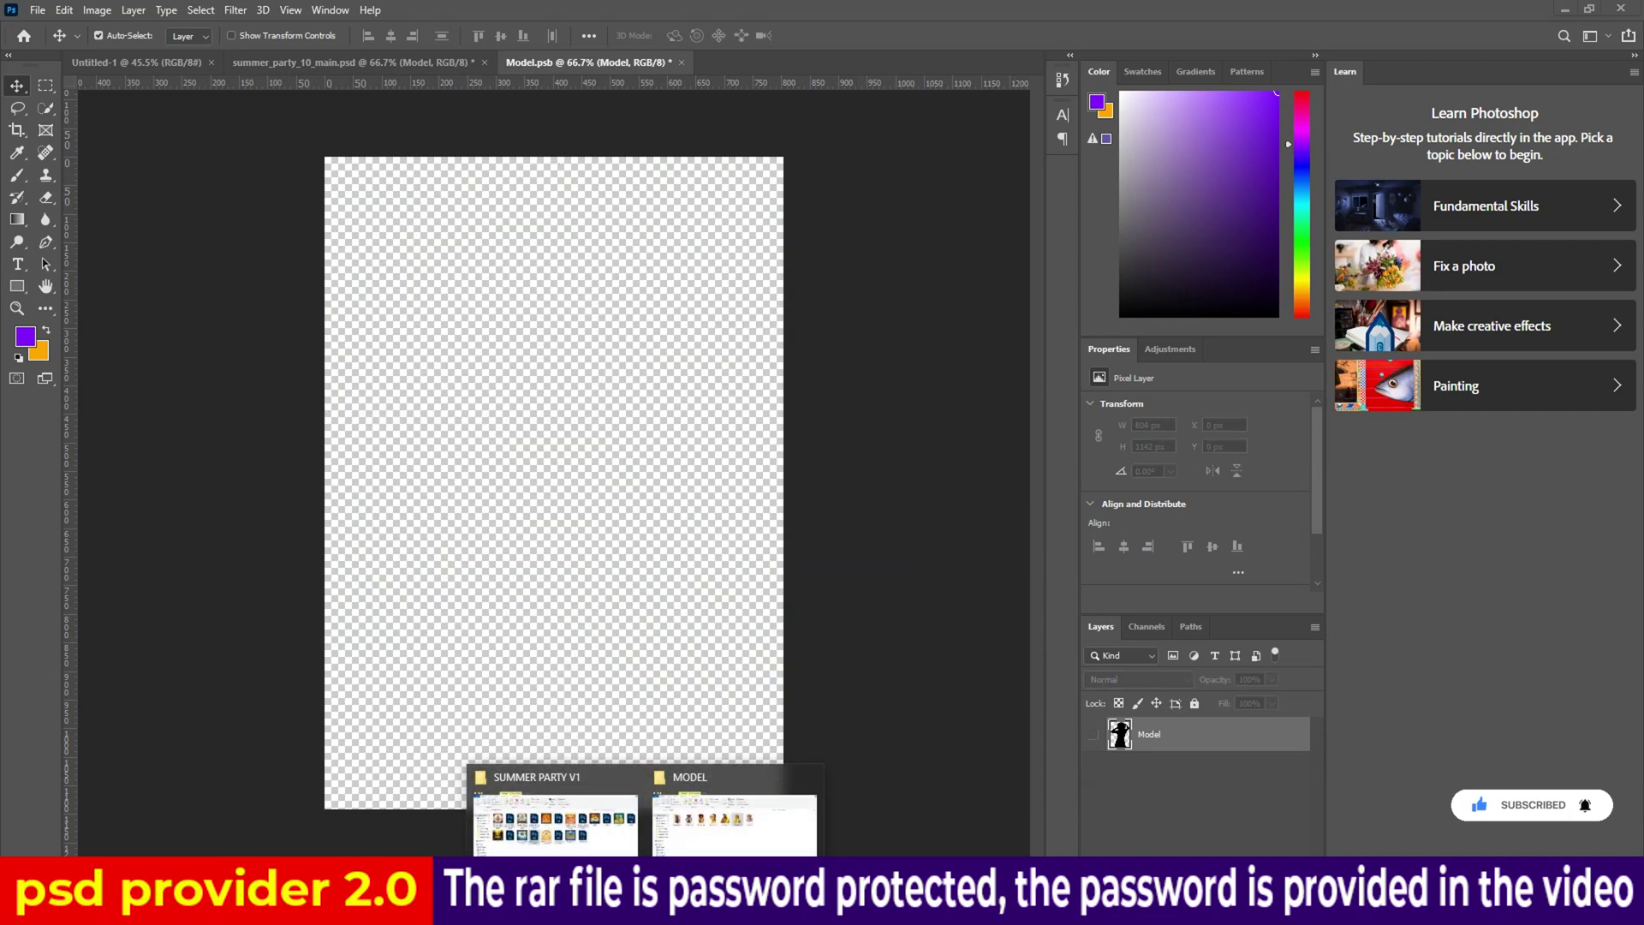
pyautogui.click(732, 845)
pyautogui.moveTo(709, 359); pyautogui.dragTo(593, 454)
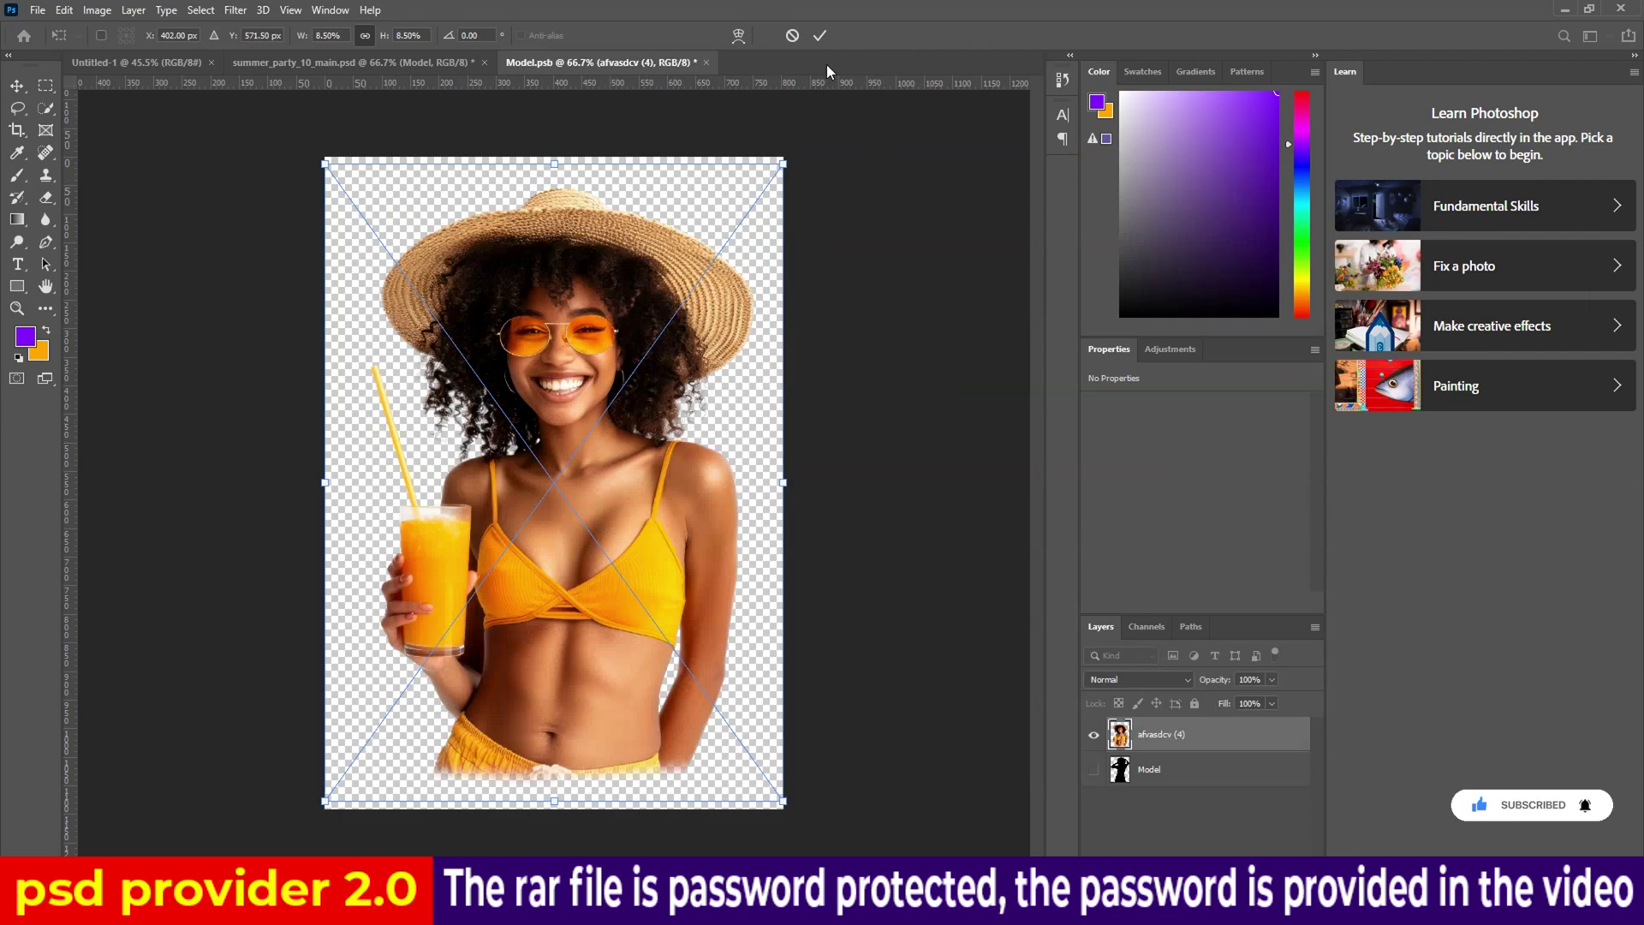
pyautogui.click(820, 35)
pyautogui.click(706, 61)
pyautogui.click(753, 337)
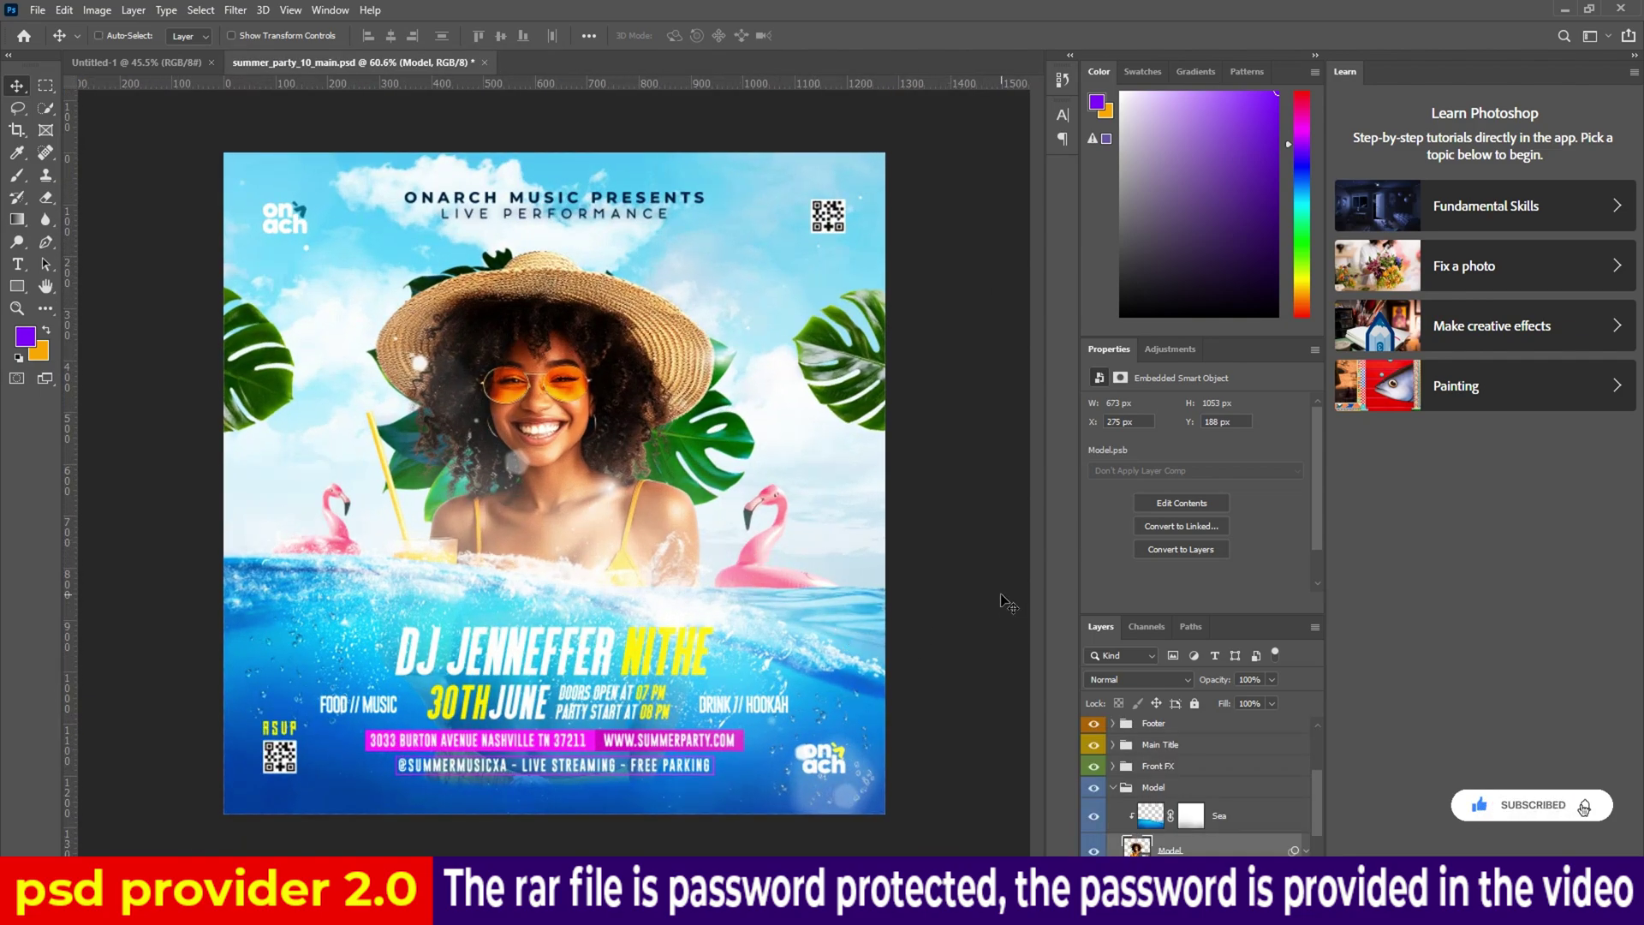
# Scale the straw-hat Model layer to about 77% and raise it above the flyer's headline
pyautogui.hotkey('ctrl', 't')
pyautogui.click(838, 351)
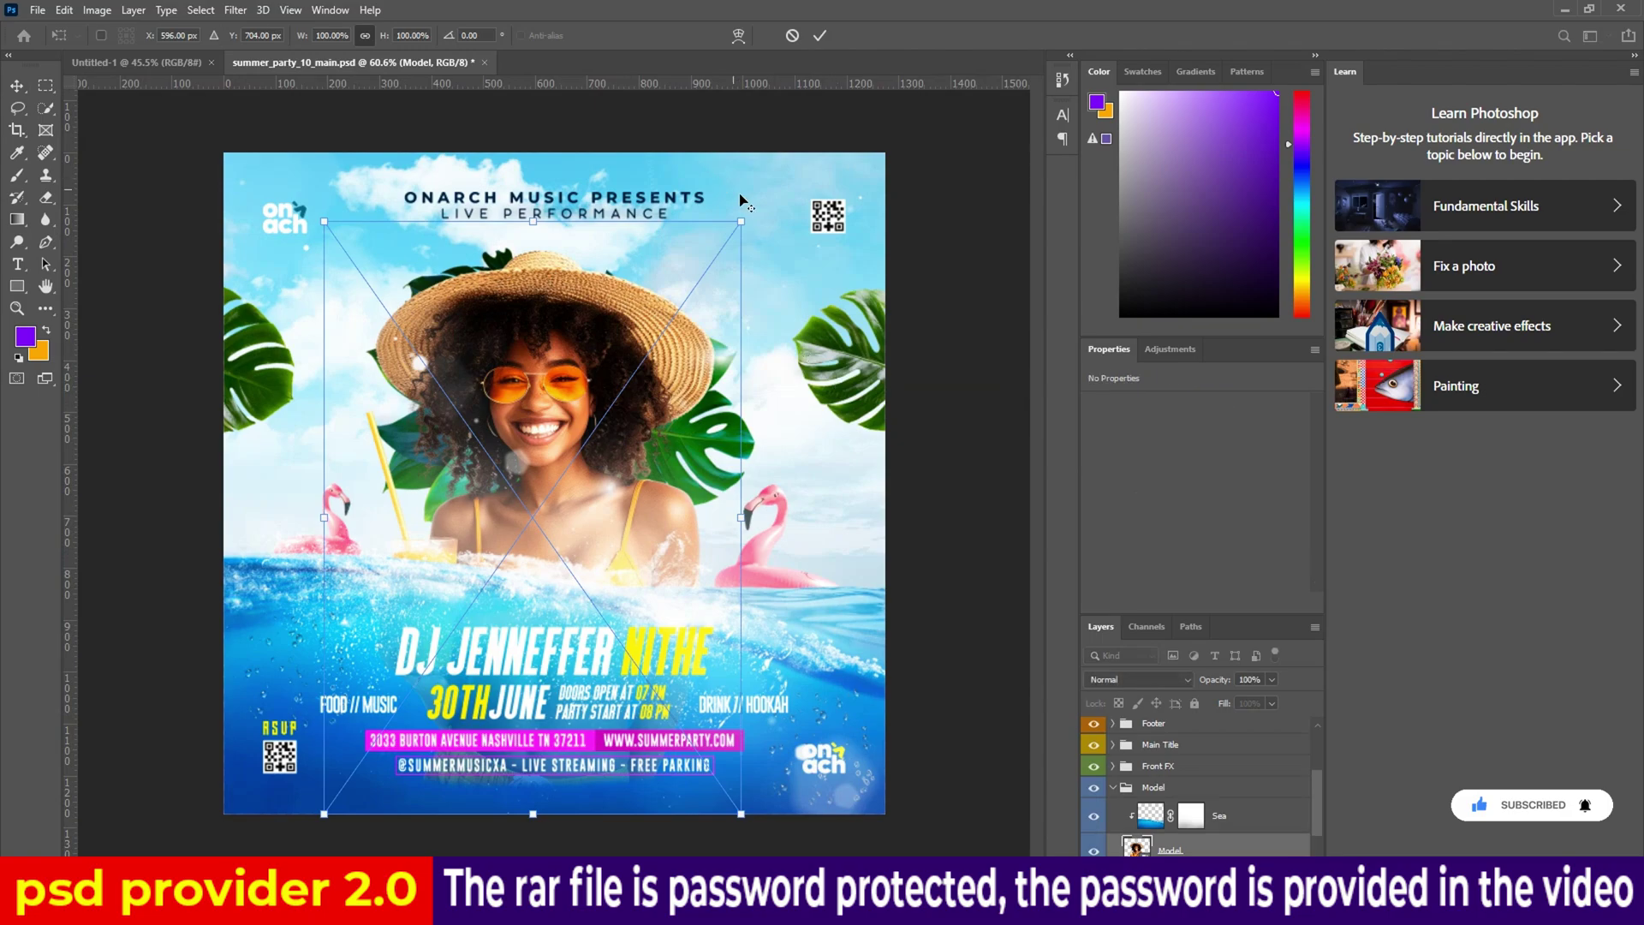
pyautogui.moveTo(741, 221); pyautogui.dragTo(679, 310)
pyautogui.moveTo(597, 403); pyautogui.dragTo(598, 320)
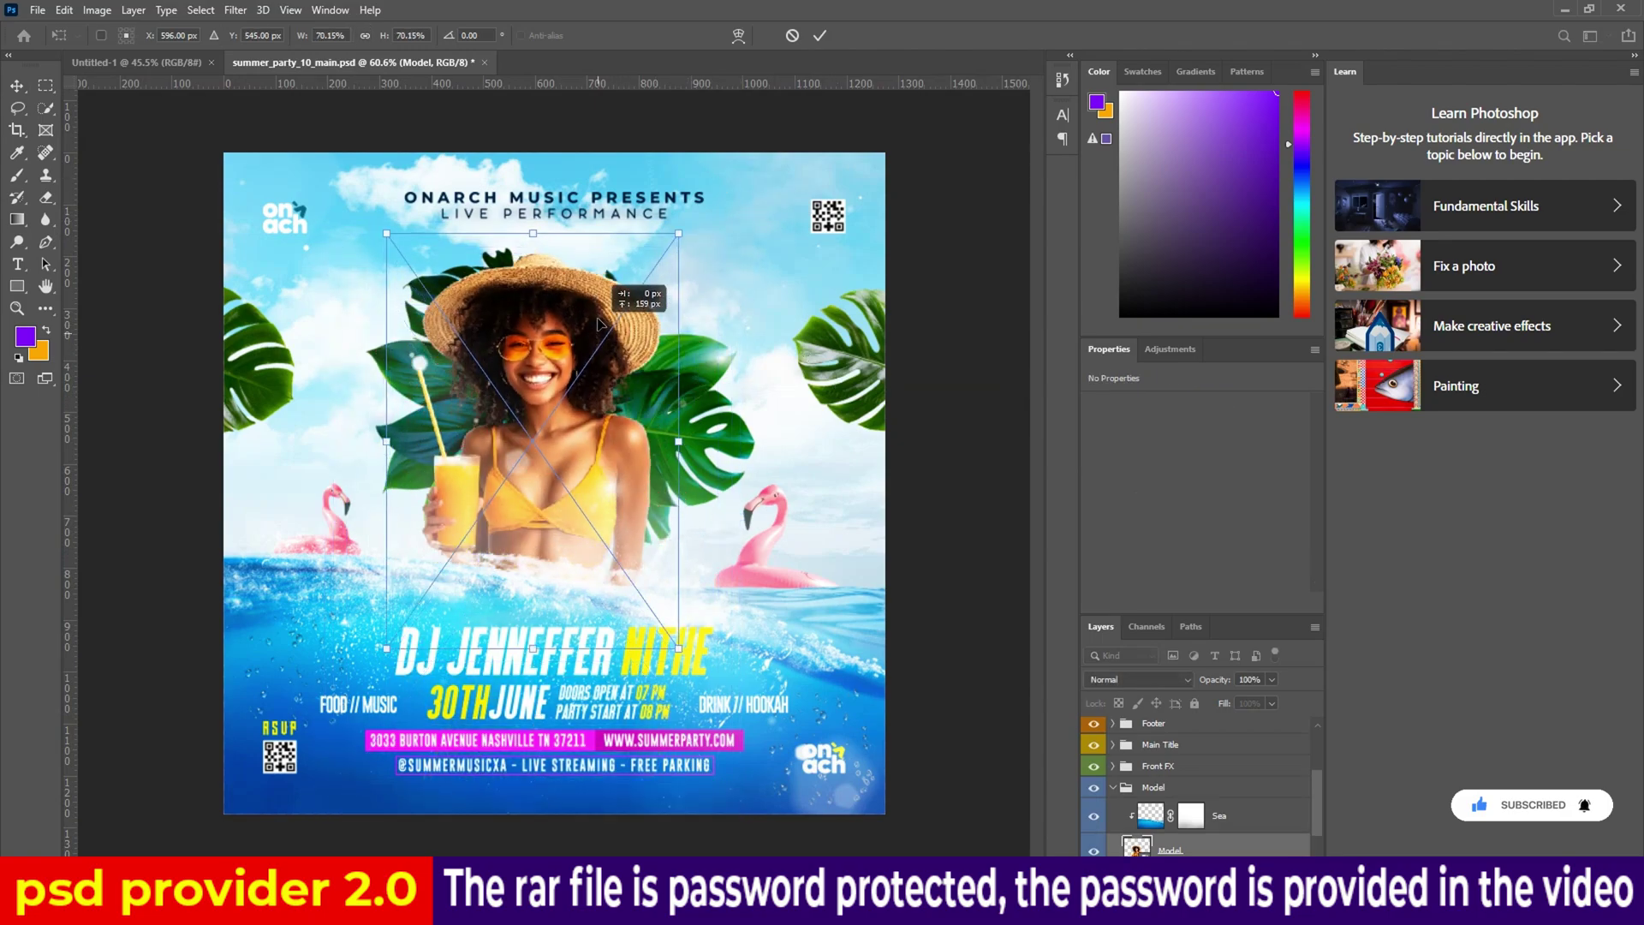
pyautogui.moveTo(690, 219); pyautogui.dragTo(704, 207)
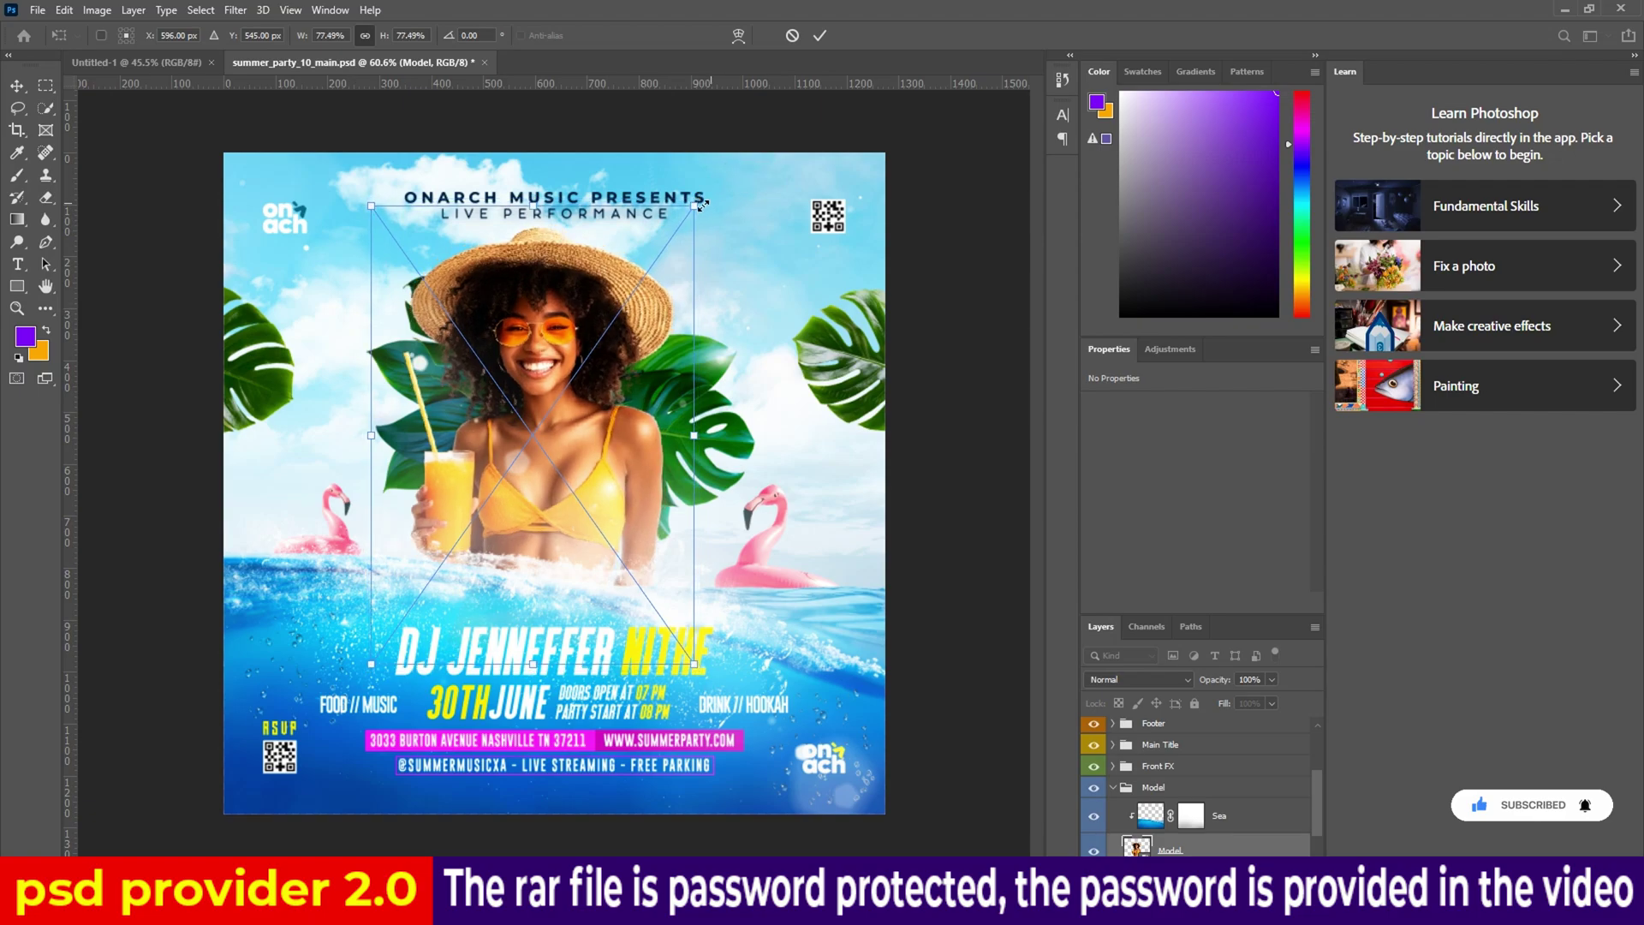
pyautogui.click(820, 36)
pyautogui.hotkey('ctrl', '0')
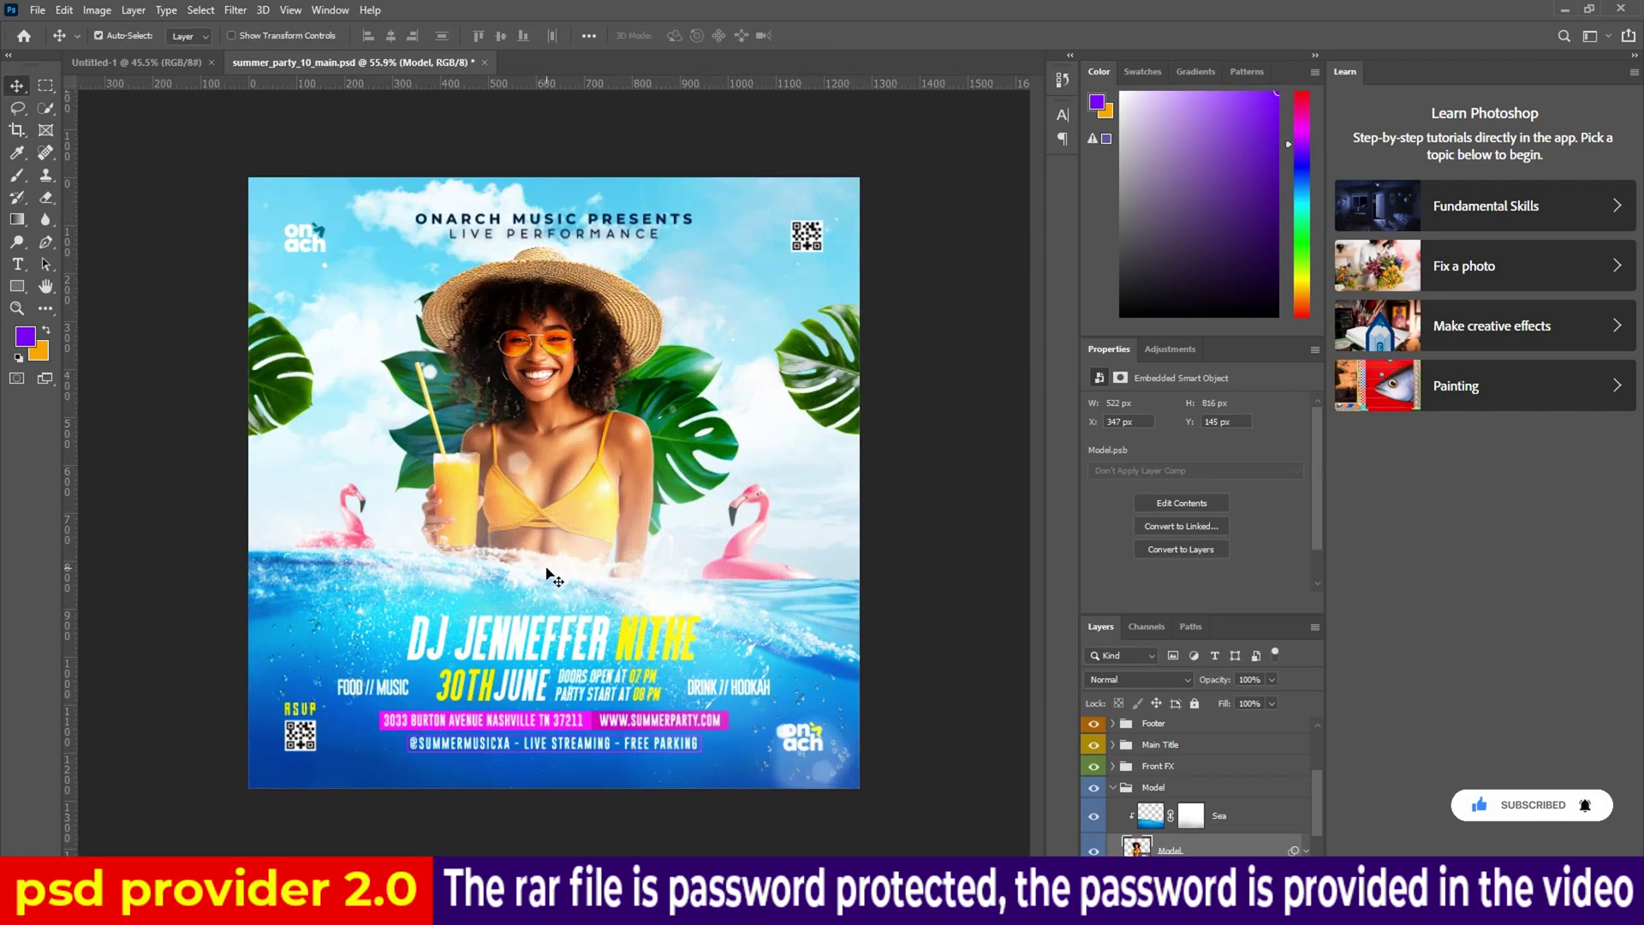
# Shrink the Light glow layer to about 70% and move it down and left
pyautogui.keyDown('ctrl'); pyautogui.click(460, 573); pyautogui.keyUp('ctrl')
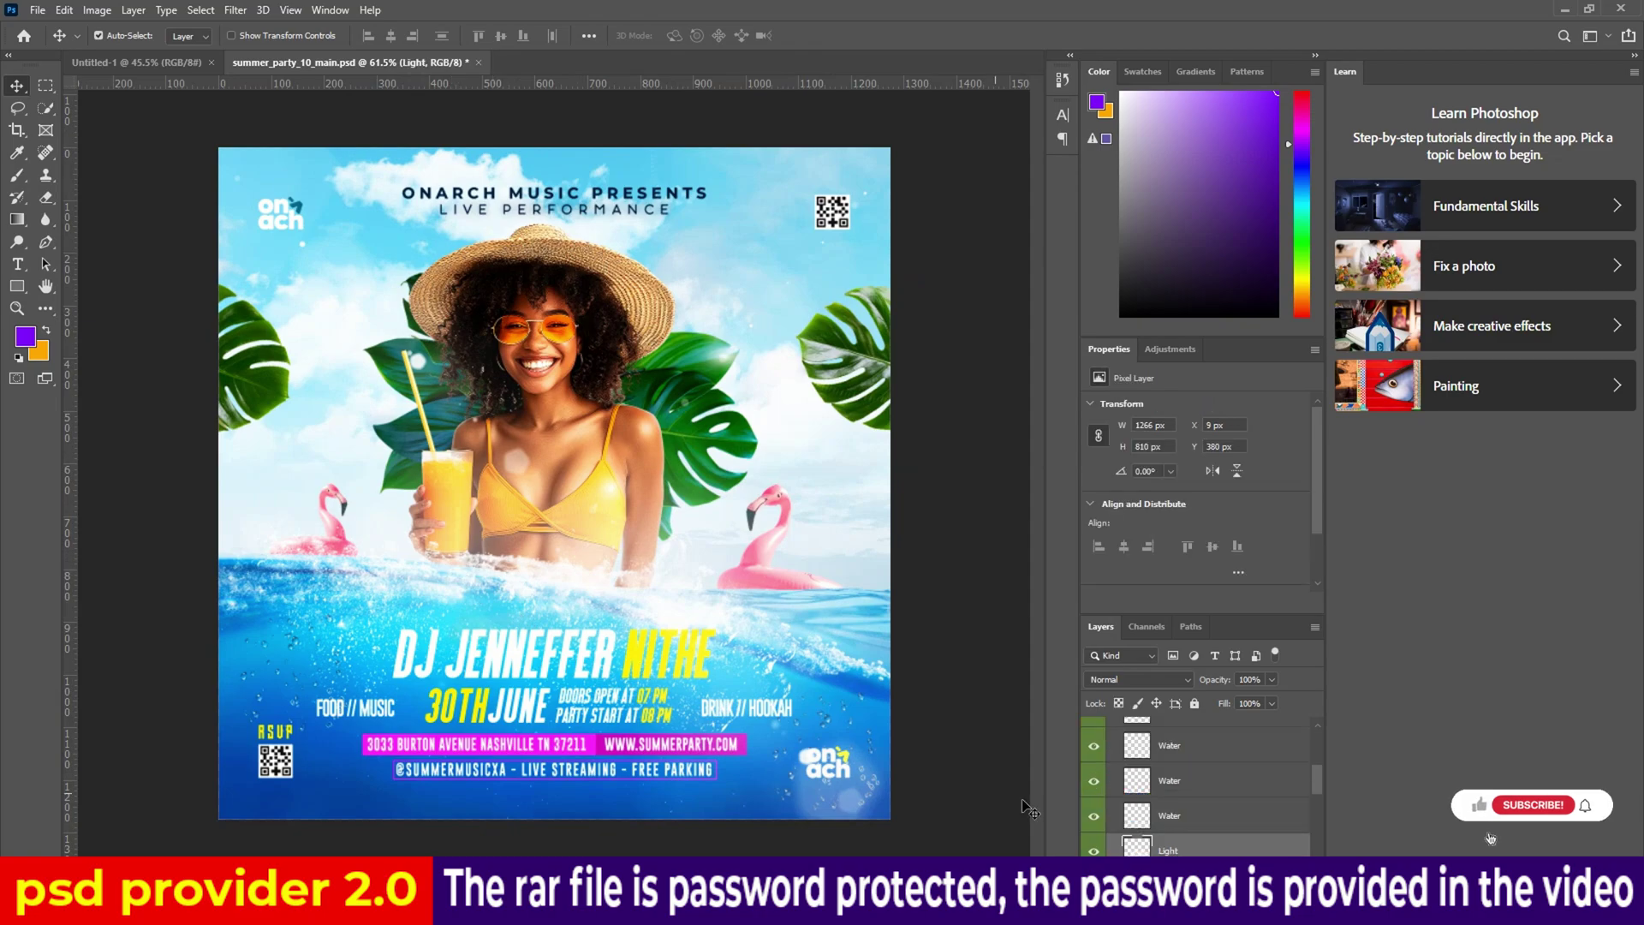
pyautogui.click(1093, 850)
pyautogui.click(1094, 850)
pyautogui.hotkey('ctrl', 't')
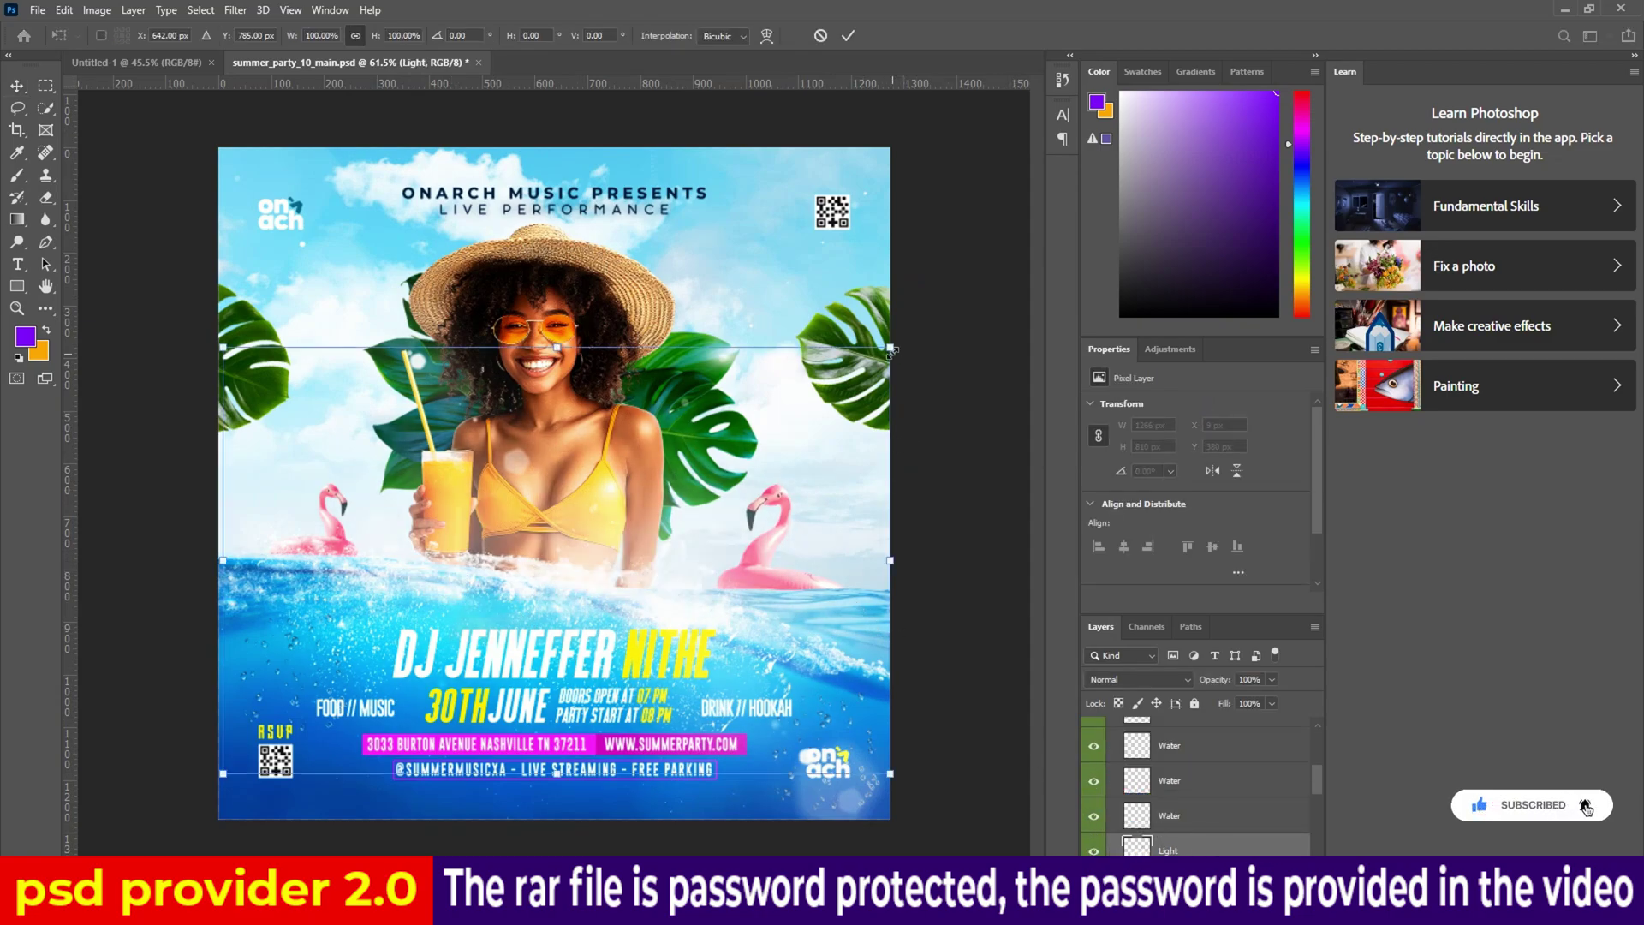
pyautogui.moveTo(891, 347); pyautogui.dragTo(690, 475)
pyautogui.moveTo(465, 630); pyautogui.dragTo(386, 596)
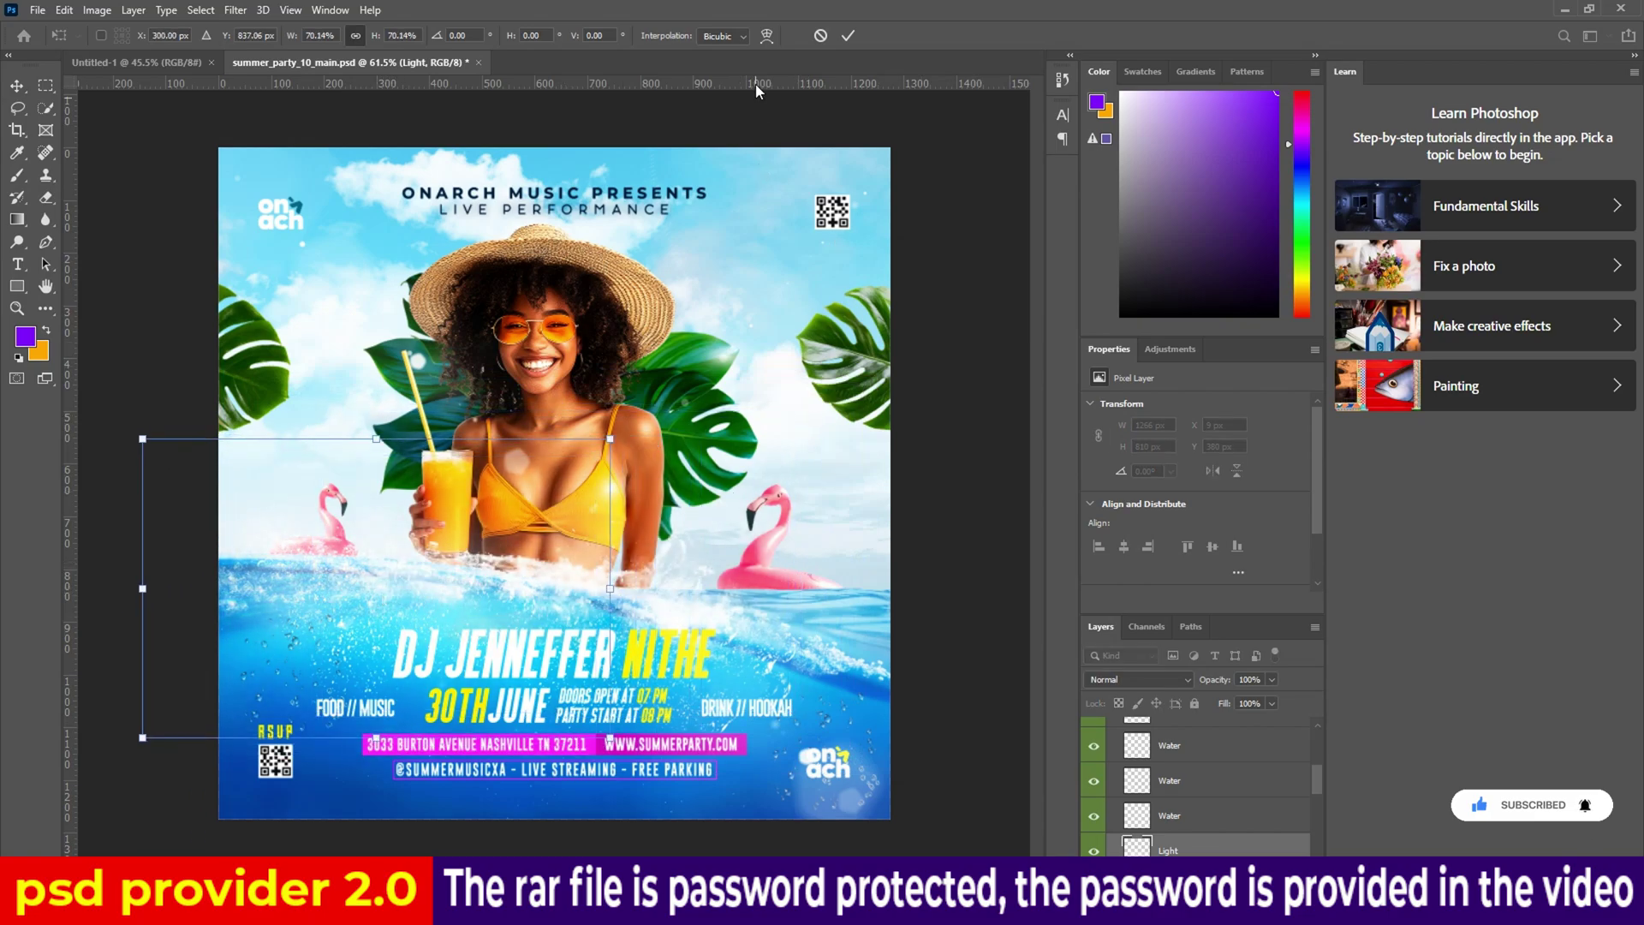
pyautogui.click(847, 35)
# Duplicate the Light layer and shift the copy 634 px to the right
pyautogui.hotkey('ctrl', 'j')
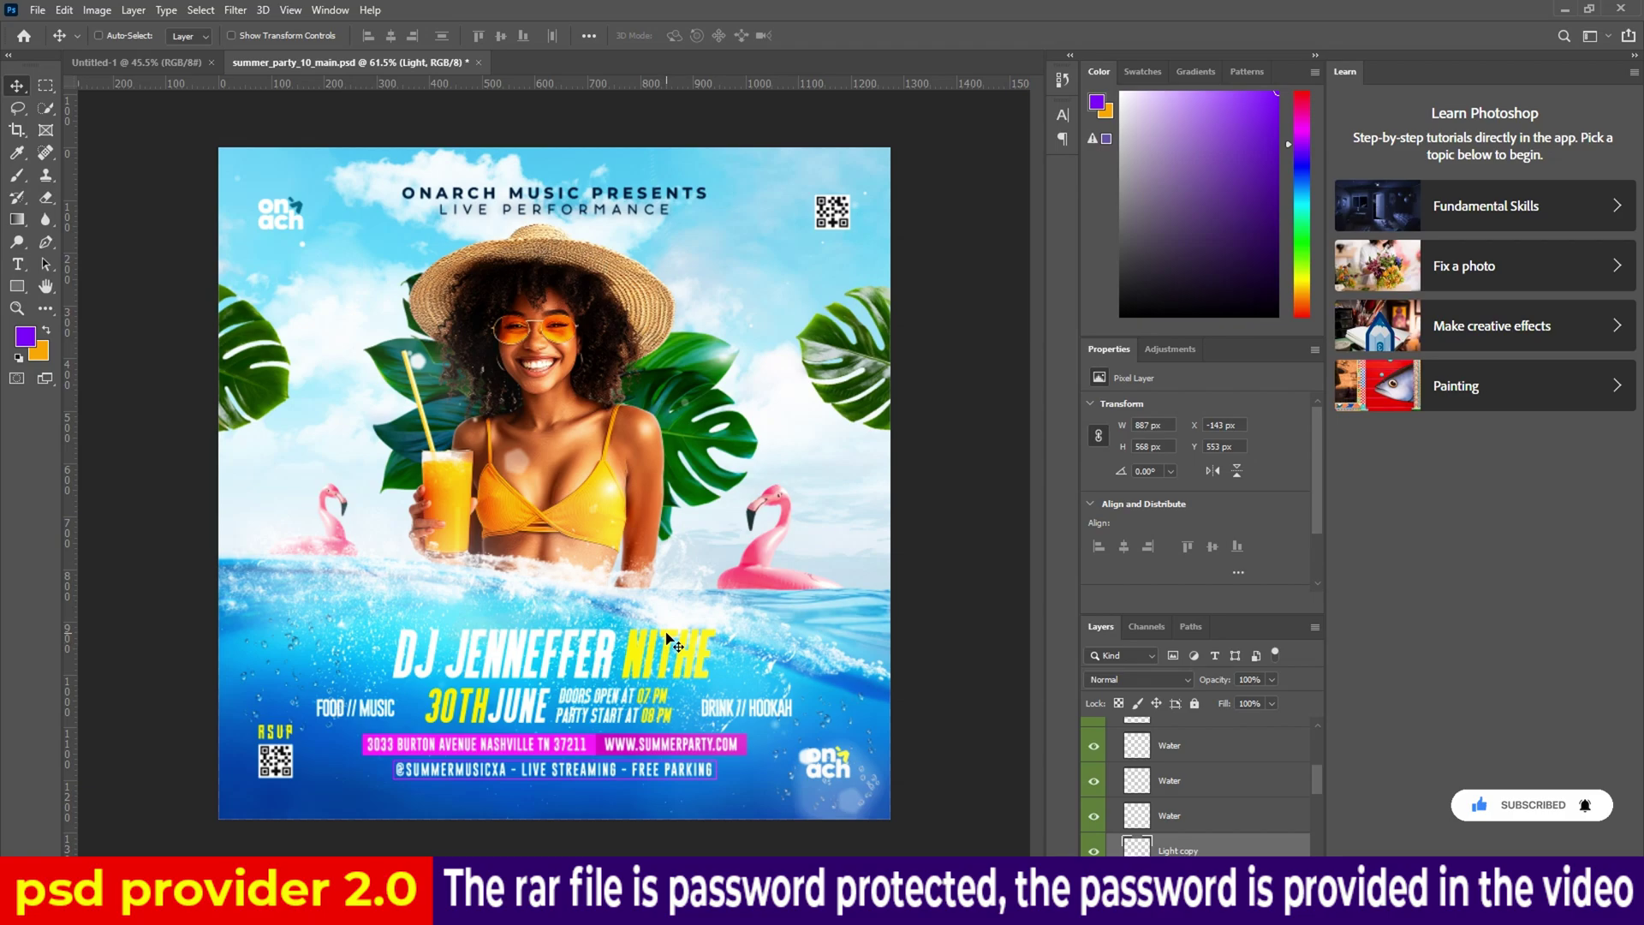
pyautogui.hotkey('ctrl', 't')
pyautogui.moveTo(399, 580); pyautogui.dragTo(727, 582)
pyautogui.click(848, 35)
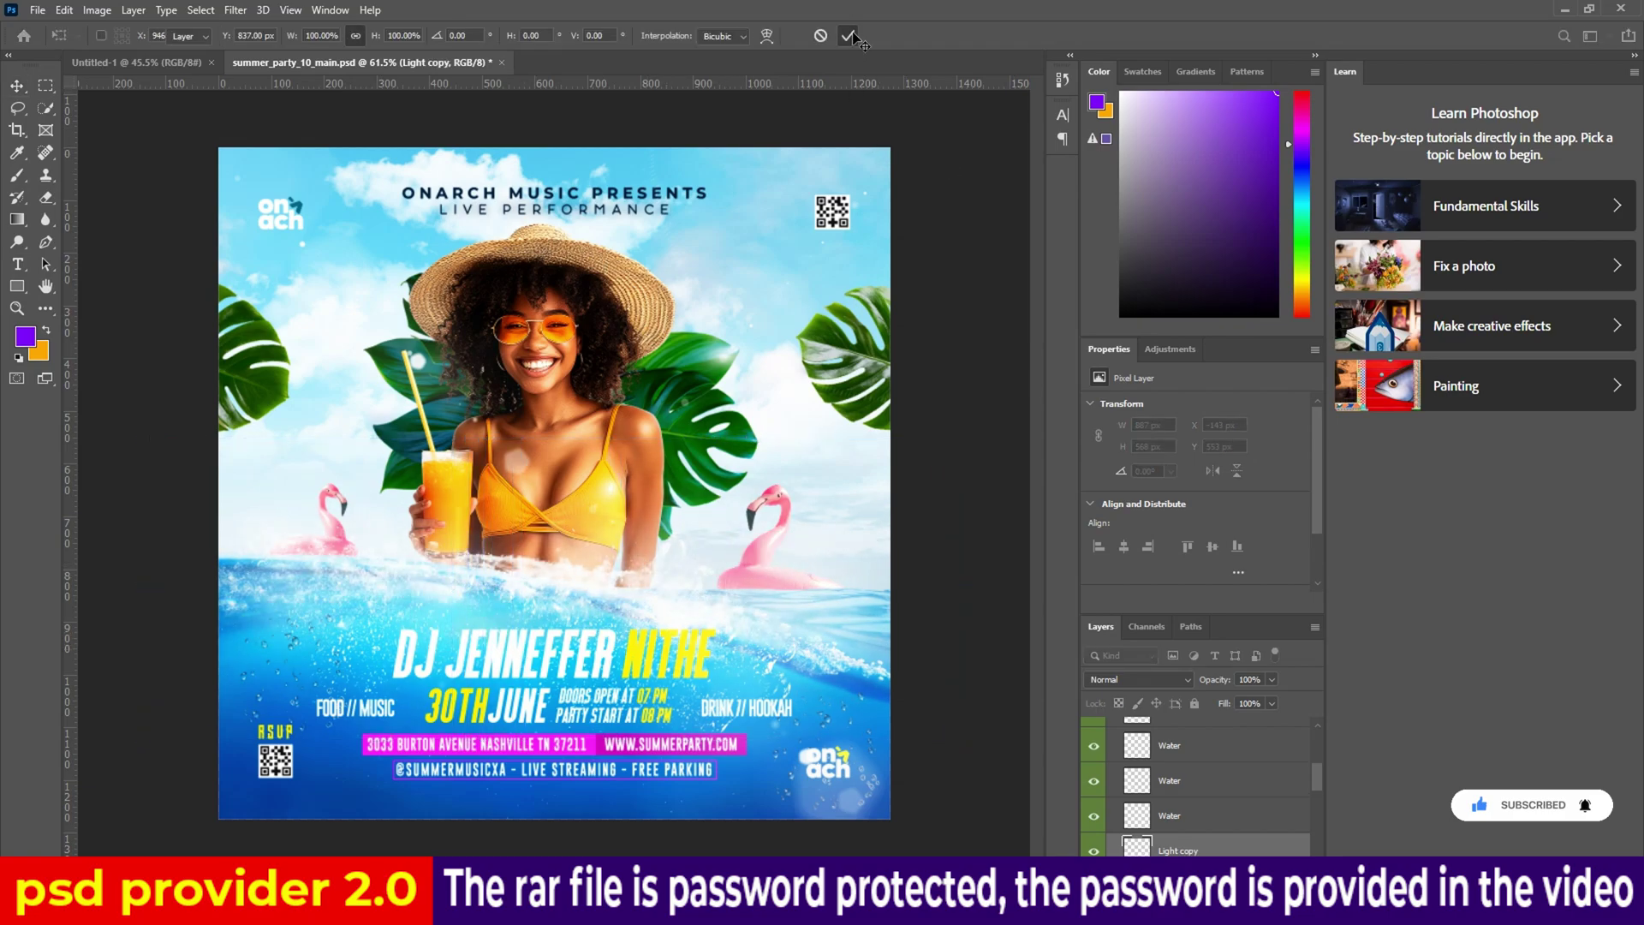
pyautogui.hotkey('ctrl', '0')
pyautogui.hotkey('ctrl', '-')
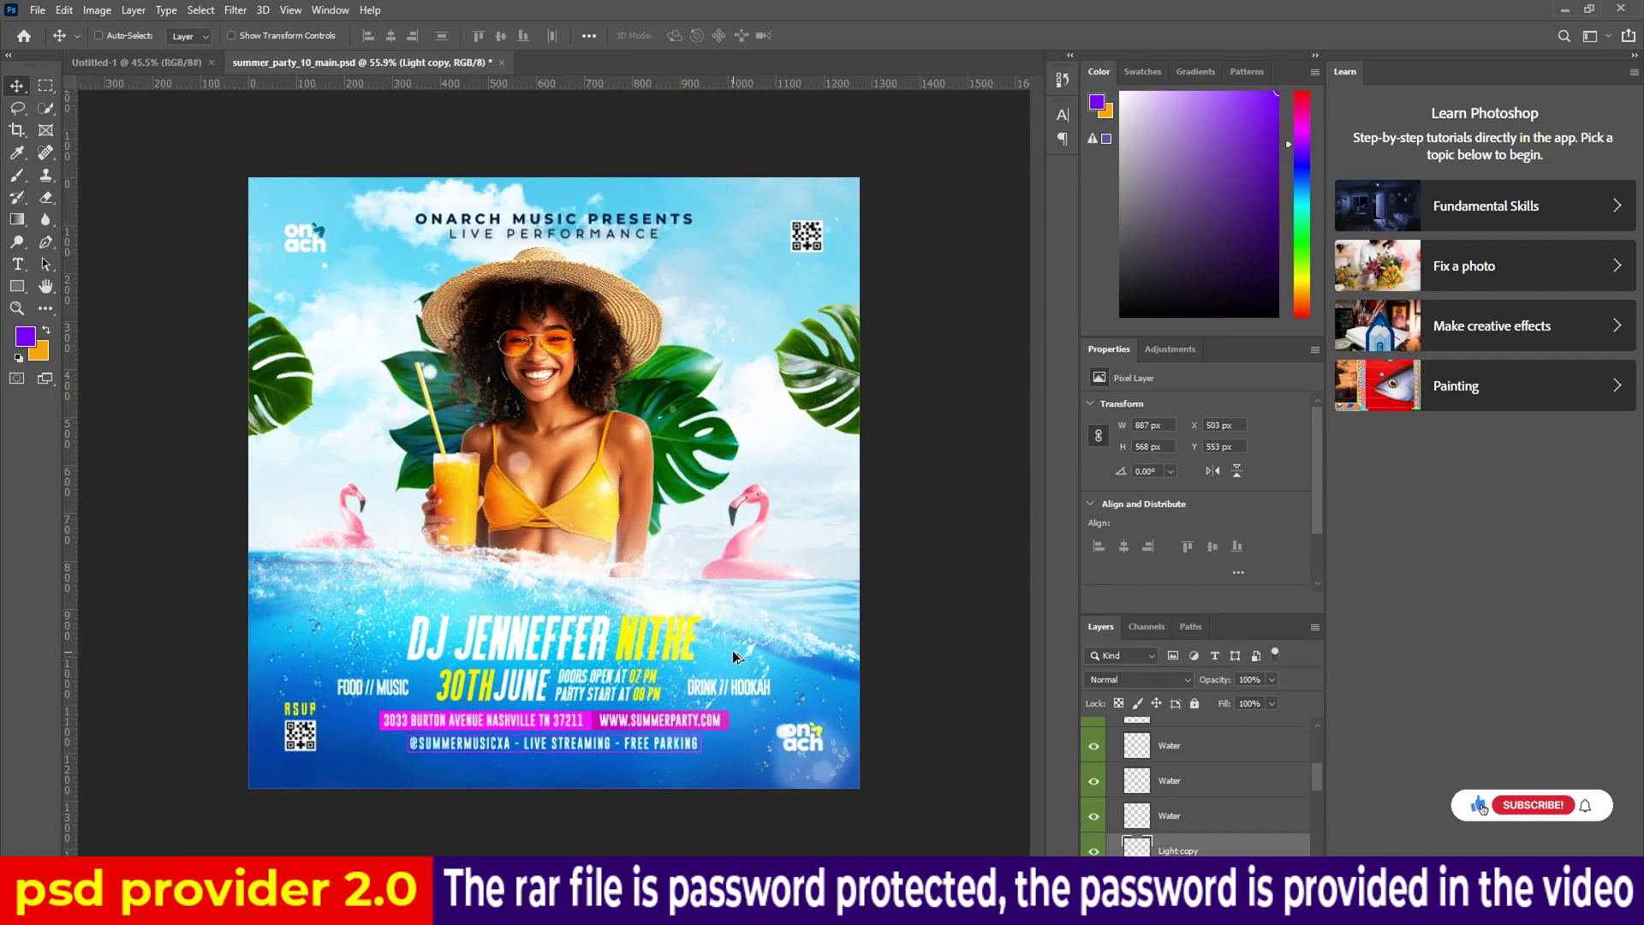
pyautogui.hotkey('ctrl', '+')
pyautogui.click(974, 677)
pyautogui.hotkey('ctrl', '-')
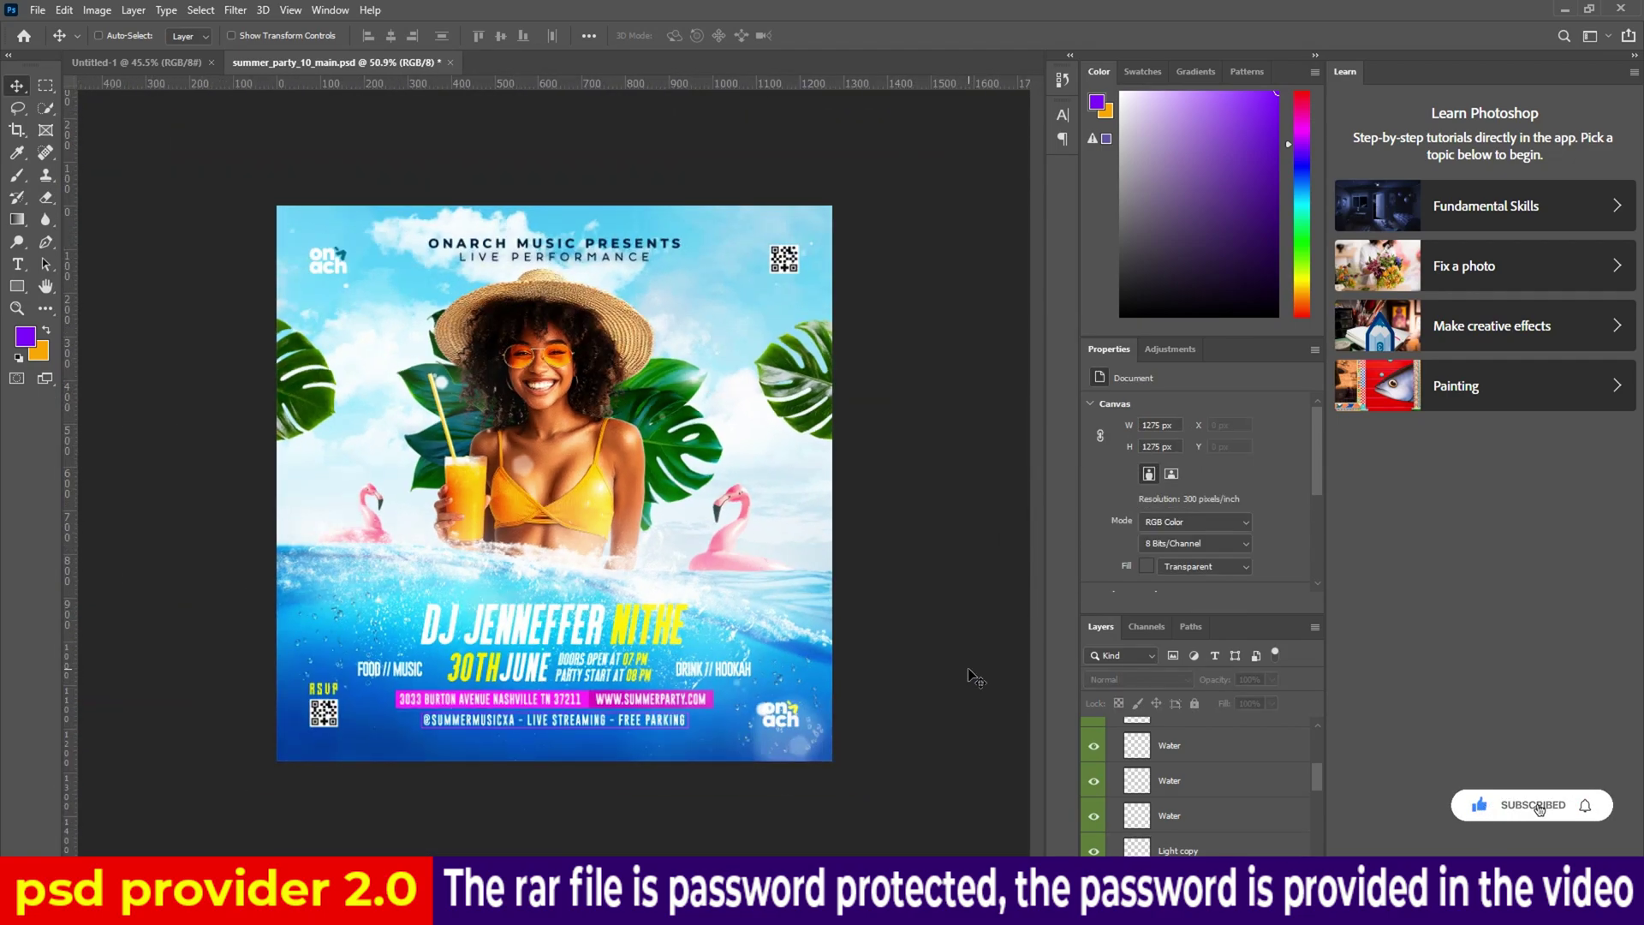
pyautogui.hotkey('ctrl', '+')
pyautogui.hotkey('ctrl', '-')
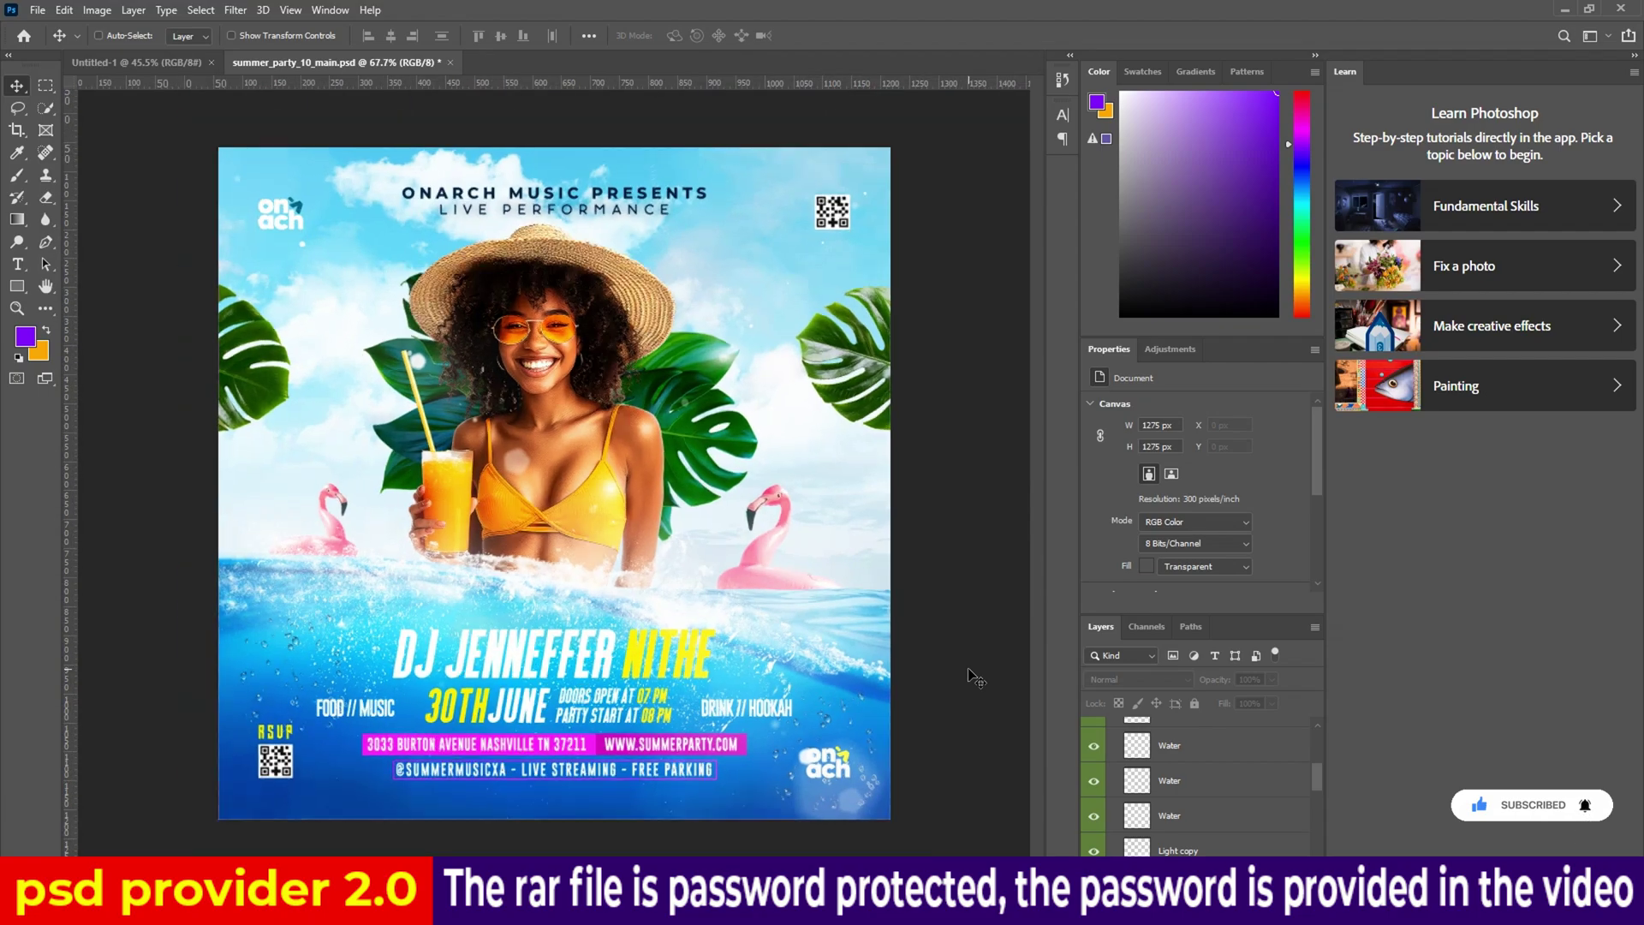
pyautogui.hotkey('ctrl', '0')
# Close summer_party_10_main without saving and open Summer_Vibes_Flyer_Template.psd
pyautogui.click(453, 68)
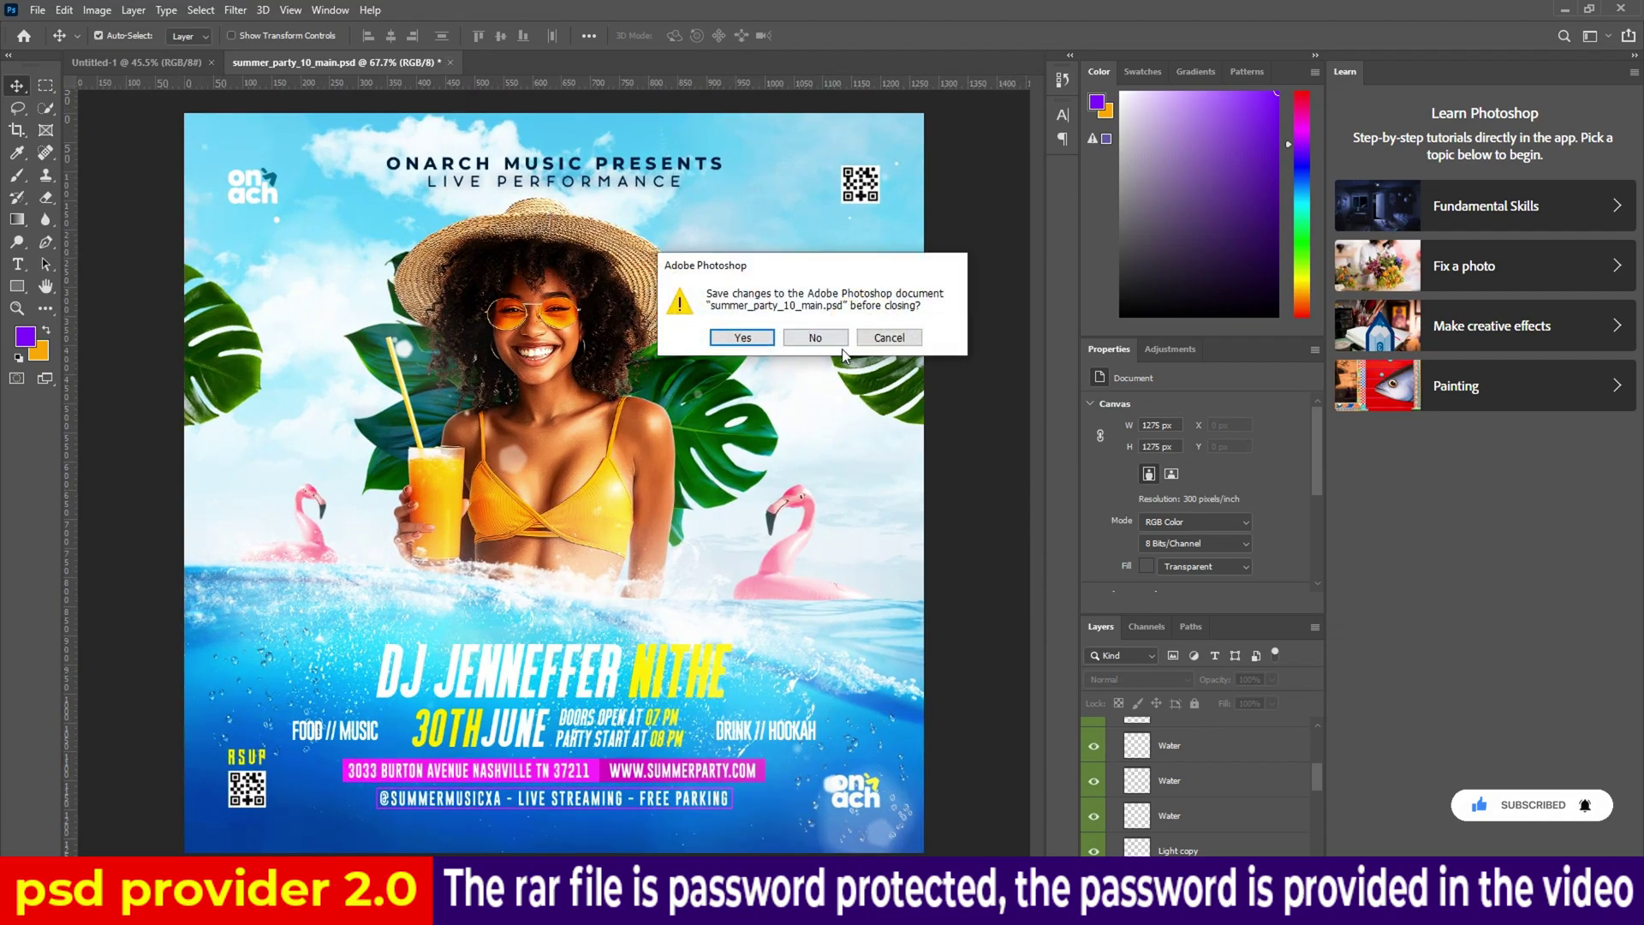
pyautogui.click(822, 339)
pyautogui.click(555, 822)
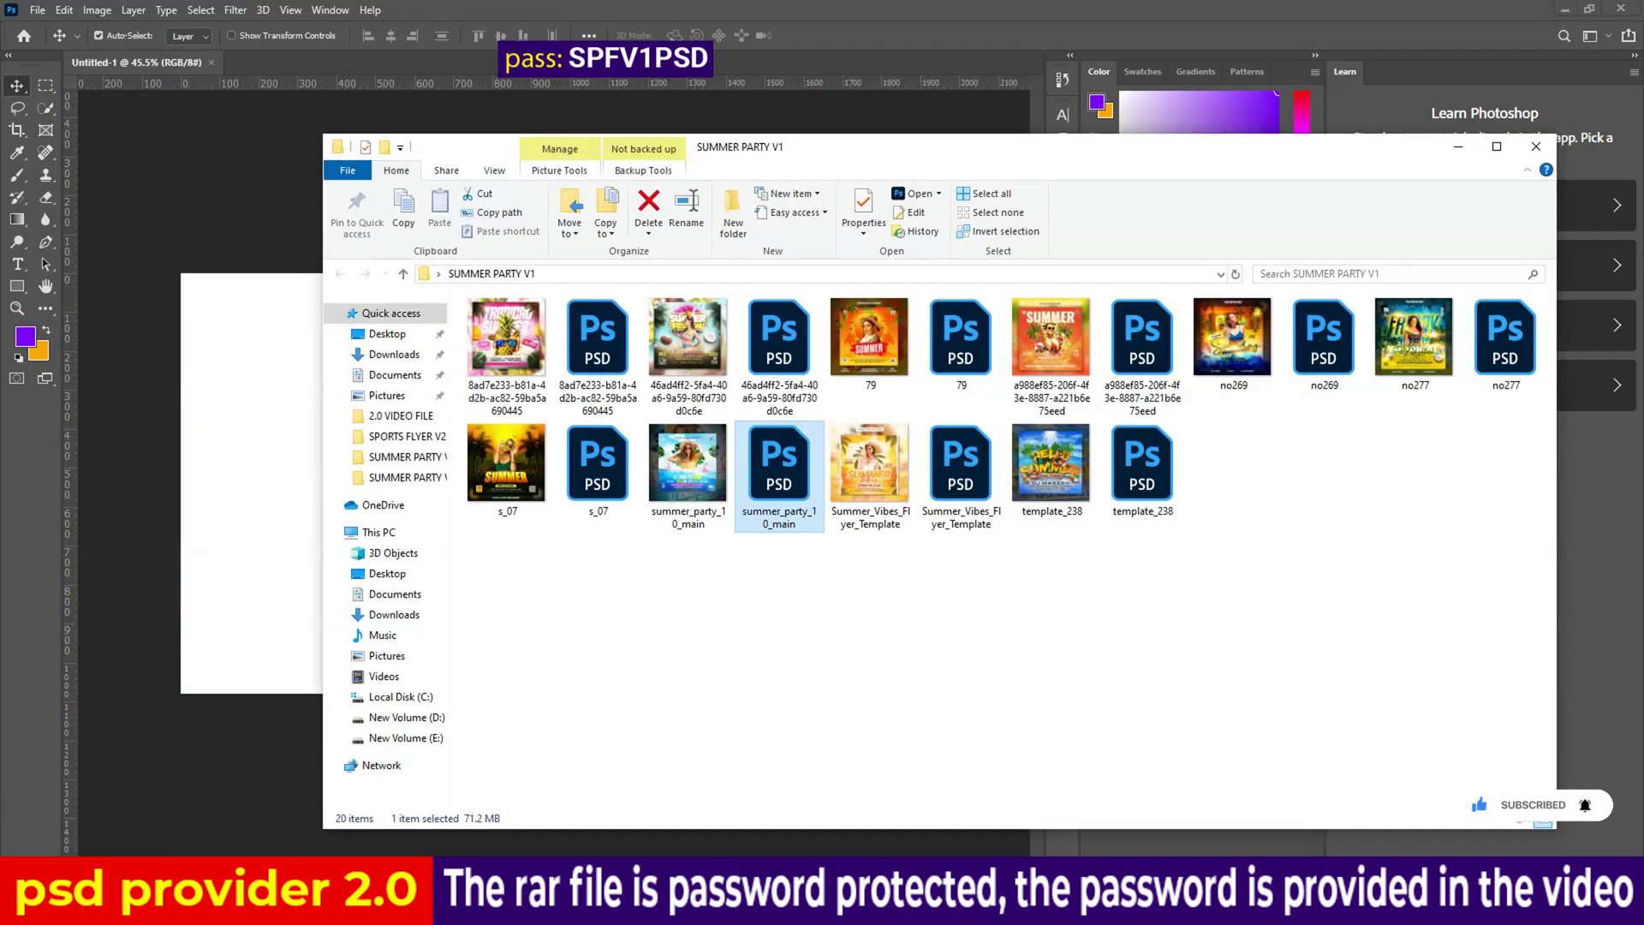
pyautogui.doubleClick(961, 676)
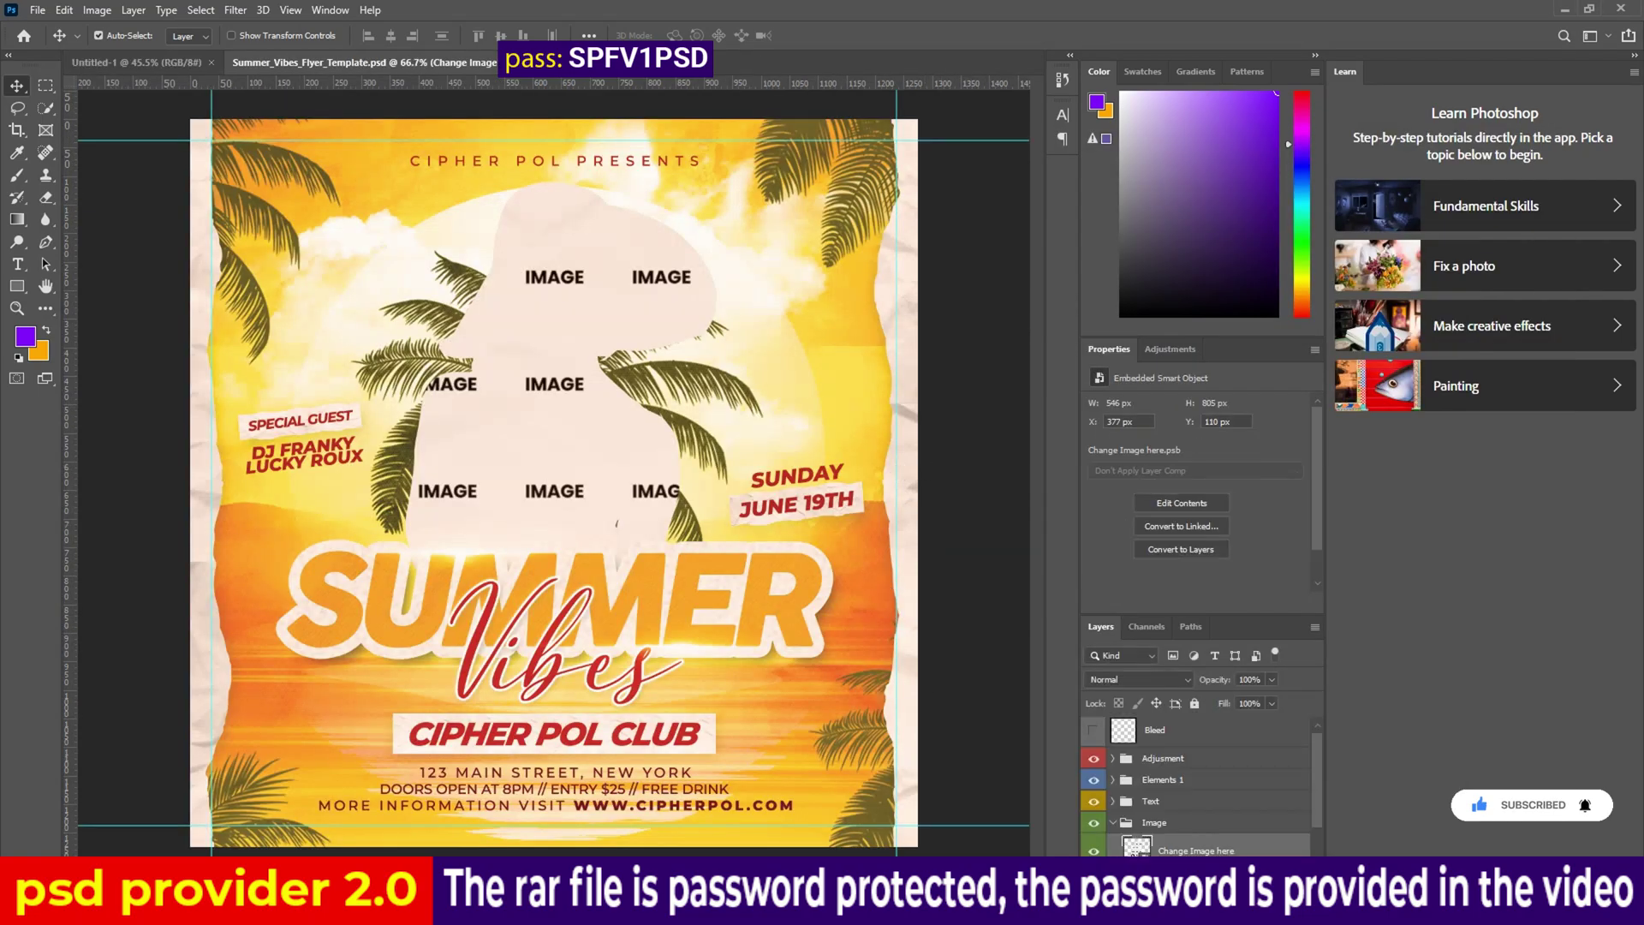
# In the Change Image here smart object, hide 'Delete this', place afvasdcv (6), and save
pyautogui.doubleClick(1135, 849)
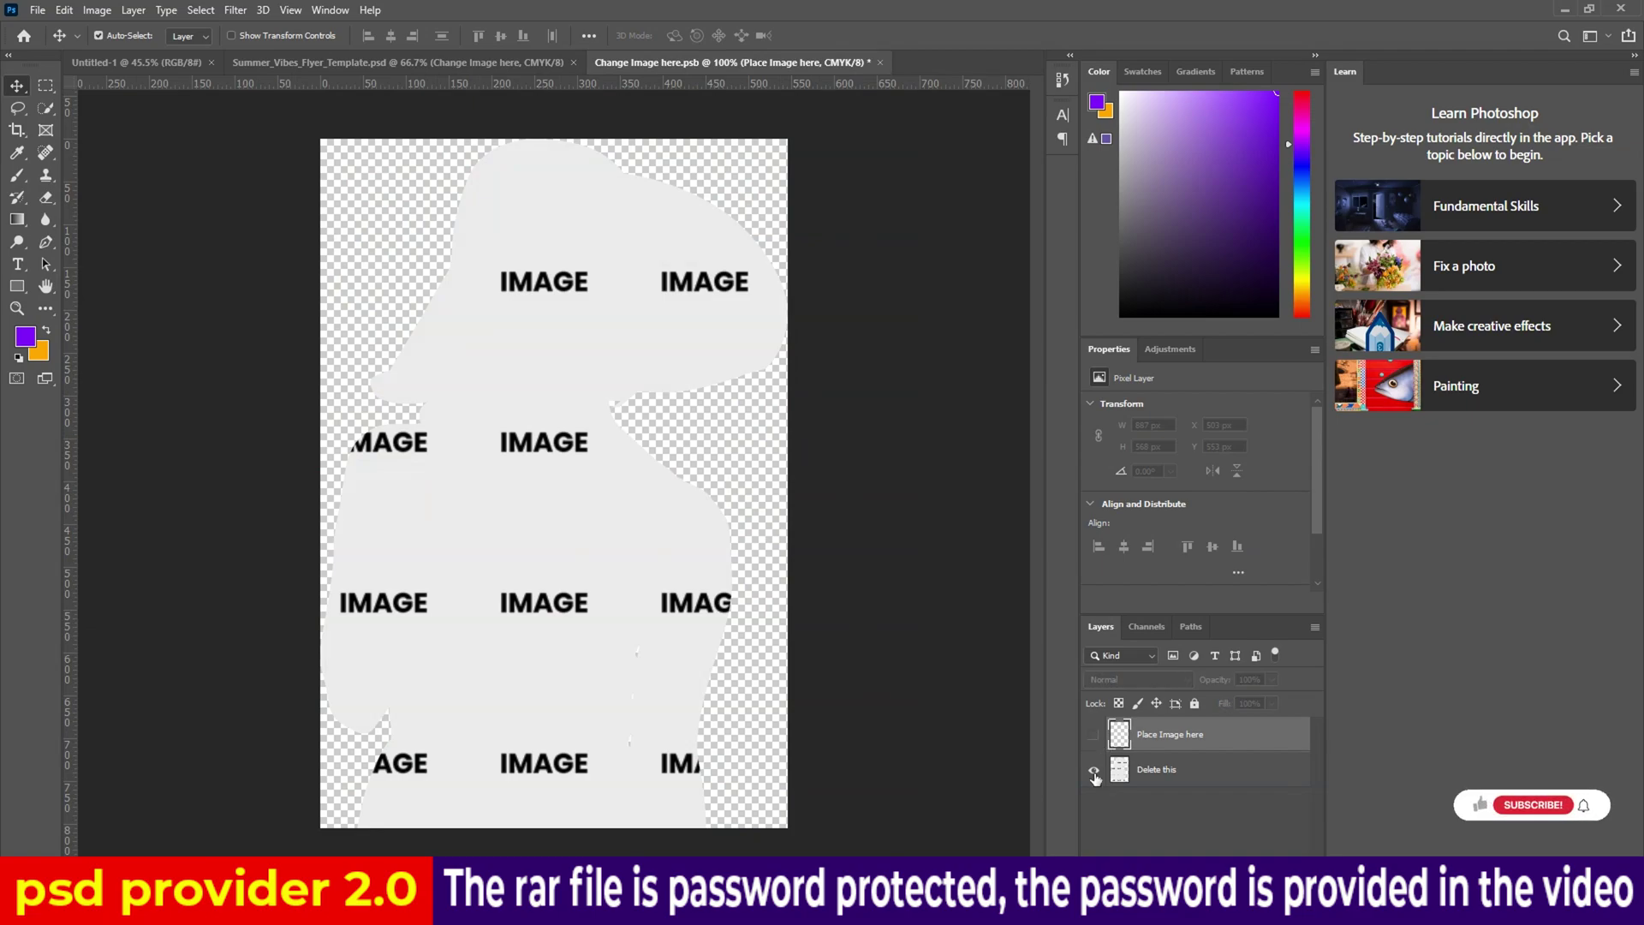
pyautogui.click(1094, 778)
pyautogui.click(693, 817)
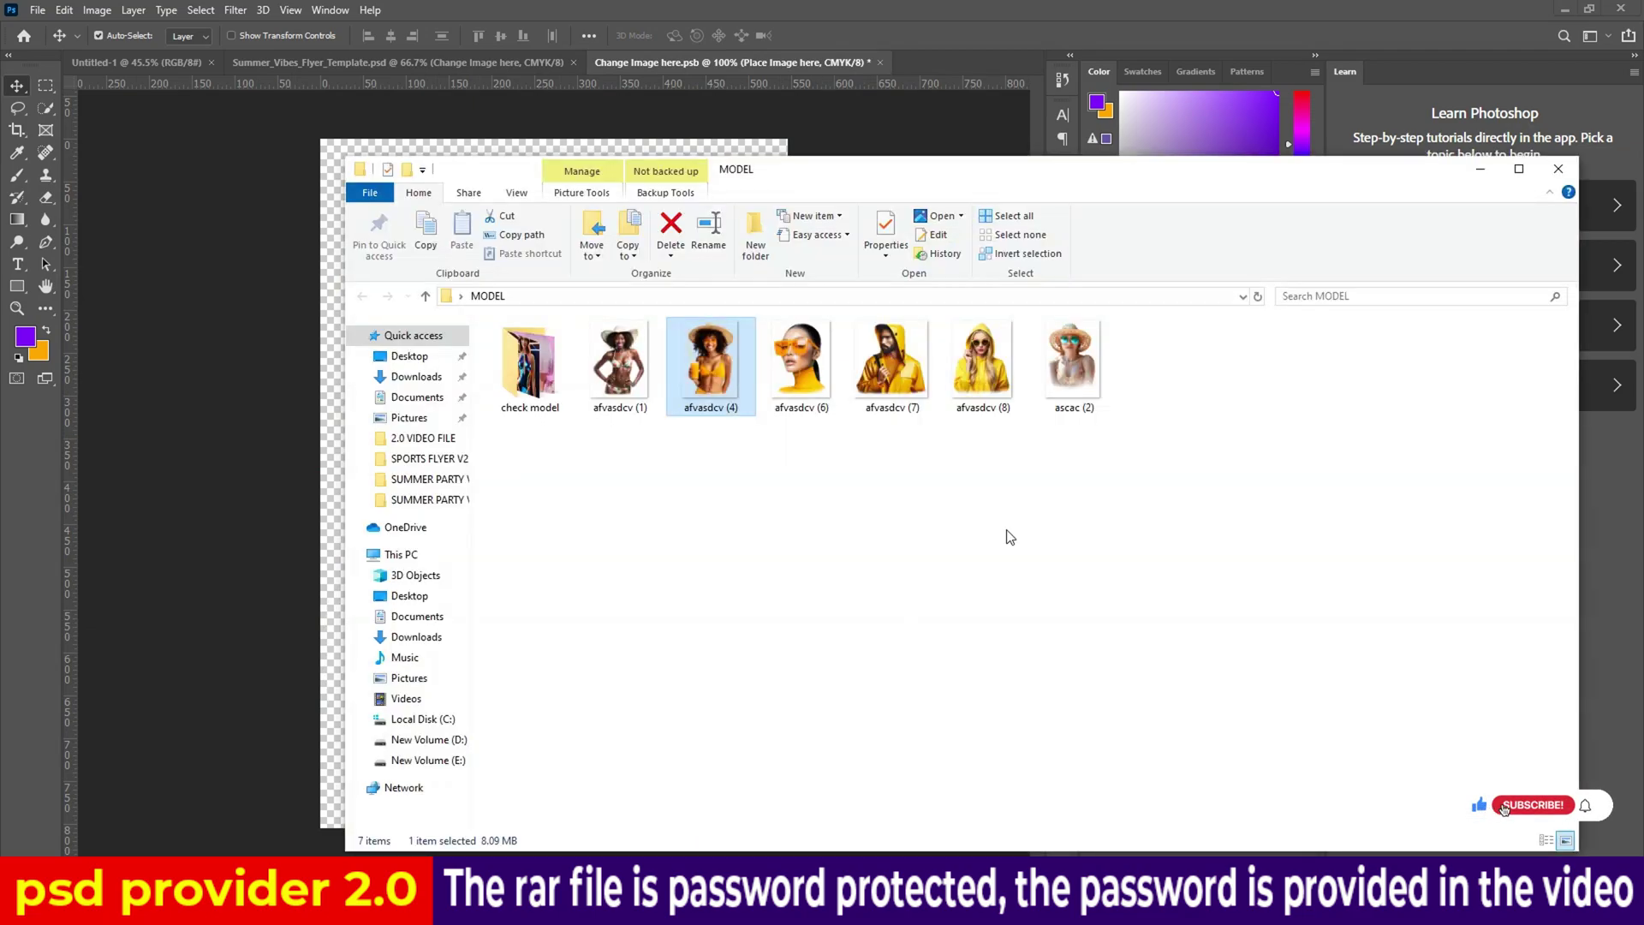
pyautogui.moveTo(801, 360)
pyautogui.mouseDown()
pyautogui.moveTo(441, 852)
pyautogui.moveTo(602, 466)
pyautogui.mouseUp()
pyautogui.press('Return')
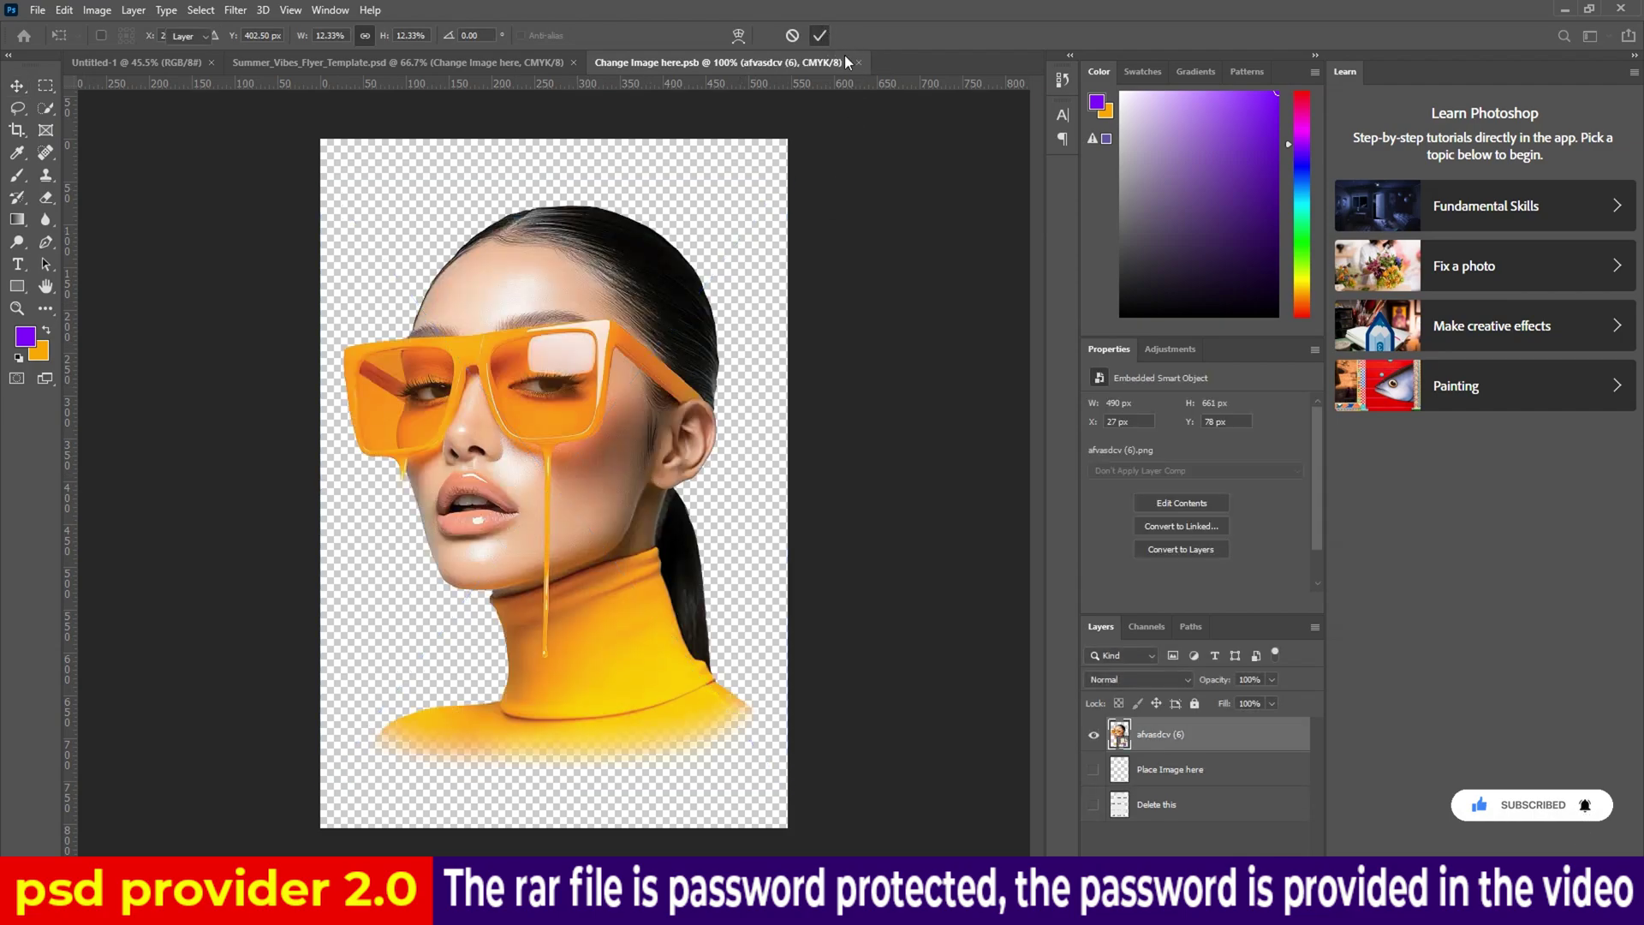
pyautogui.click(859, 63)
pyautogui.click(749, 337)
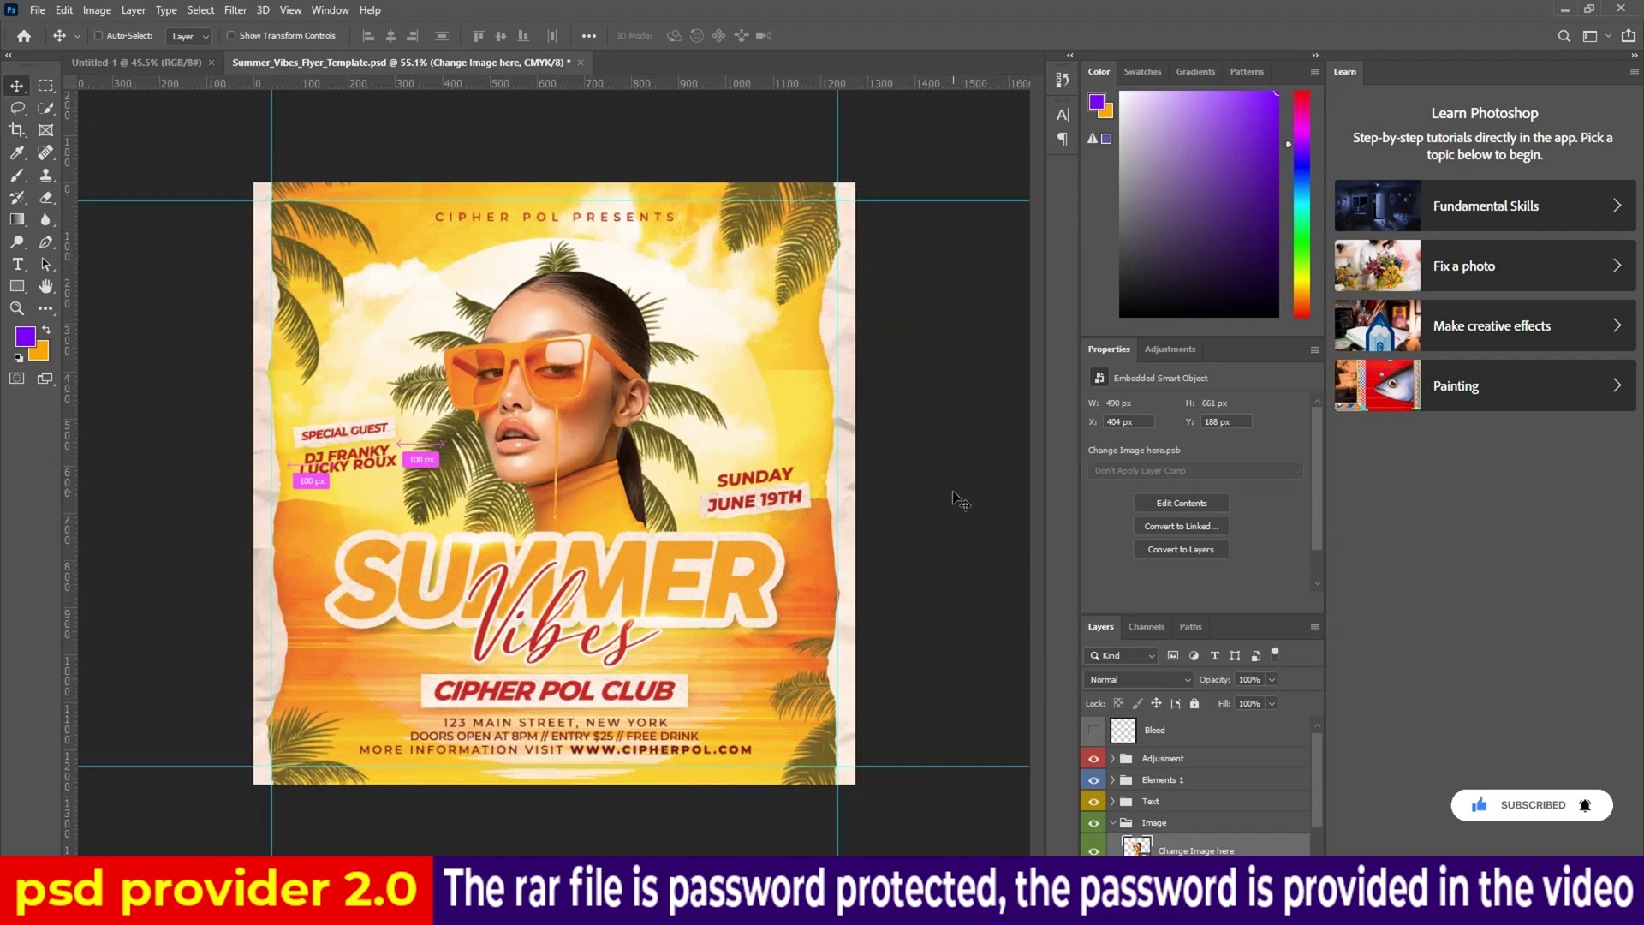
# Scale the orange-sunglasses model to about 113% and nudge it up to fill the flyer's top
pyautogui.hotkey('ctrl', 't')
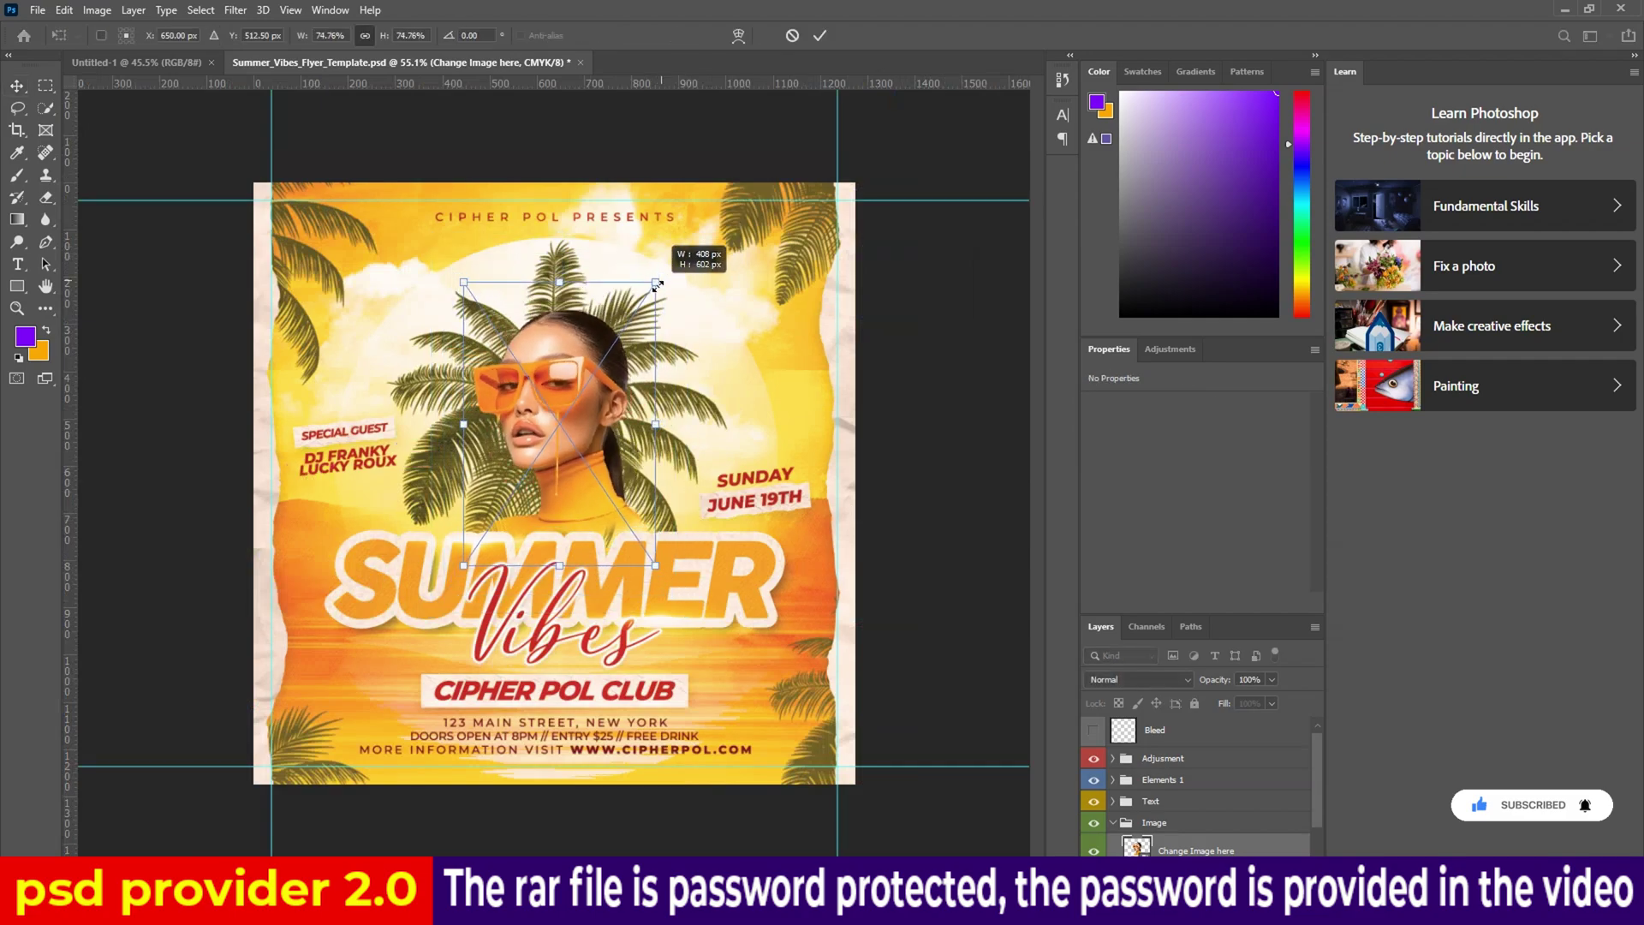
pyautogui.moveTo(587, 340)
pyautogui.mouseDown()
pyautogui.moveTo(589, 362)
pyautogui.moveTo(589, 346)
pyautogui.mouseUp()
pyautogui.moveTo(654, 269); pyautogui.dragTo(711, 205)
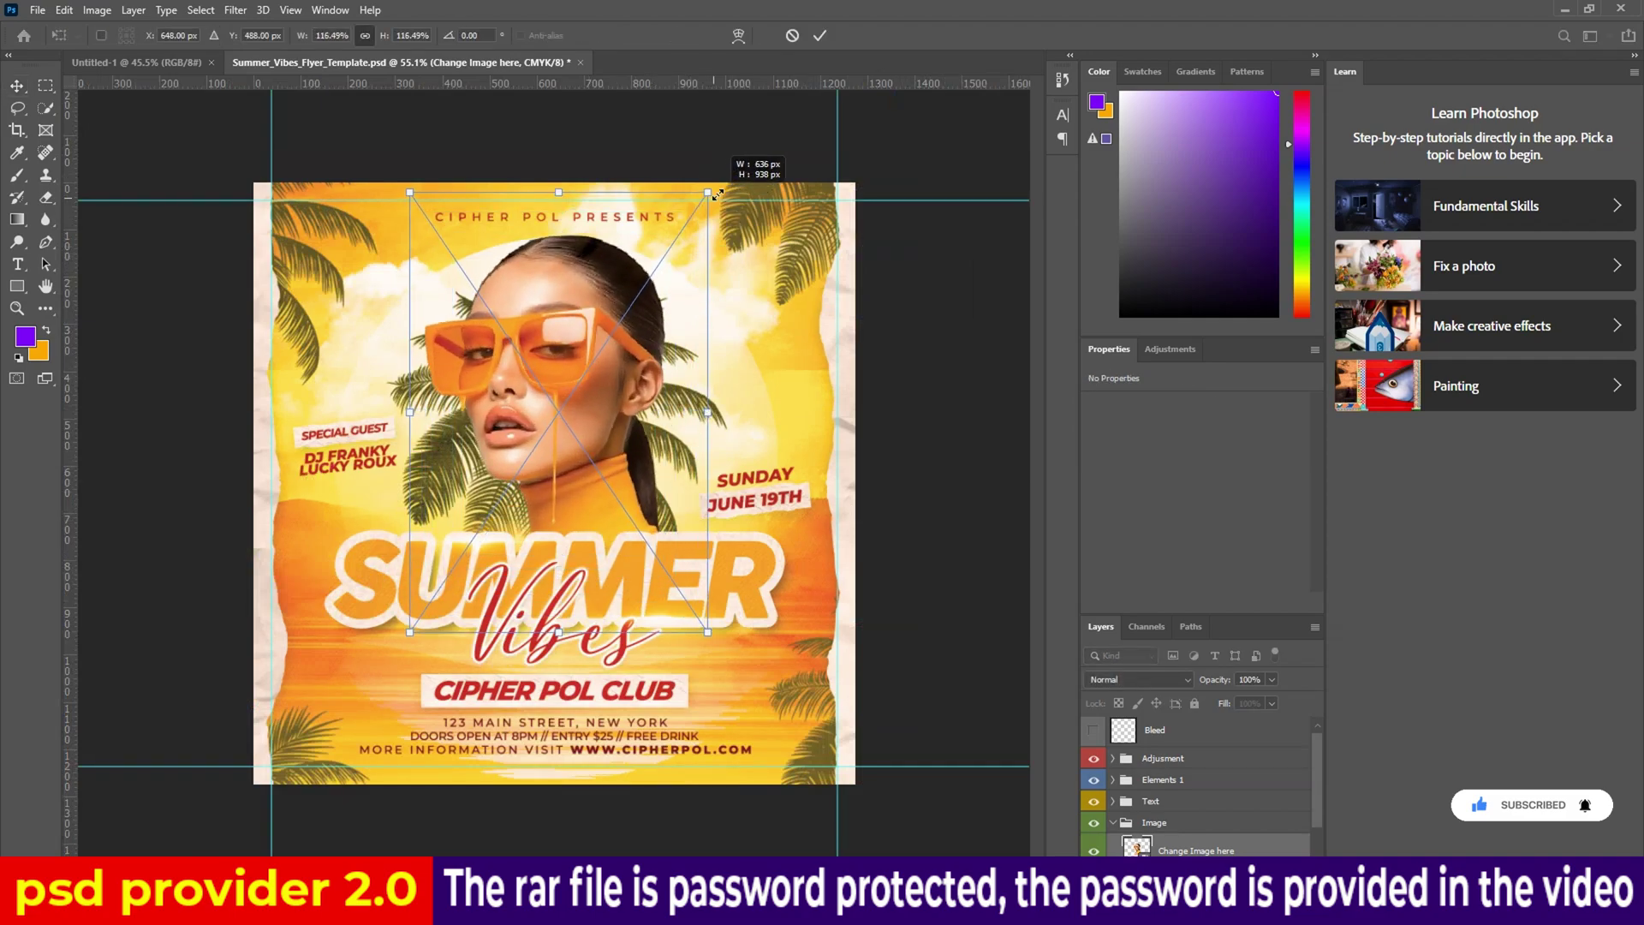
pyautogui.moveTo(587, 382)
pyautogui.mouseDown()
pyautogui.moveTo(563, 354)
pyautogui.moveTo(565, 312)
pyautogui.moveTo(561, 391)
pyautogui.moveTo(602, 377)
pyautogui.mouseUp()
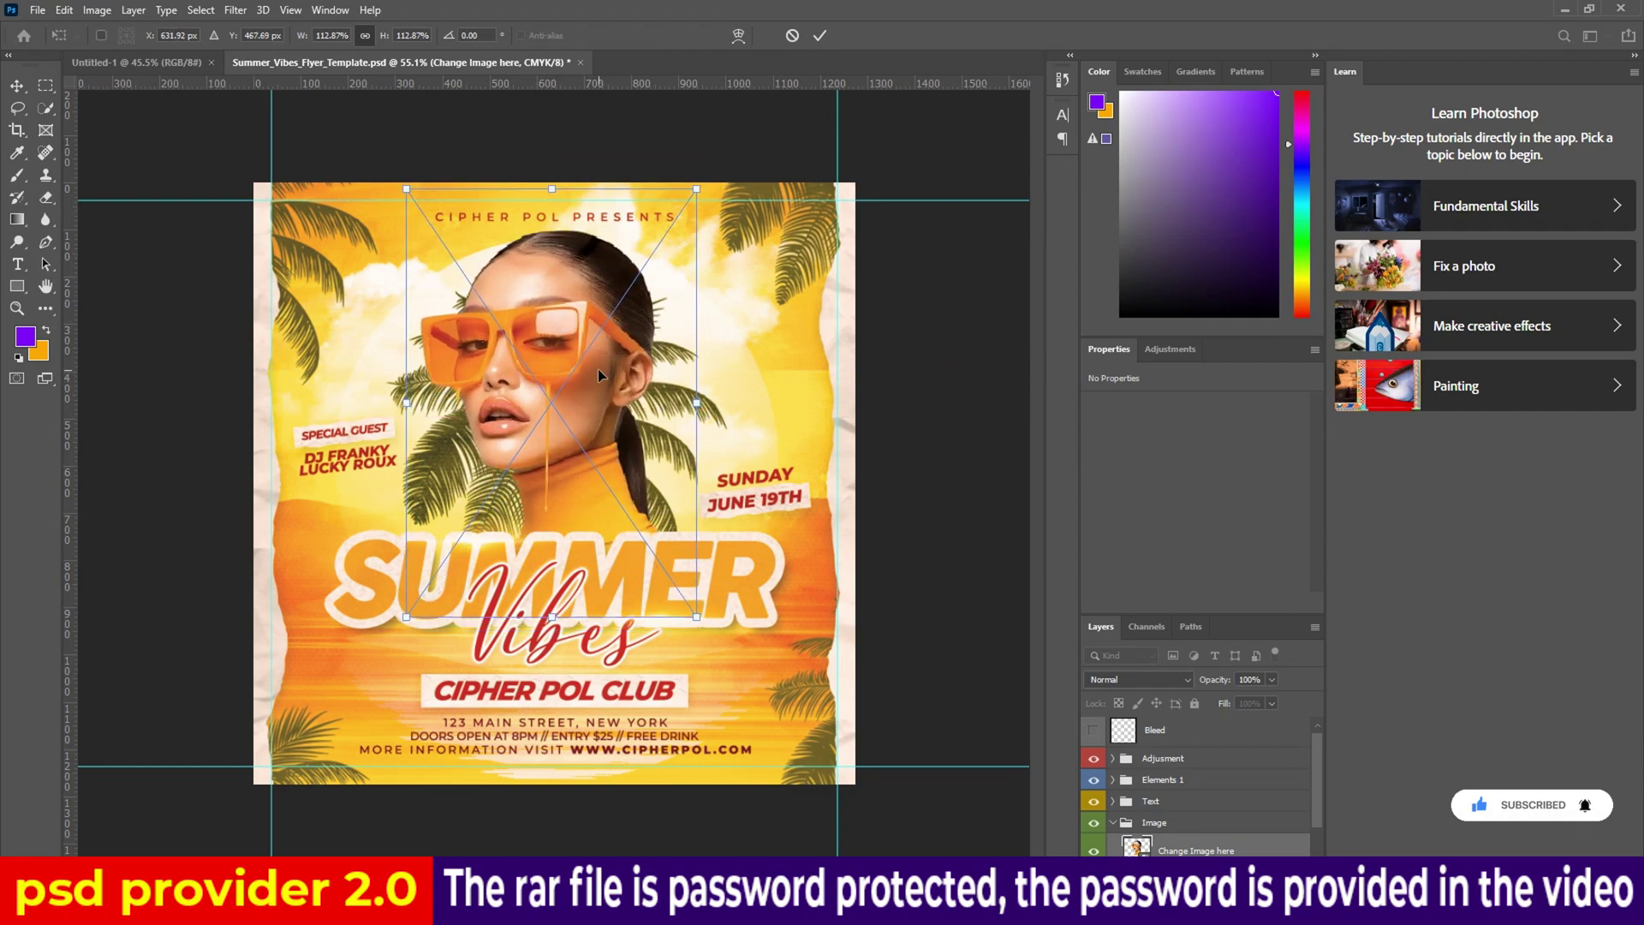
pyautogui.click(820, 35)
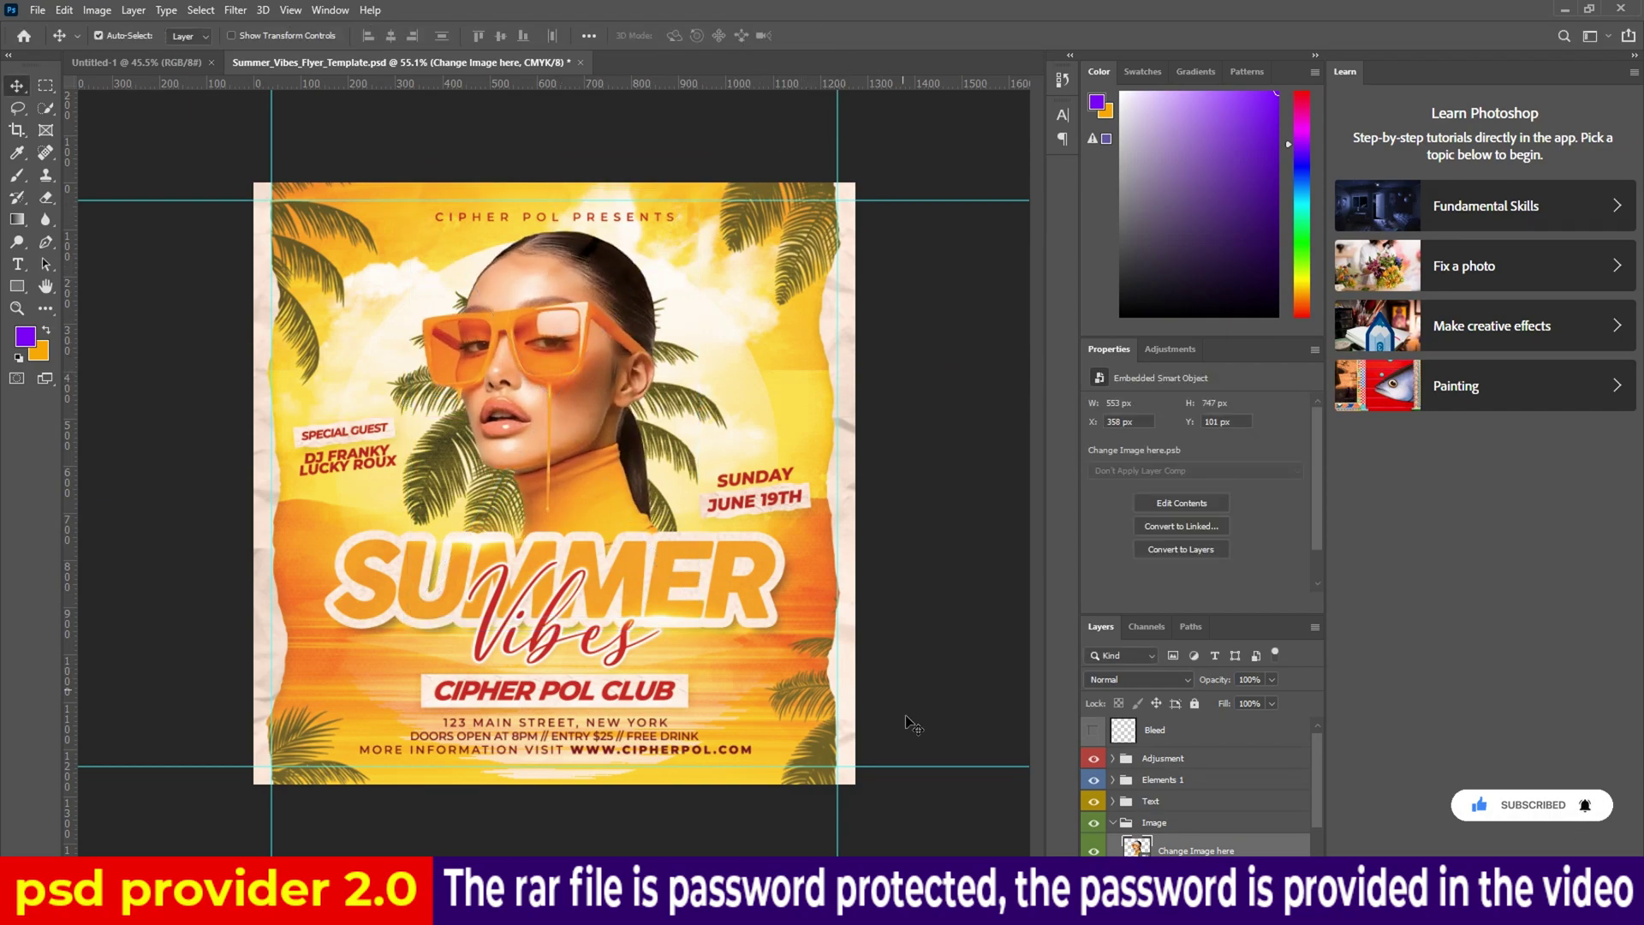
# Close the Summer Vibes flyer without saving
pyautogui.scroll(-1, 931, 688)
pyautogui.scroll(2, 934, 688)
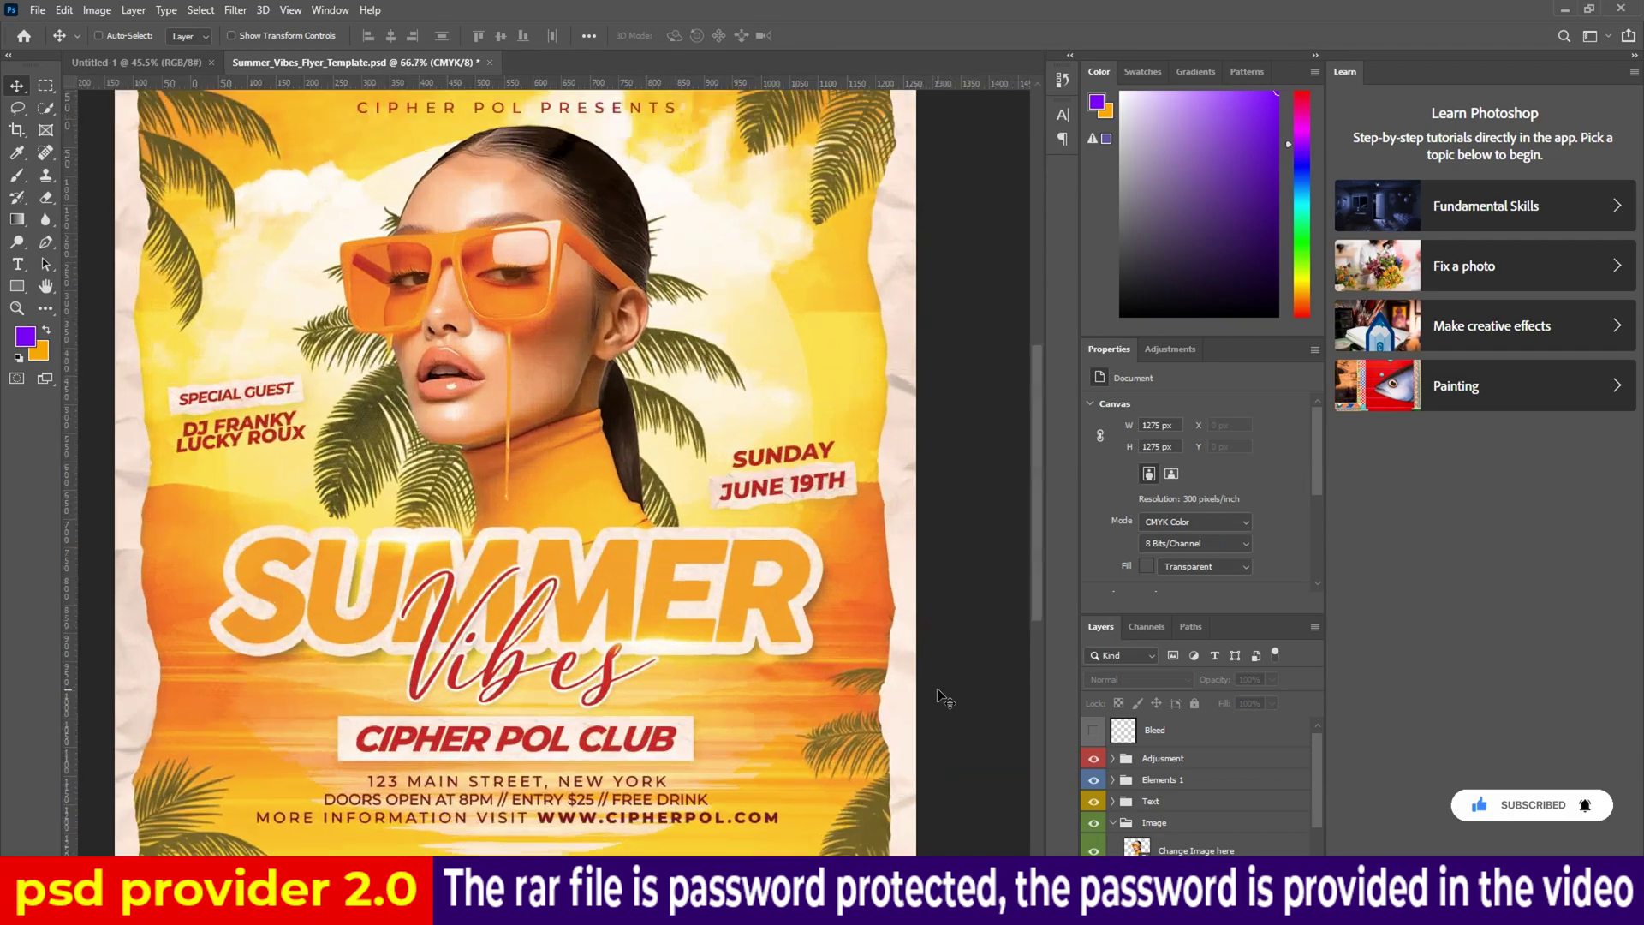
pyautogui.scroll(-1, 935, 689)
pyautogui.scroll(1, 937, 690)
pyautogui.scroll(-1, 964, 690)
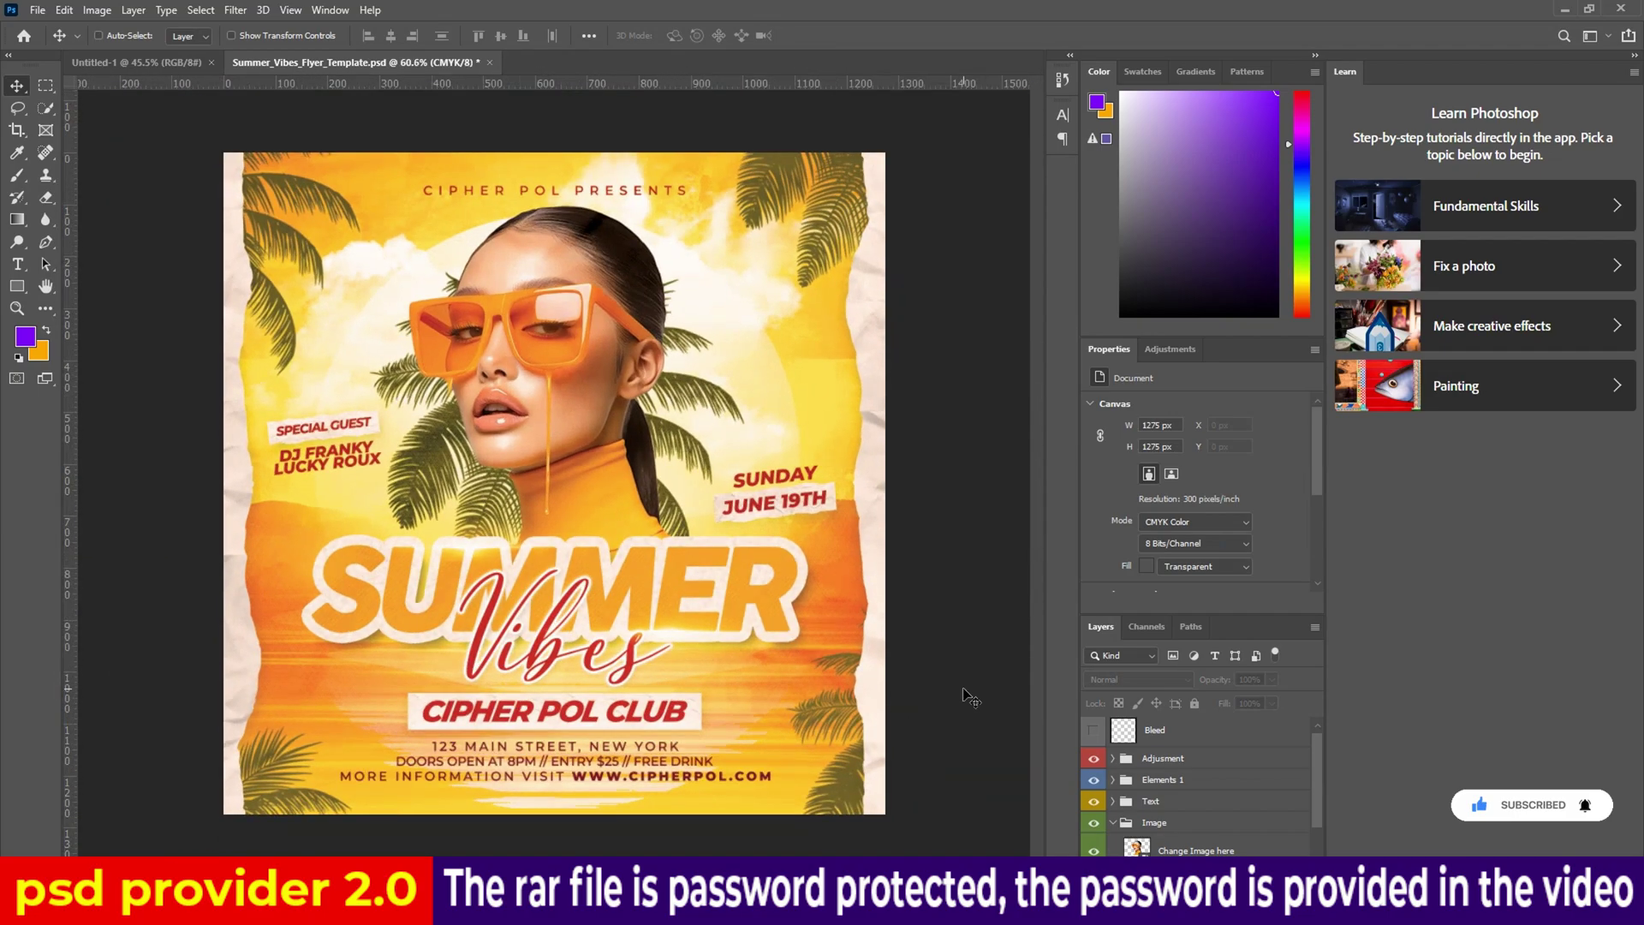
pyautogui.scroll(-1, 964, 690)
pyautogui.scroll(1, 964, 690)
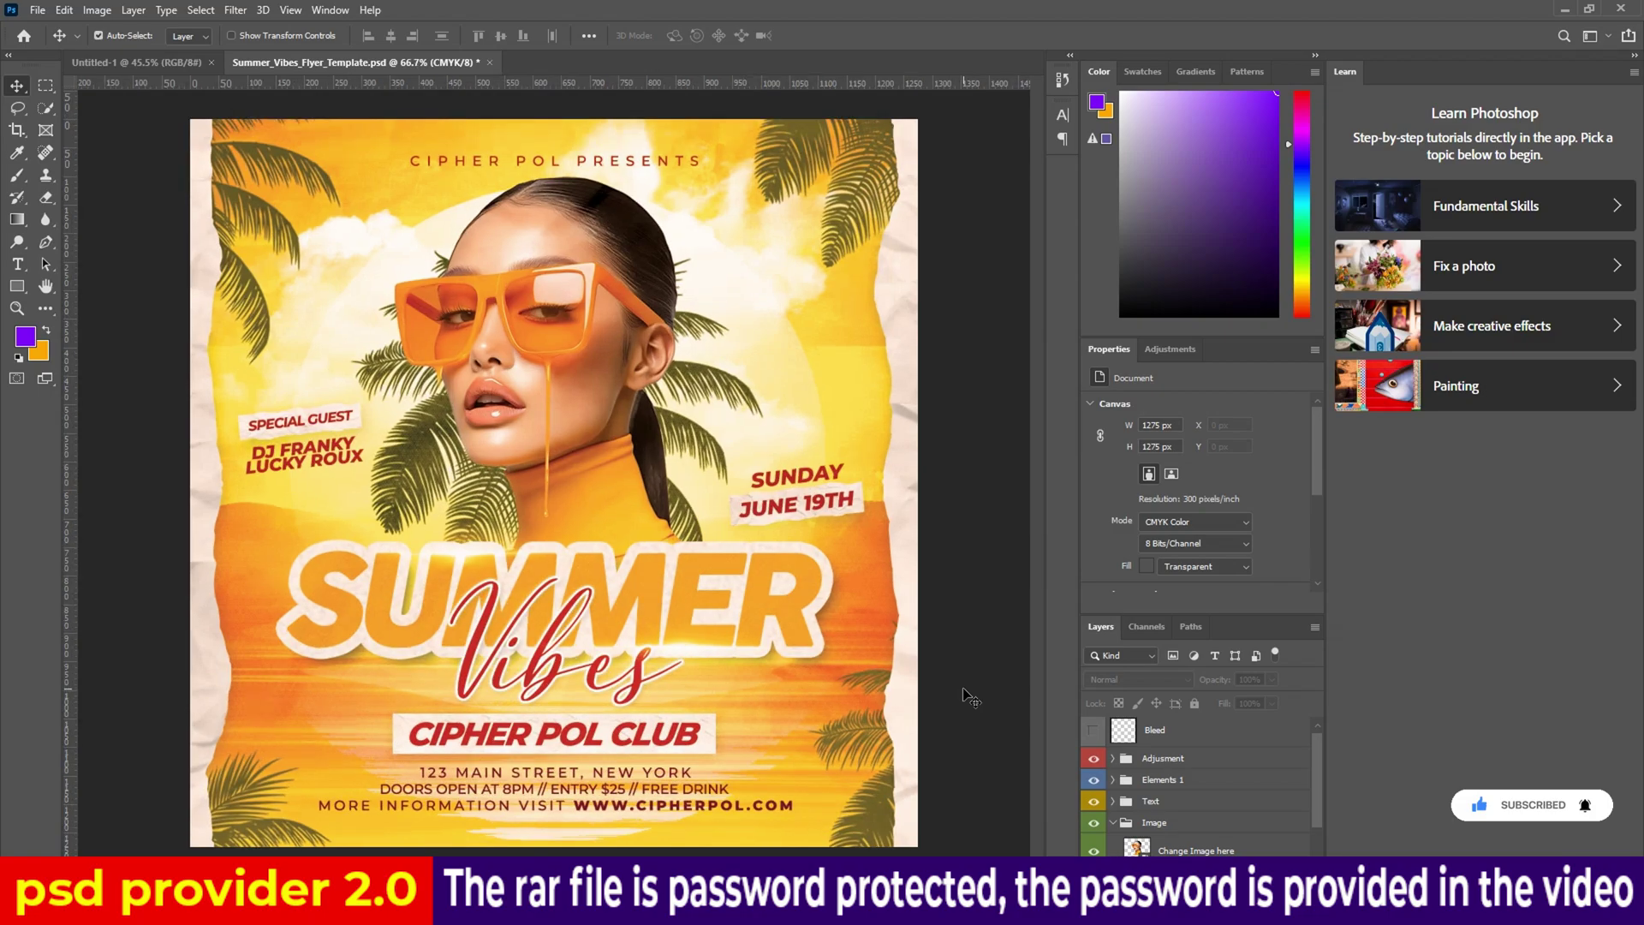
pyautogui.scroll(-1, 964, 691)
pyautogui.scroll(1, 964, 690)
pyautogui.scroll(-1, 964, 690)
pyautogui.scroll(1, 964, 690)
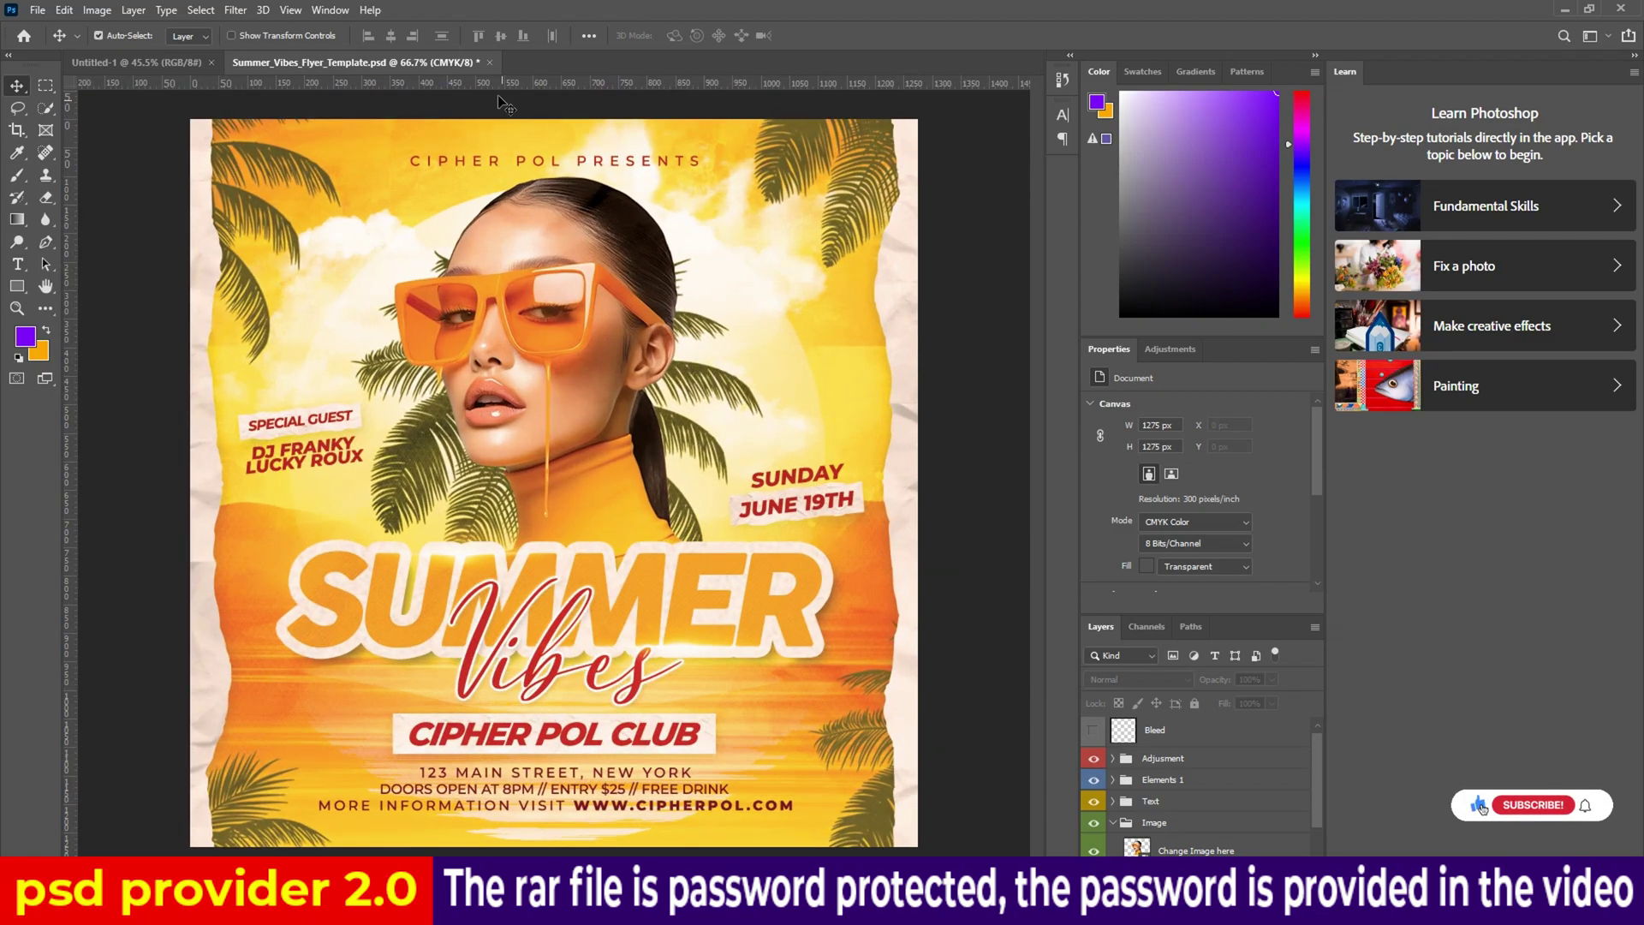
pyautogui.hotkey('ctrl', 'w')
pyautogui.click(809, 349)
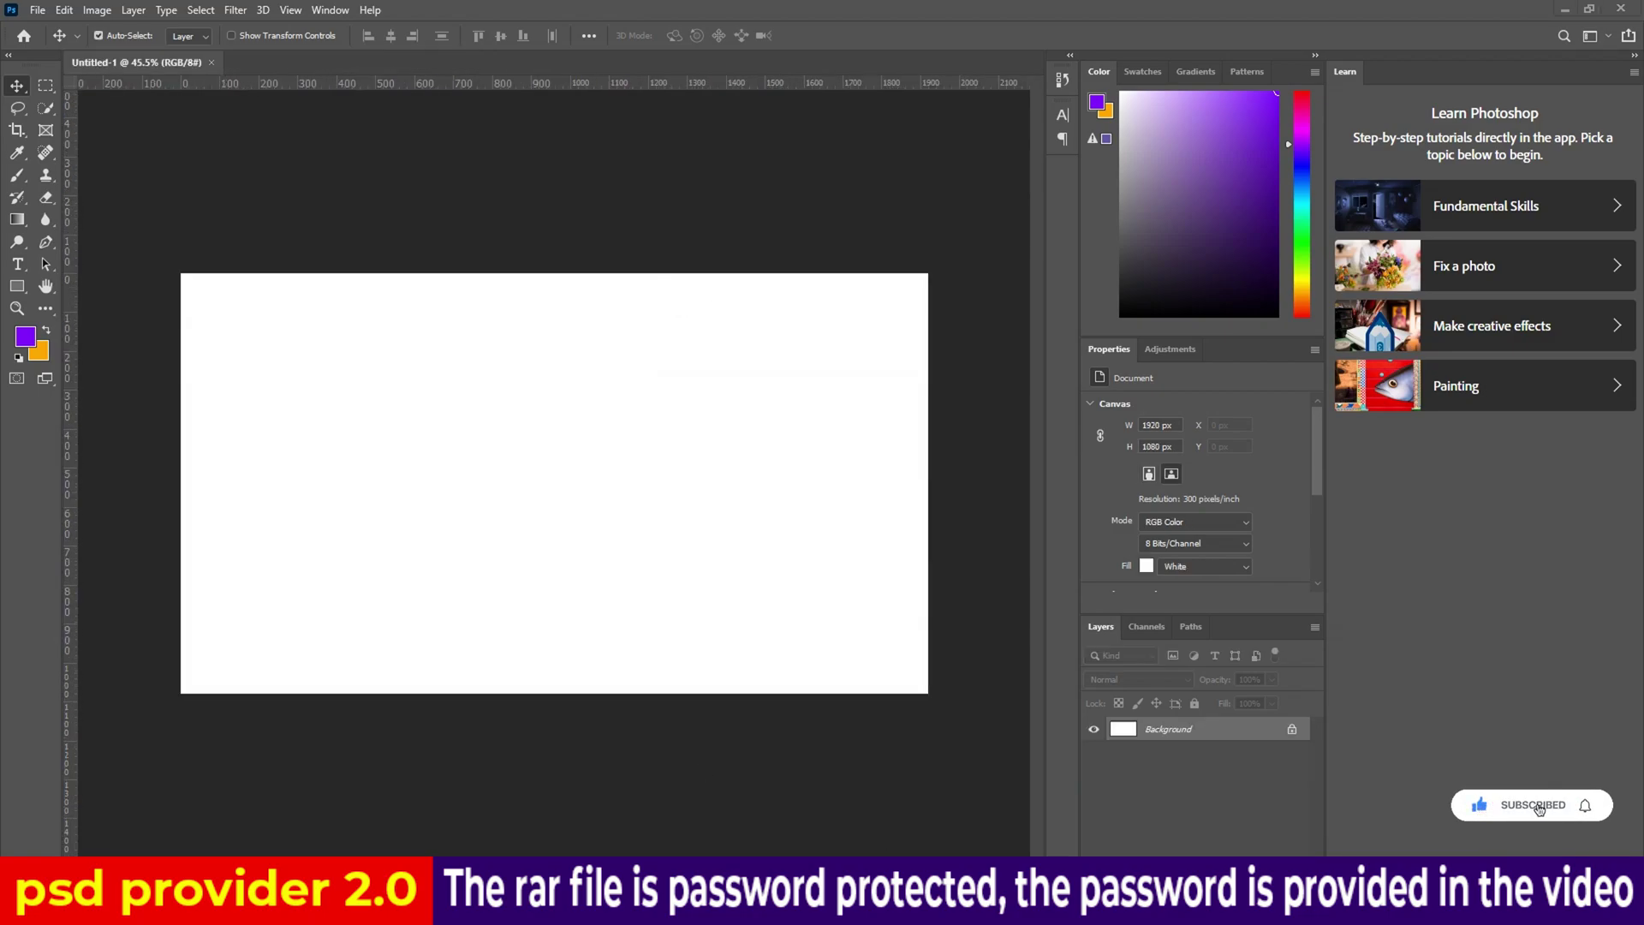
# Open the template_238.psd Hello Summer pool party flyer from the SUMMER PARTY V1 folder
pyautogui.click(548, 813)
pyautogui.doubleClick(1142, 467)
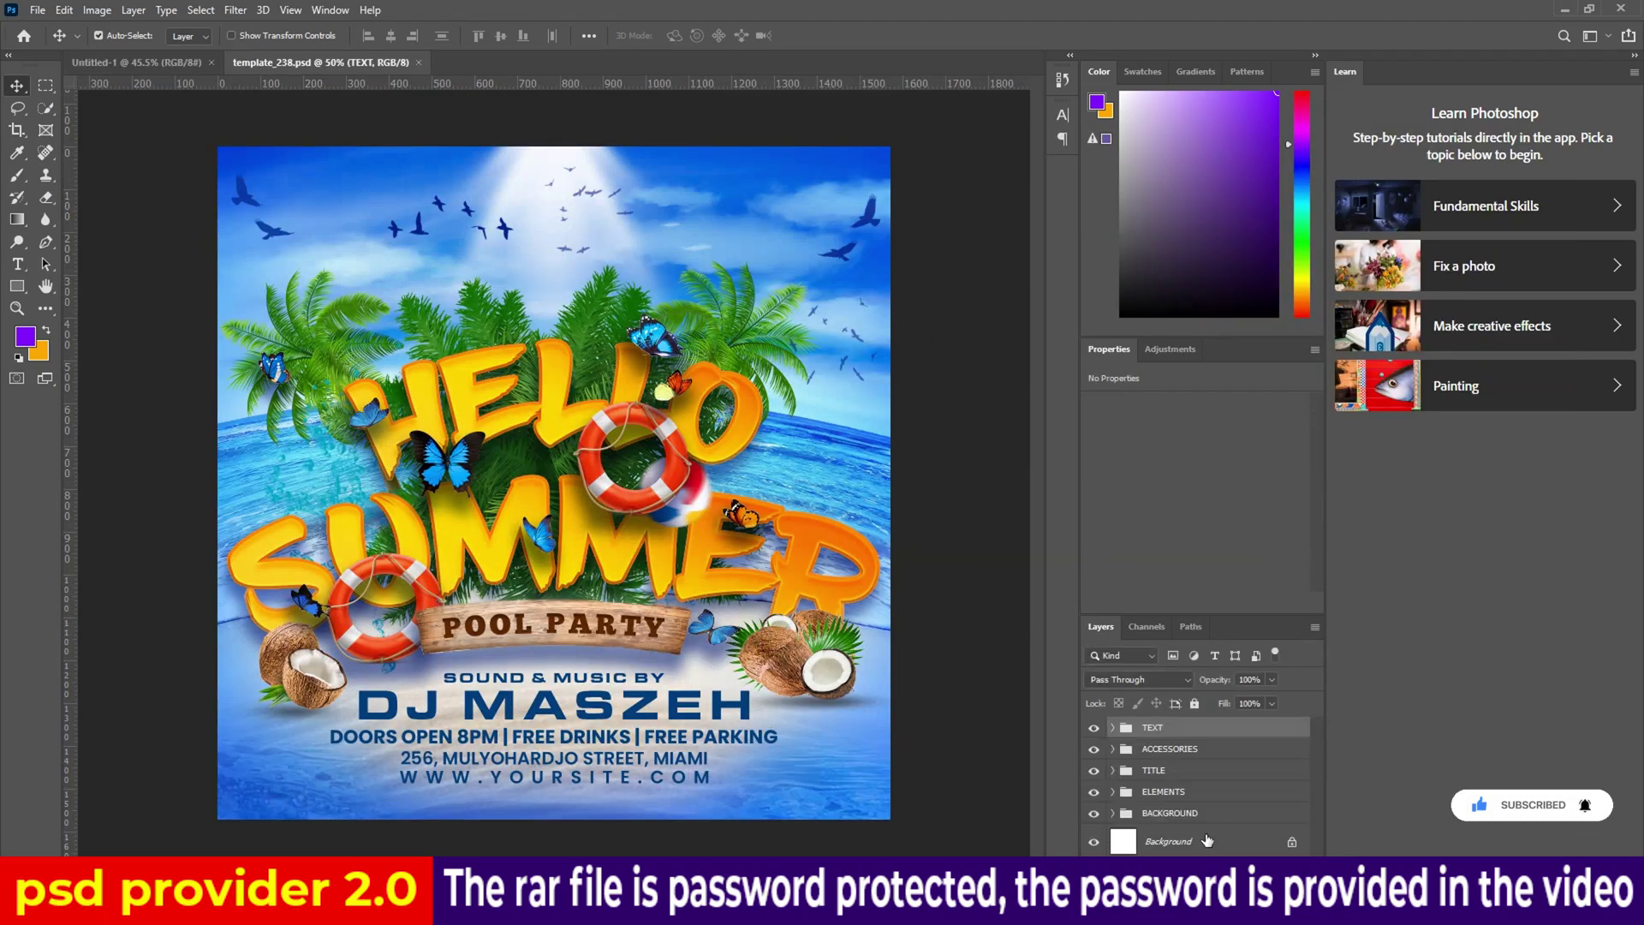
pyautogui.keyDown('ctrl'); pyautogui.click(929, 695); pyautogui.keyUp('ctrl')
pyautogui.scroll(-1, 929, 696)
pyautogui.scroll(2, 929, 695)
pyautogui.scroll(-2, 929, 695)
pyautogui.scroll(1, 927, 707)
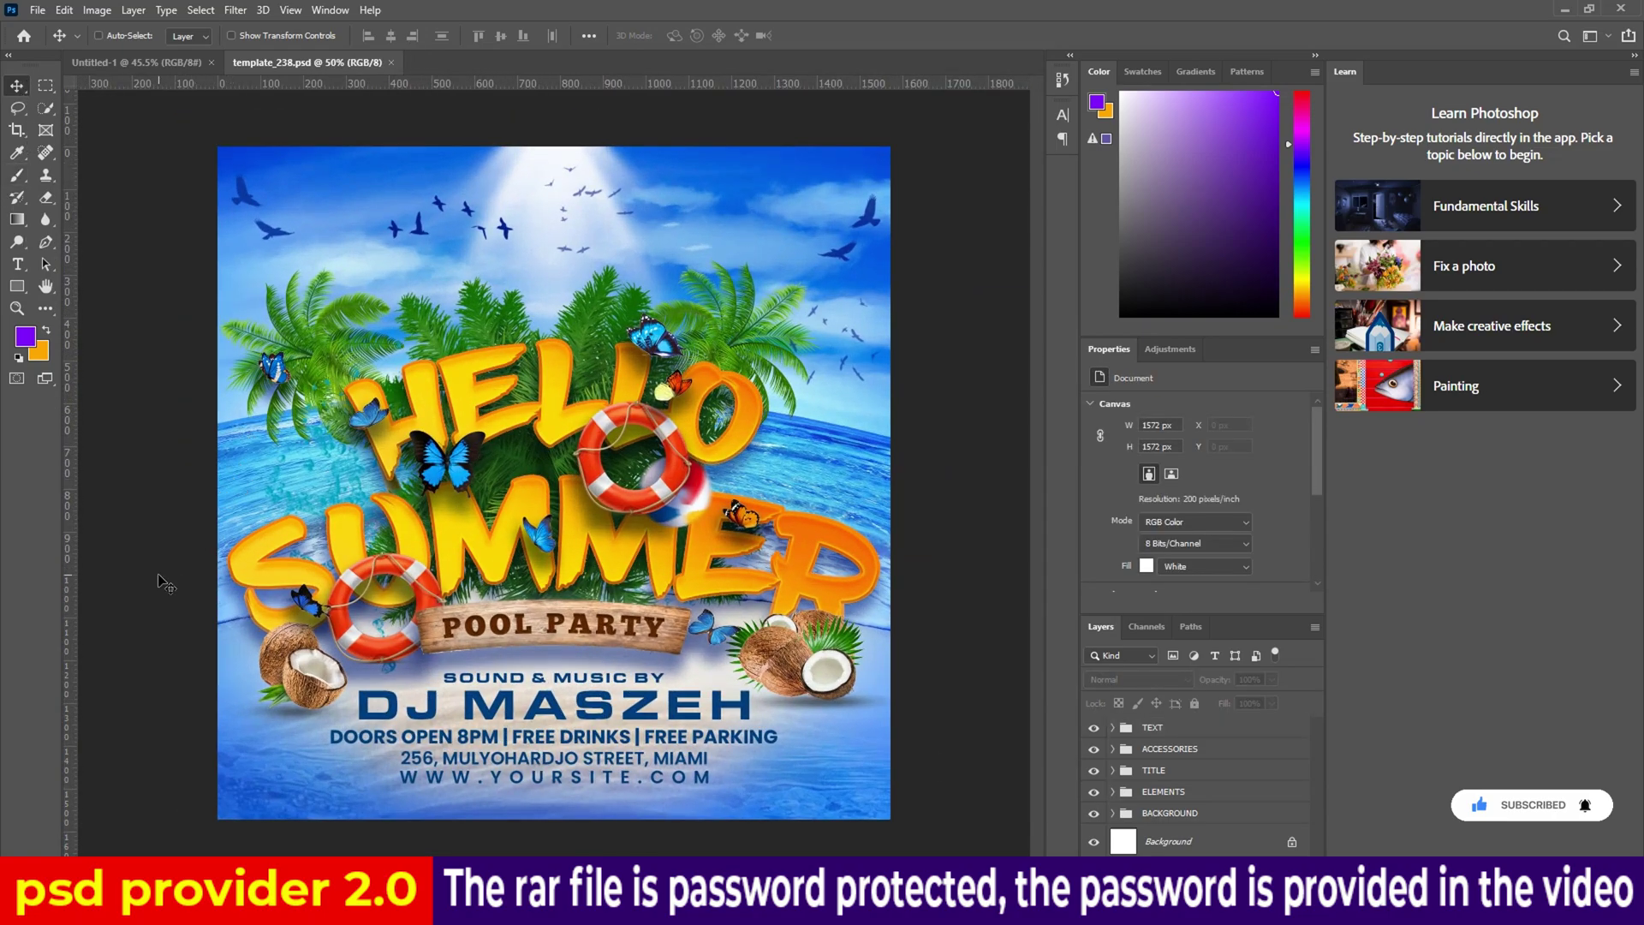
pyautogui.scroll(-1, 162, 584)
pyautogui.scroll(1, 252, 579)
pyautogui.scroll(-1, 252, 578)
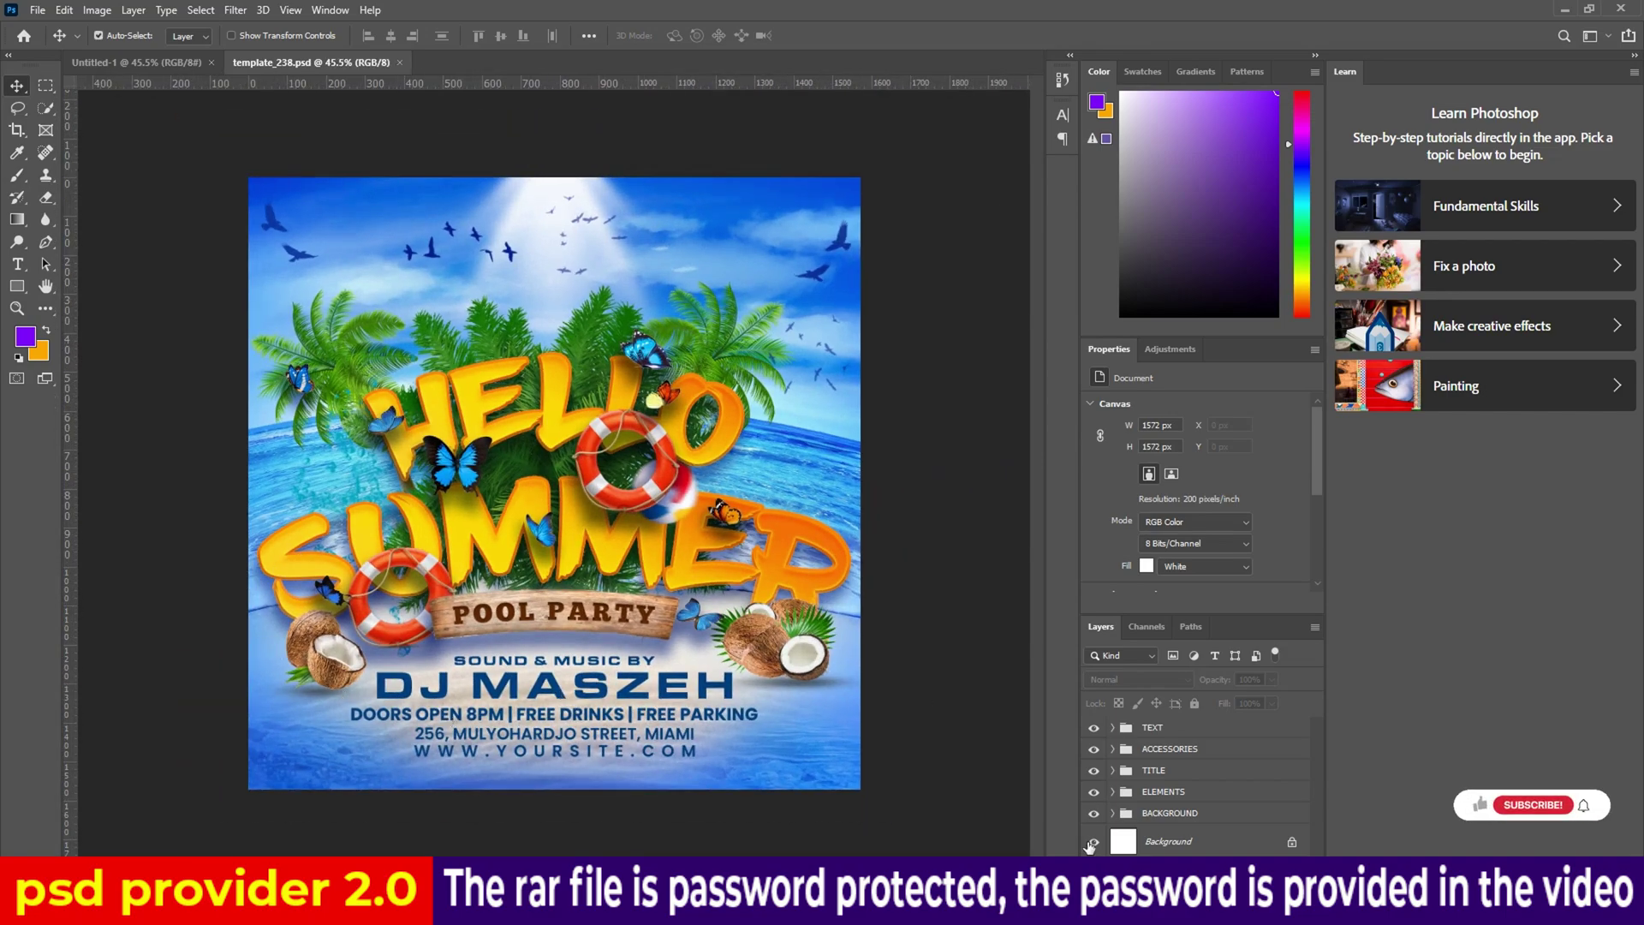
# Toggle visibility of the BACKGROUND, ELEMENTS, TITLE, ACCESSORIES and TEXT groups to preview them
pyautogui.click(1093, 813)
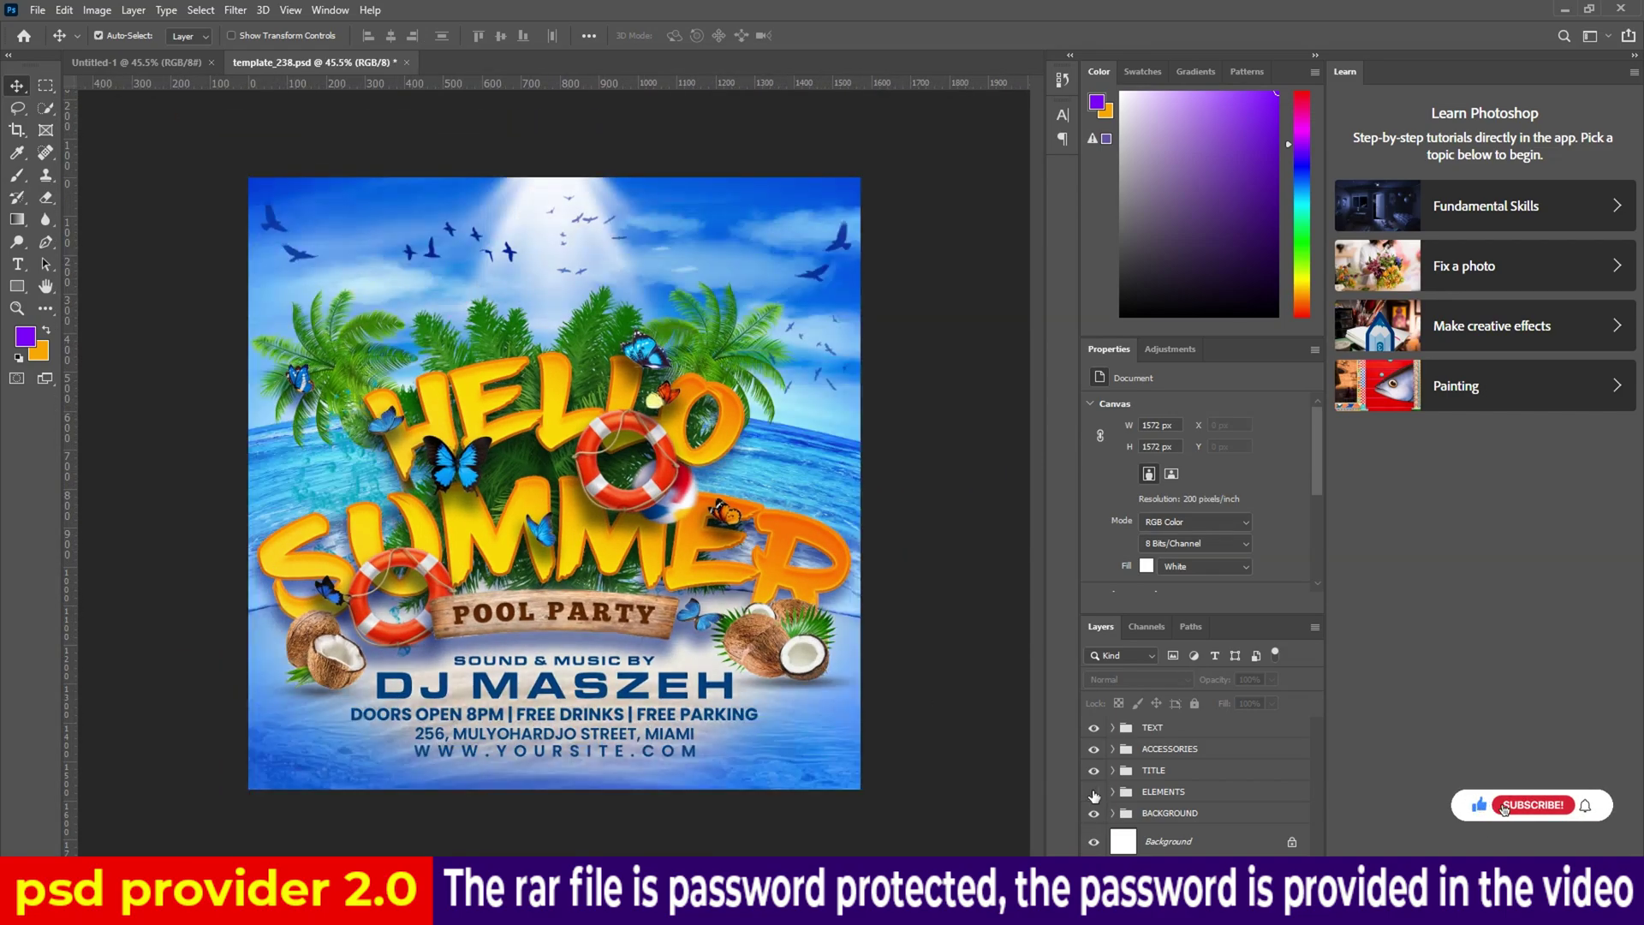
pyautogui.click(1093, 793)
pyautogui.click(1093, 793)
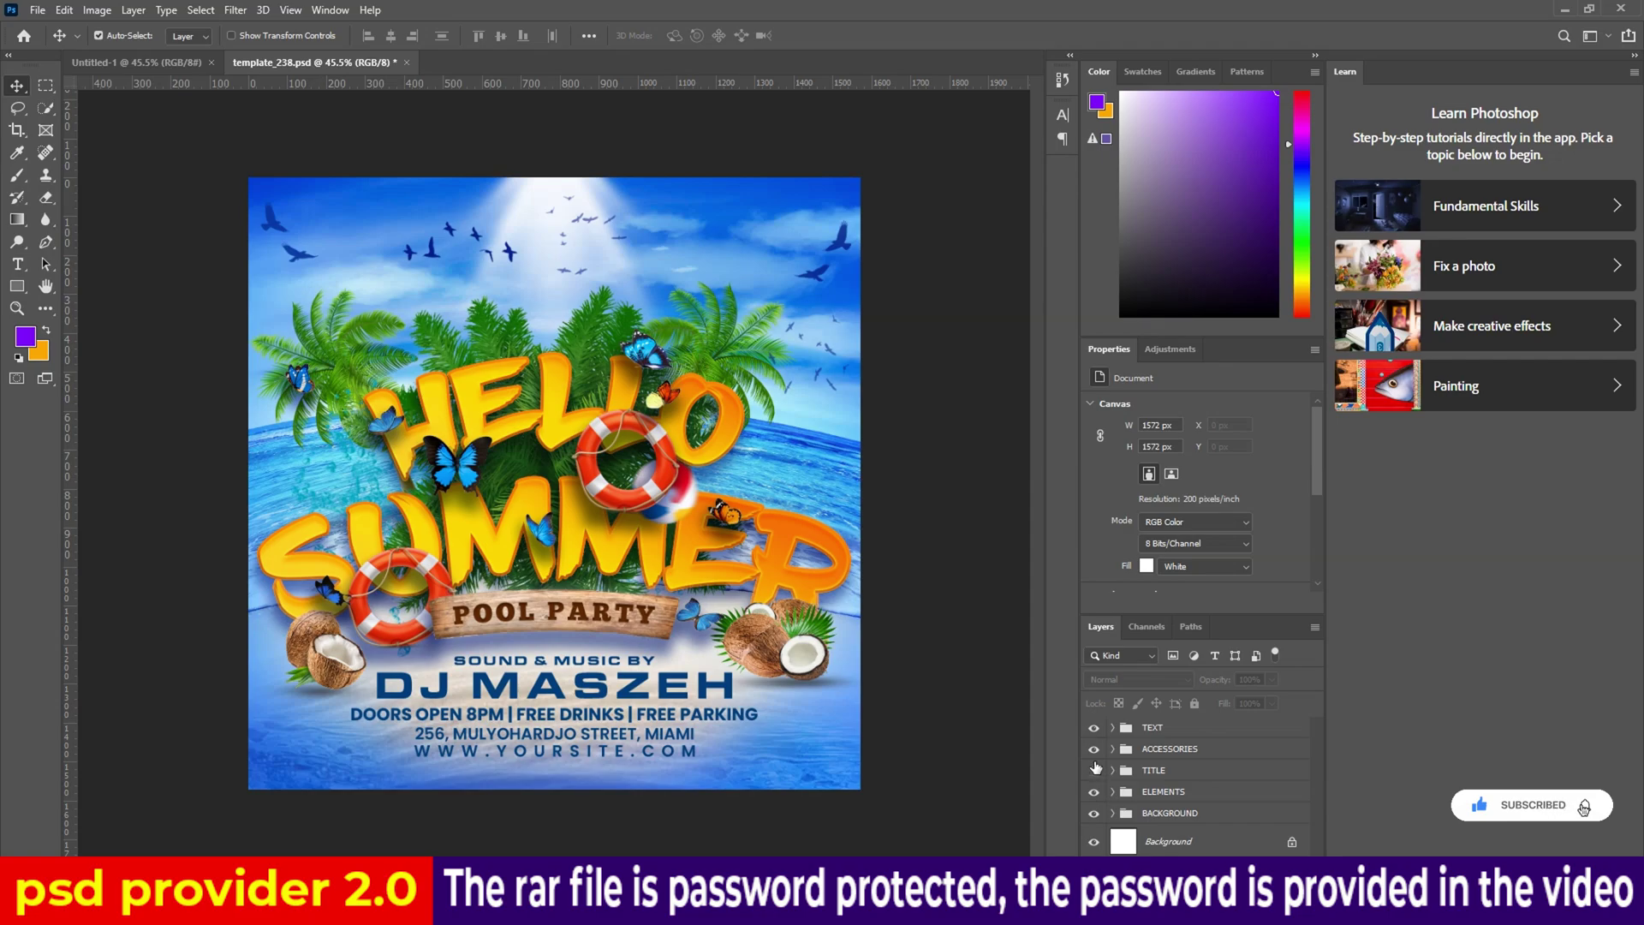
pyautogui.click(1093, 770)
pyautogui.click(1093, 750)
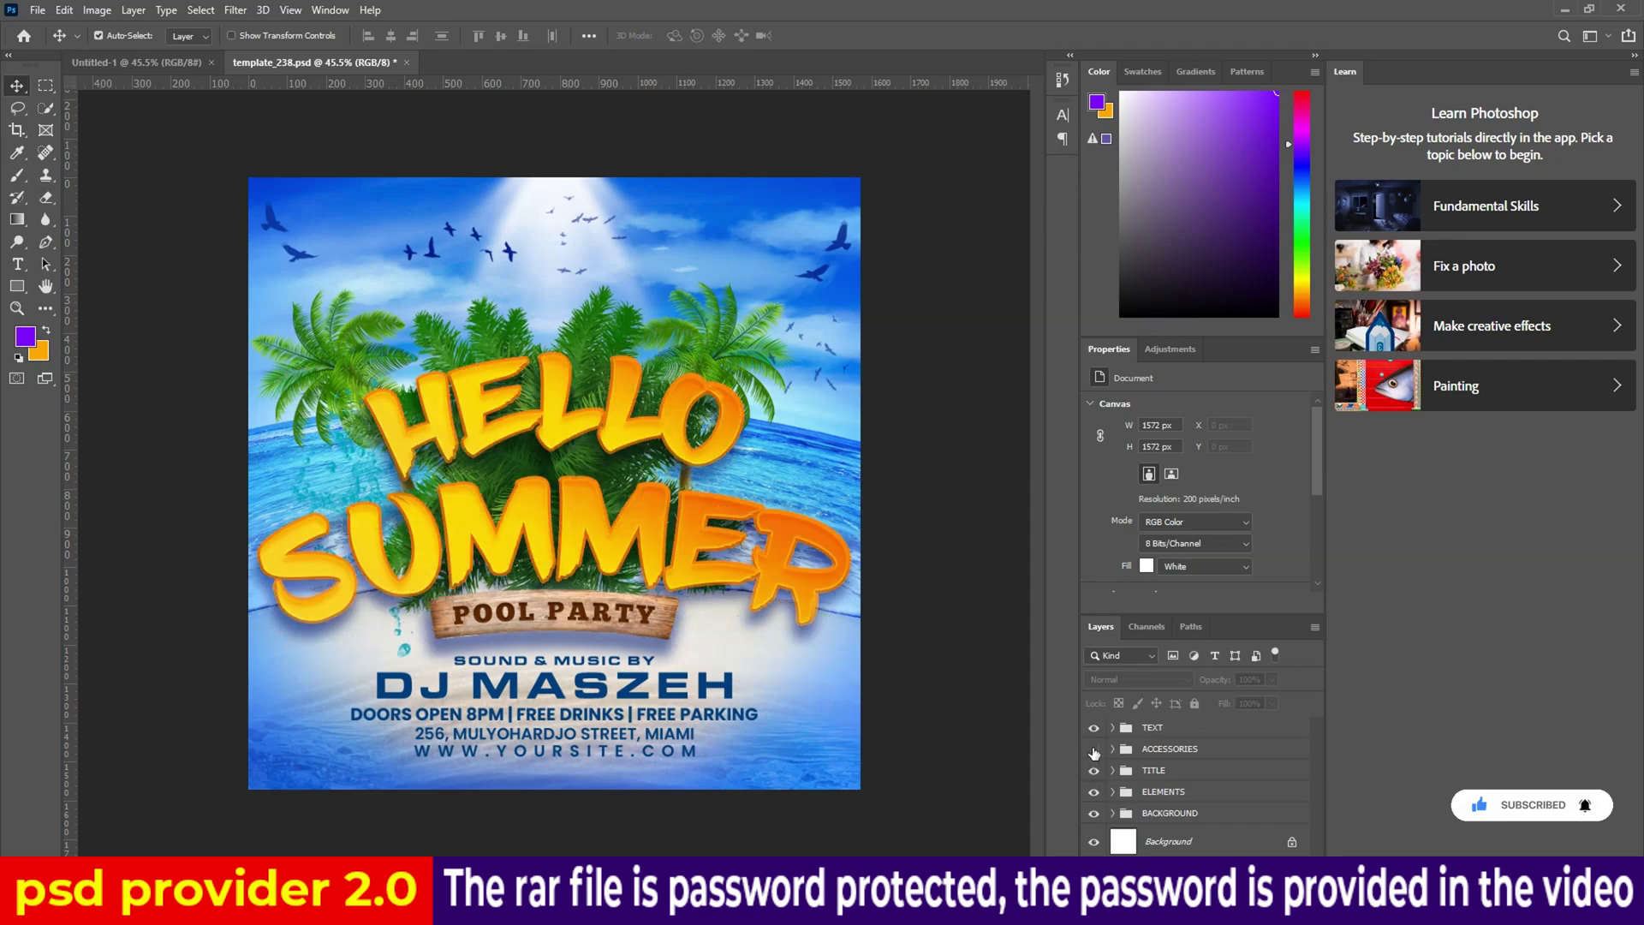
pyautogui.click(1093, 749)
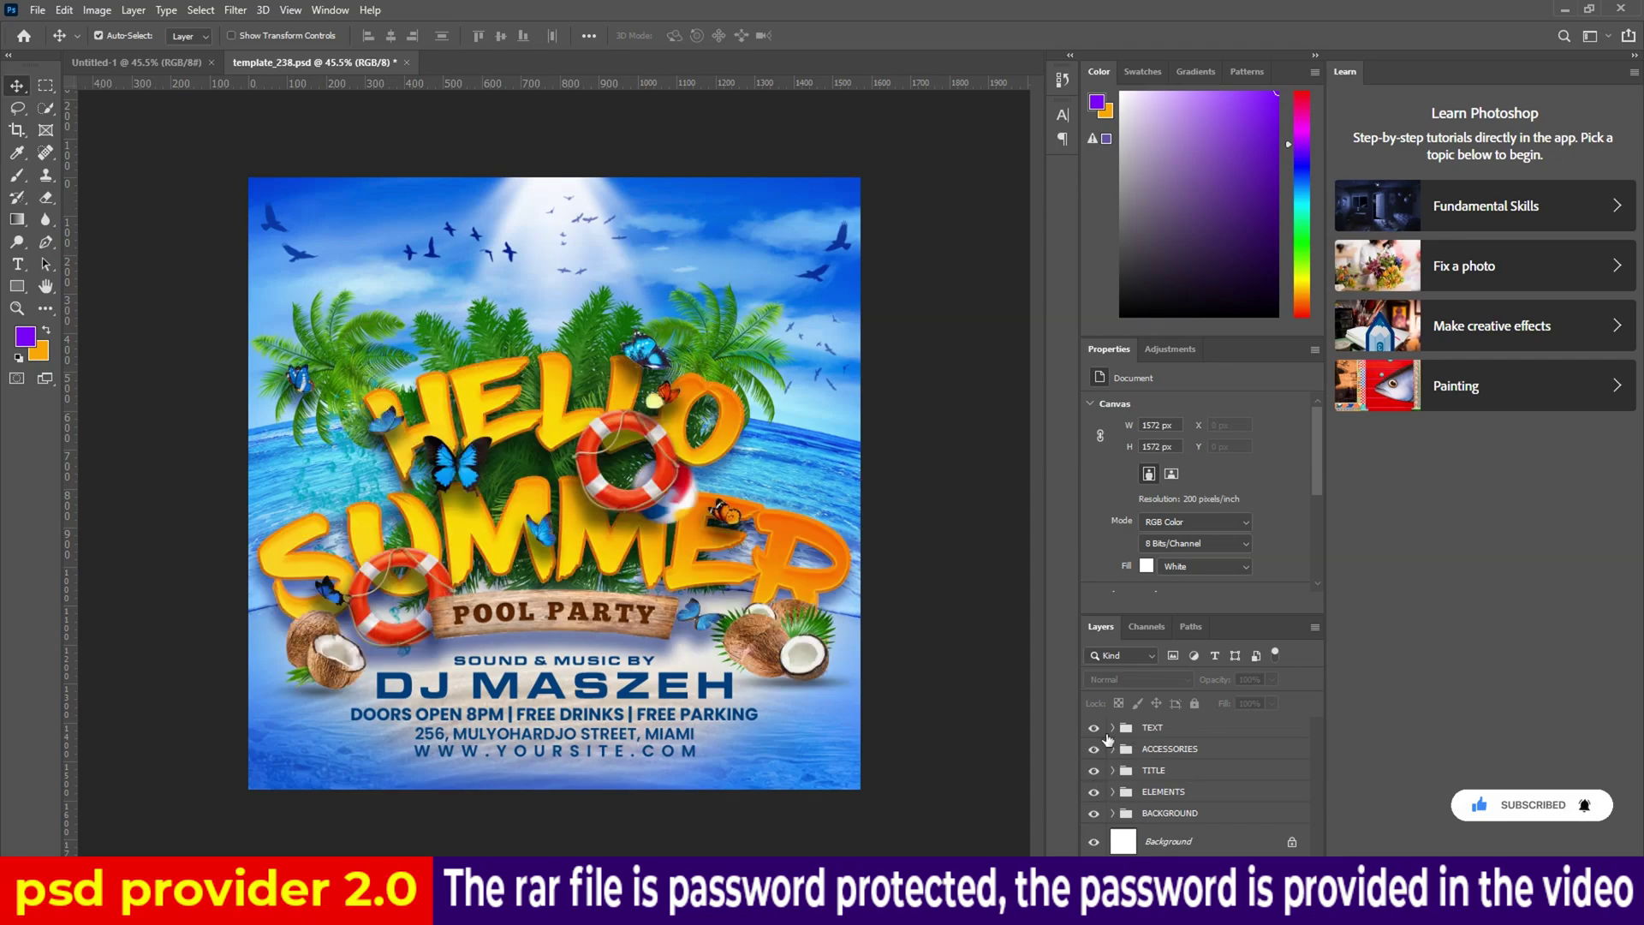
pyautogui.click(1094, 727)
pyautogui.click(1094, 728)
pyautogui.click(1094, 728)
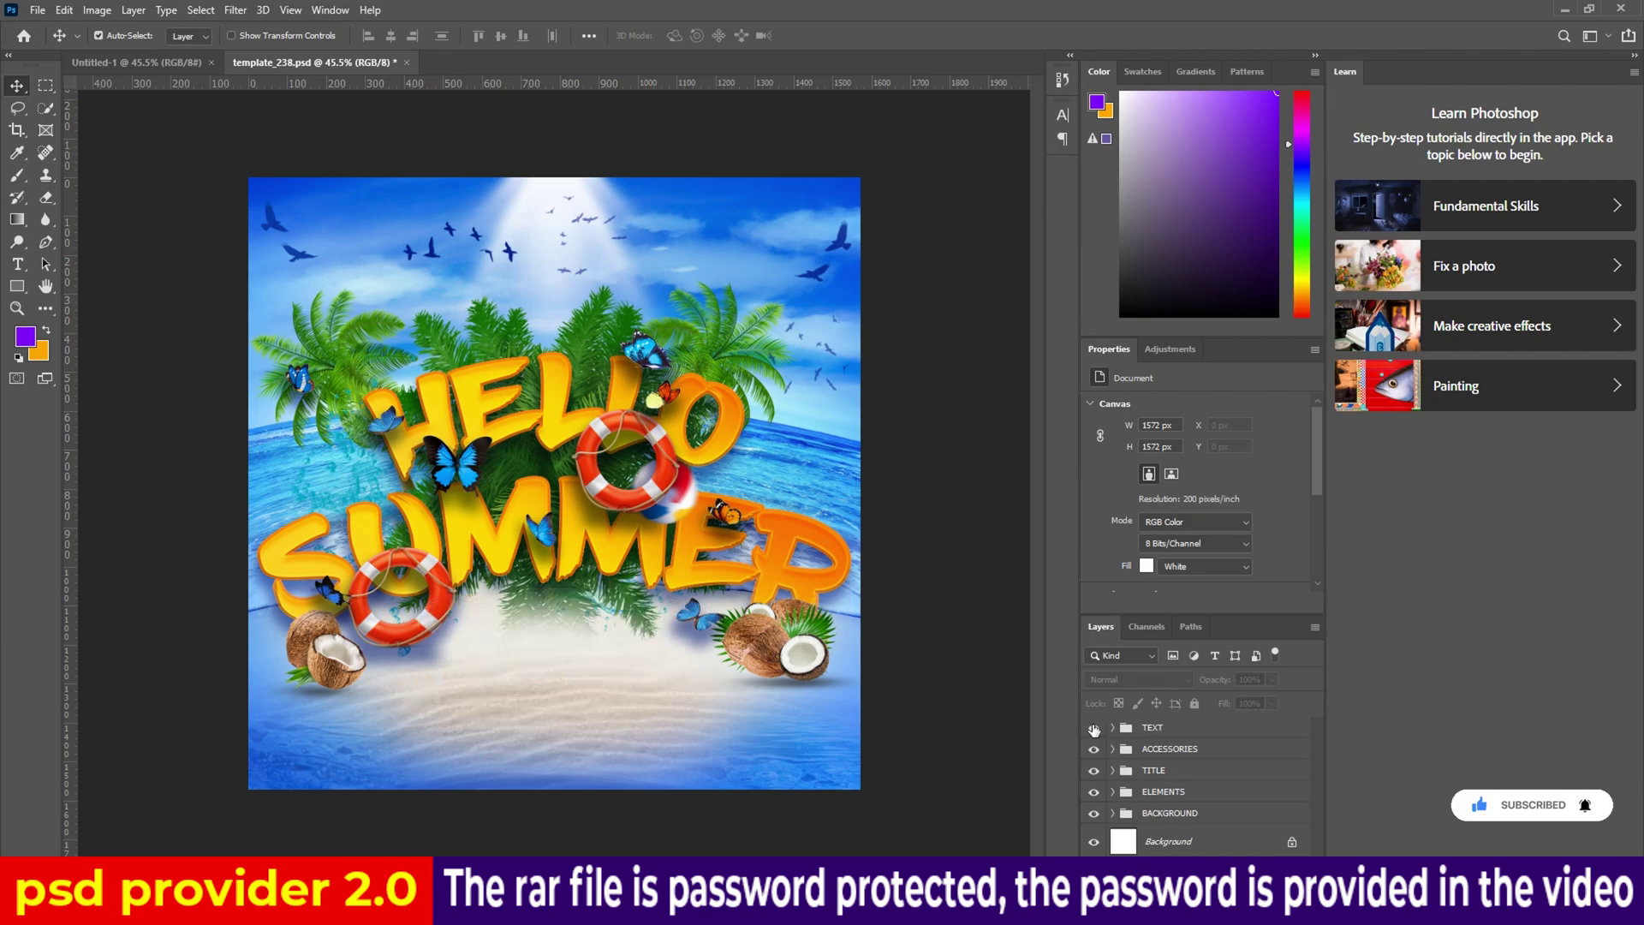
pyautogui.click(1093, 728)
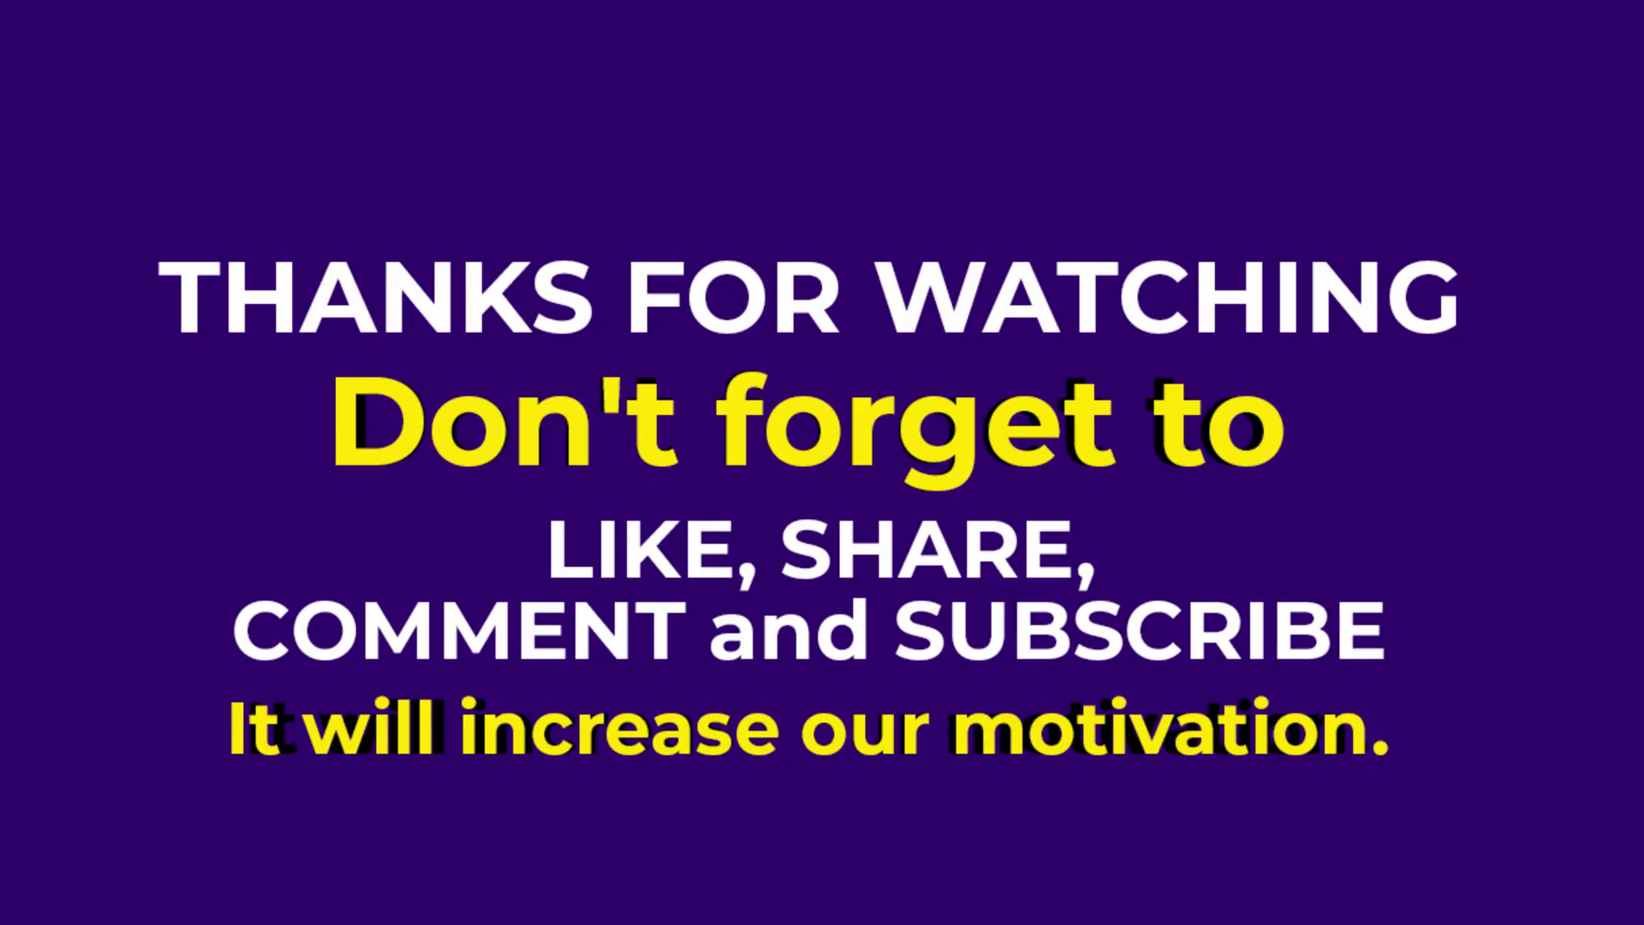